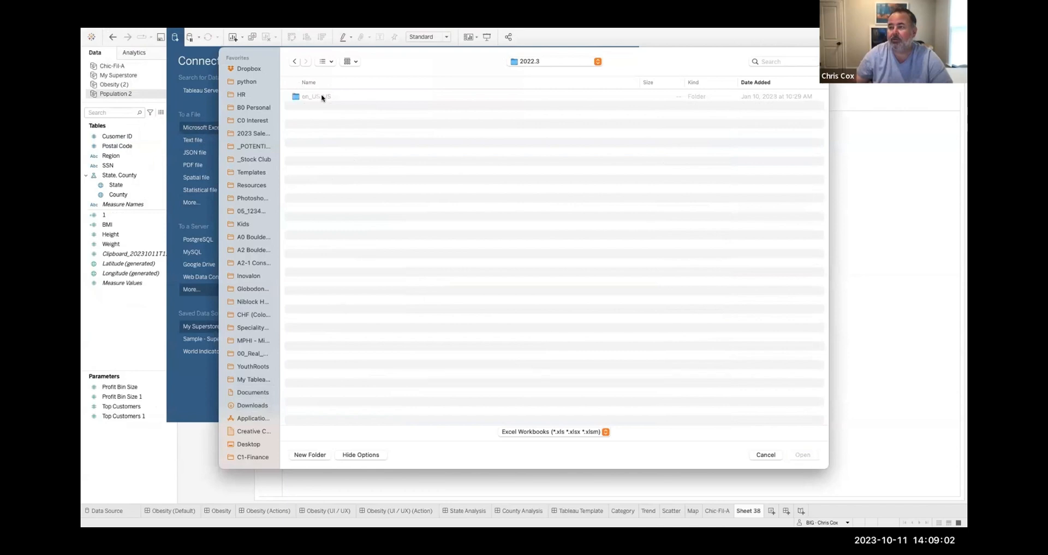
# Open Sample - Superstore.xls from the en_US-US folder as the data source
pyautogui.doubleClick(322, 97)
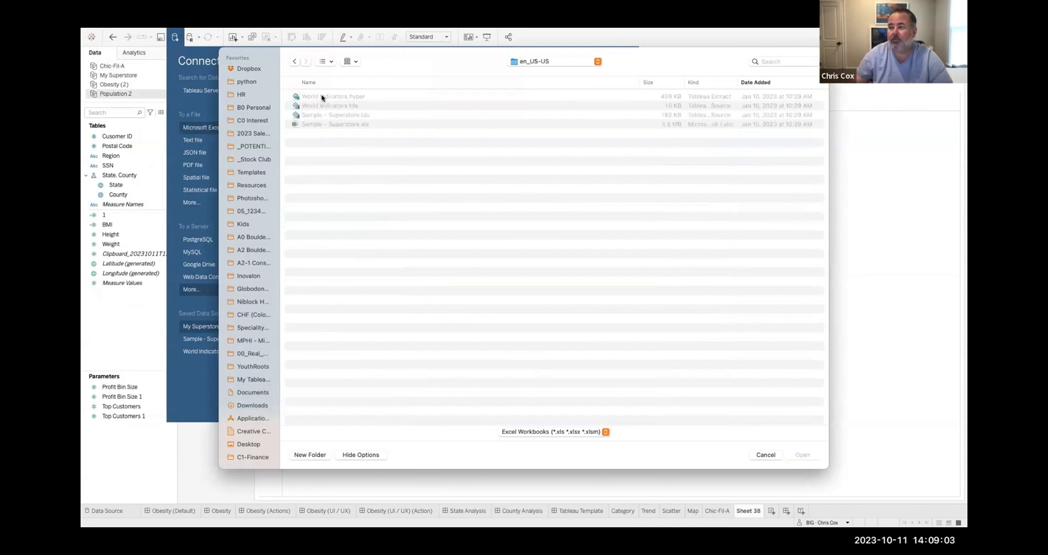
pyautogui.click(337, 124)
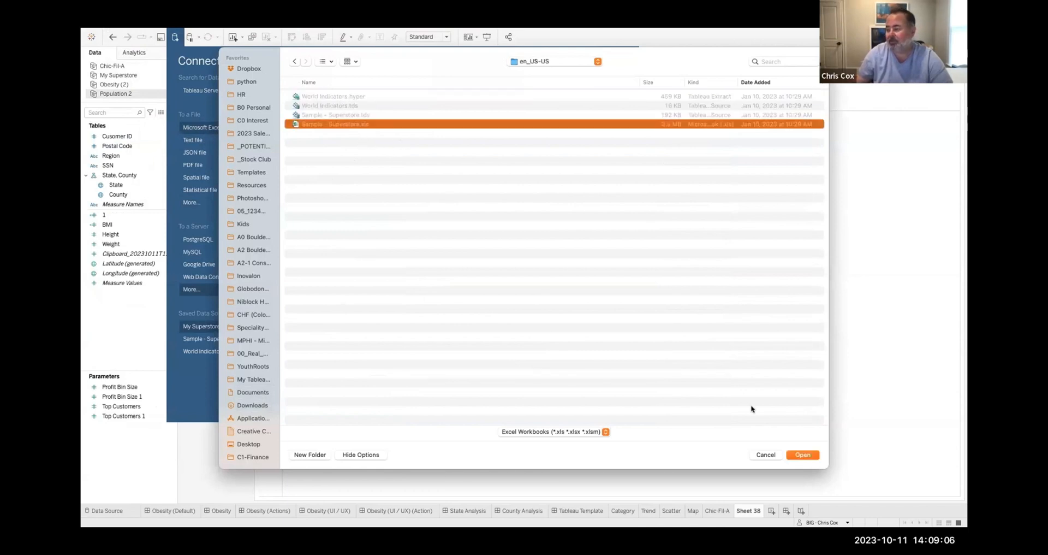
pyautogui.click(802, 454)
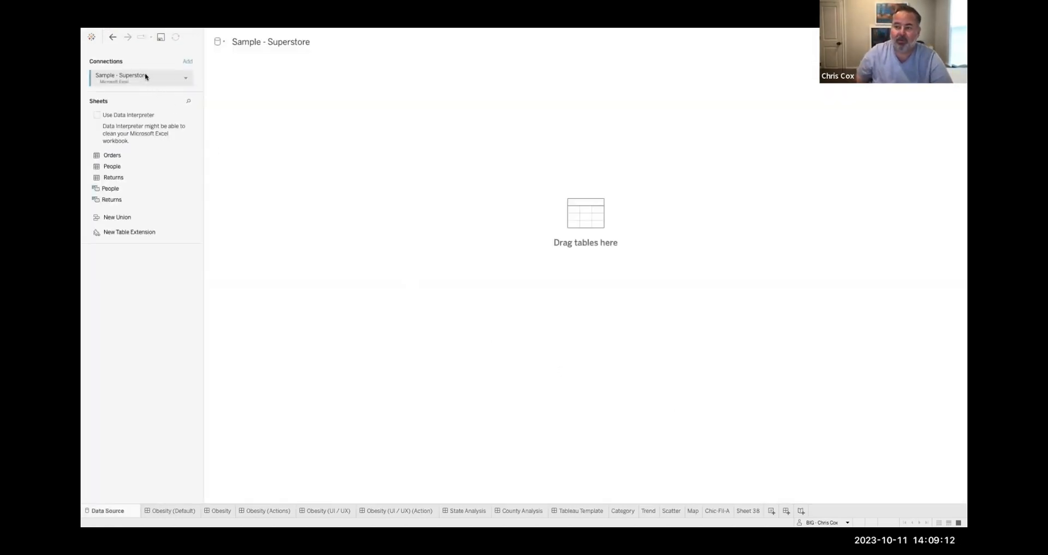
# Place Orders on the canvas, then remove the duplicate Orders1 copy
pyautogui.click(187, 61)
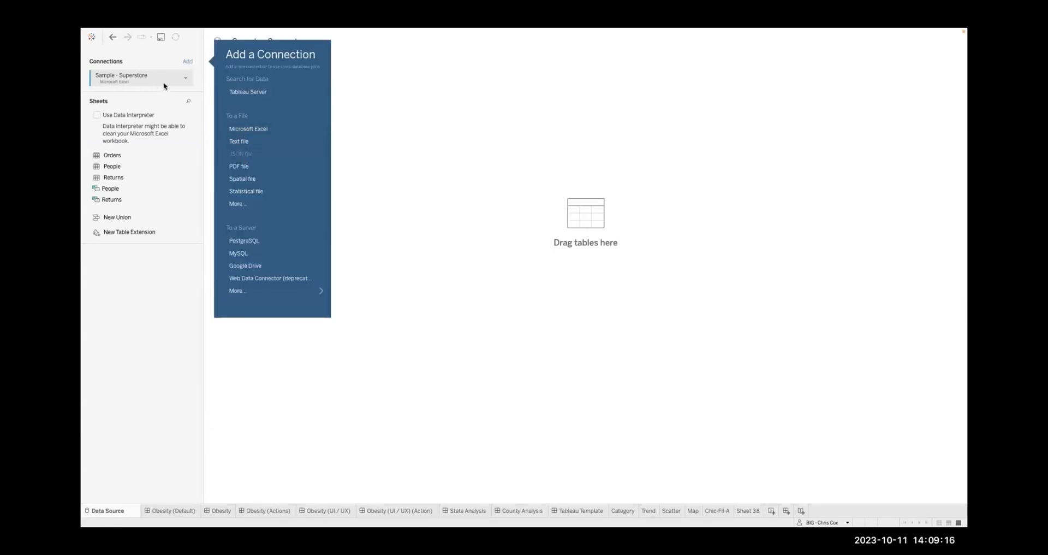
pyautogui.click(387, 118)
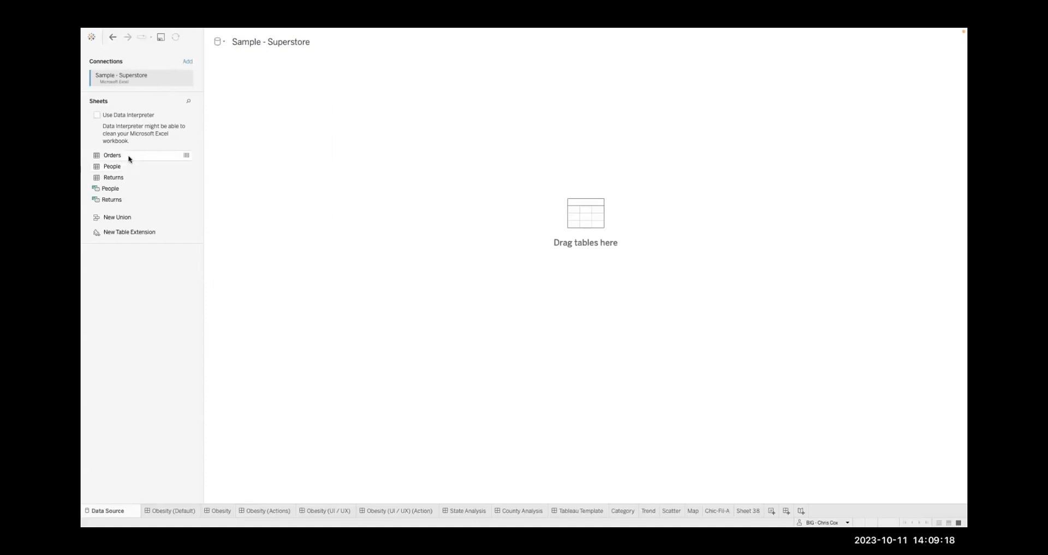
pyautogui.moveTo(128, 157); pyautogui.dragTo(289, 143)
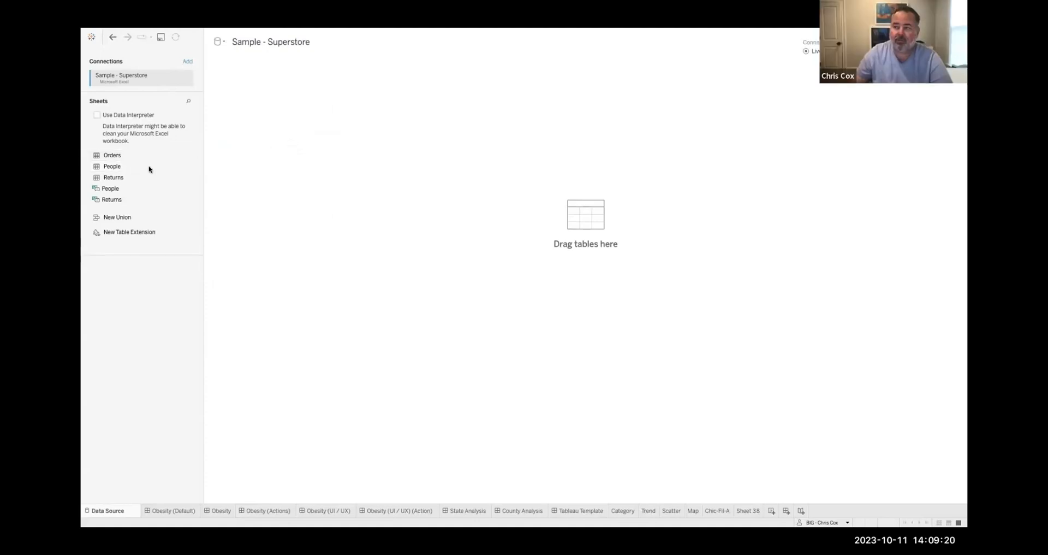
pyautogui.moveTo(172, 158); pyautogui.dragTo(308, 150)
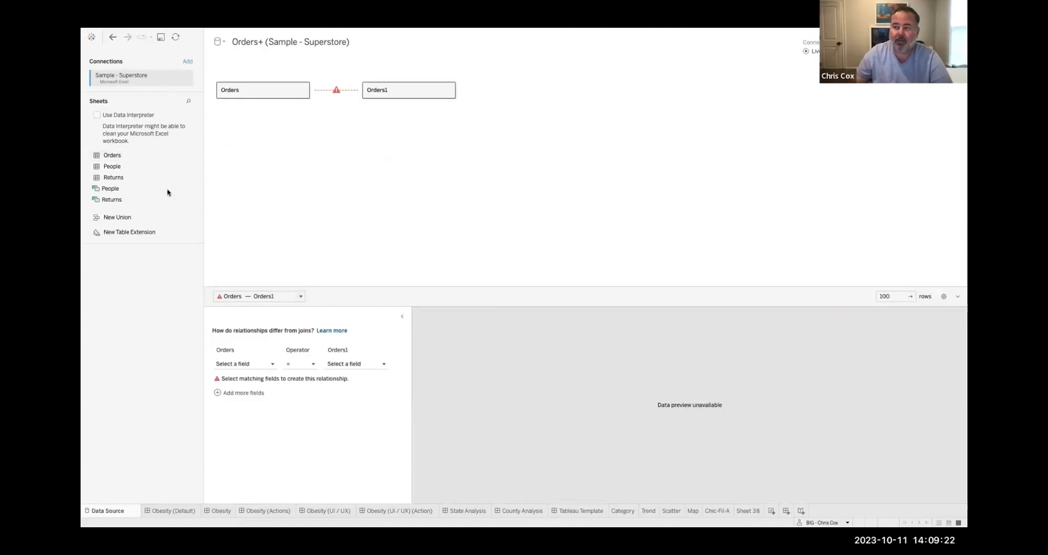
pyautogui.click(447, 91)
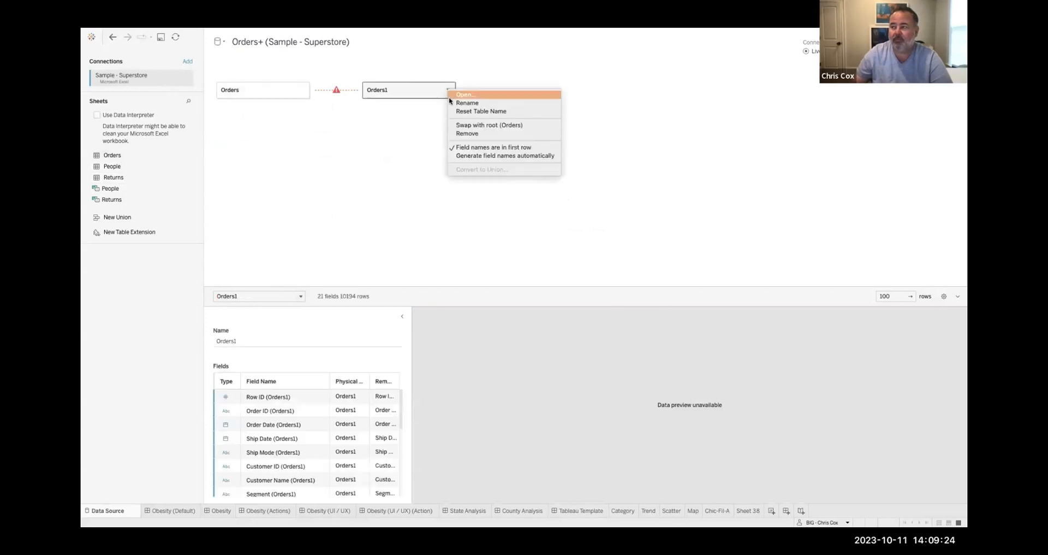
pyautogui.click(264, 170)
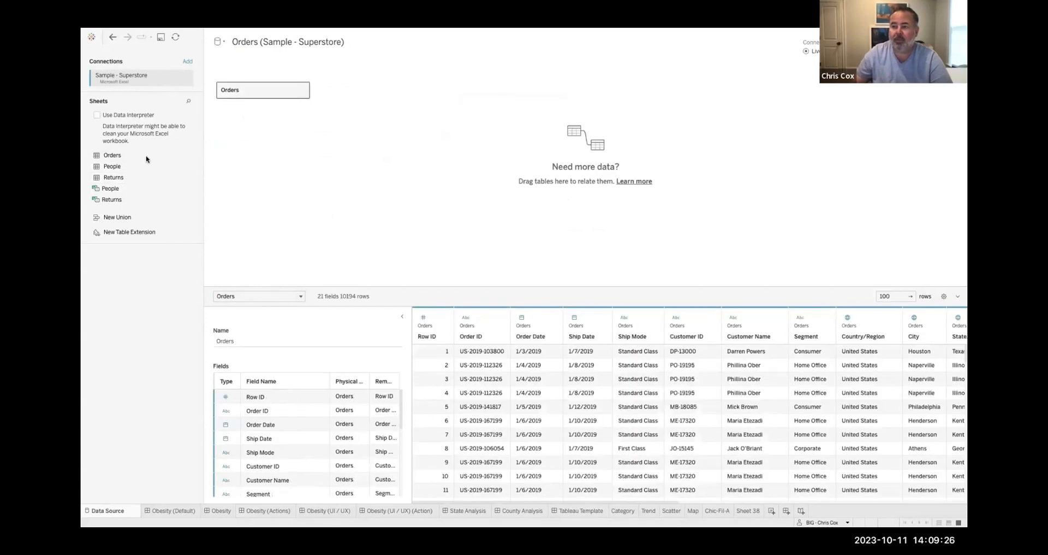
# Add Sample - Superstore.xls as a second Excel connection
pyautogui.click(188, 62)
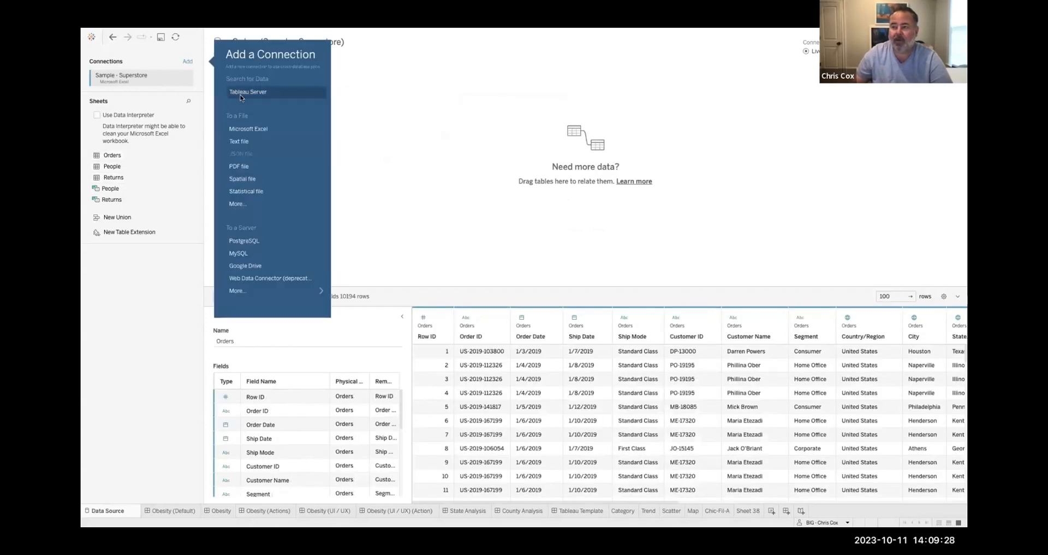
pyautogui.click(244, 129)
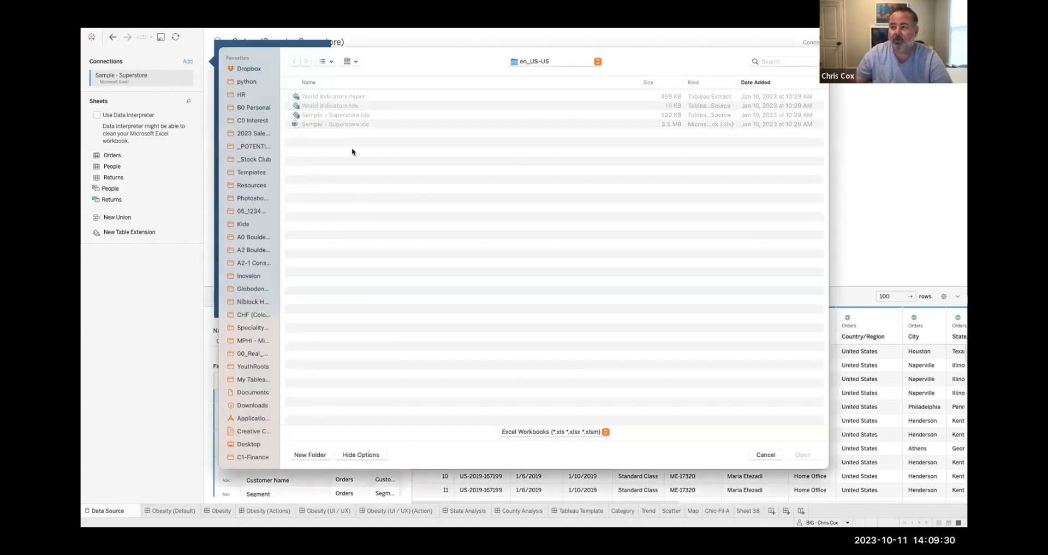
pyautogui.click(335, 123)
pyautogui.click(802, 454)
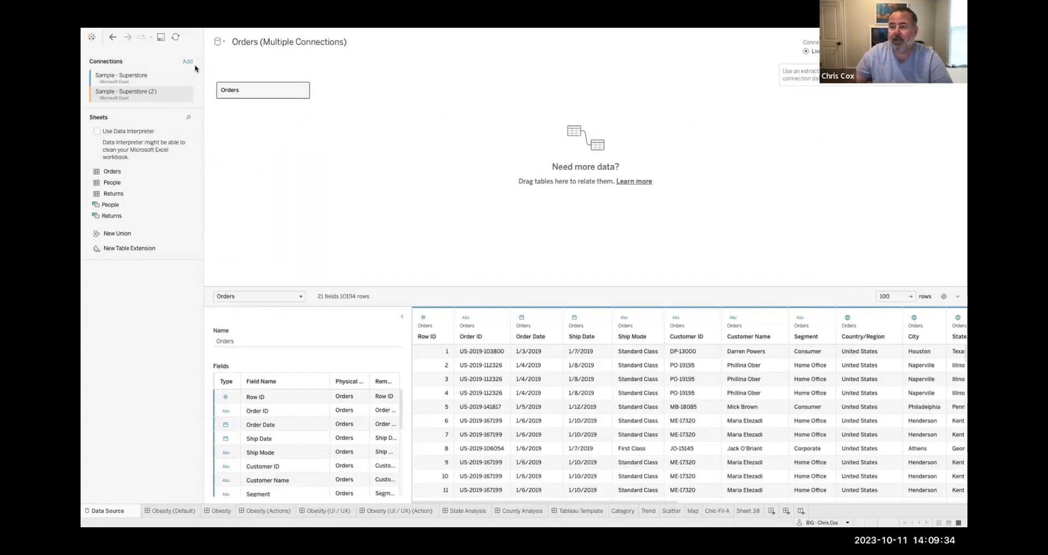
# Add Sample - Superstore.xls once more as a third Excel connection
pyautogui.click(188, 61)
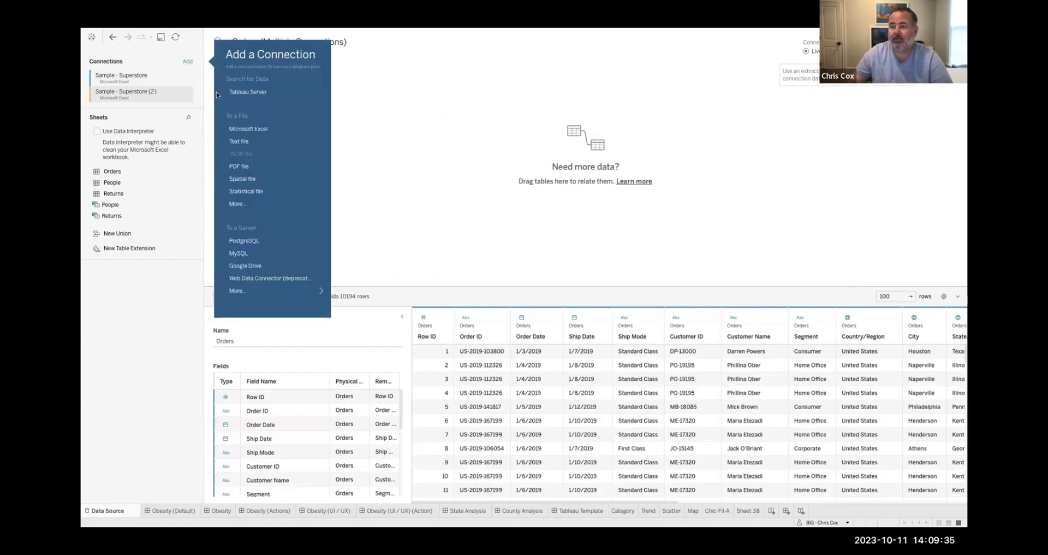
pyautogui.click(244, 129)
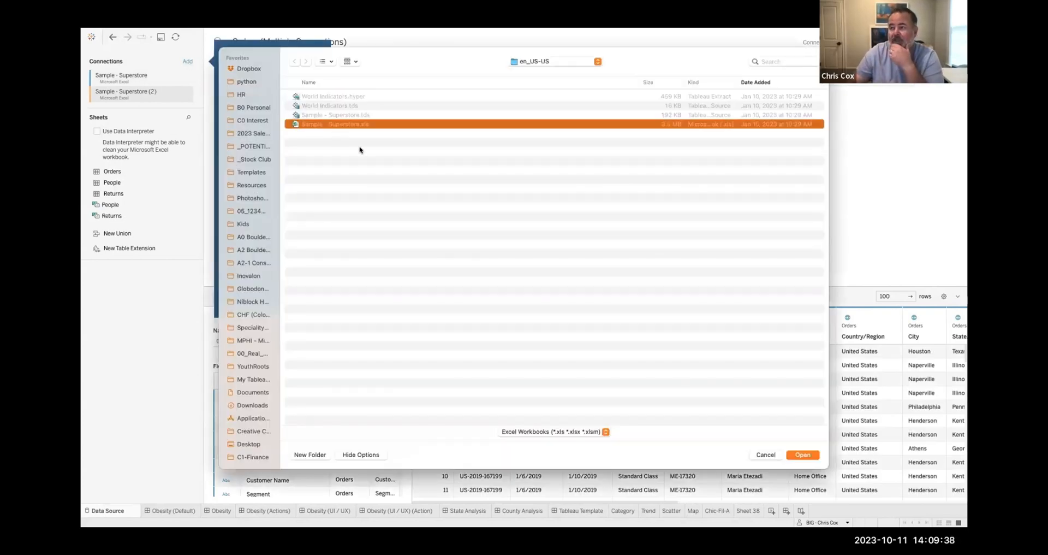
pyautogui.click(803, 454)
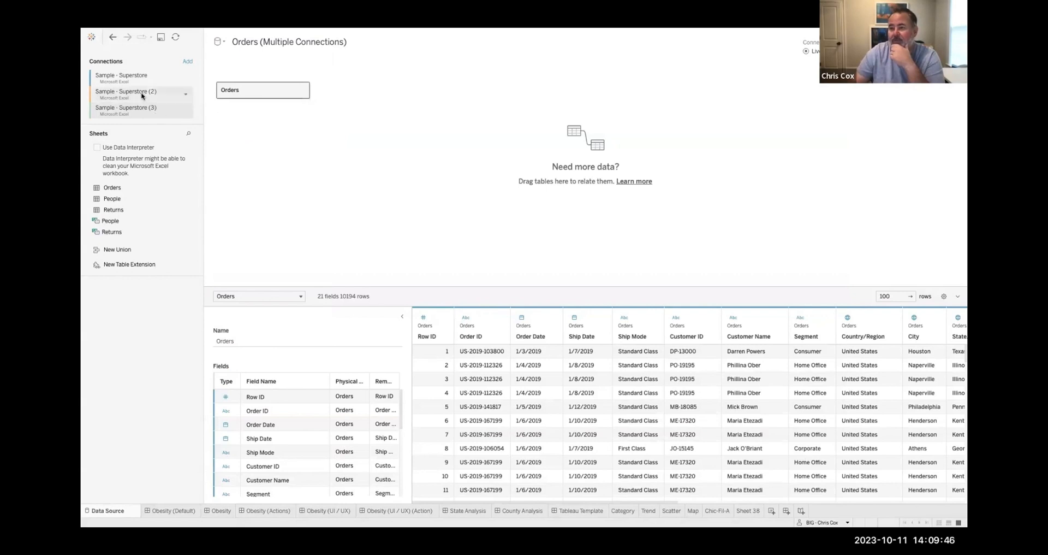
# Relate Returns, People and a second Returns copy (Returns1) to Orders
pyautogui.doubleClick(121, 211)
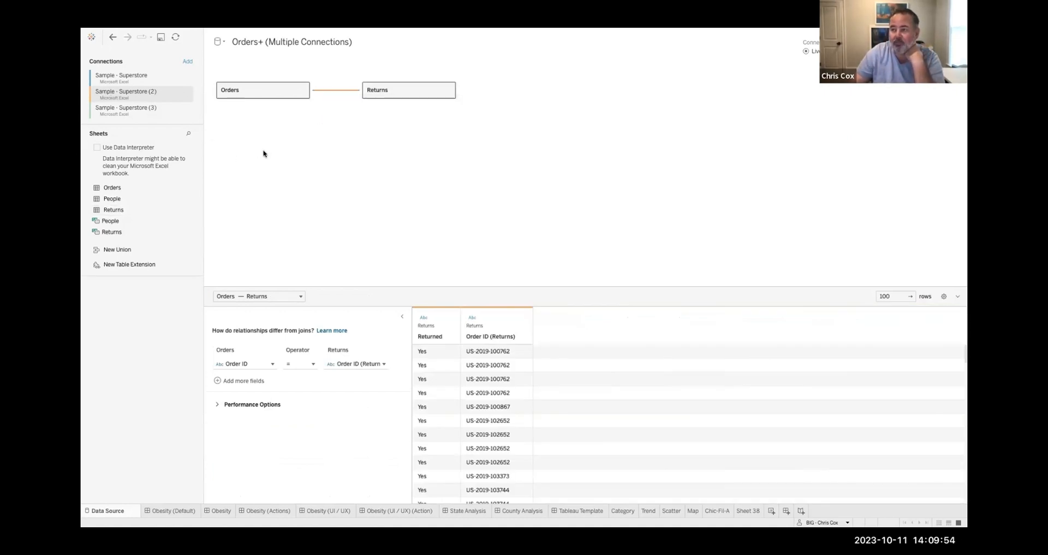
pyautogui.click(126, 110)
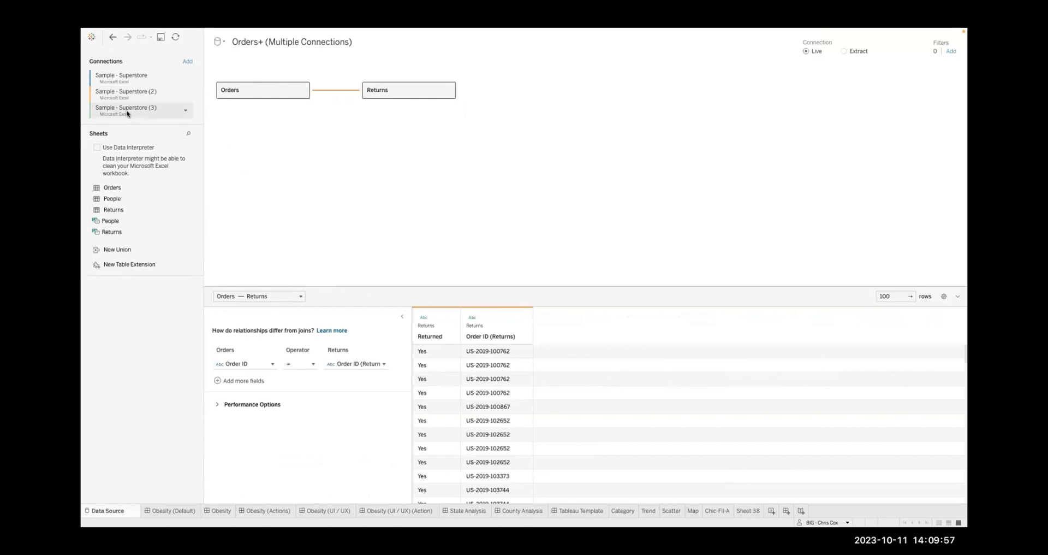
pyautogui.doubleClick(120, 198)
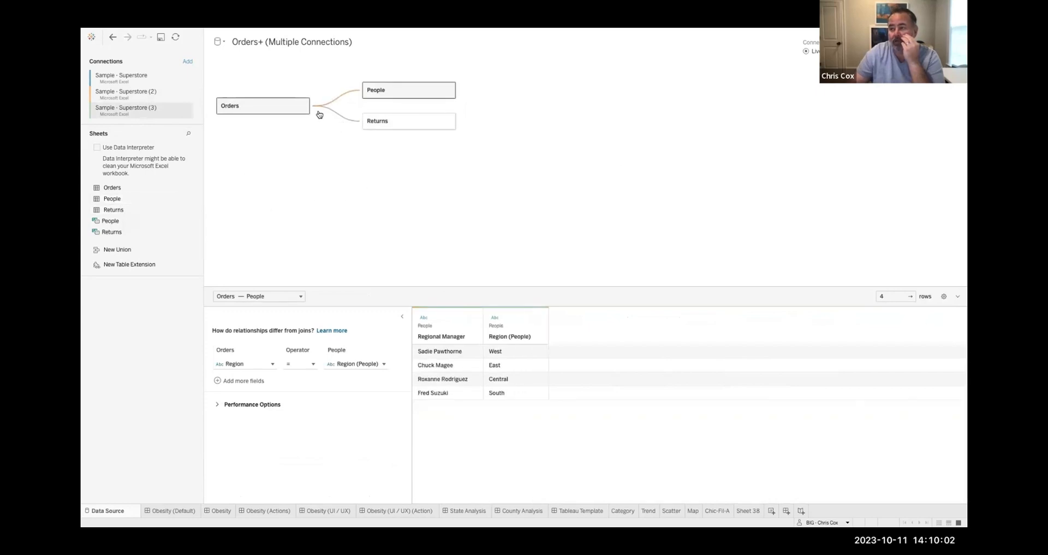
pyautogui.click(114, 210)
pyautogui.doubleClick(114, 209)
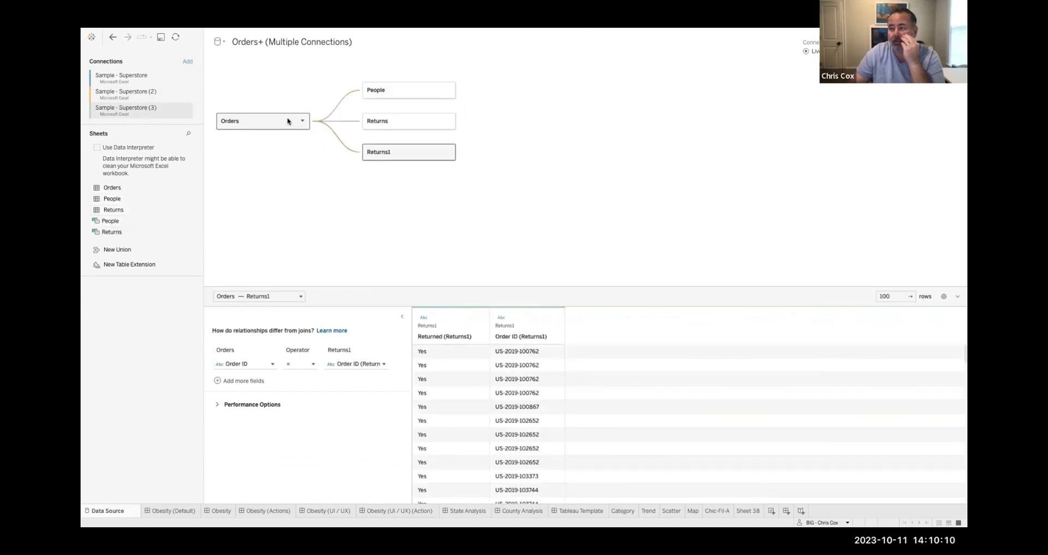
# Inspect the Orders–Returns and Orders–Returns1 relationship settings
pyautogui.click(341, 120)
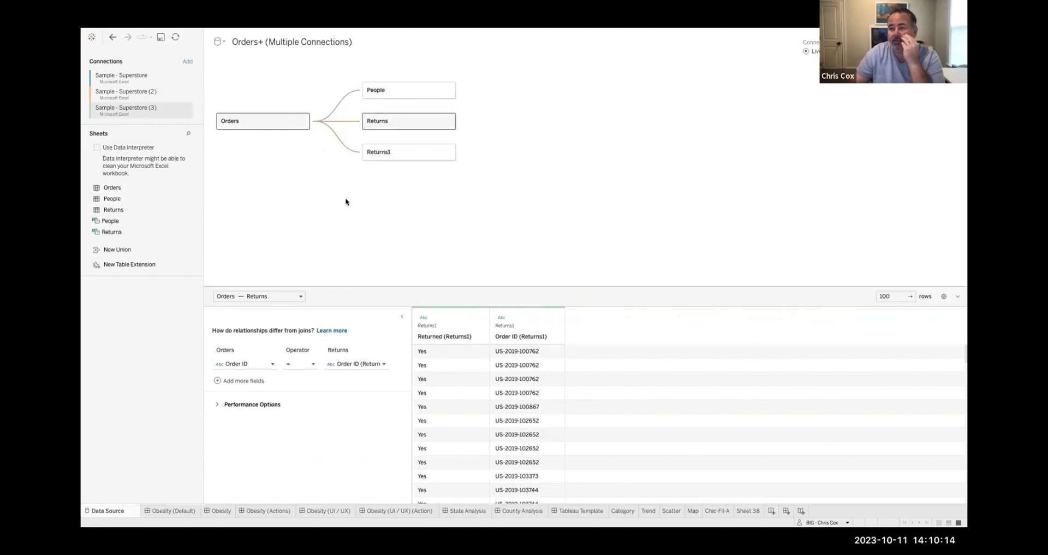
pyautogui.click(347, 152)
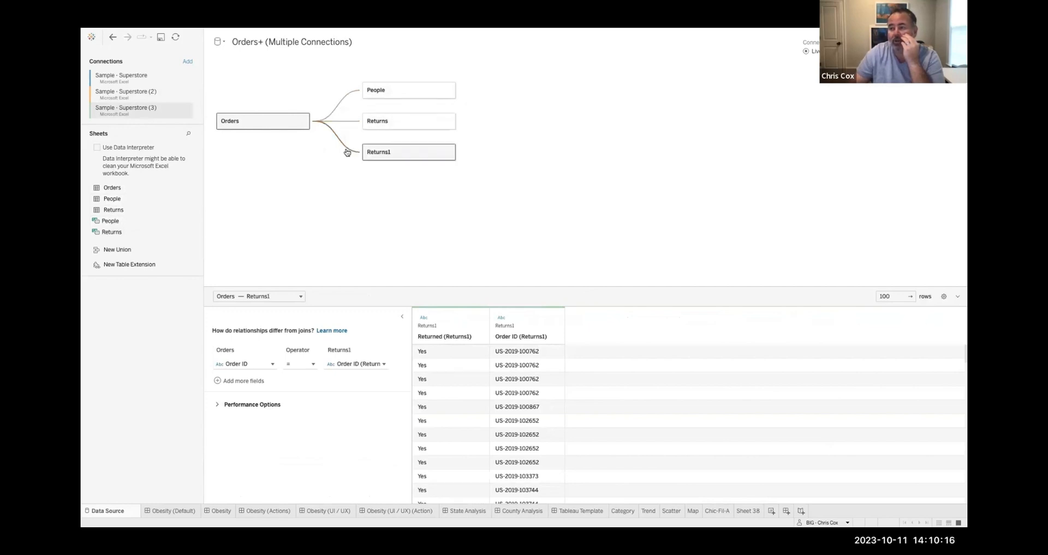
pyautogui.click(343, 121)
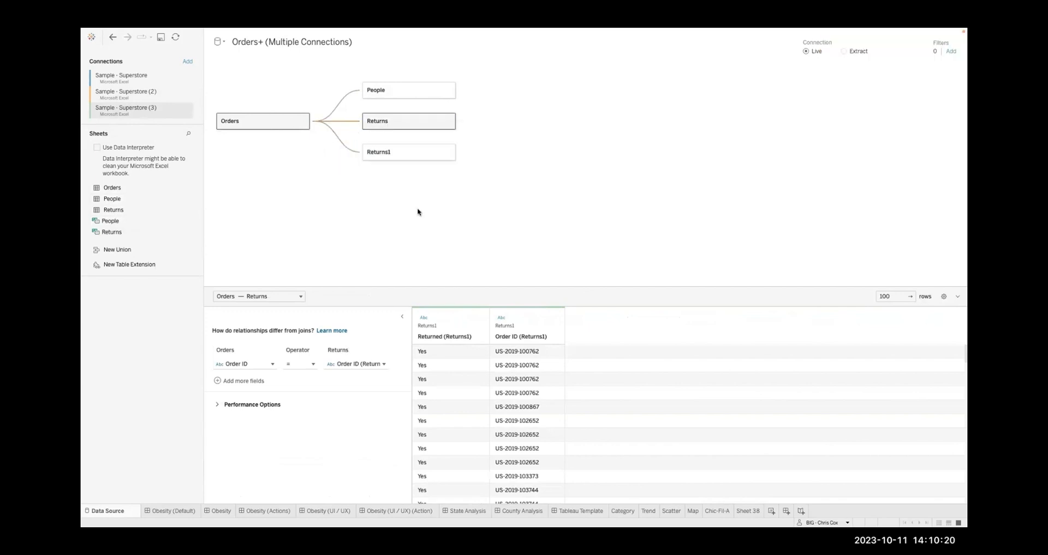
# Remove Returns1 and set the People relationship field to Region (People)
pyautogui.click(449, 152)
pyautogui.click(470, 208)
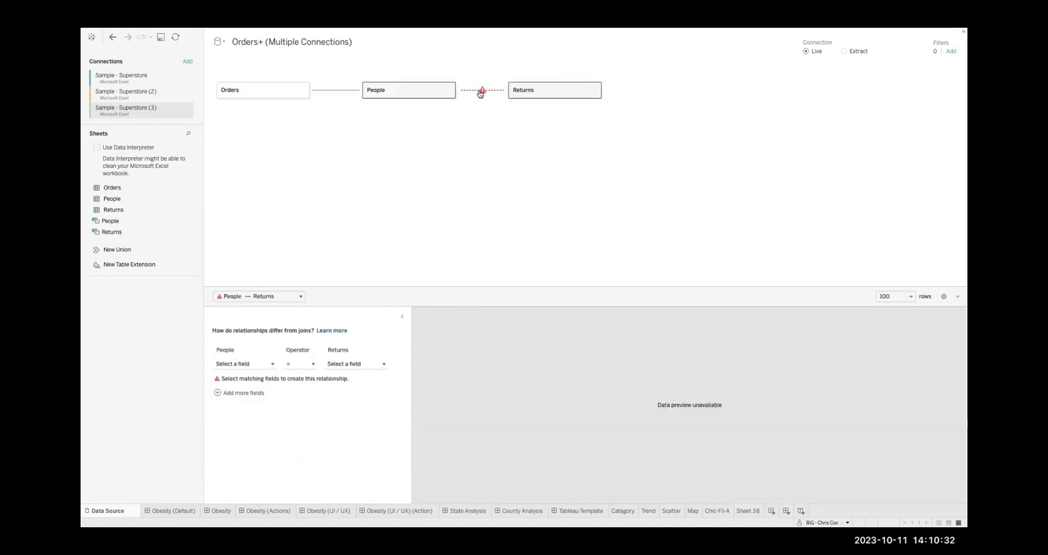
pyautogui.click(260, 364)
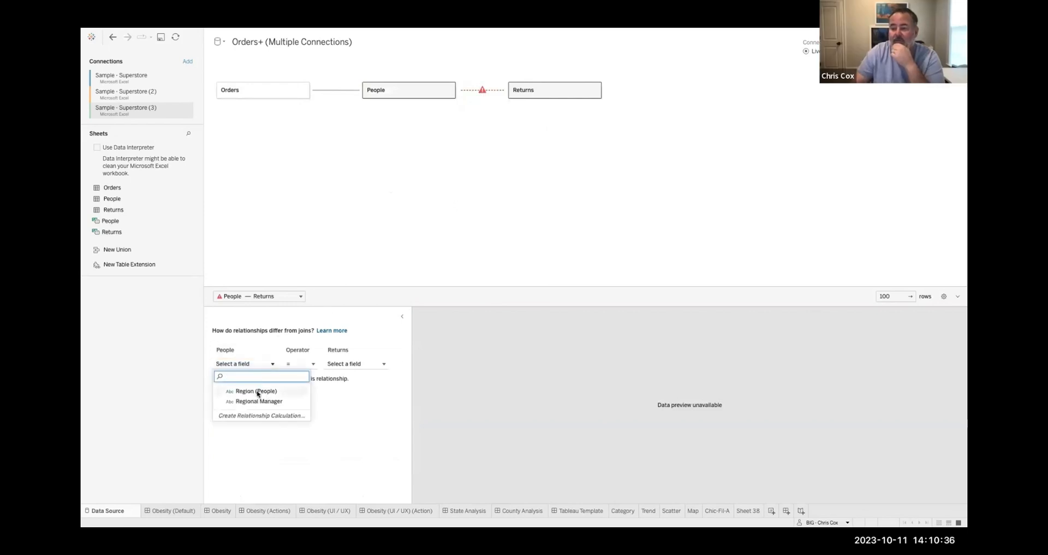
pyautogui.click(256, 391)
pyautogui.click(349, 364)
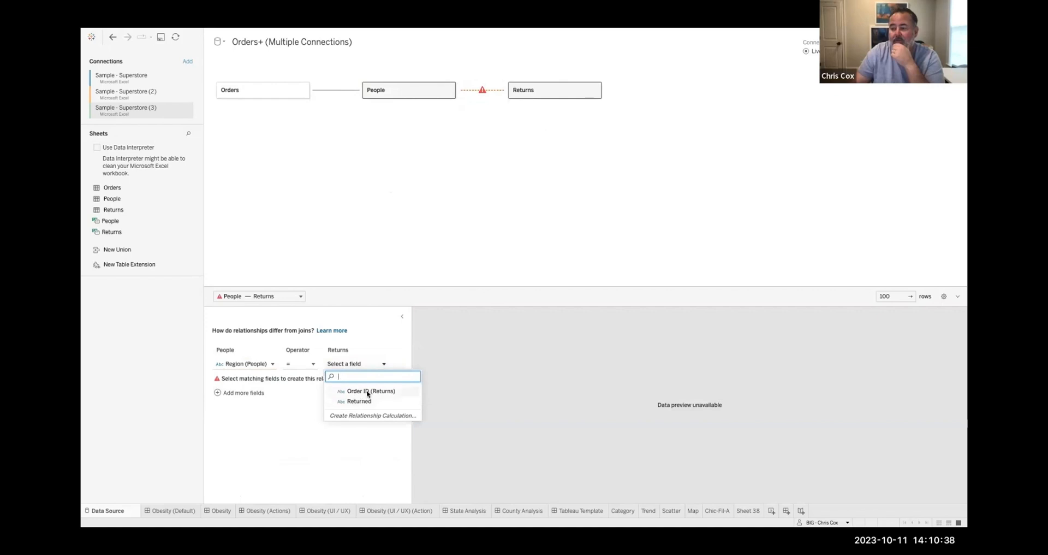
pyautogui.click(247, 363)
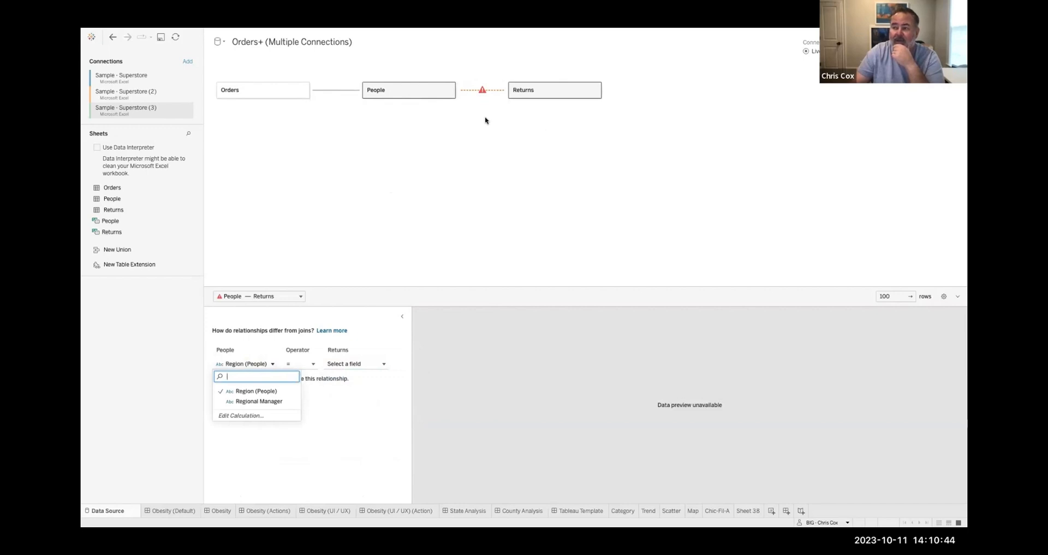
pyautogui.click(594, 91)
# Remove Returns, keeping the Orders–People relationship matched on Region
pyautogui.click(594, 92)
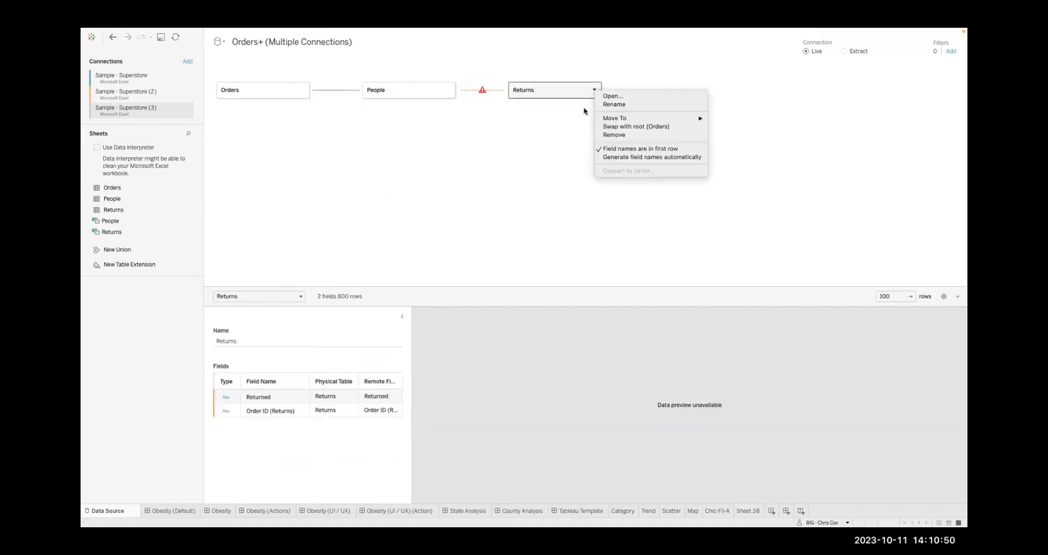
pyautogui.click(543, 126)
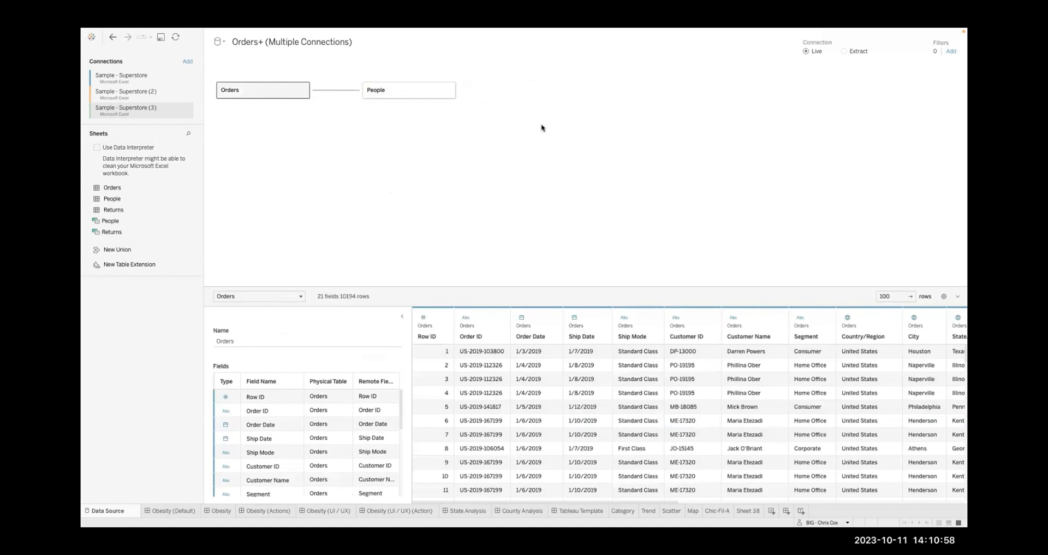
pyautogui.click(335, 92)
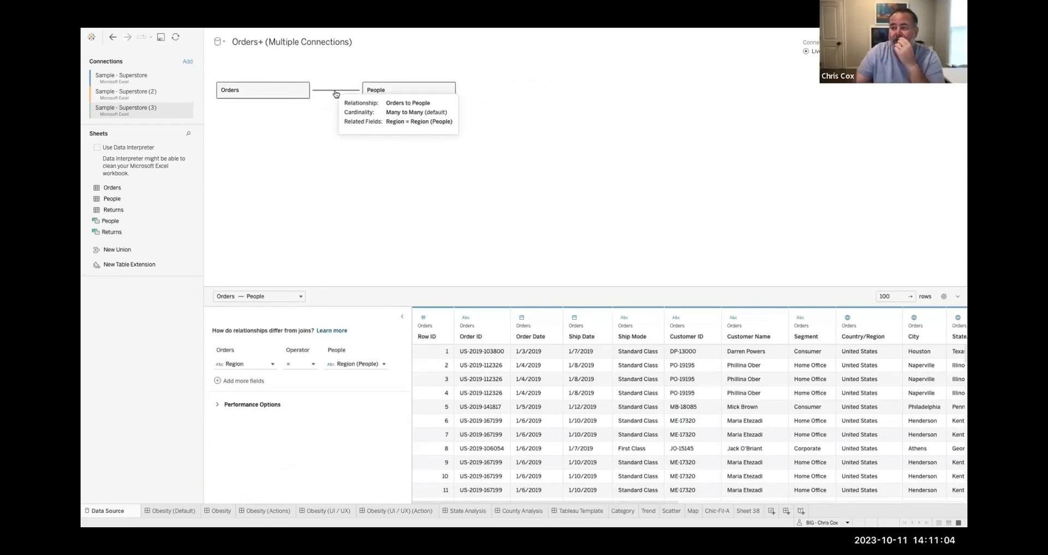
pyautogui.click(249, 362)
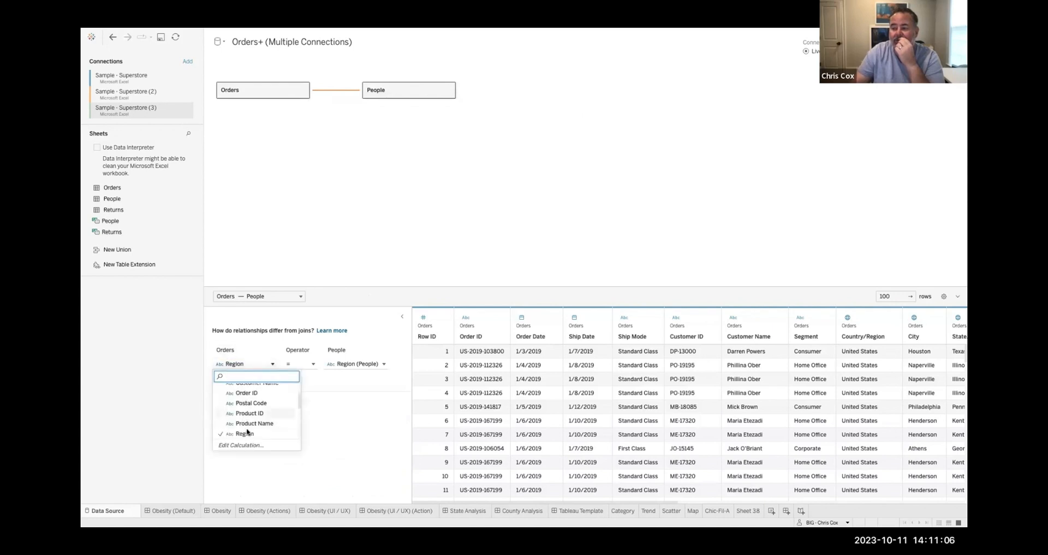
pyautogui.scroll(3, 248, 433)
pyautogui.scroll(-3, 250, 433)
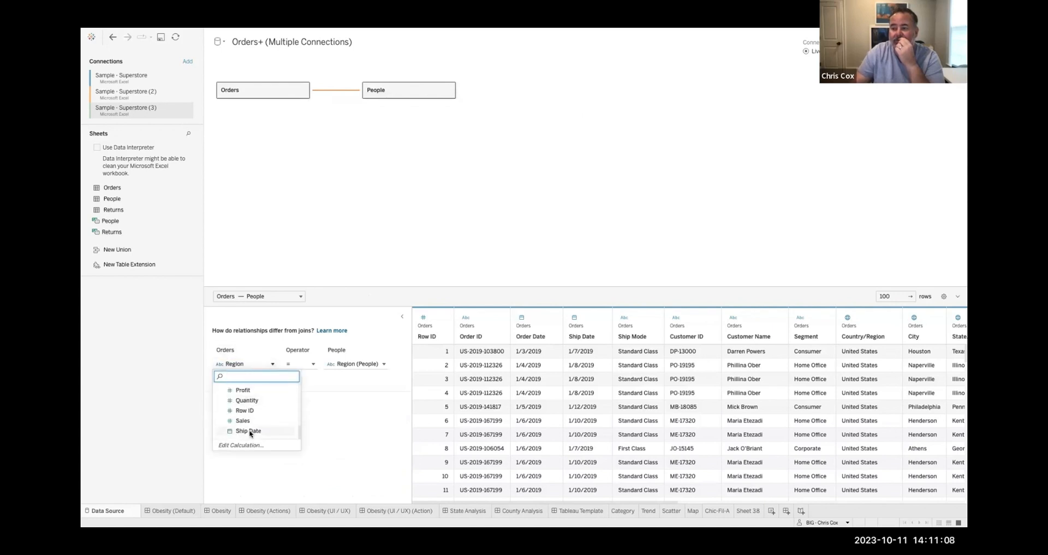
pyautogui.scroll(3, 249, 433)
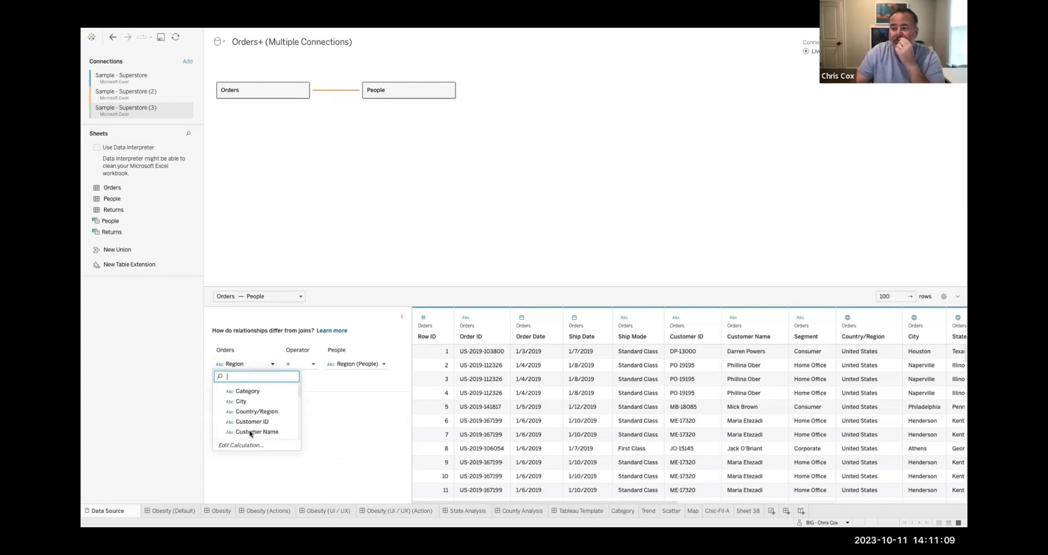
pyautogui.click(283, 359)
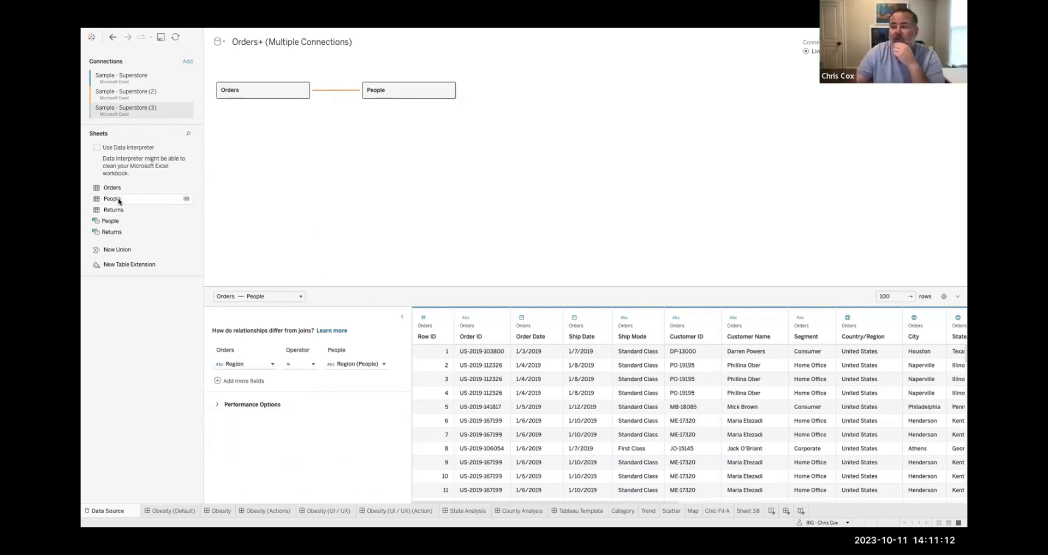
# Add People1 related to Orders on Region, then move it to attach to People
pyautogui.moveTo(118, 201); pyautogui.dragTo(463, 169)
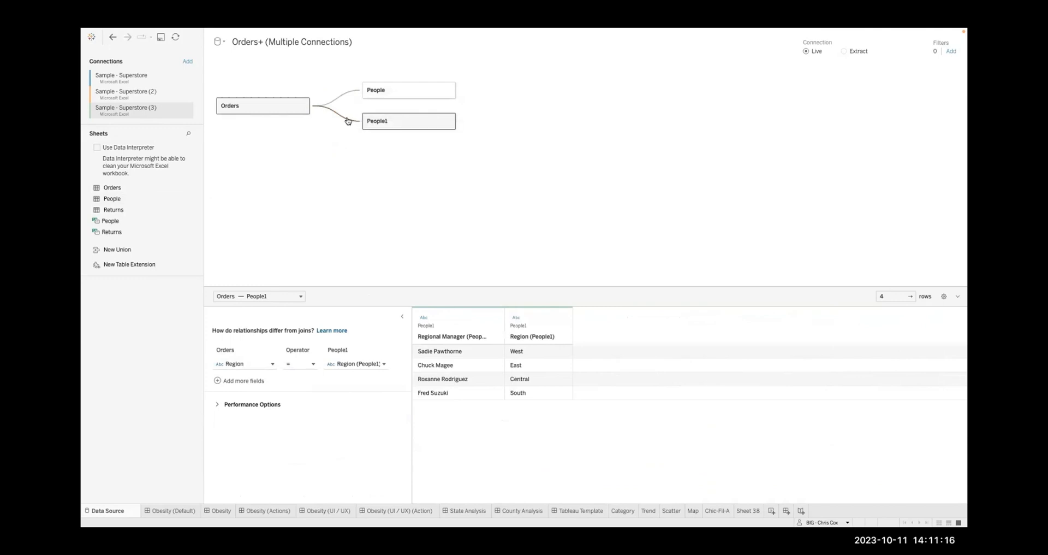
pyautogui.click(251, 364)
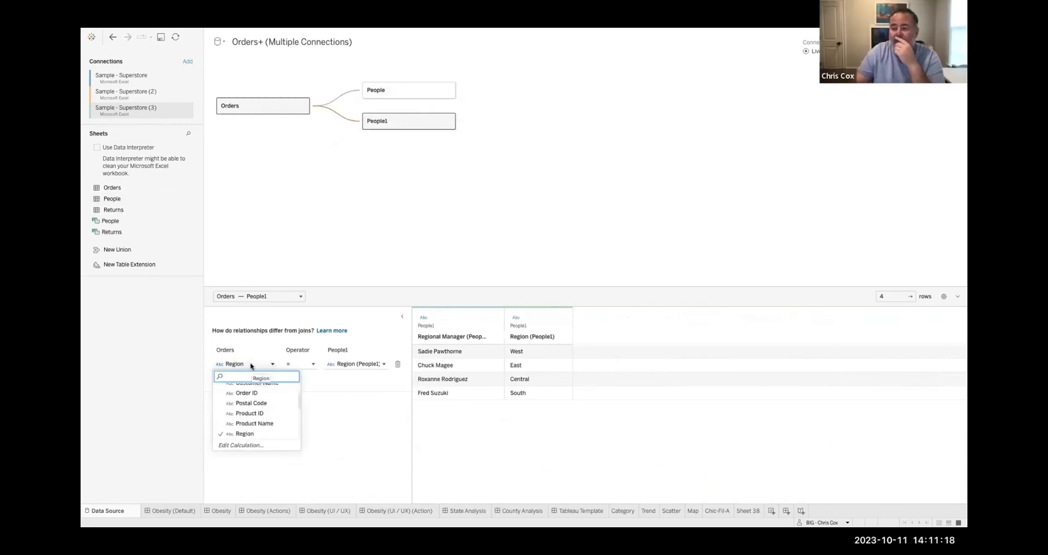
pyautogui.scroll(3, 255, 422)
pyautogui.scroll(-5, 254, 422)
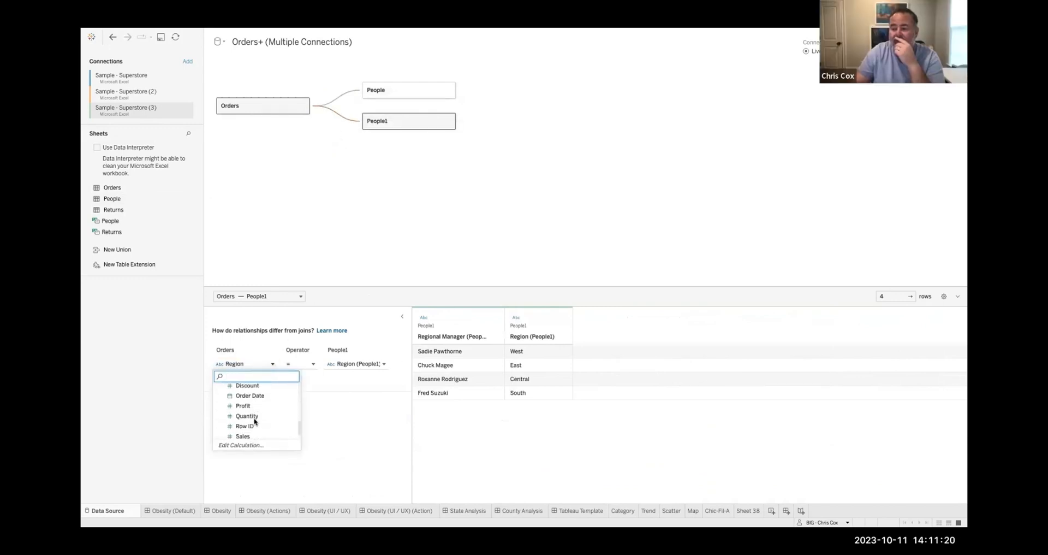
pyautogui.scroll(5, 255, 416)
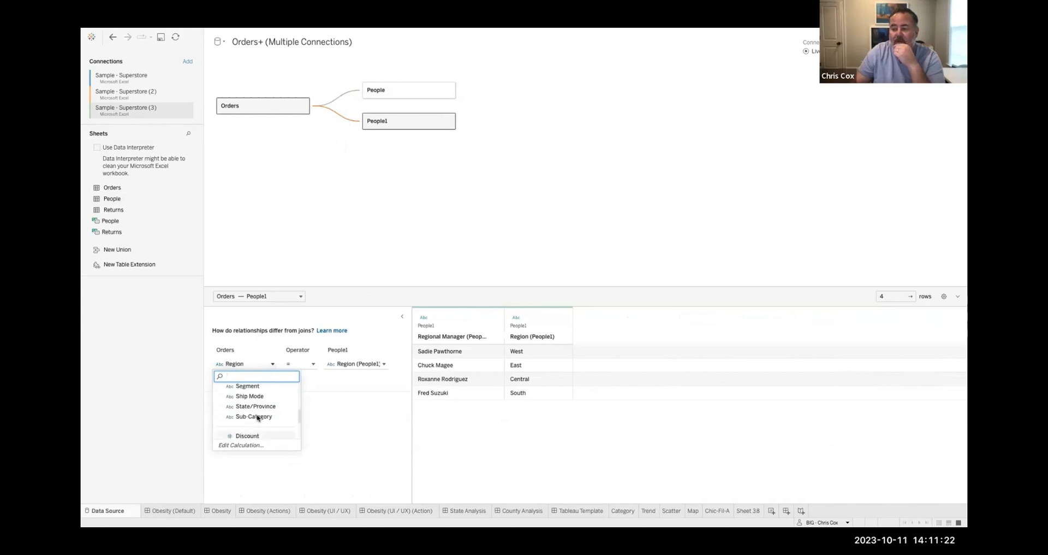
pyautogui.scroll(-5, 257, 418)
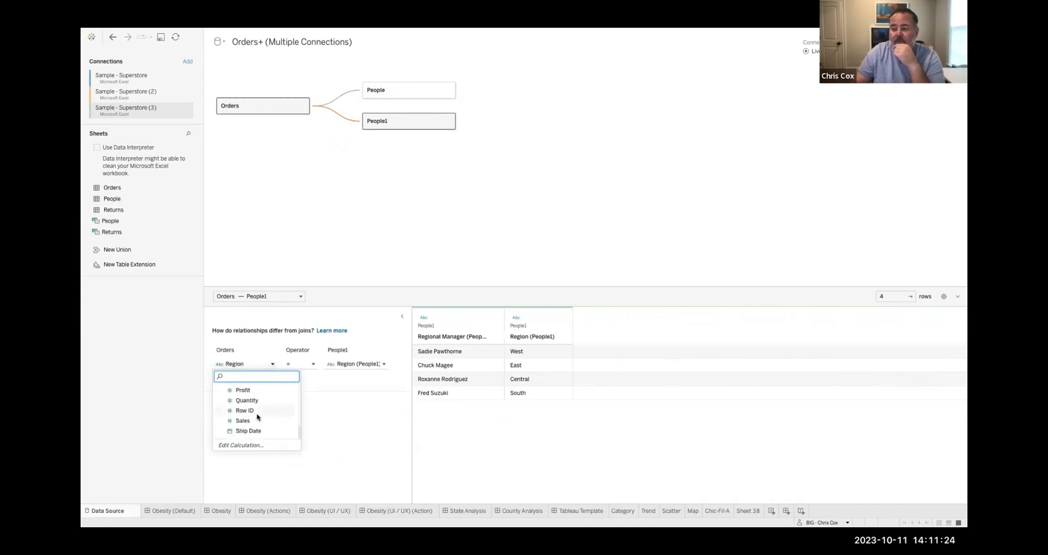
pyautogui.scroll(5, 257, 414)
pyautogui.scroll(-5, 257, 410)
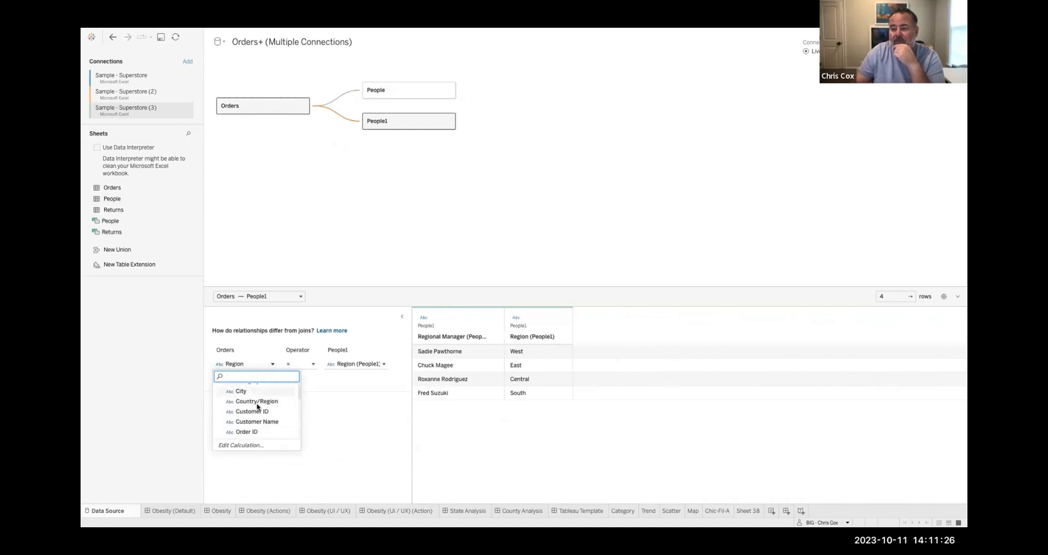
pyautogui.click(344, 194)
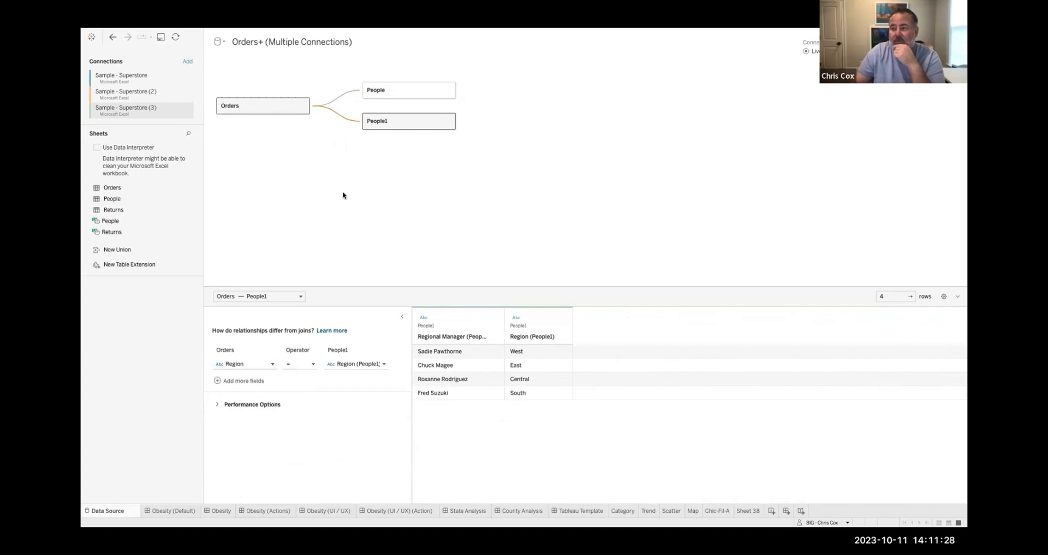
pyautogui.moveTo(418, 121); pyautogui.dragTo(569, 123)
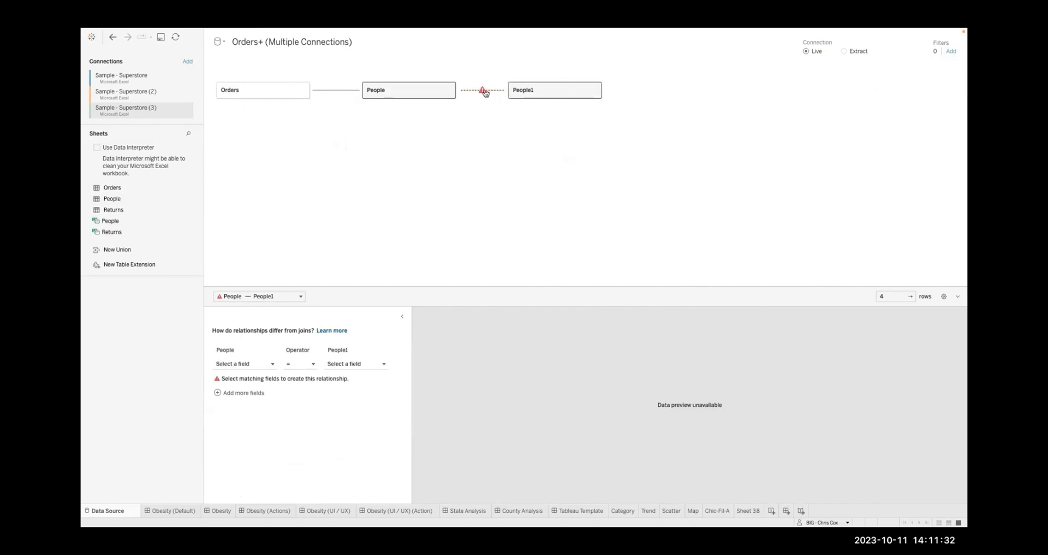
# Match the People–People1 relationship on Region (People) = Region (People1)
pyautogui.moveTo(485, 93)
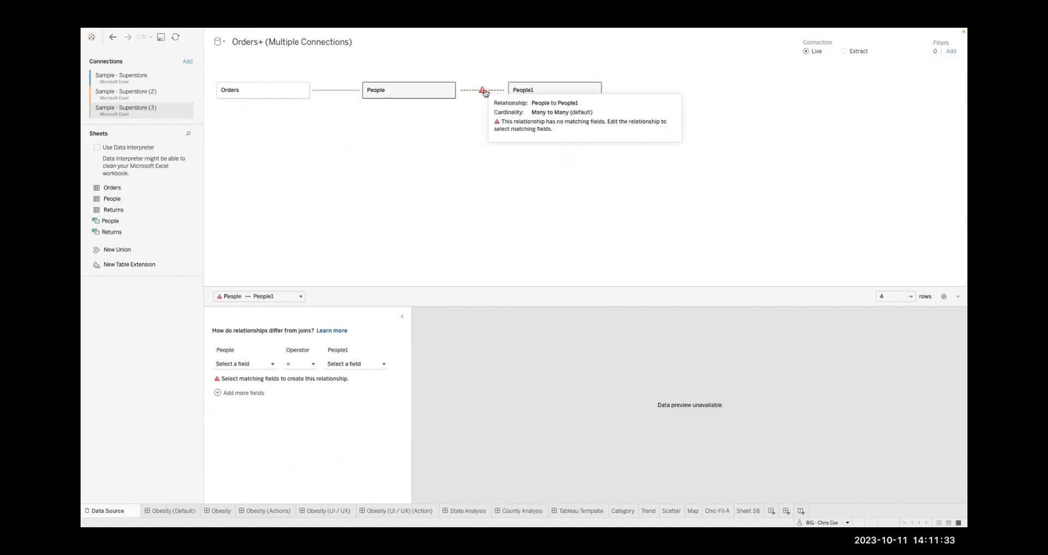
pyautogui.click(246, 364)
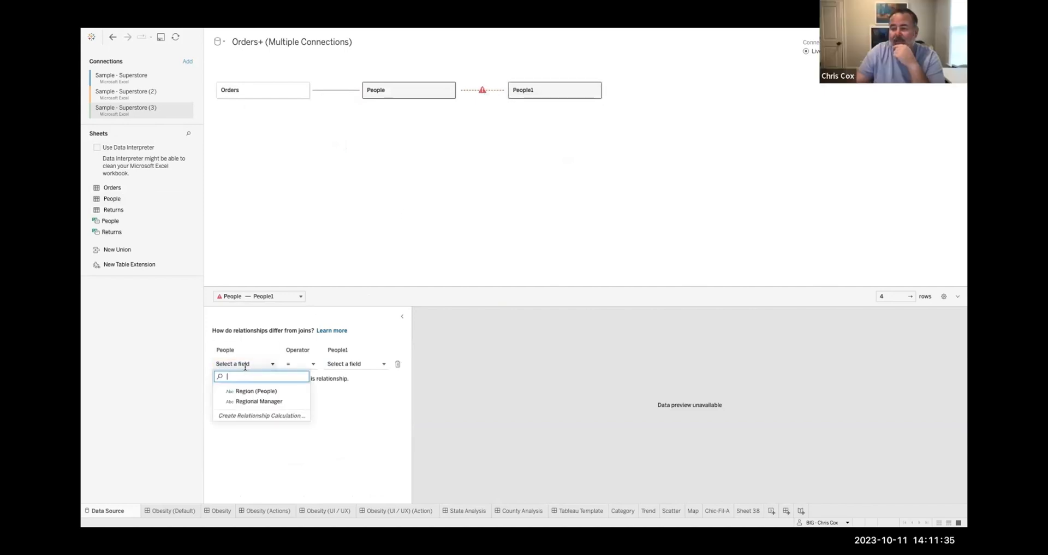
pyautogui.click(256, 392)
pyautogui.click(341, 364)
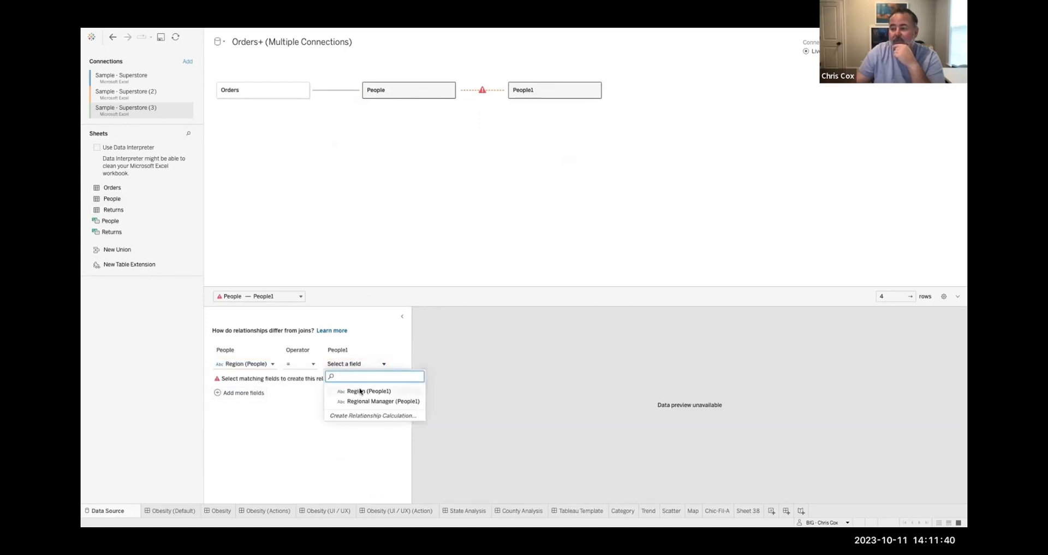
pyautogui.click(360, 390)
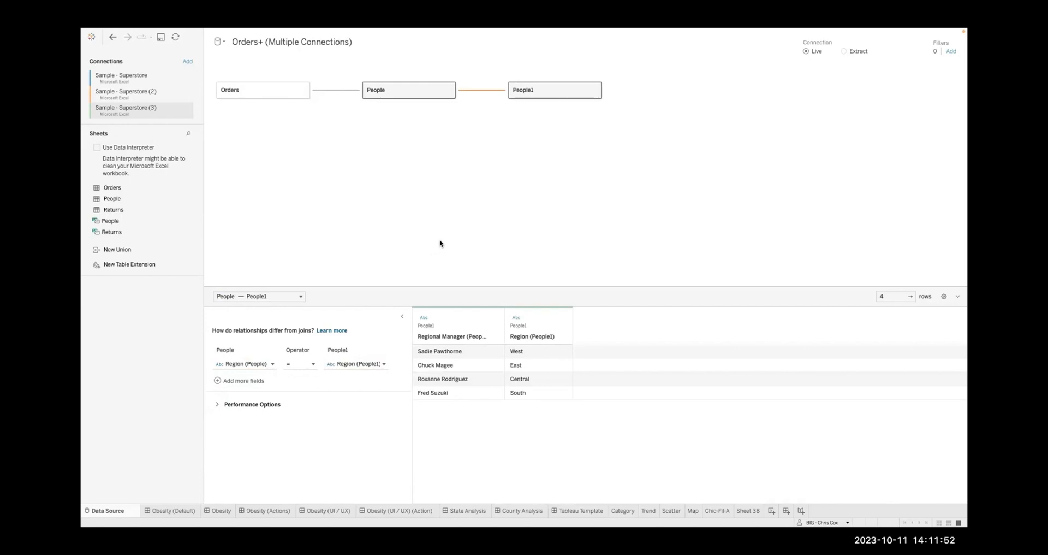
pyautogui.click(749, 511)
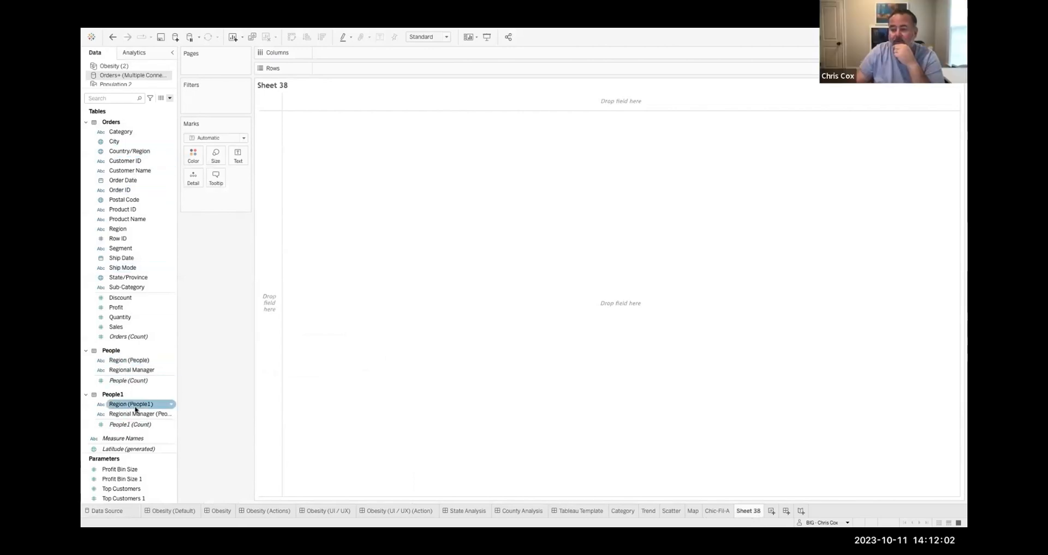
# Put Region (People1) on Rows and Columns, with Product Name first on Rows
pyautogui.scroll(-2, 136, 409)
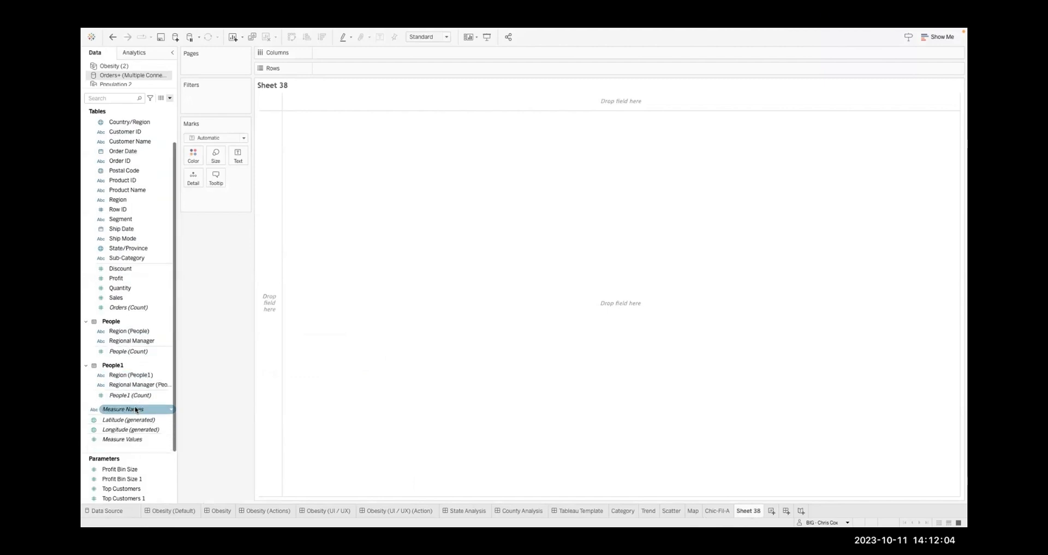
pyautogui.doubleClick(137, 376)
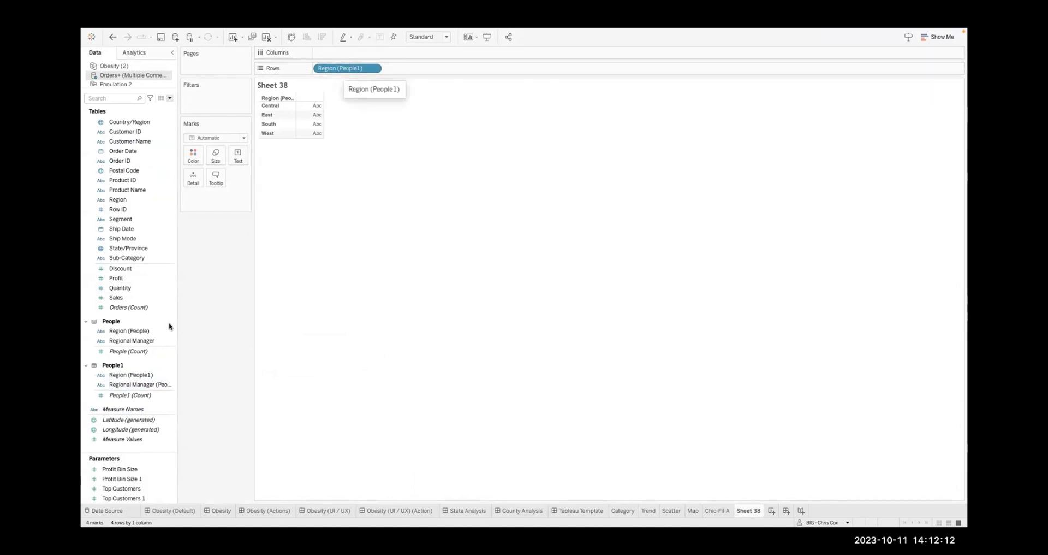
pyautogui.doubleClick(130, 375)
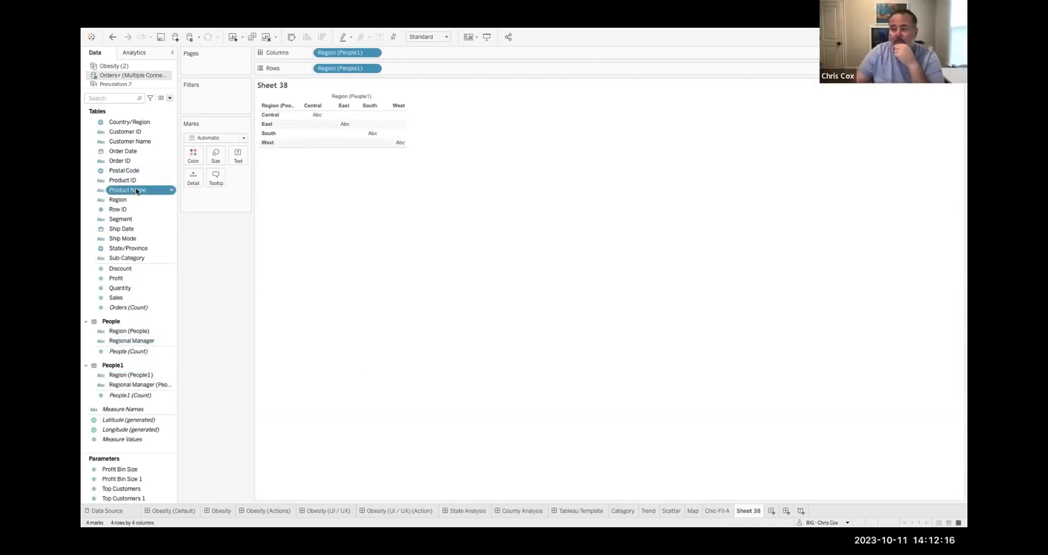
pyautogui.doubleClick(136, 190)
pyautogui.moveTo(416, 68); pyautogui.dragTo(306, 68)
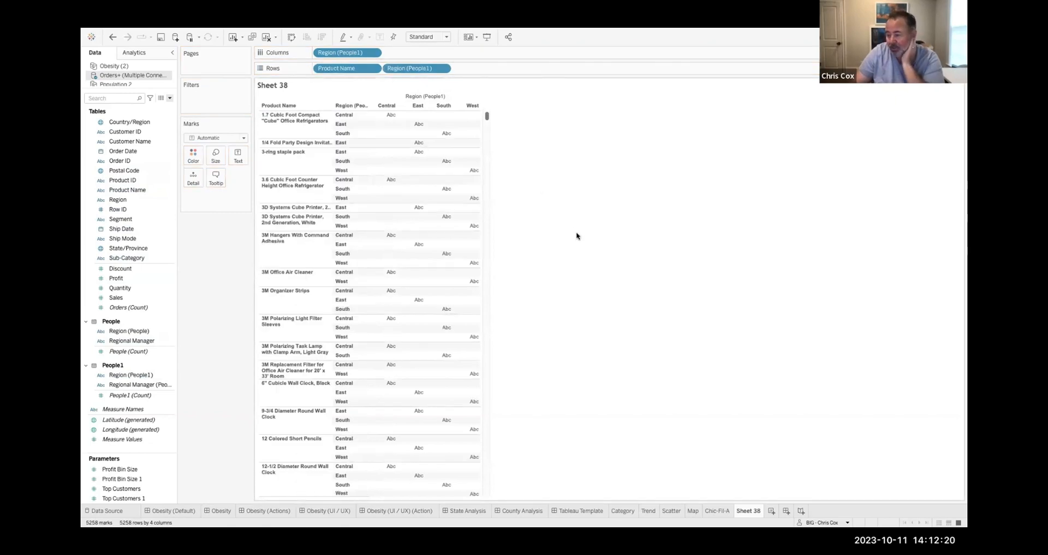
# Back in the data source, remove People1 and open the Orders physical layer
pyautogui.rightClick(129, 74)
pyautogui.click(153, 82)
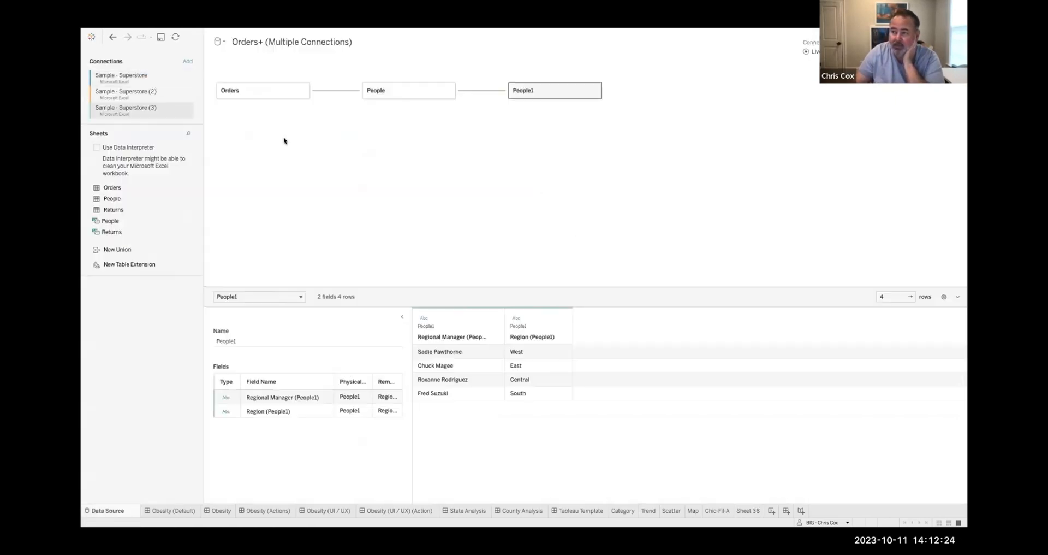
pyautogui.click(594, 91)
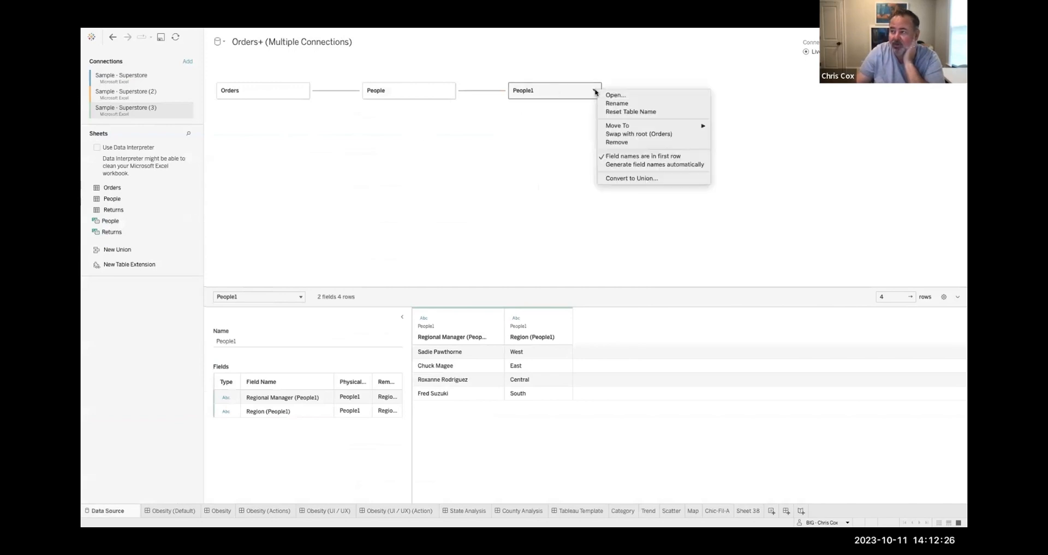
pyautogui.click(607, 103)
pyautogui.click(561, 104)
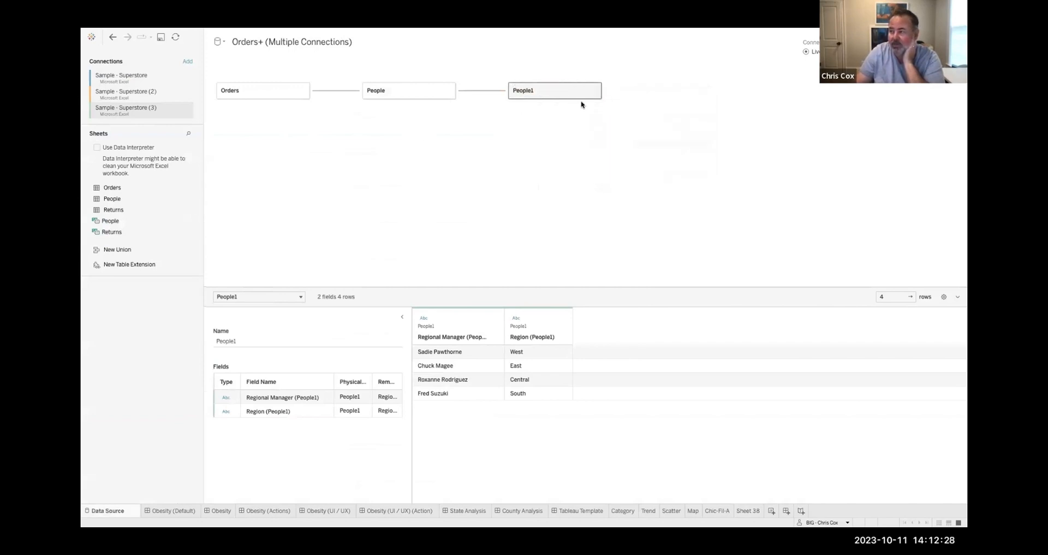
pyautogui.click(592, 90)
pyautogui.click(611, 143)
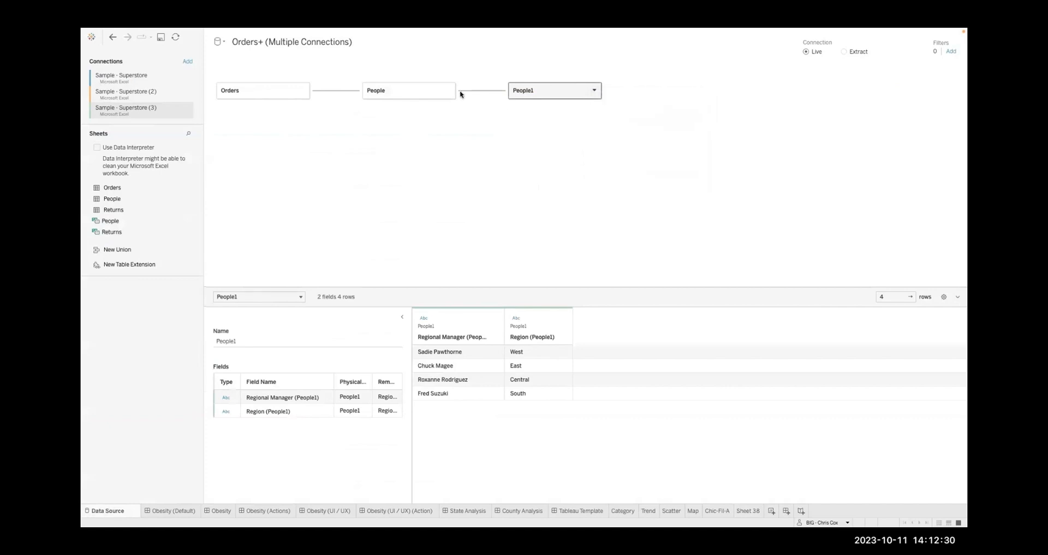
pyautogui.click(449, 91)
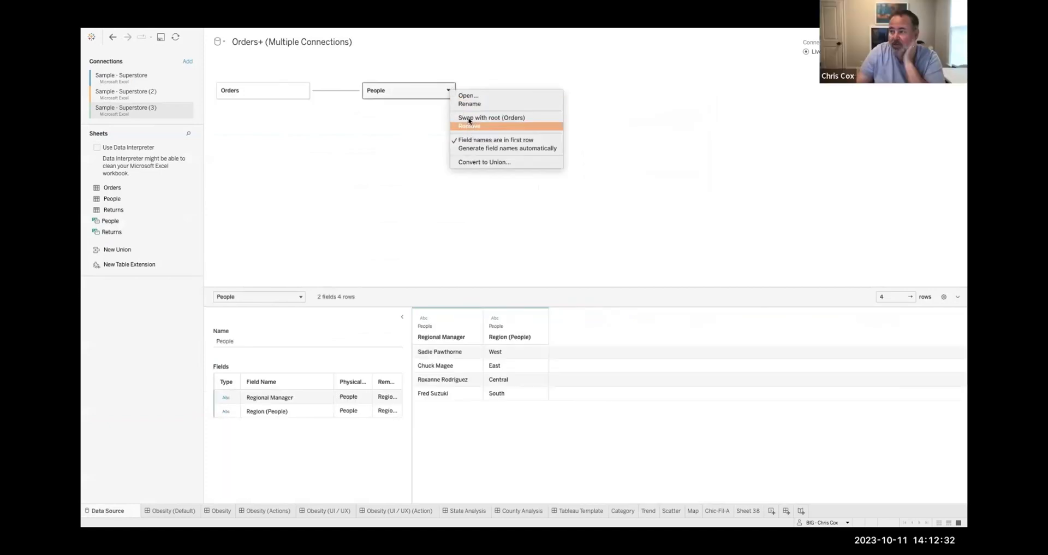
pyautogui.doubleClick(271, 91)
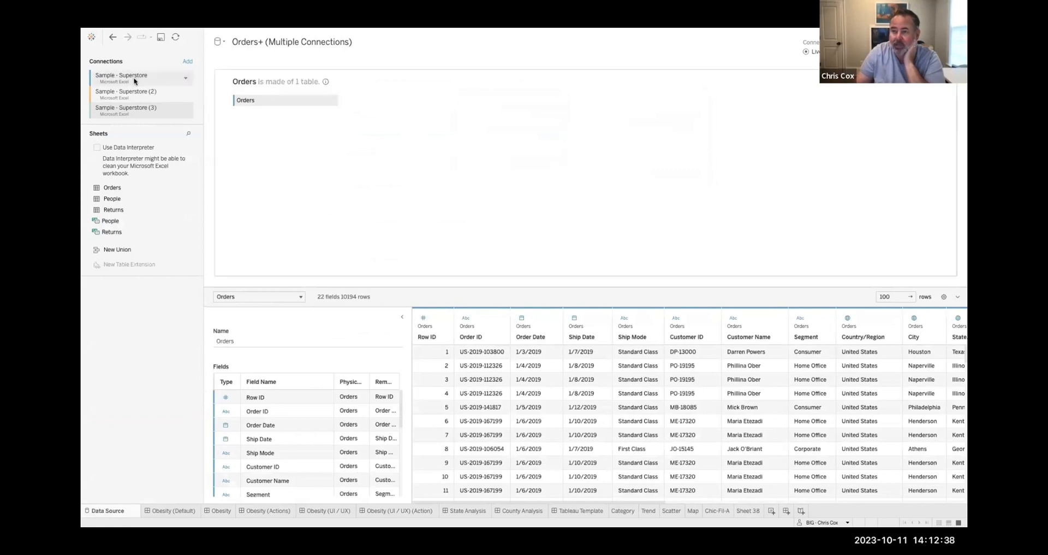
# From the Sample - Superstore (2) connection, join People to Orders twice in the physical layer
pyautogui.click(133, 92)
pyautogui.moveTo(126, 199); pyautogui.dragTo(400, 133)
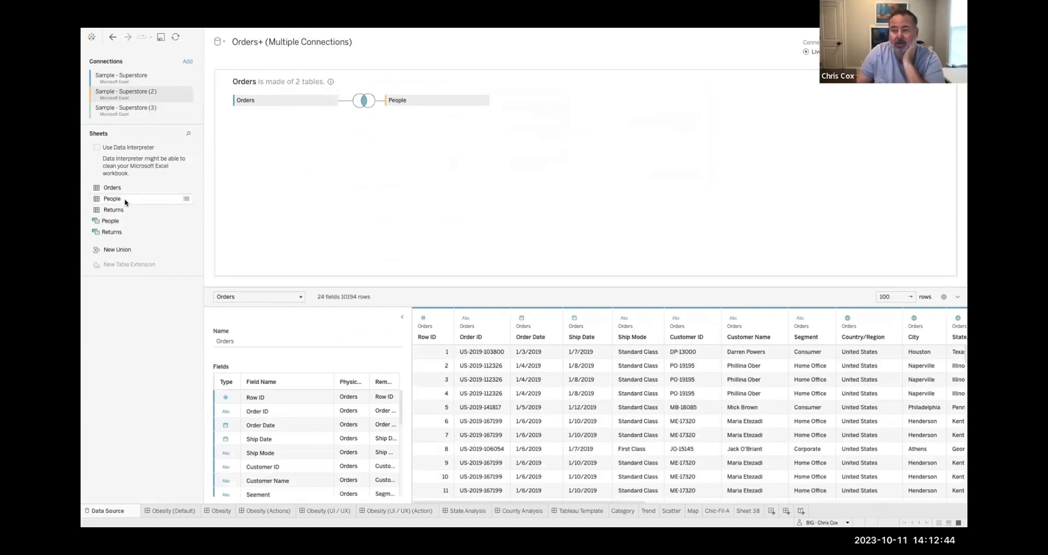
pyautogui.moveTo(124, 200); pyautogui.dragTo(407, 183)
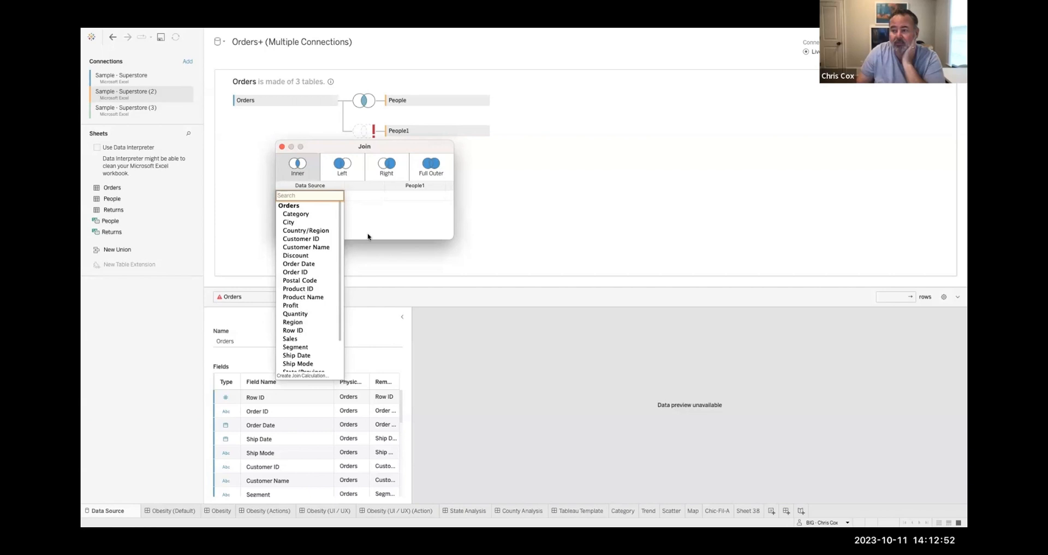
# Dismiss the People1 join field list and join dialog without picking matching fields
pyautogui.scroll(-3, 304, 315)
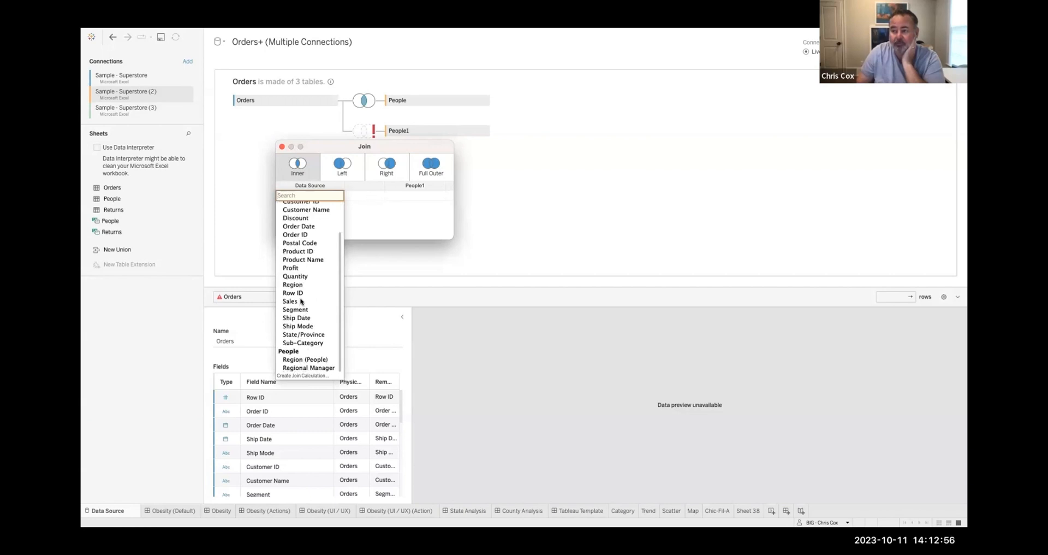
pyautogui.scroll(3, 301, 302)
pyautogui.scroll(-3, 302, 302)
pyautogui.scroll(3, 304, 251)
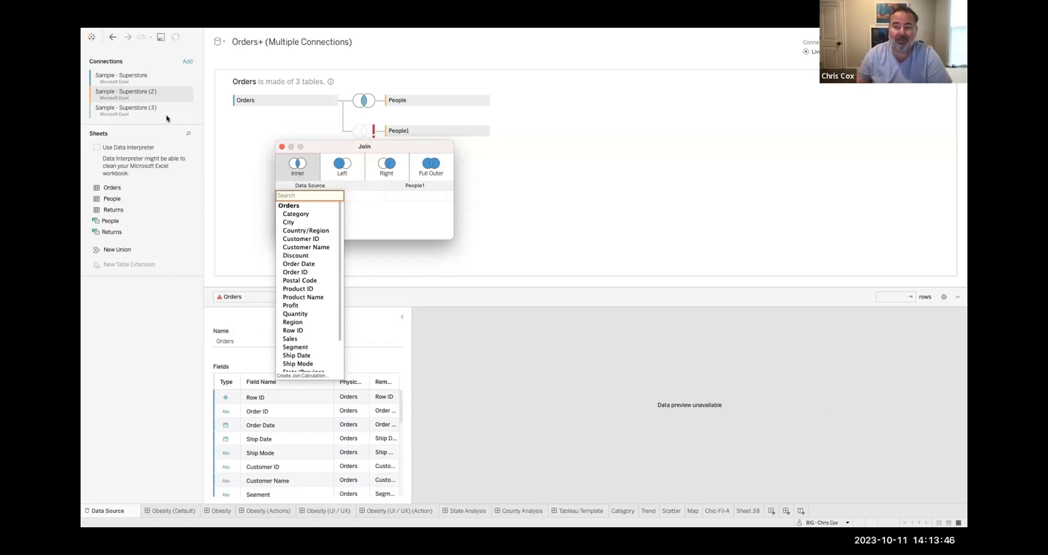
pyautogui.click(281, 149)
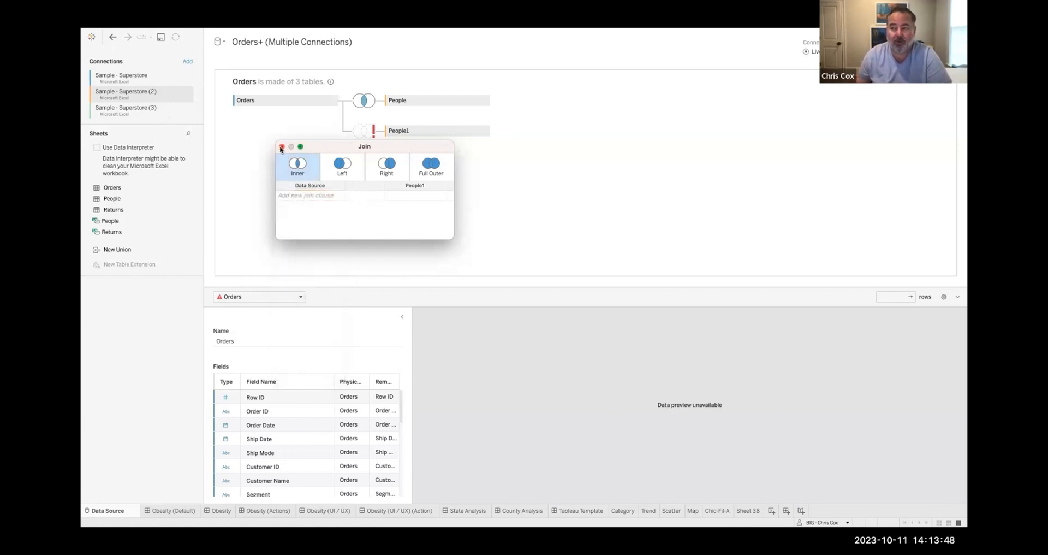
pyautogui.click(281, 147)
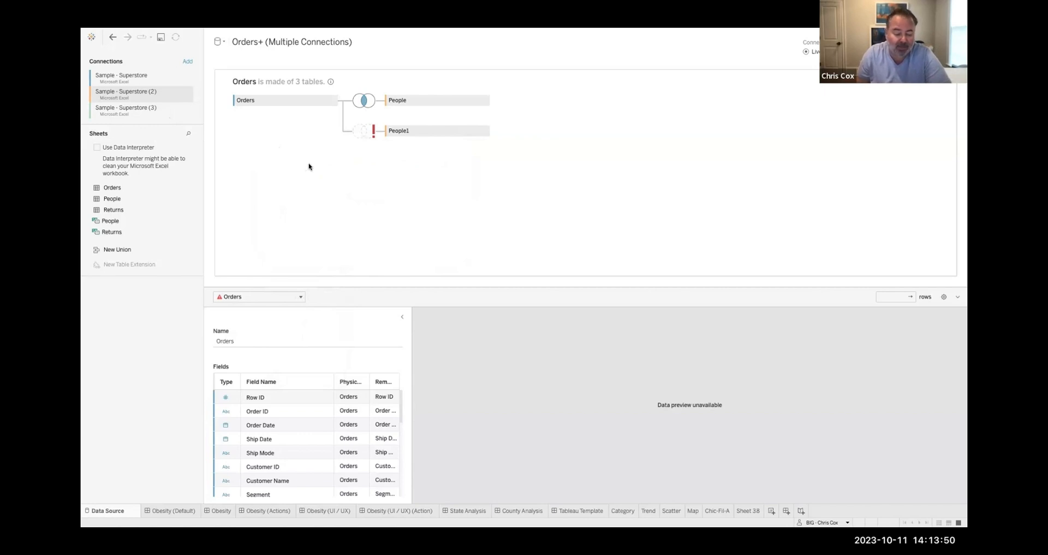
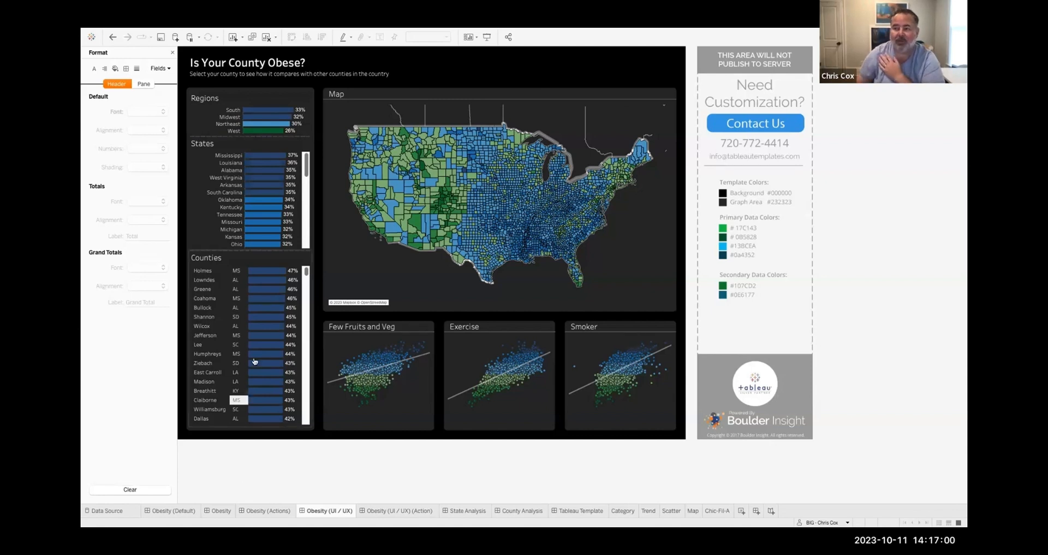
# Test the state filter with West Virginia and Oklahoma, then clear it
pyautogui.click(235, 178)
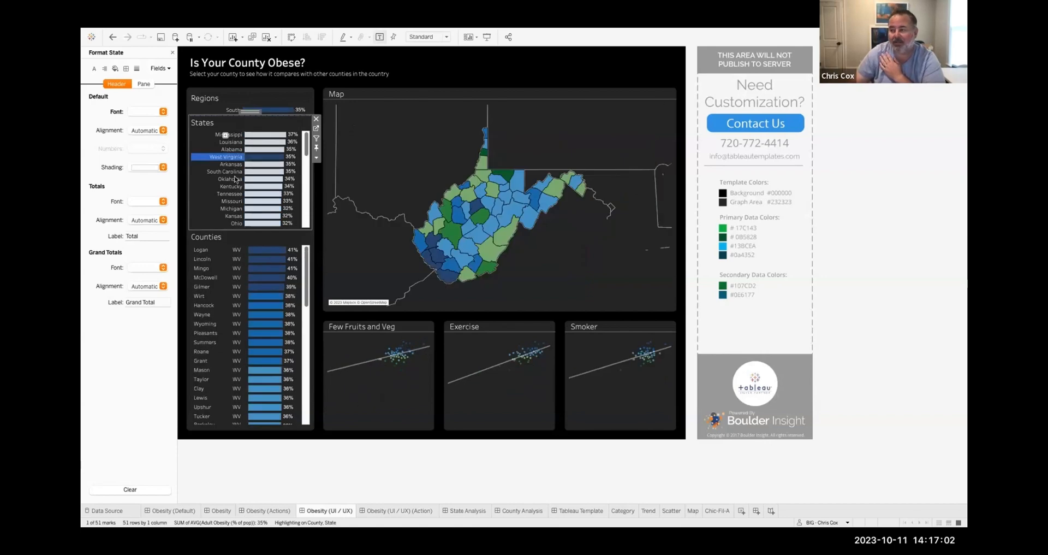
pyautogui.click(235, 178)
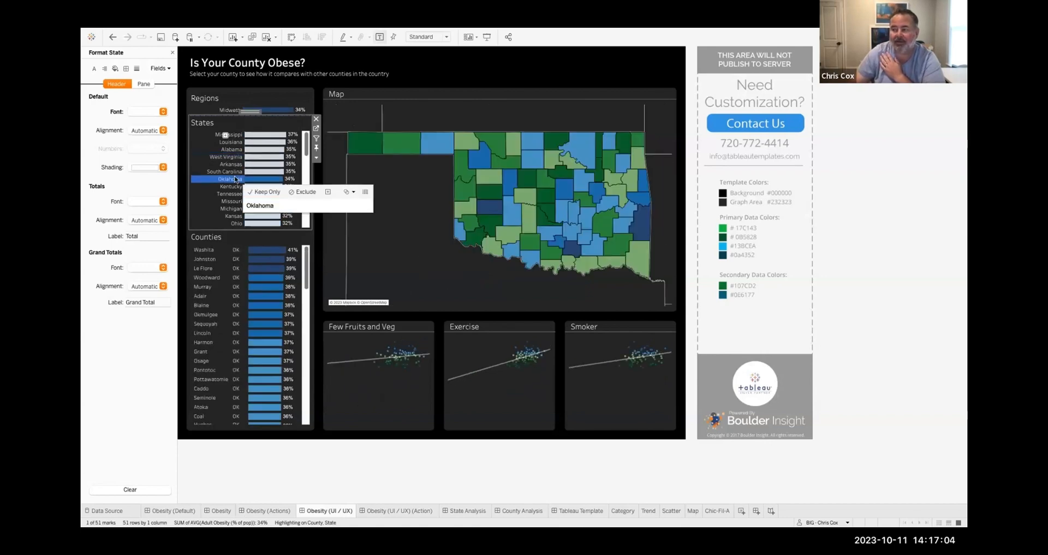
pyautogui.click(233, 180)
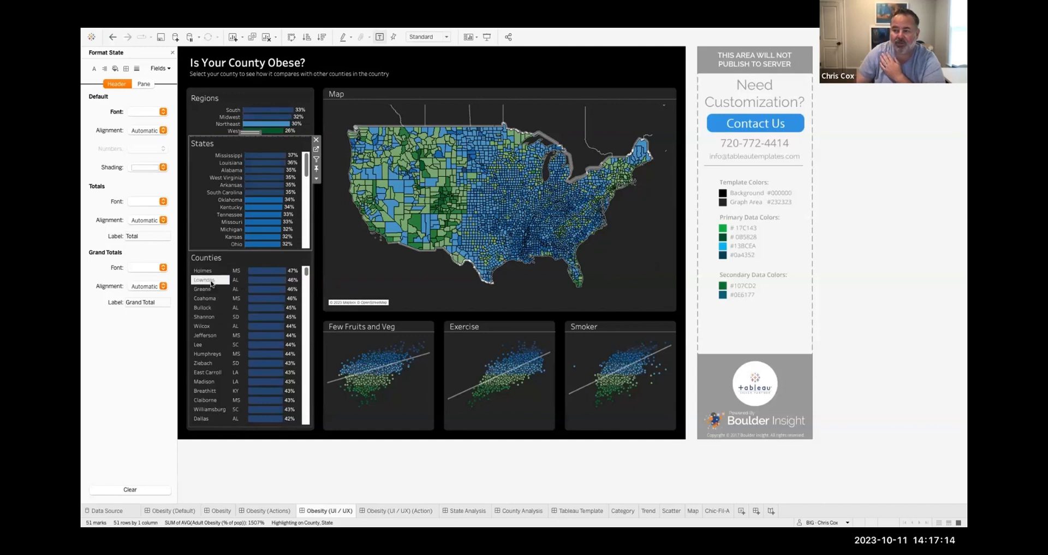
# Highlight and clear Lowndes county, then switch to the Obesity (UI / UX) (Action) dashboard
pyautogui.click(212, 281)
pyautogui.click(212, 282)
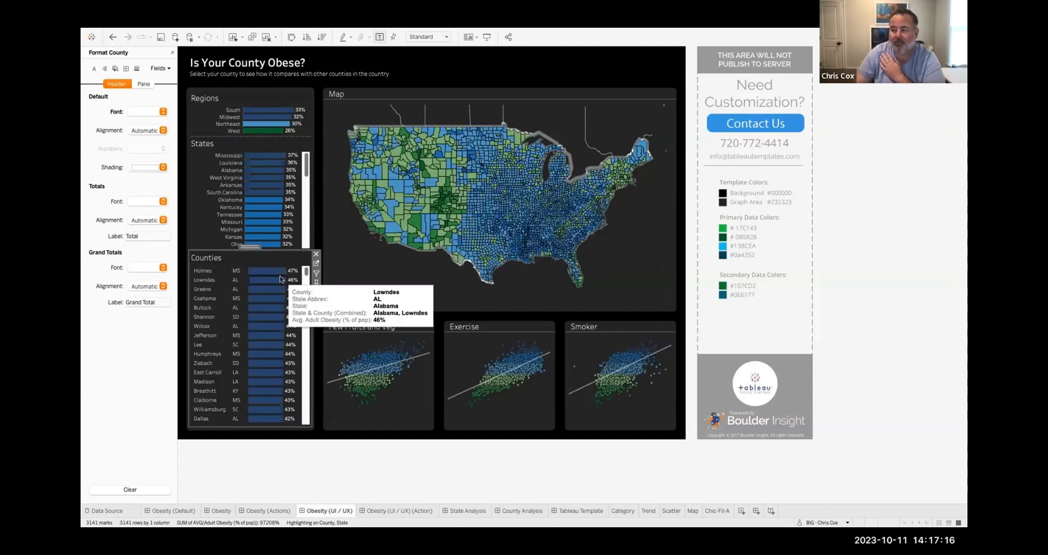
pyautogui.click(374, 482)
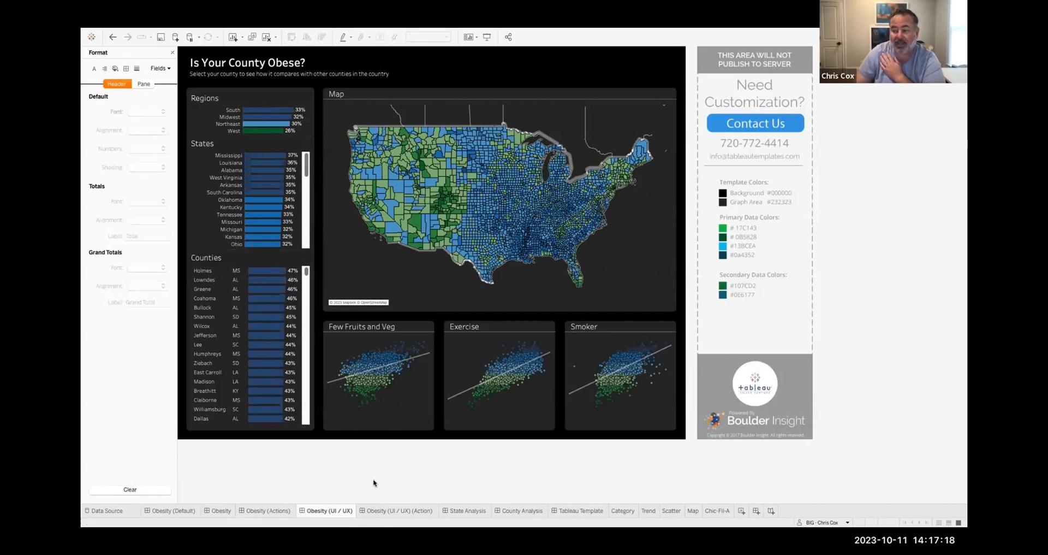
pyautogui.click(397, 505)
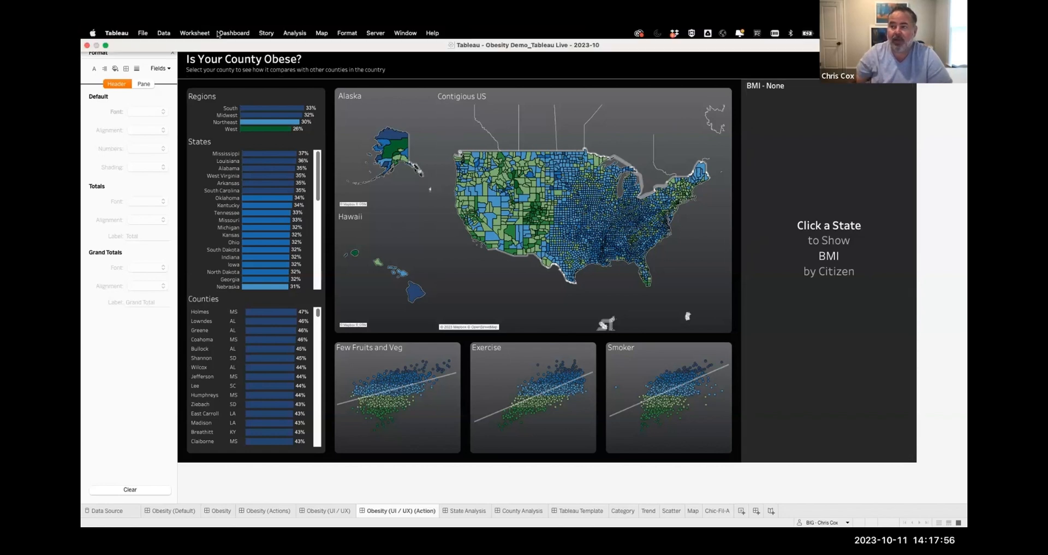
# Open the Dashboard > Actions list and edit the All to Most filter action
pyautogui.click(226, 34)
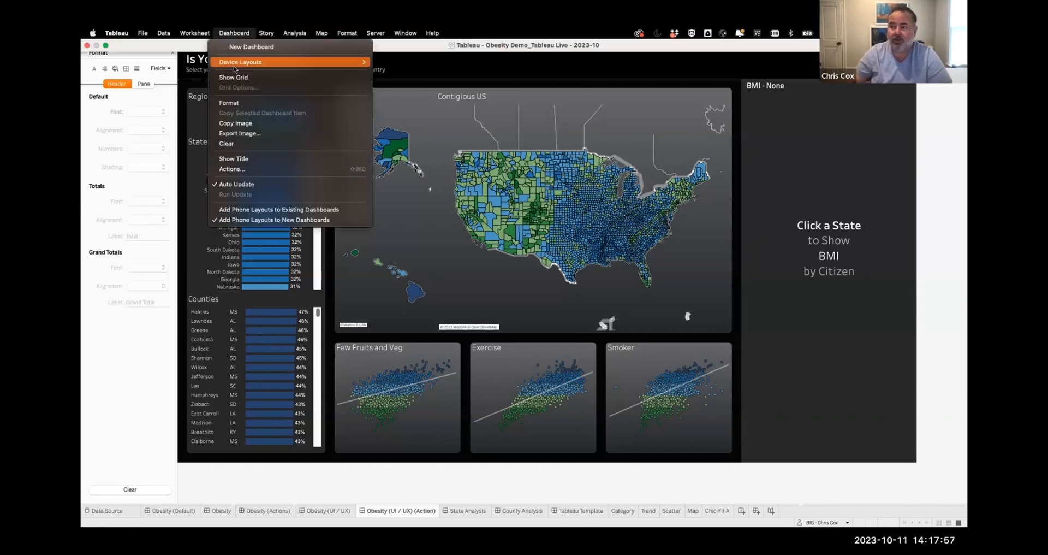
pyautogui.click(244, 168)
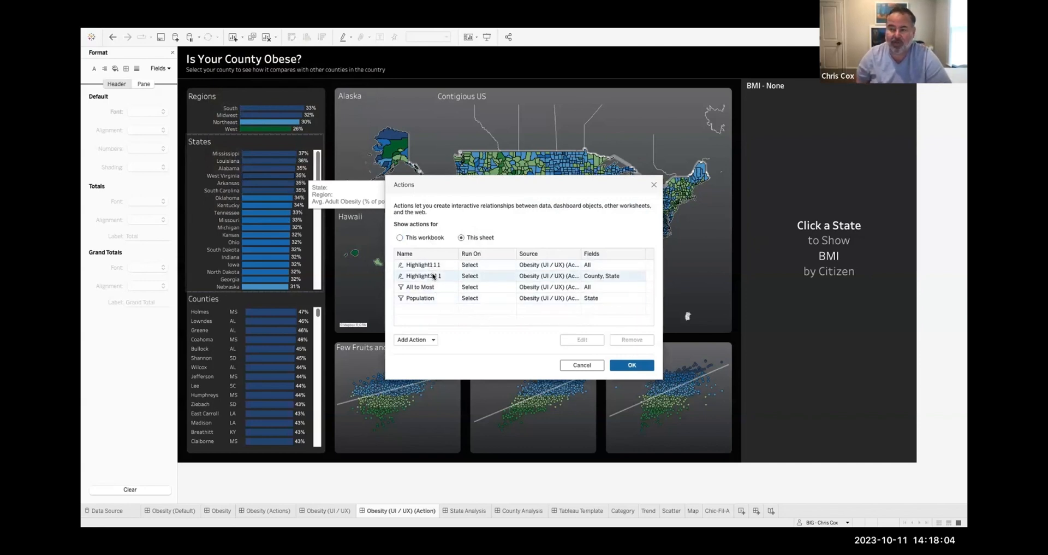
pyautogui.click(417, 287)
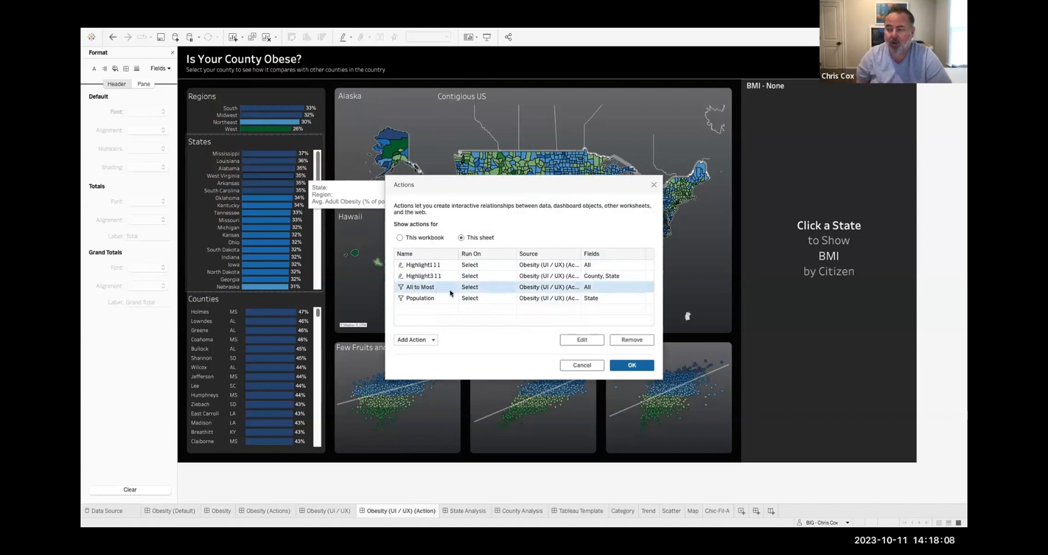
pyautogui.click(580, 339)
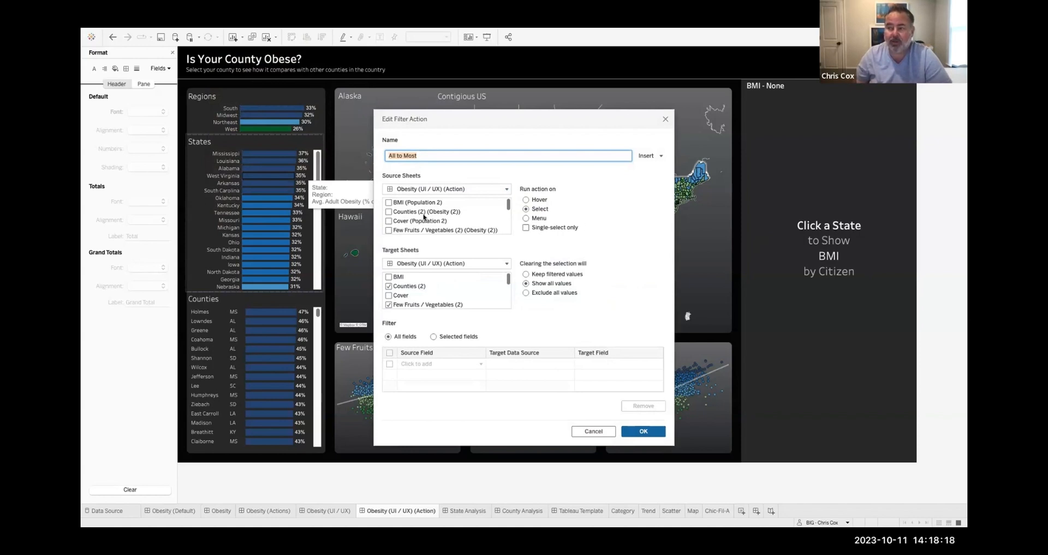
# Review All to Most's source sheets, accept it, and select the Population action
pyautogui.scroll(-5, 424, 218)
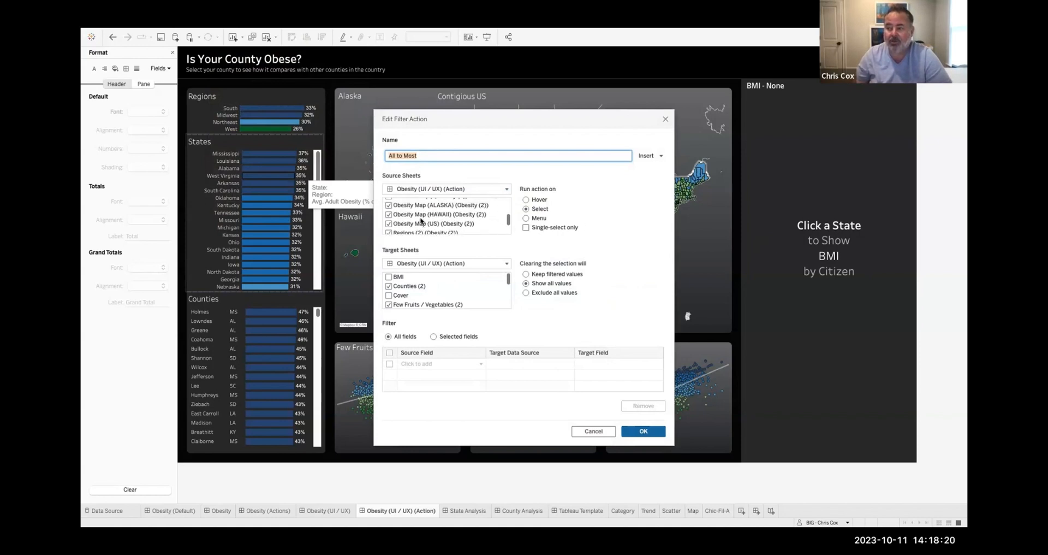
pyautogui.scroll(5, 421, 220)
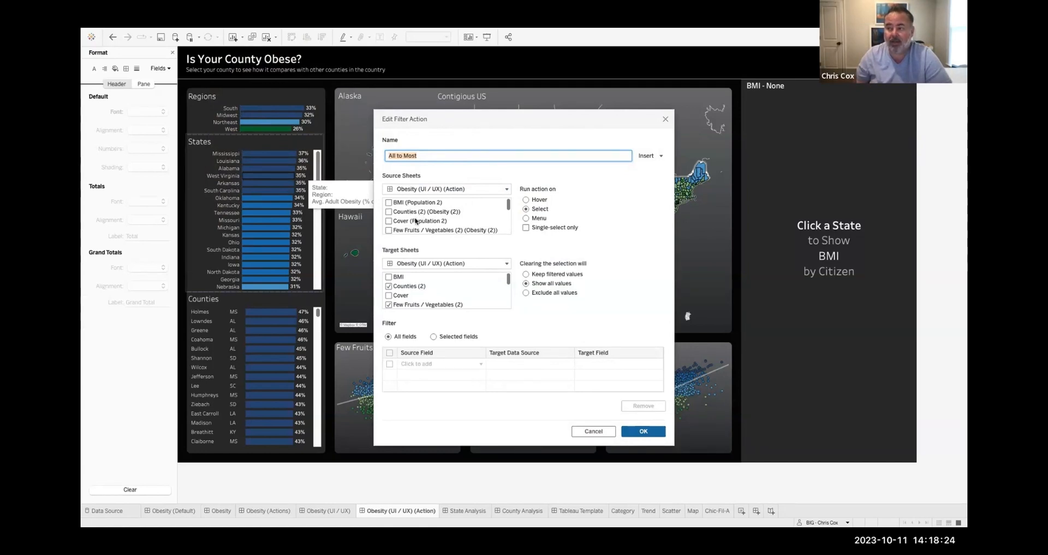
pyautogui.scroll(-5, 416, 221)
pyautogui.scroll(-1, 416, 222)
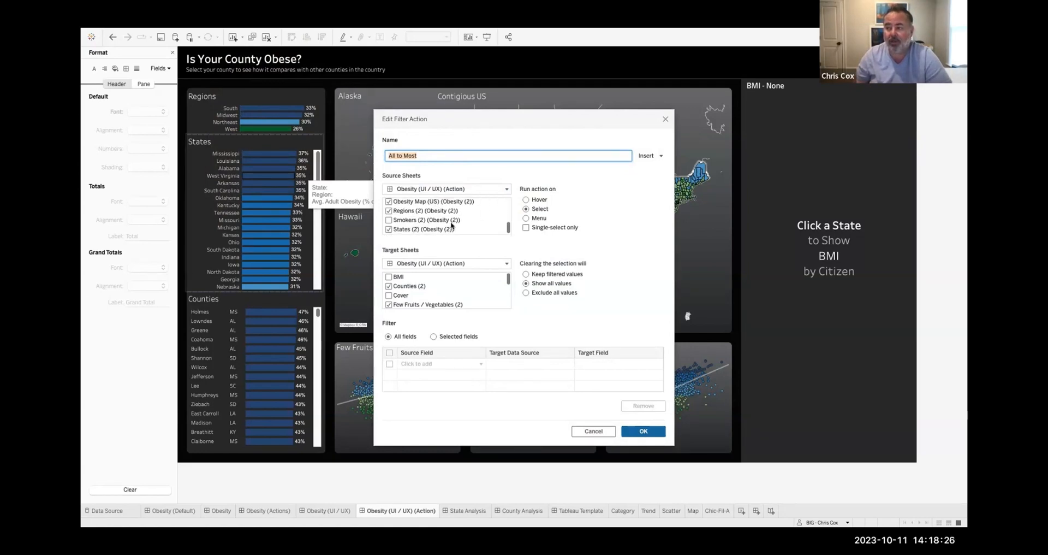
pyautogui.scroll(5, 413, 217)
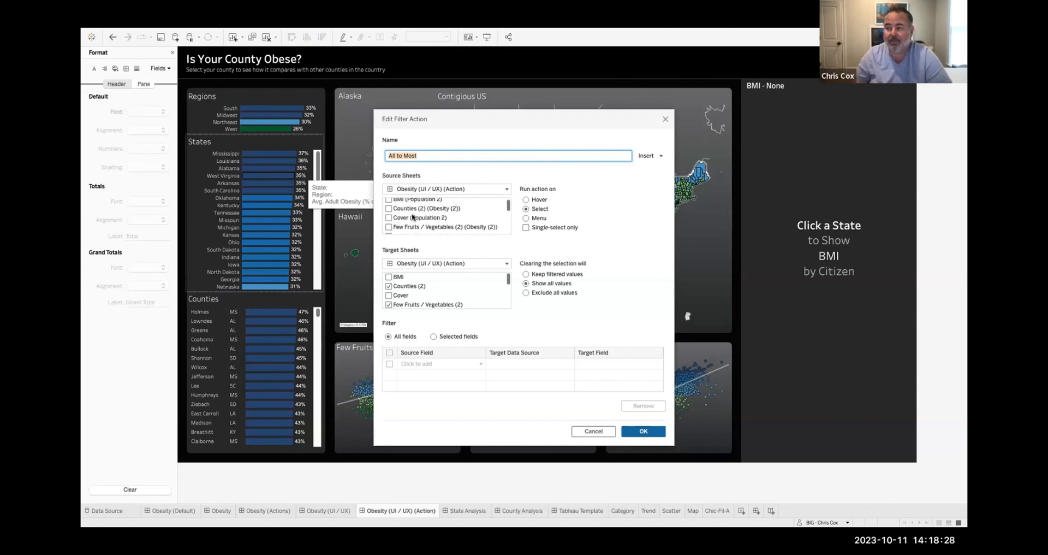
pyautogui.scroll(-6, 413, 217)
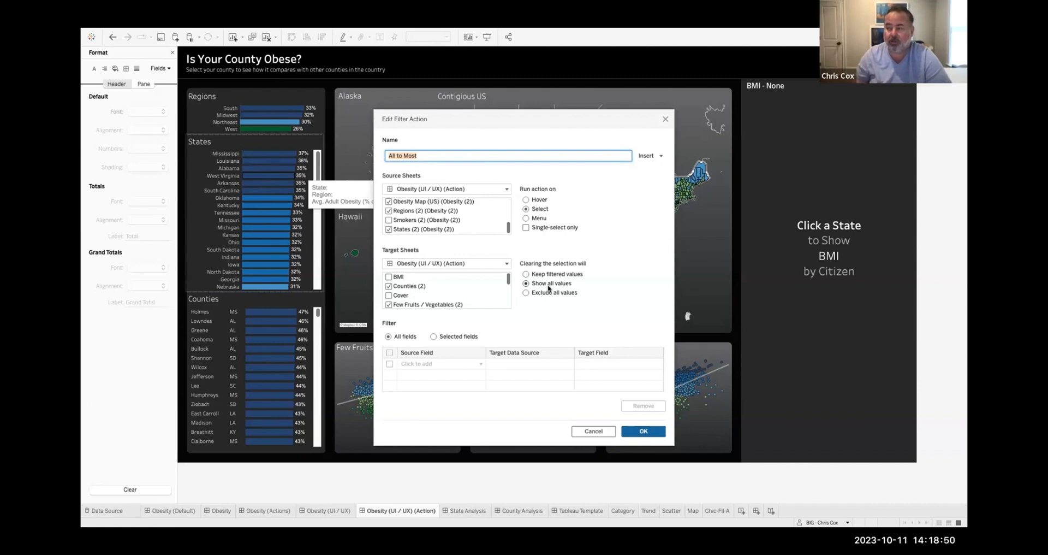
pyautogui.click(644, 431)
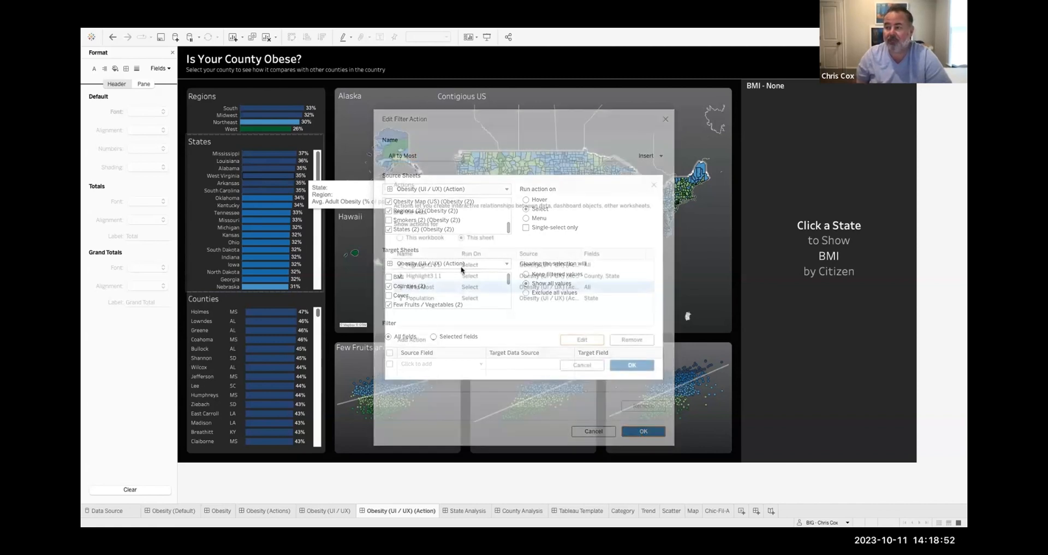
pyautogui.click(425, 298)
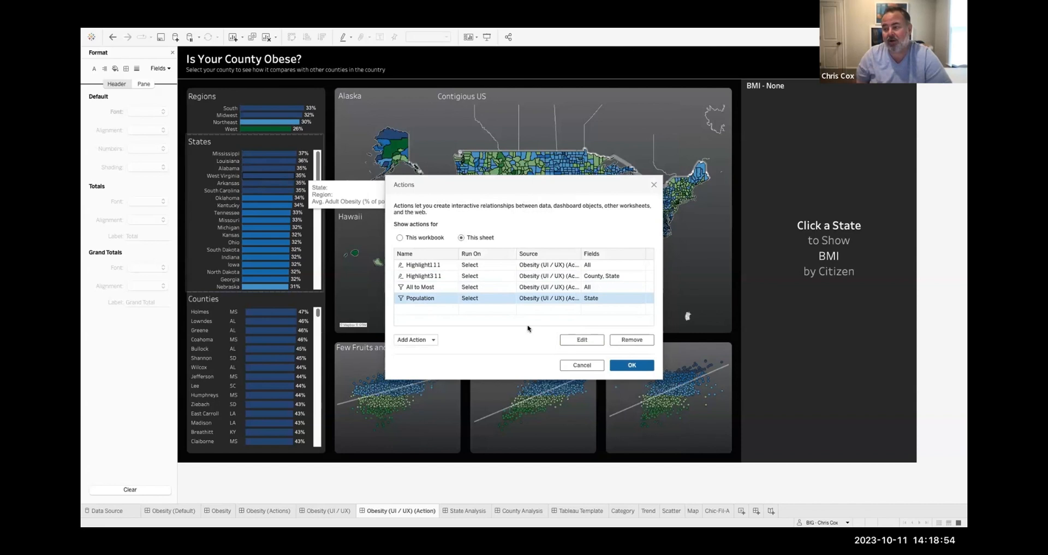
# Check Population: States (2) source, BMI and Cover targets, State field, exclude all values
pyautogui.click(582, 340)
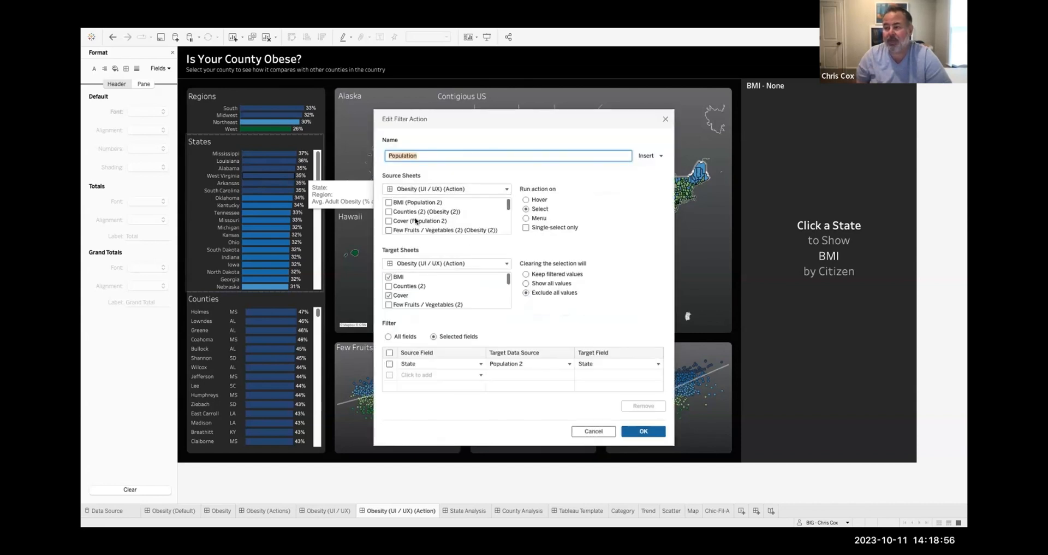
pyautogui.scroll(-5, 413, 222)
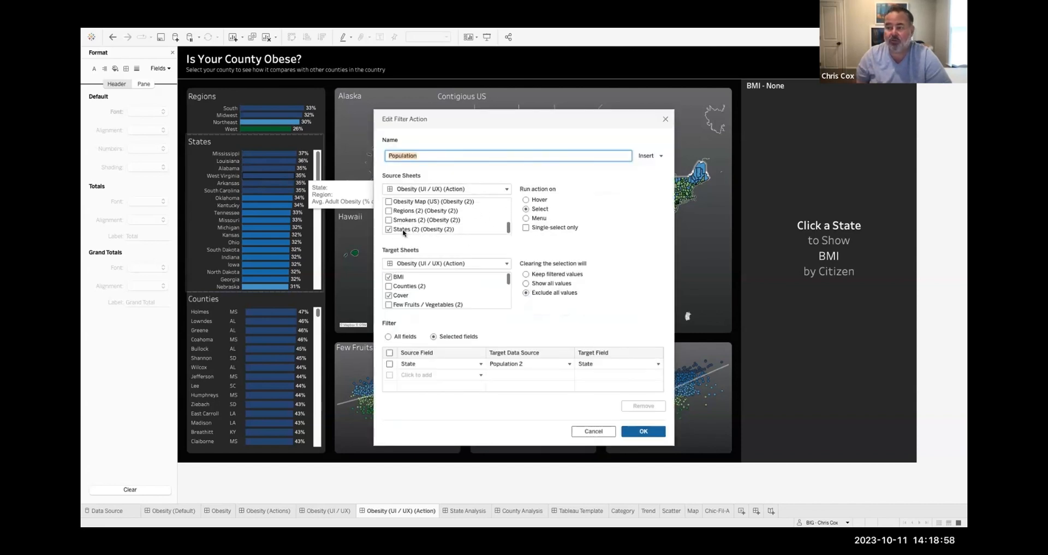
pyautogui.scroll(-1, 413, 295)
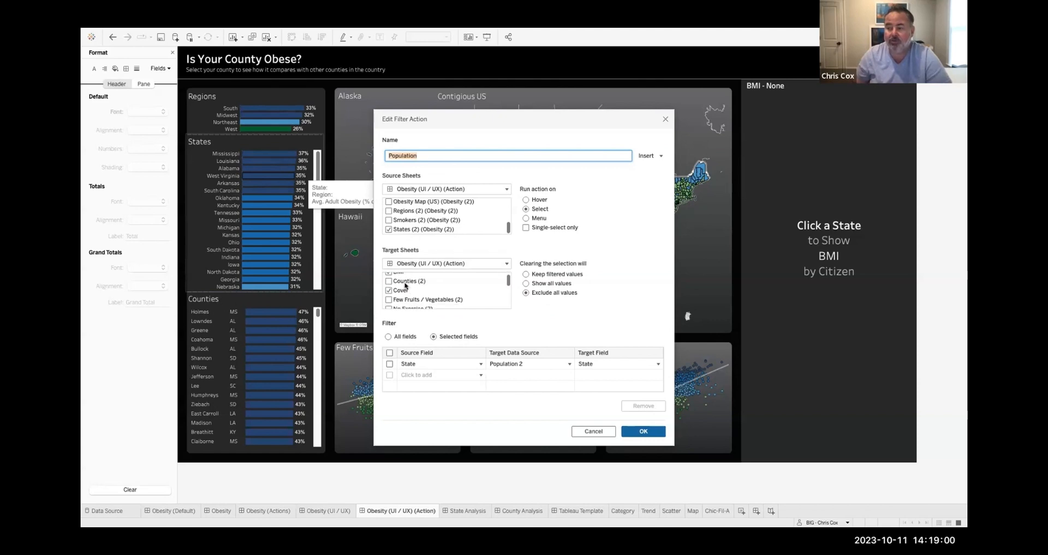
pyautogui.scroll(1, 404, 284)
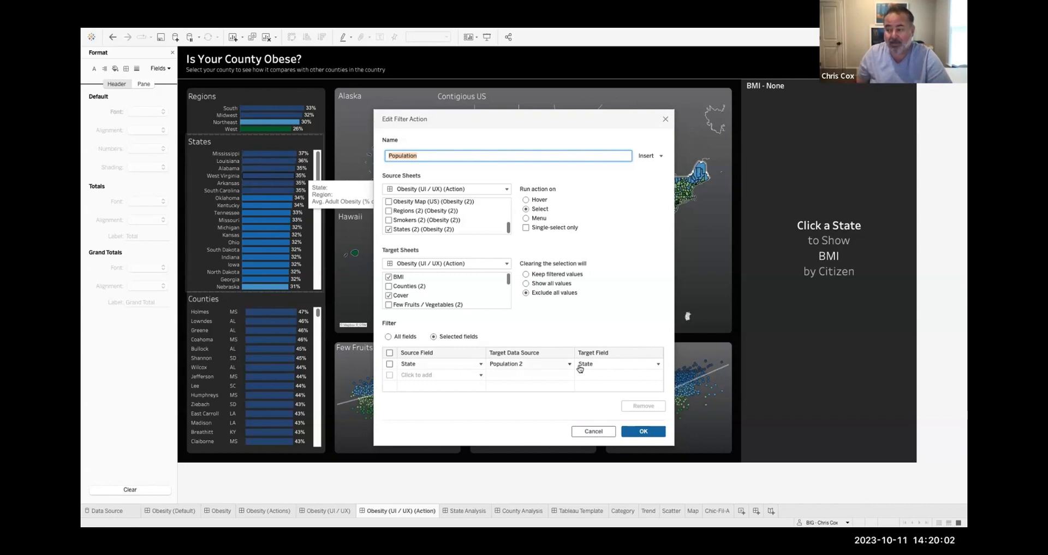
pyautogui.click(643, 430)
pyautogui.click(628, 364)
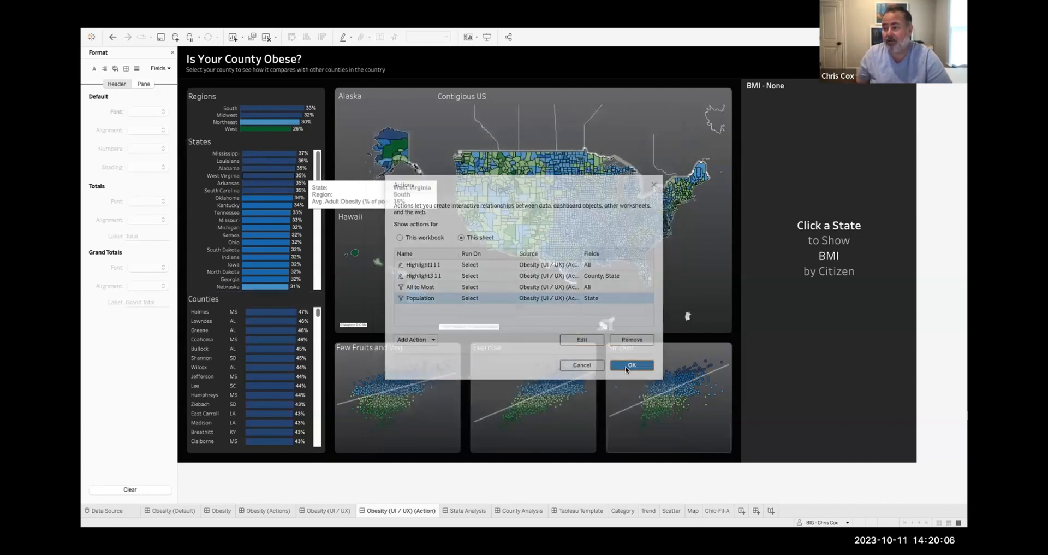
# Filter the dashboard to the Northeast region, then clear that filter
pyautogui.click(230, 123)
pyautogui.click(230, 124)
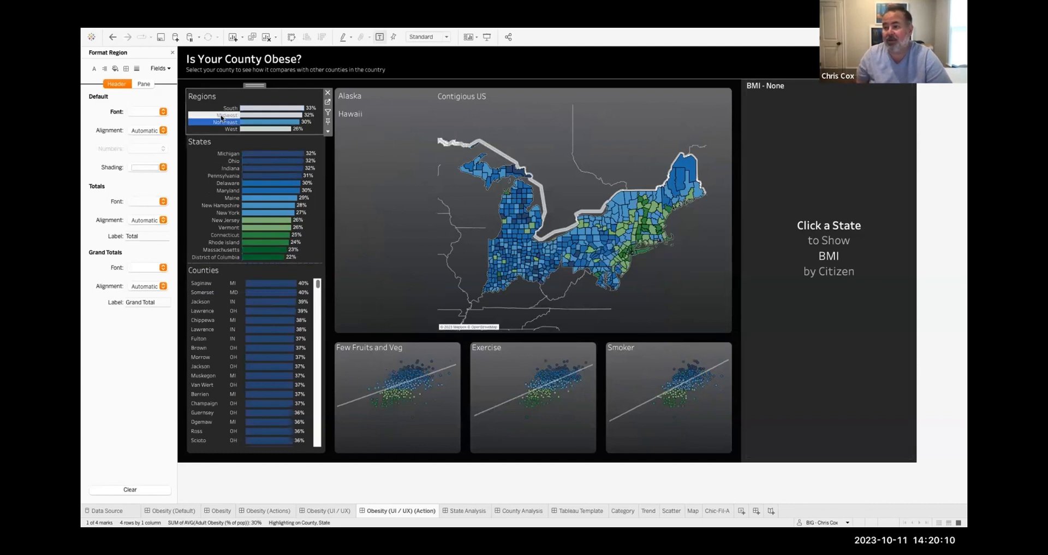
pyautogui.click(222, 124)
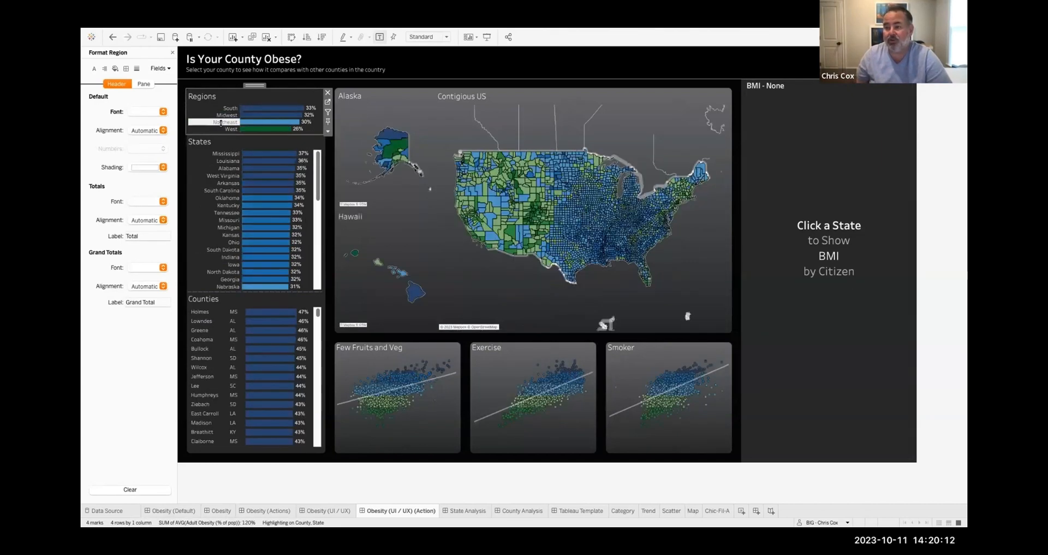
# Show Arkansas's BMI-by-citizen list, scroll through it, and deselect Arkansas
pyautogui.click(231, 184)
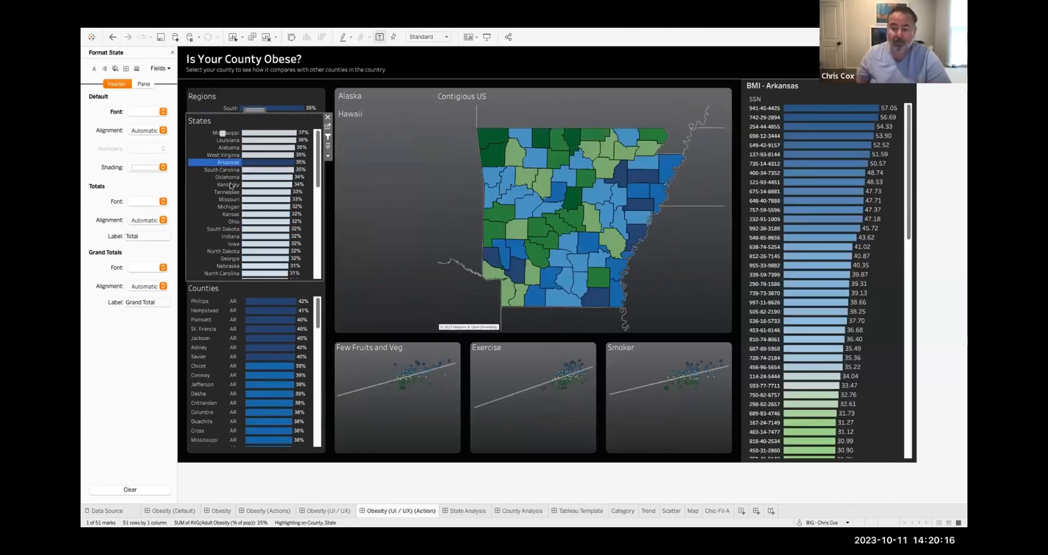
pyautogui.scroll(-1, 886, 315)
pyautogui.scroll(-10, 884, 317)
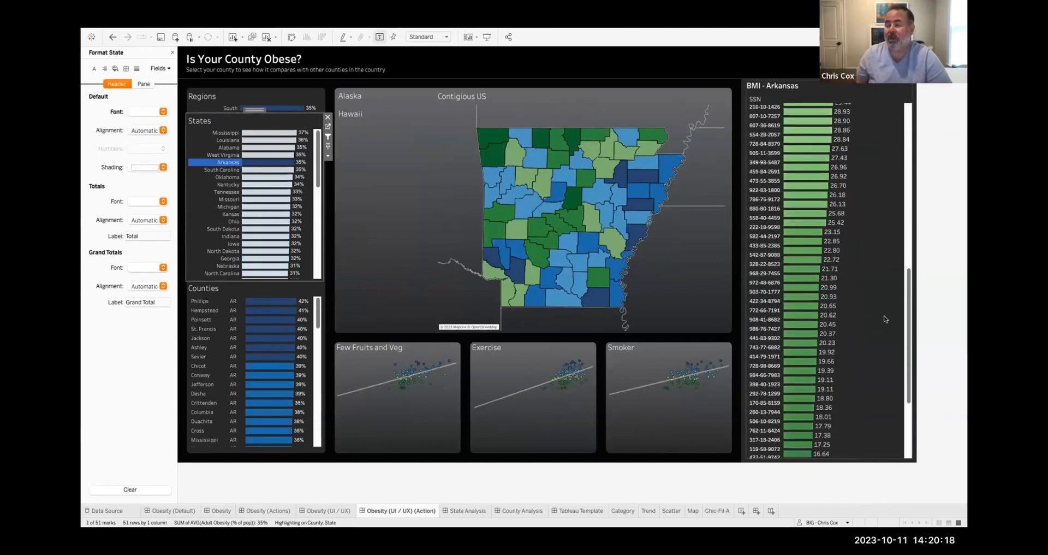
pyautogui.scroll(10, 883, 319)
pyautogui.scroll(1, 883, 319)
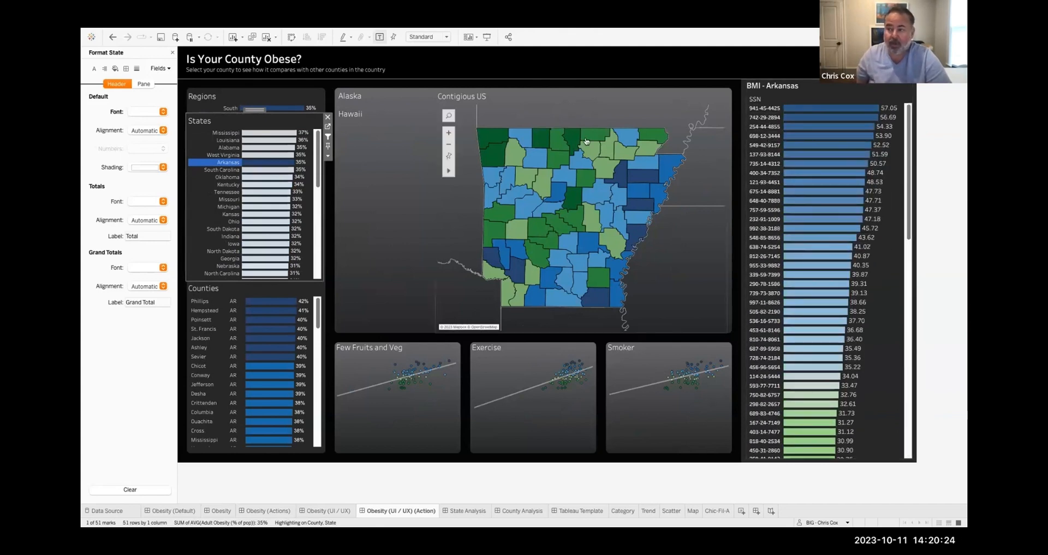
pyautogui.click(224, 163)
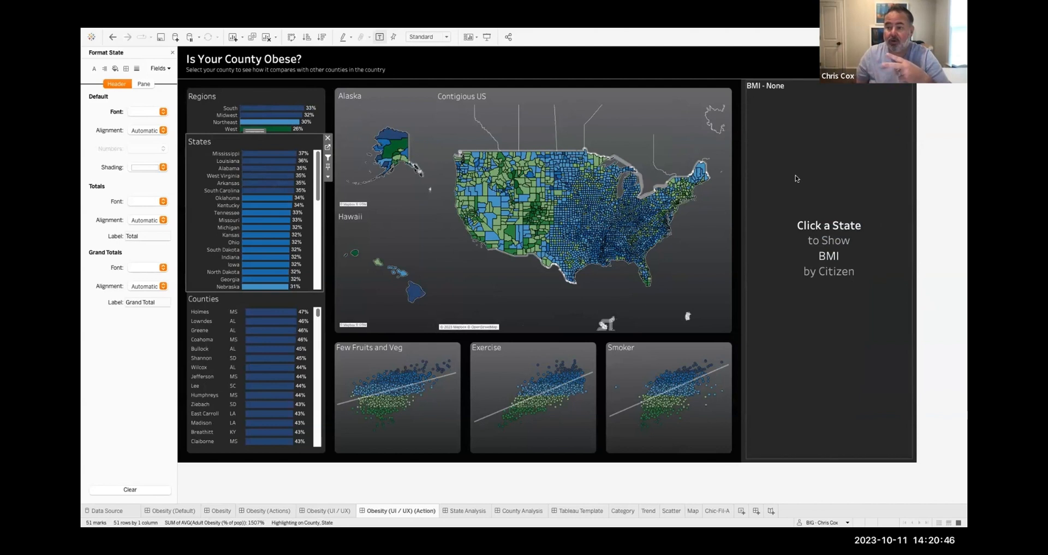
# Go to the Cover worksheet from the Cover item in the Item hierarchy
pyautogui.click(172, 53)
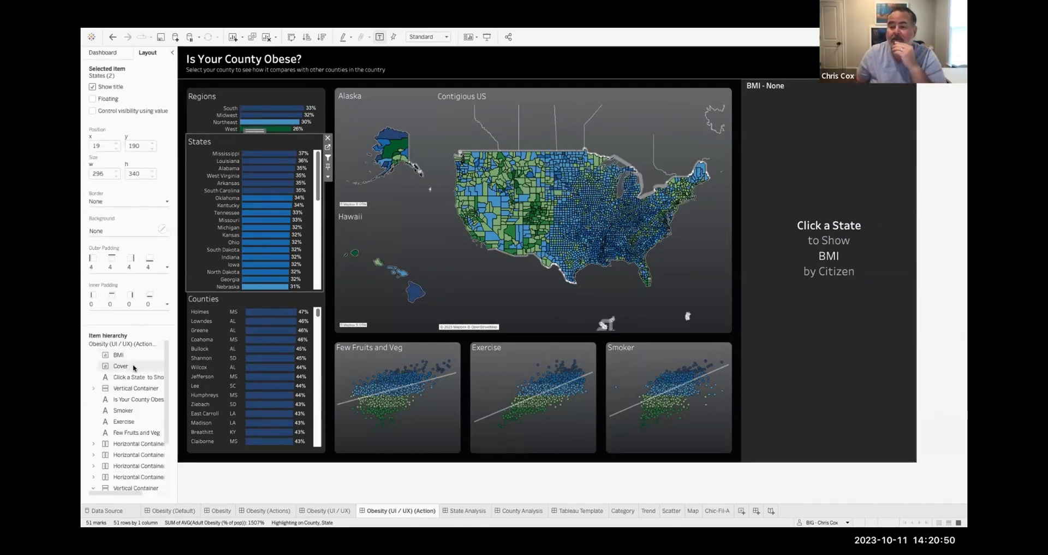
pyautogui.click(127, 367)
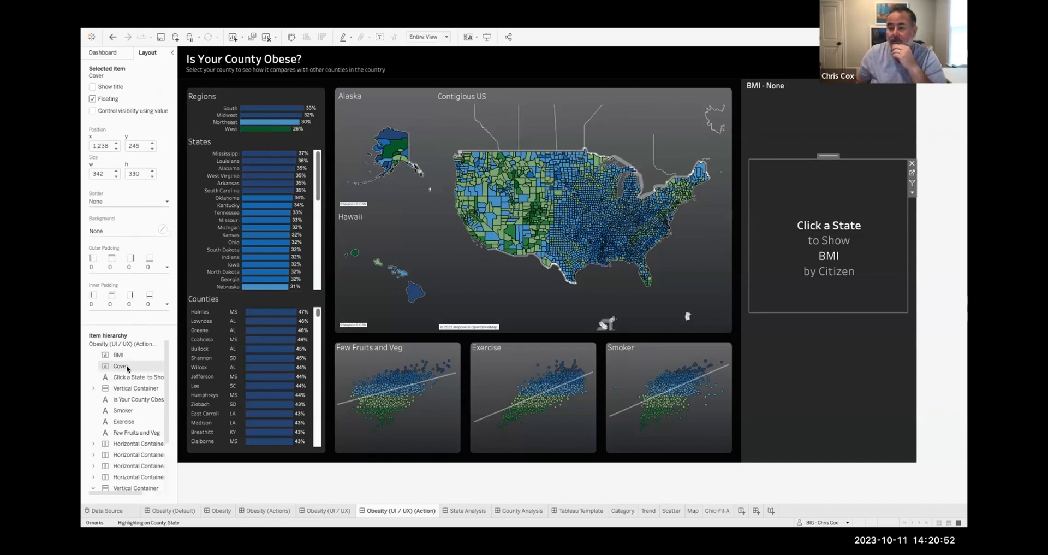
pyautogui.rightClick(126, 366)
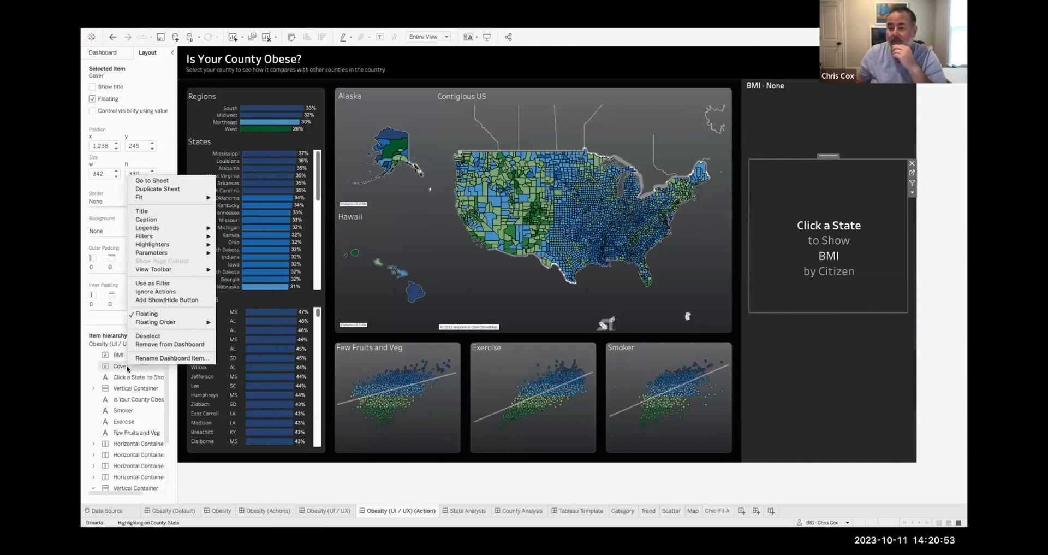
pyautogui.click(153, 180)
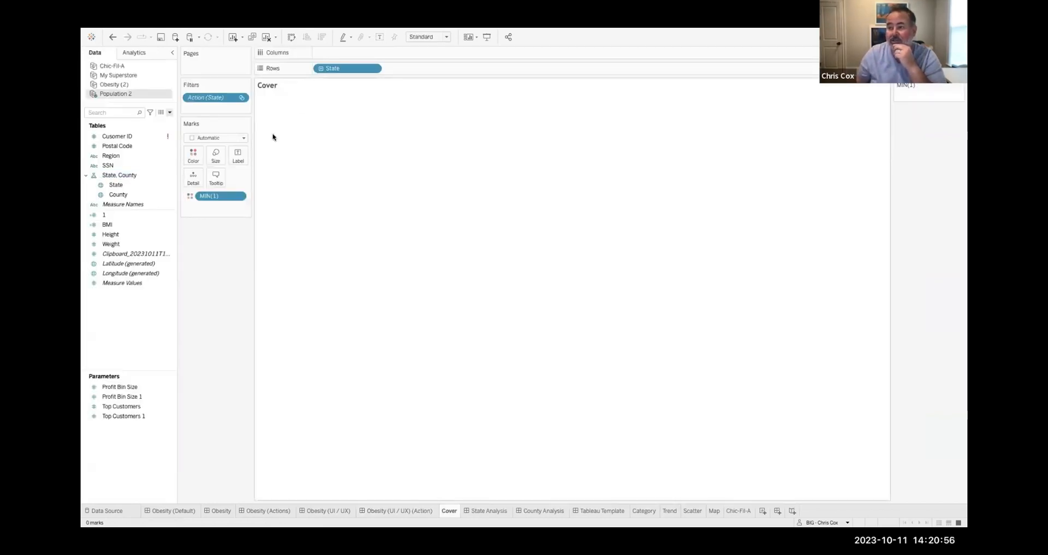
# Remove the Action (State) filter, inspect the 1 calculation, then restore the filter
pyautogui.moveTo(214, 97); pyautogui.dragTo(146, 147)
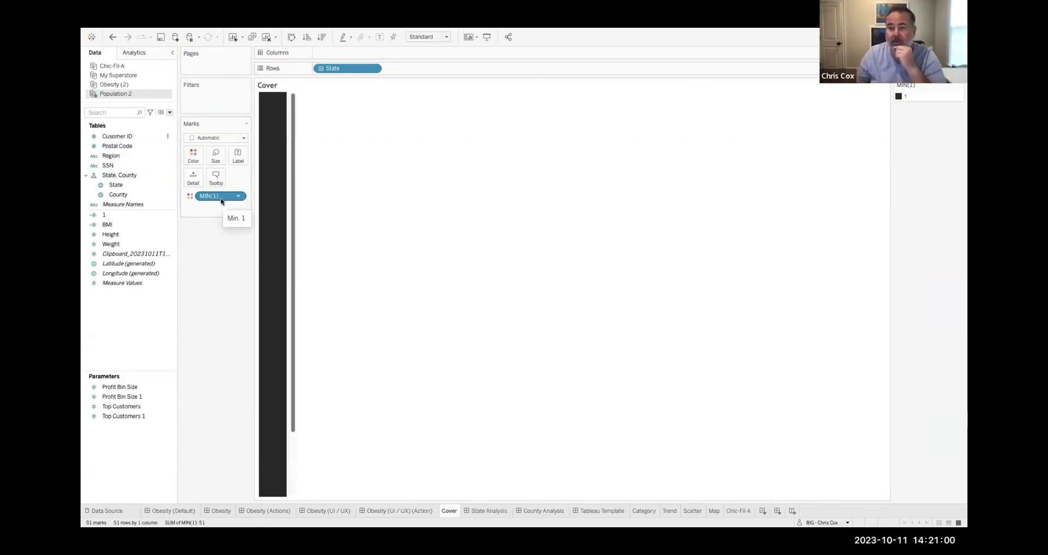
pyautogui.rightClick(133, 216)
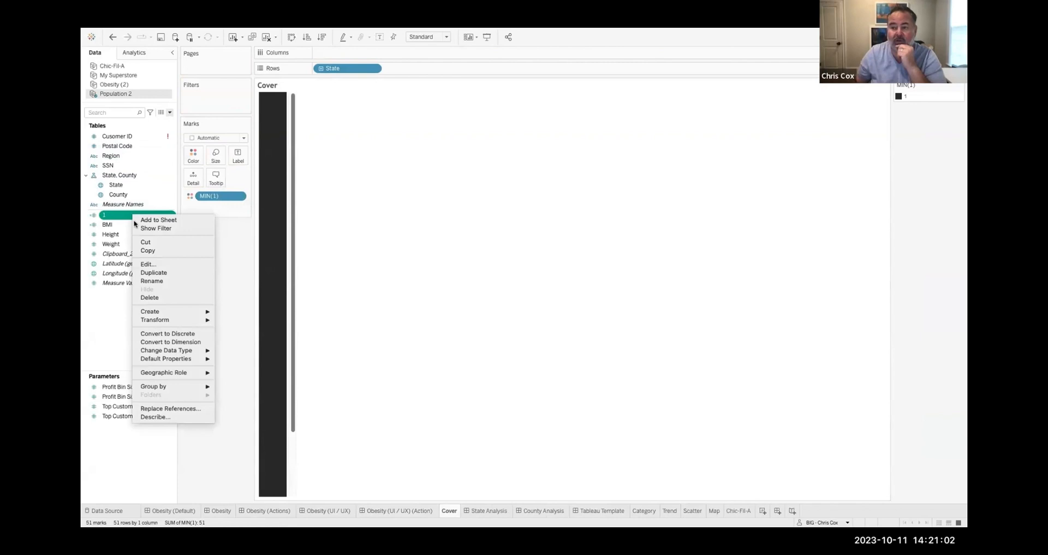
pyautogui.click(154, 266)
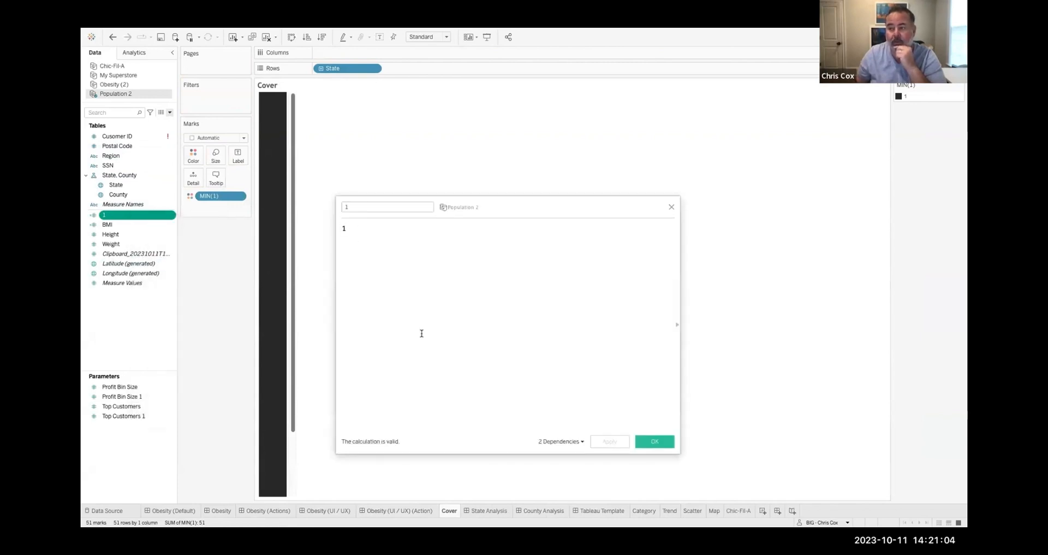
pyautogui.click(651, 441)
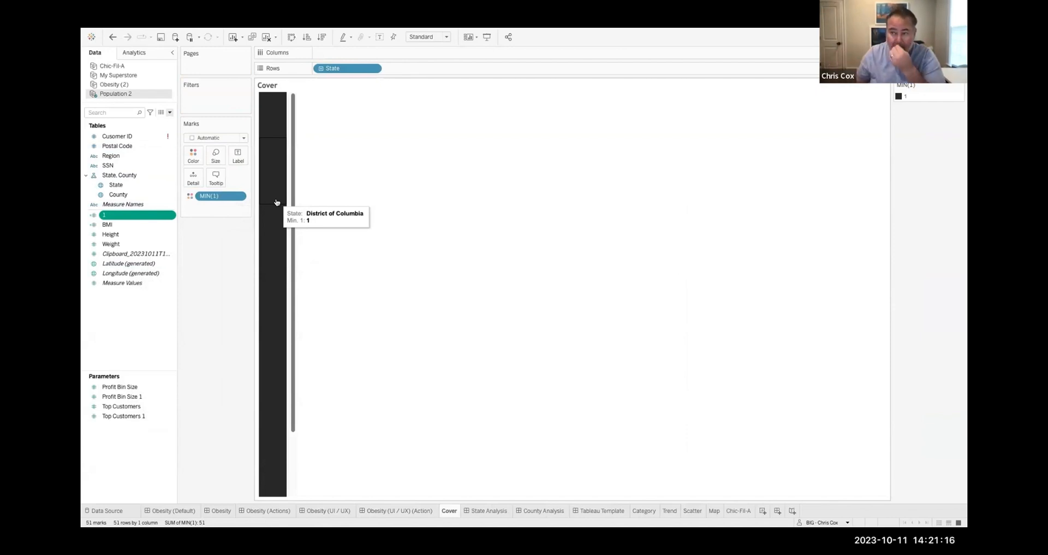
pyautogui.click(112, 37)
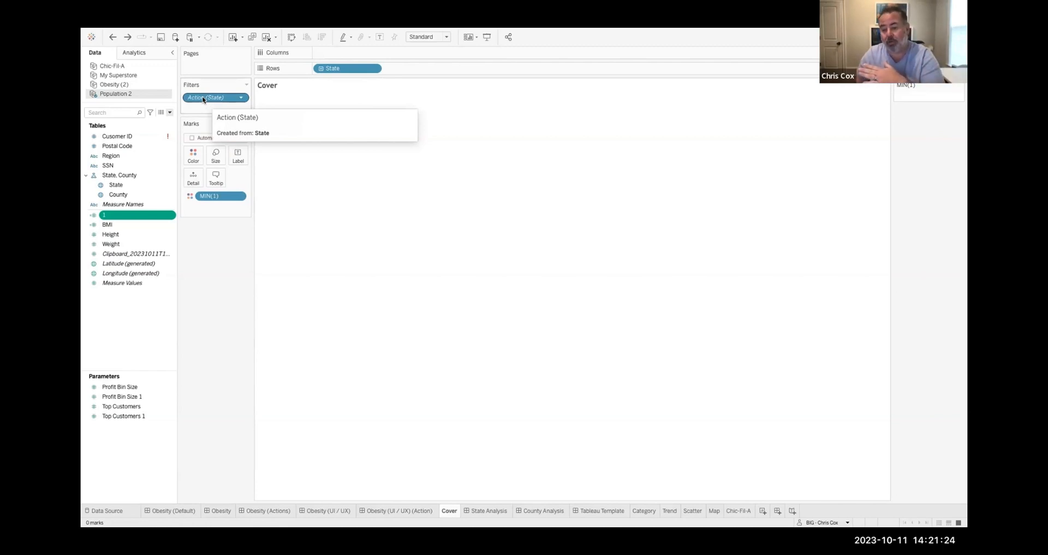
# Back on the Obesity dashboard, layer the Click a State message above the Cover item
pyautogui.click(406, 510)
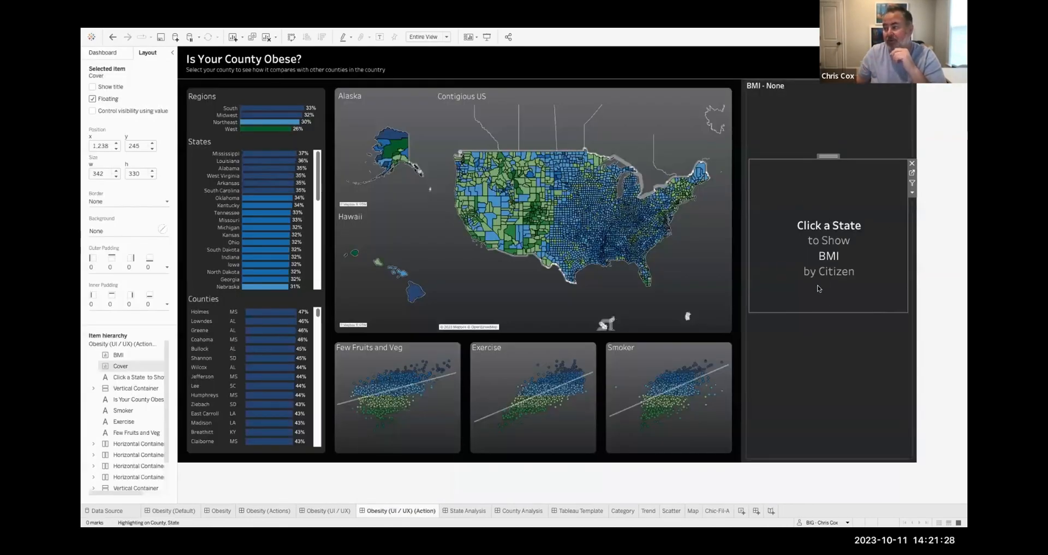
pyautogui.click(129, 378)
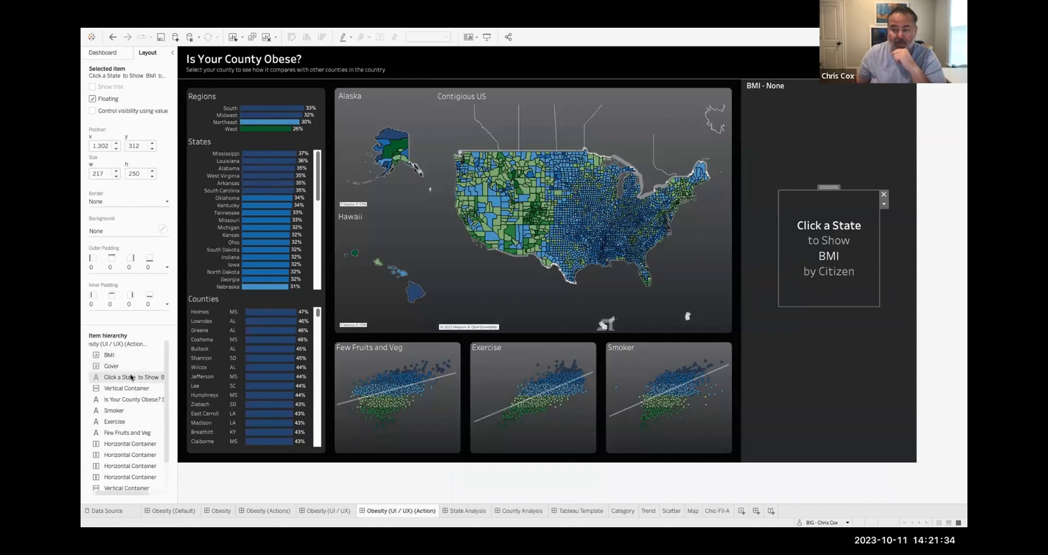
pyautogui.click(121, 368)
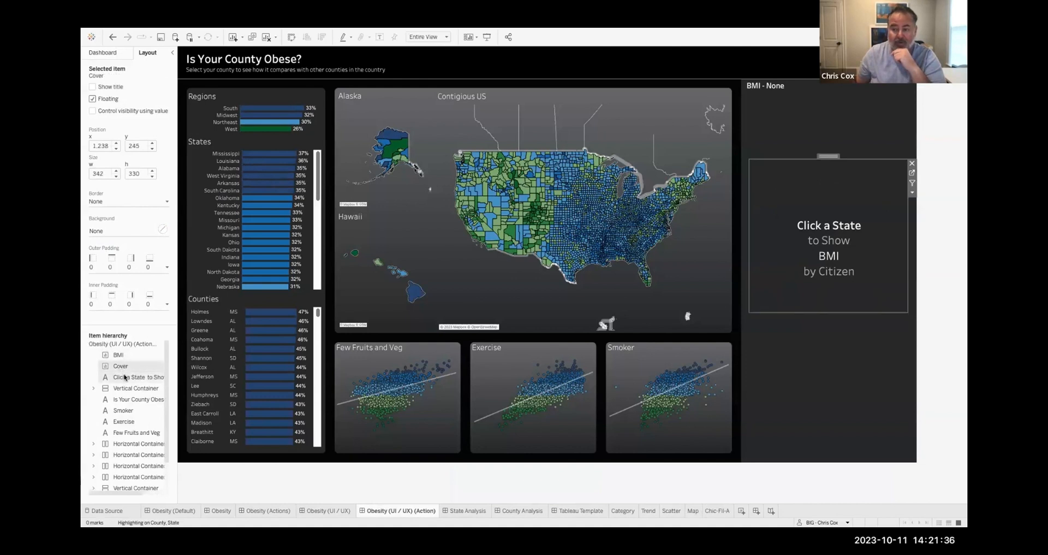
pyautogui.moveTo(135, 377); pyautogui.dragTo(136, 365)
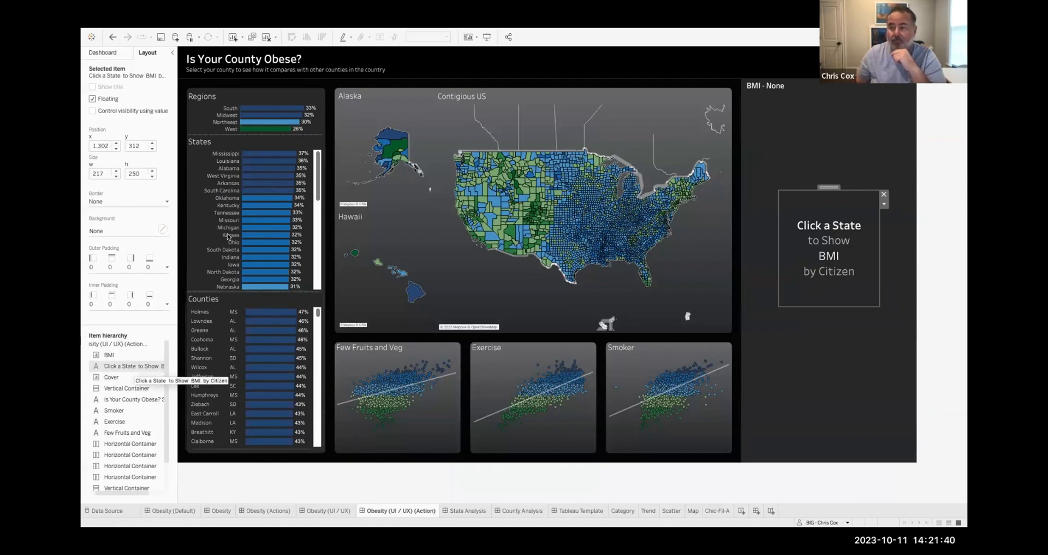
# Select Kentucky to show its BMI panel and readjust the Cover item order
pyautogui.click(228, 205)
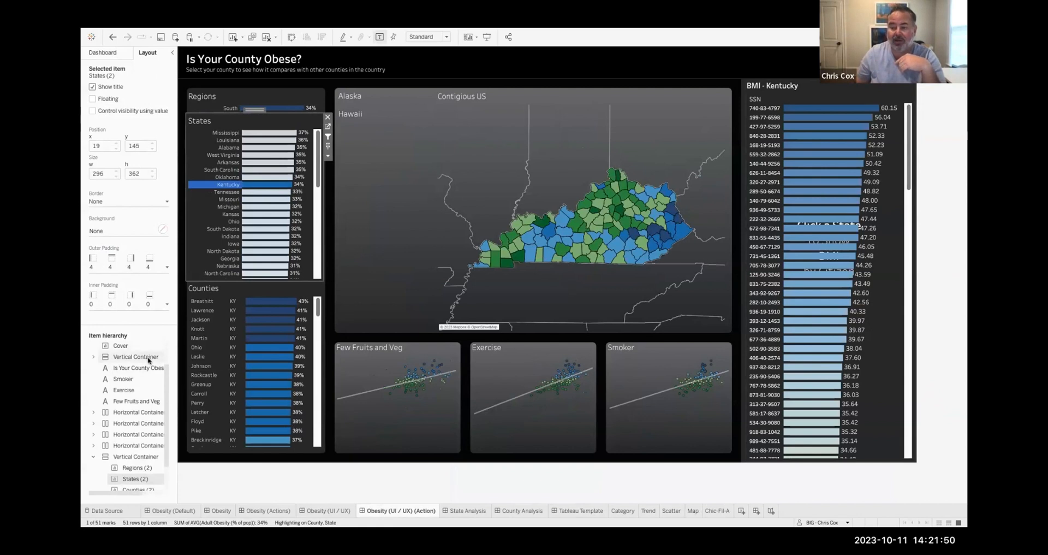
pyautogui.scroll(1, 142, 349)
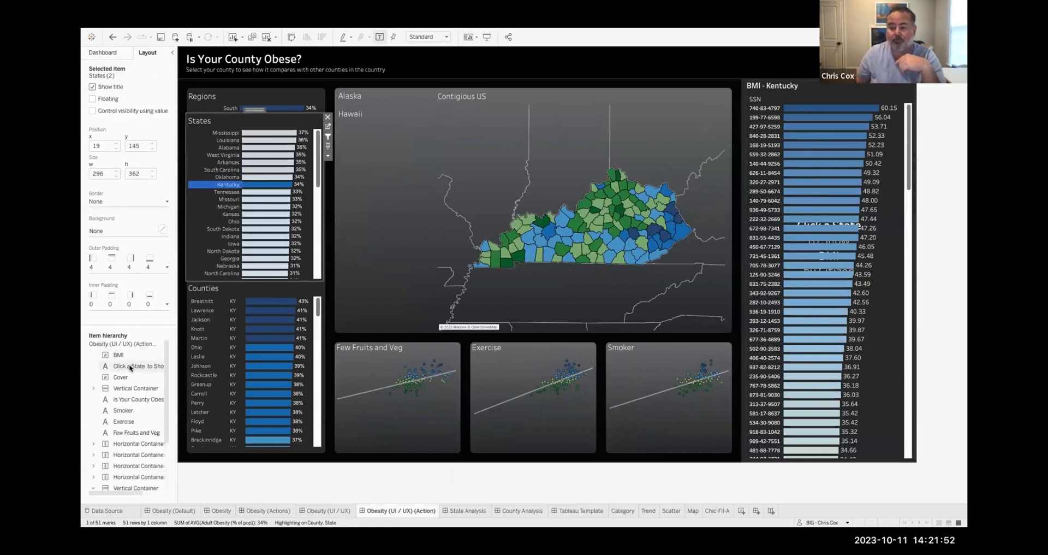
pyautogui.moveTo(128, 363); pyautogui.dragTo(129, 379)
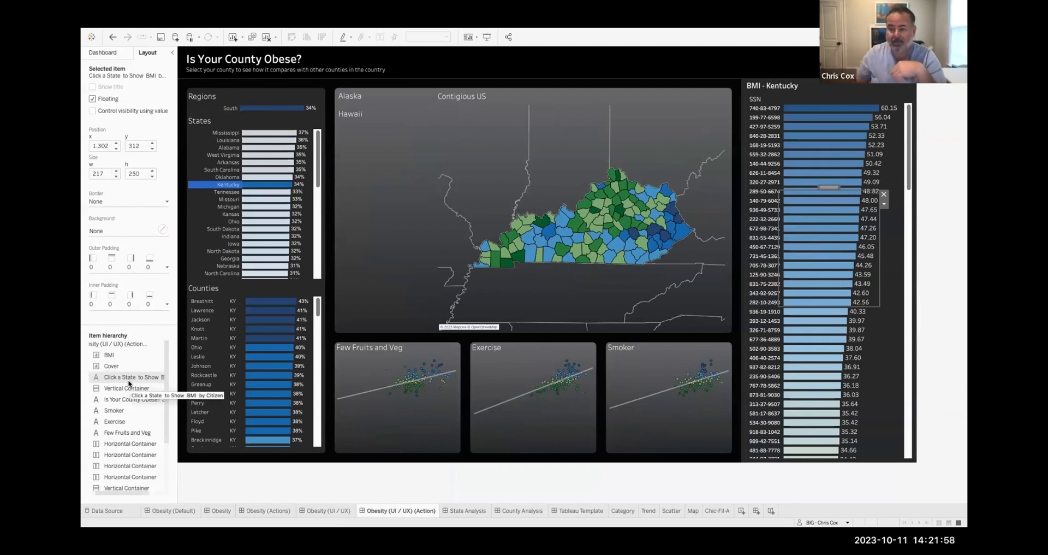
pyautogui.click(112, 53)
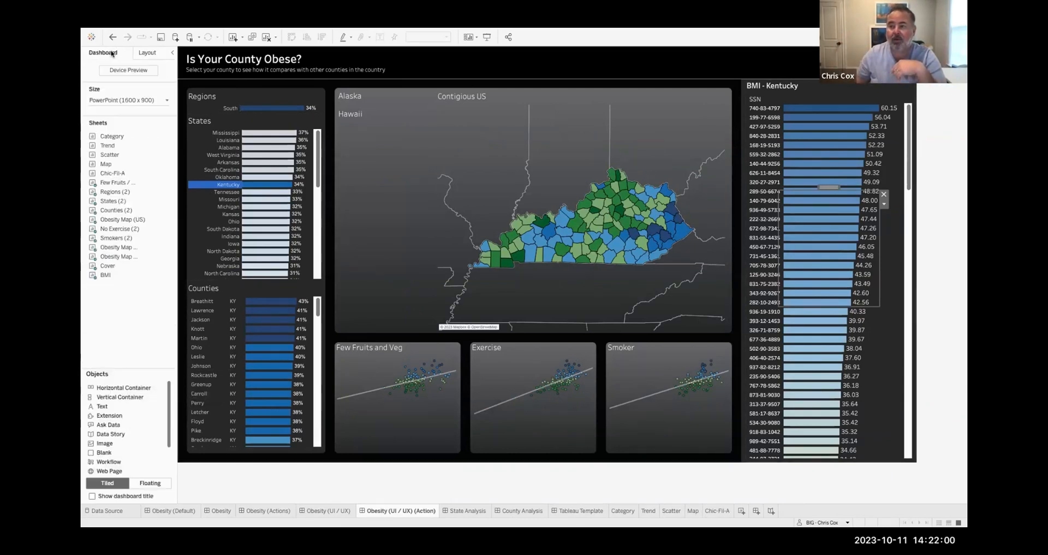
# Clear Kentucky, then select and deselect Oklahoma twice to reveal and hide its BMI panel
pyautogui.click(221, 186)
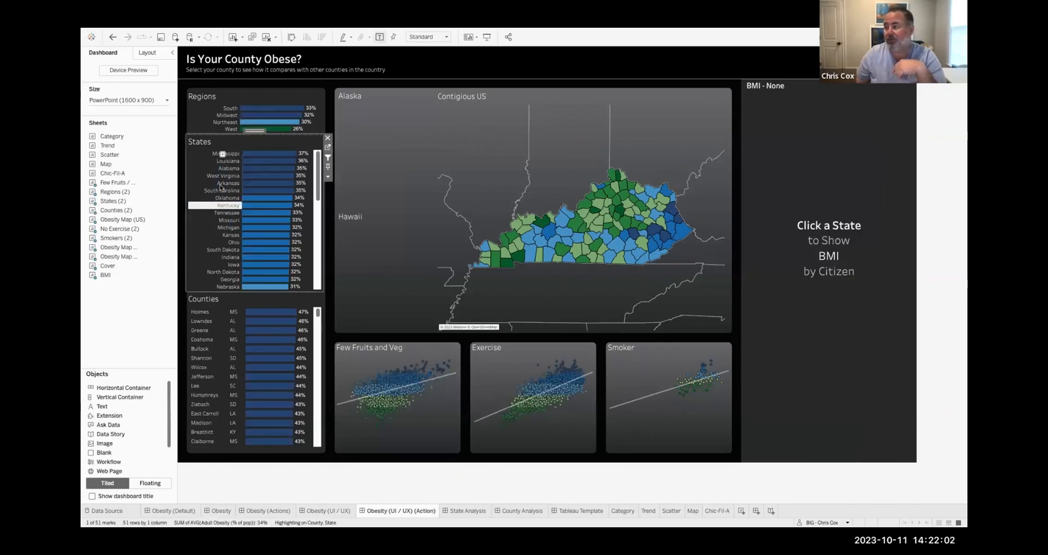
pyautogui.click(290, 490)
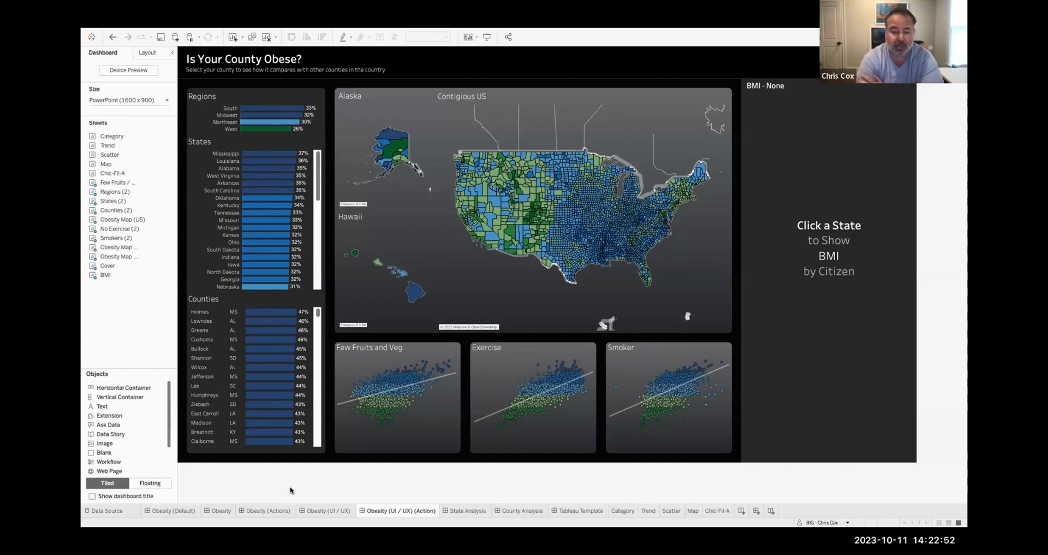
pyautogui.click(230, 198)
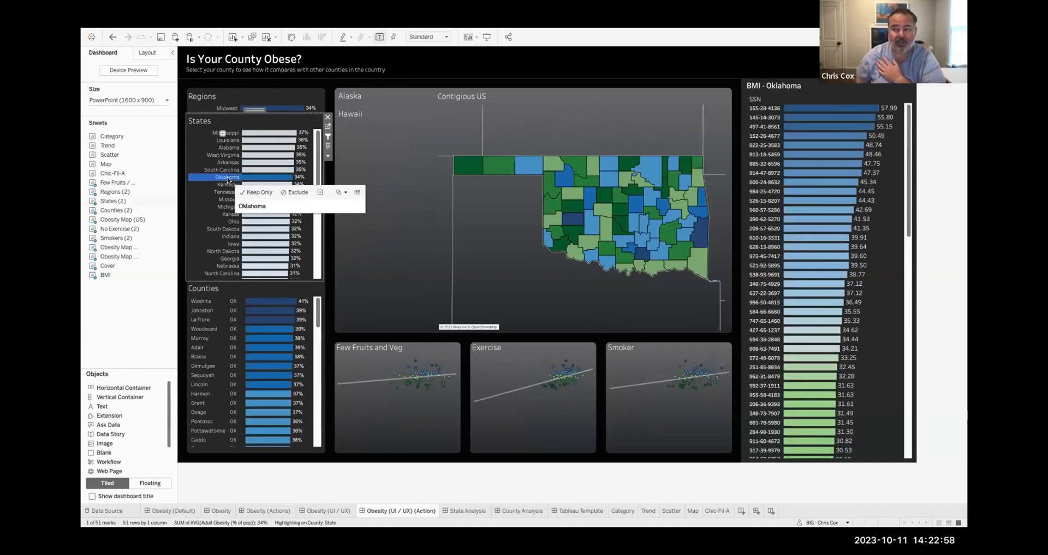
pyautogui.click(228, 179)
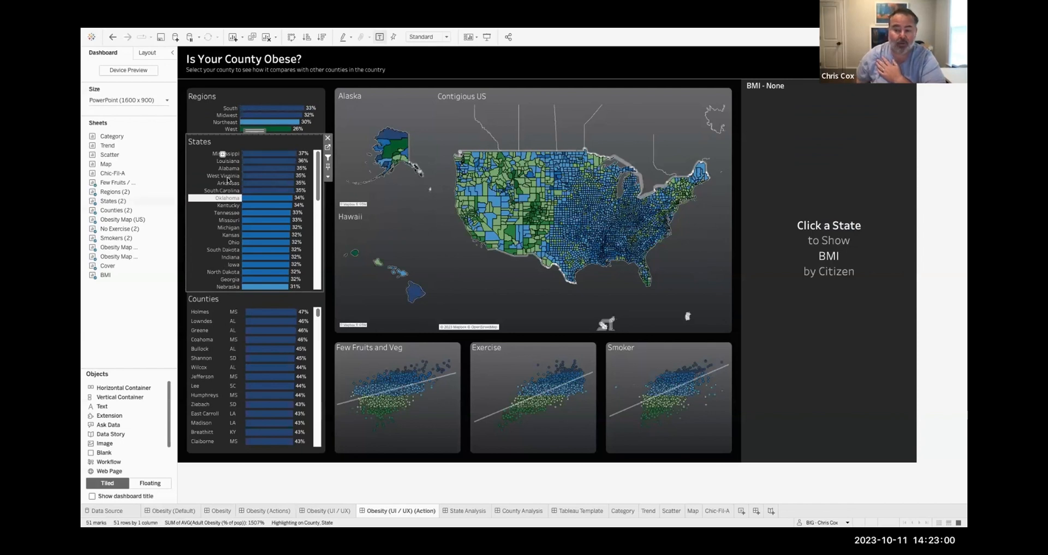
pyautogui.click(233, 199)
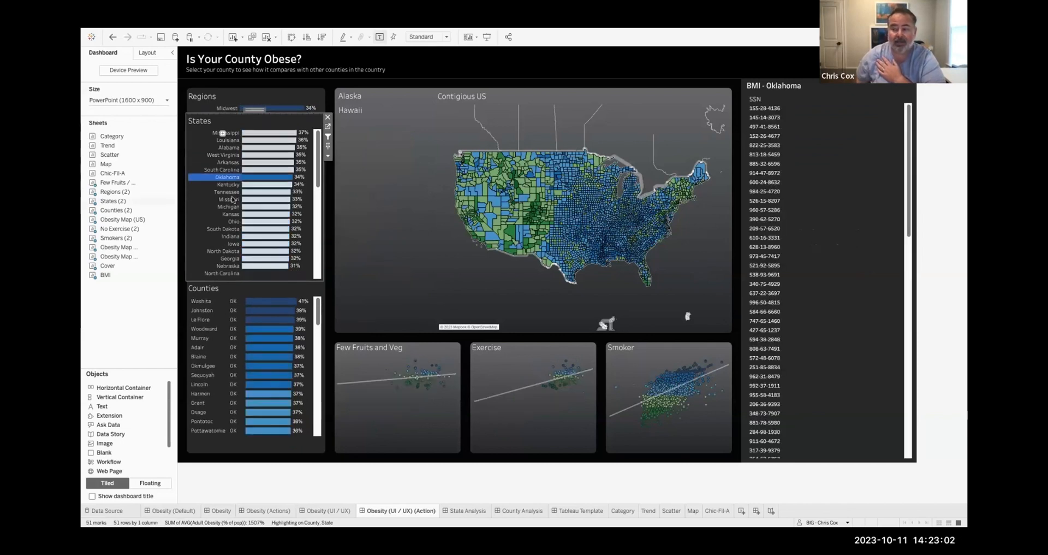
pyautogui.click(307, 264)
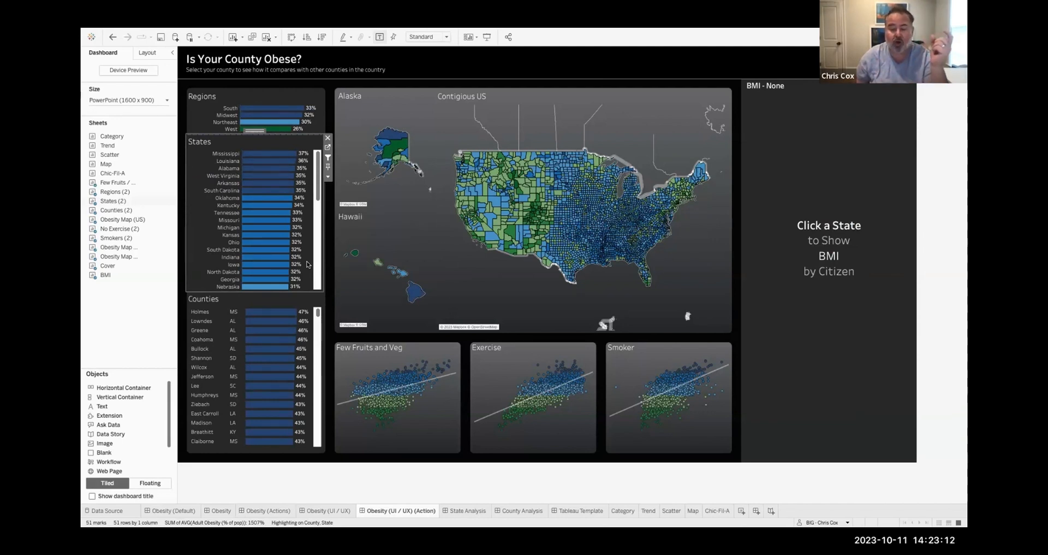
# Open a new browser window and go to the boulderinsightgroup.com Tableau Server sign-in page
pyautogui.moveTo(330, 515)
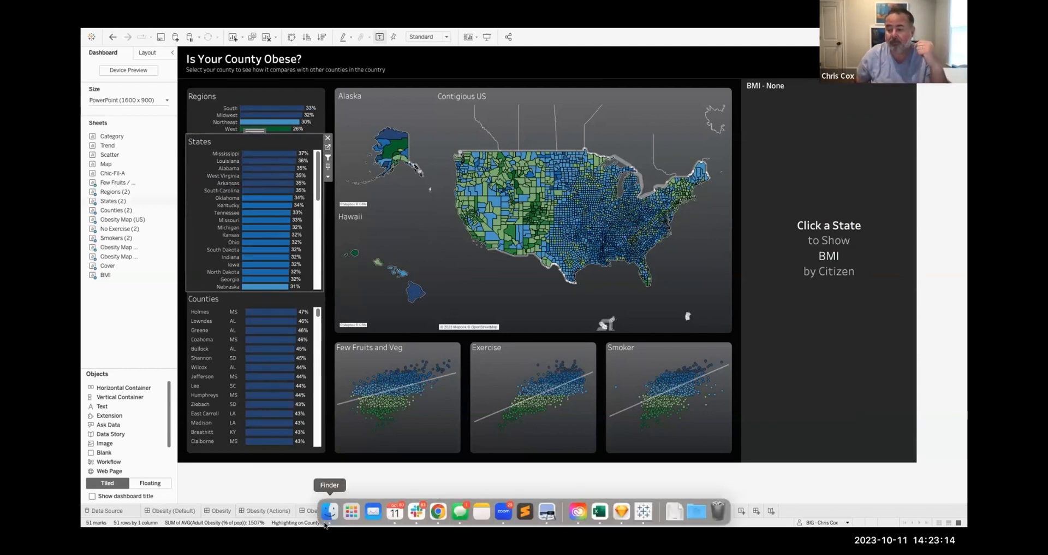
pyautogui.rightClick(437, 513)
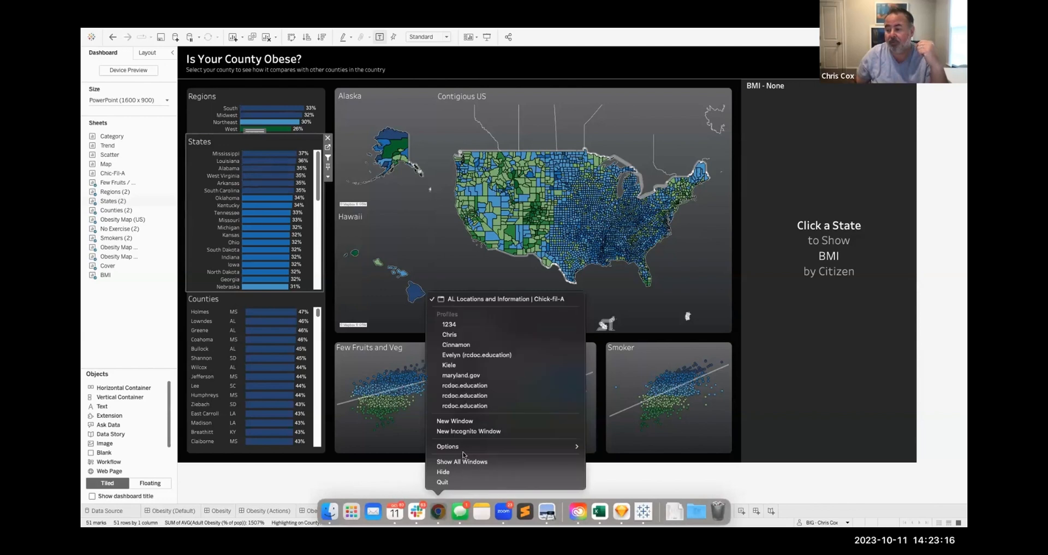
pyautogui.click(471, 422)
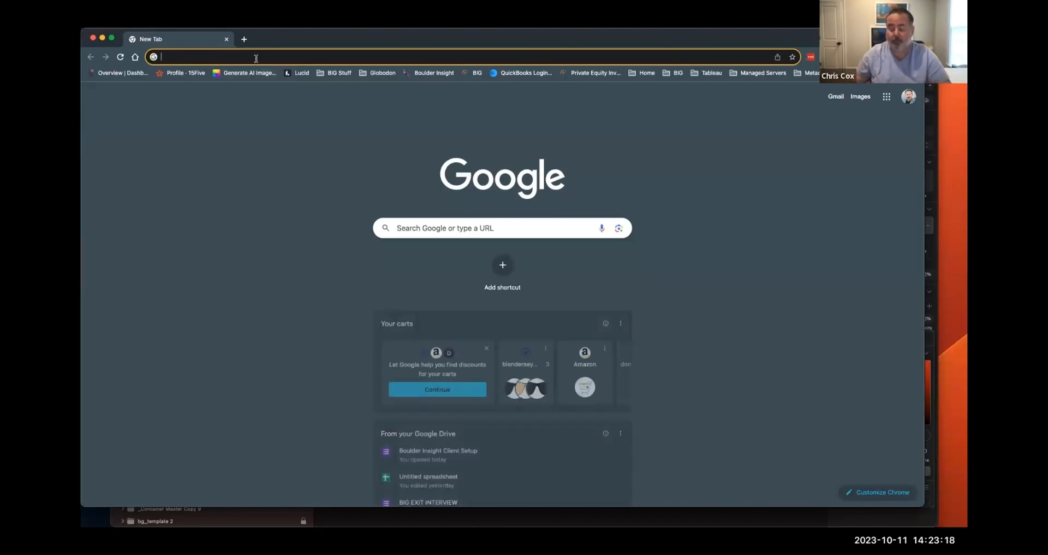
pyautogui.write('bould')
pyautogui.press('Return')
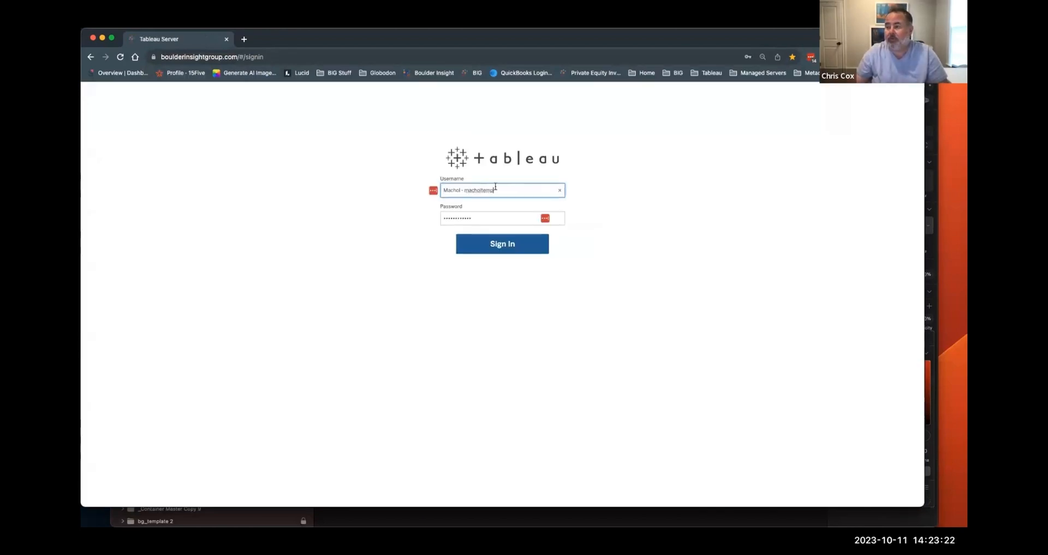
# Sign in with the username and corrected password, then open the BIG Sales site
pyautogui.write('ccox')
pyautogui.press('Tab')
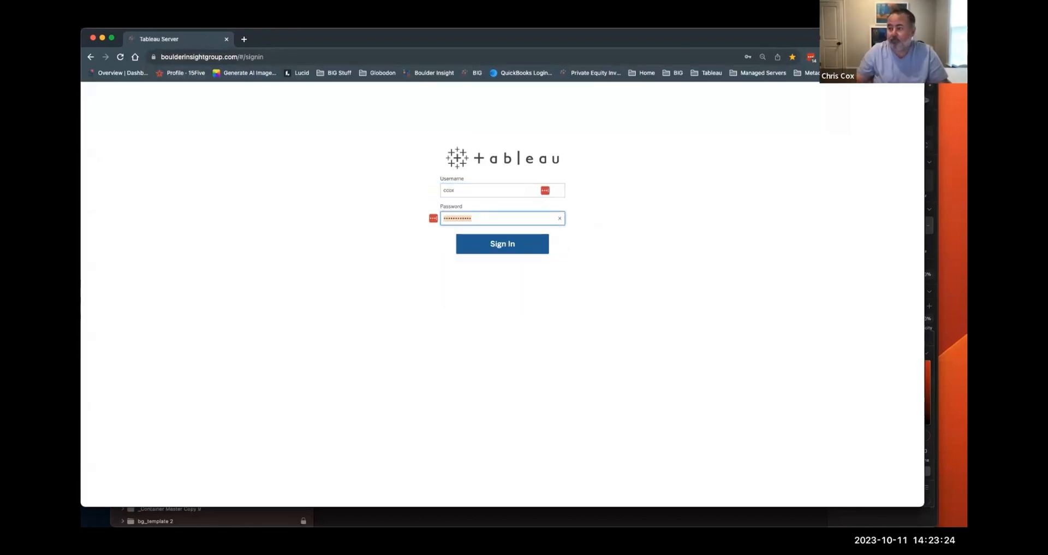
pyautogui.click(487, 244)
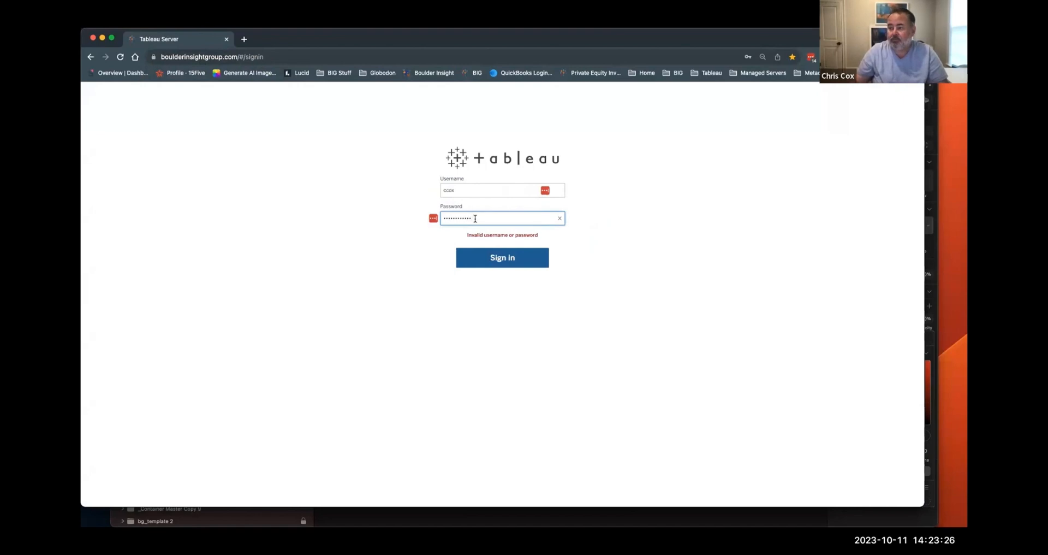
pyautogui.moveTo(476, 219); pyautogui.dragTo(365, 213)
pyautogui.write('•••••••••••')
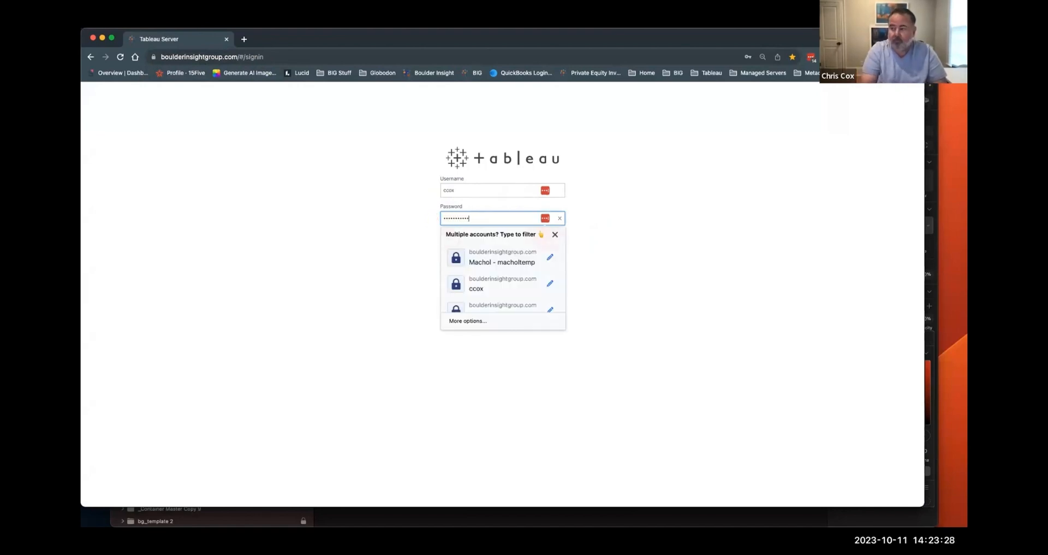
pyautogui.press('Return')
pyautogui.write('••••••••••')
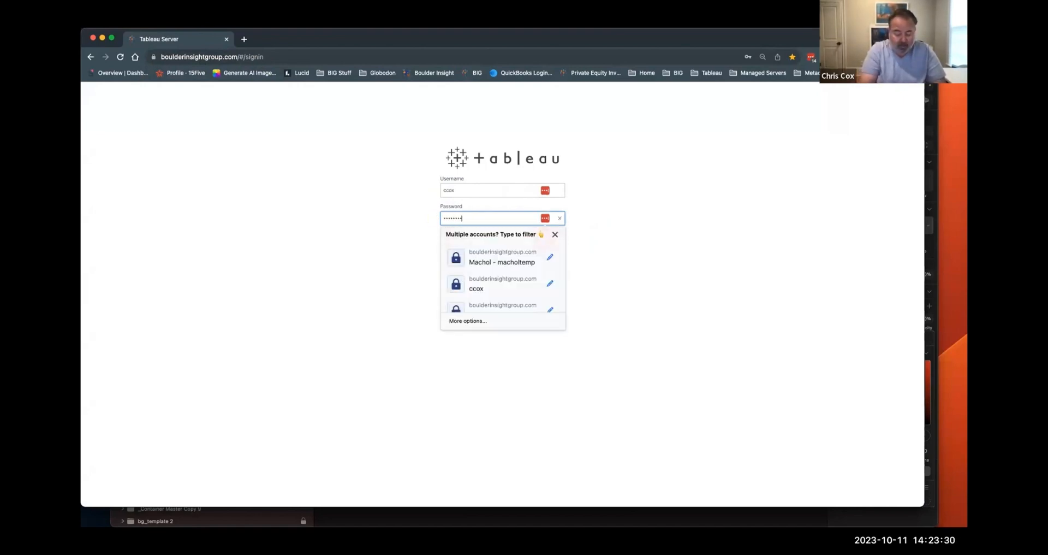
pyautogui.press('Return')
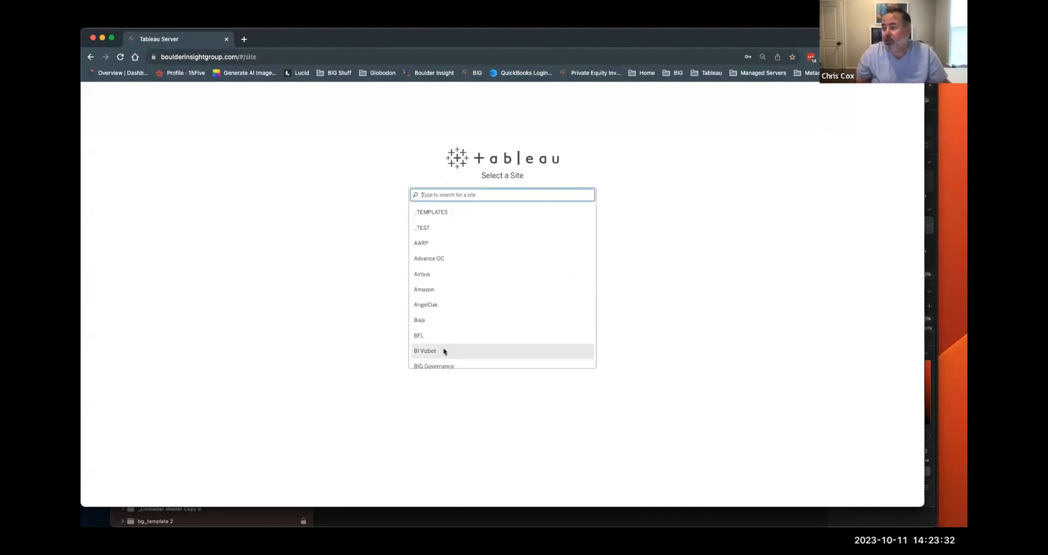
pyautogui.scroll(-4, 447, 334)
pyautogui.click(440, 309)
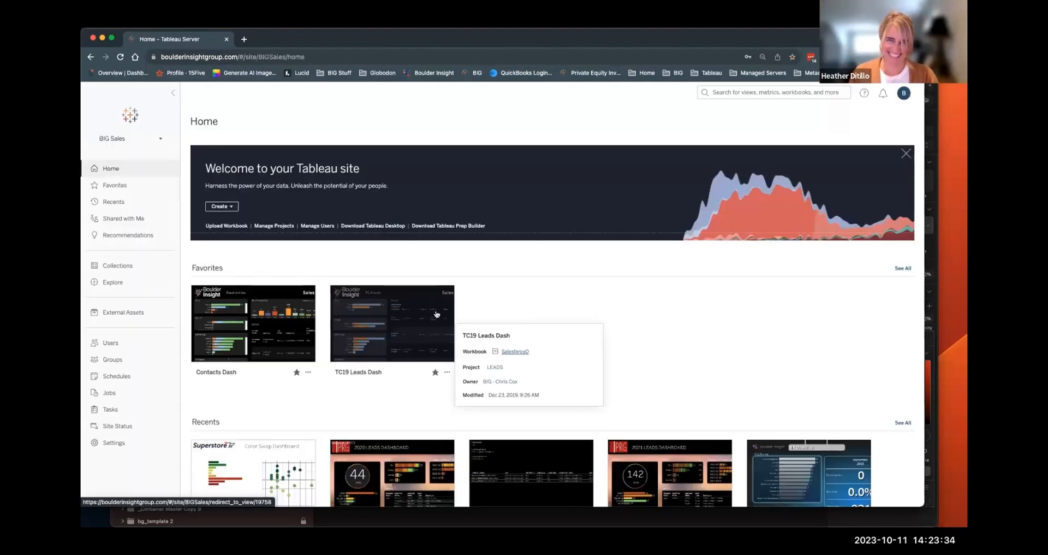
# Open the 2020 Leads Dashboard, filter to agent Robyn and Active leads, then revert to 44 leads
pyautogui.click(263, 325)
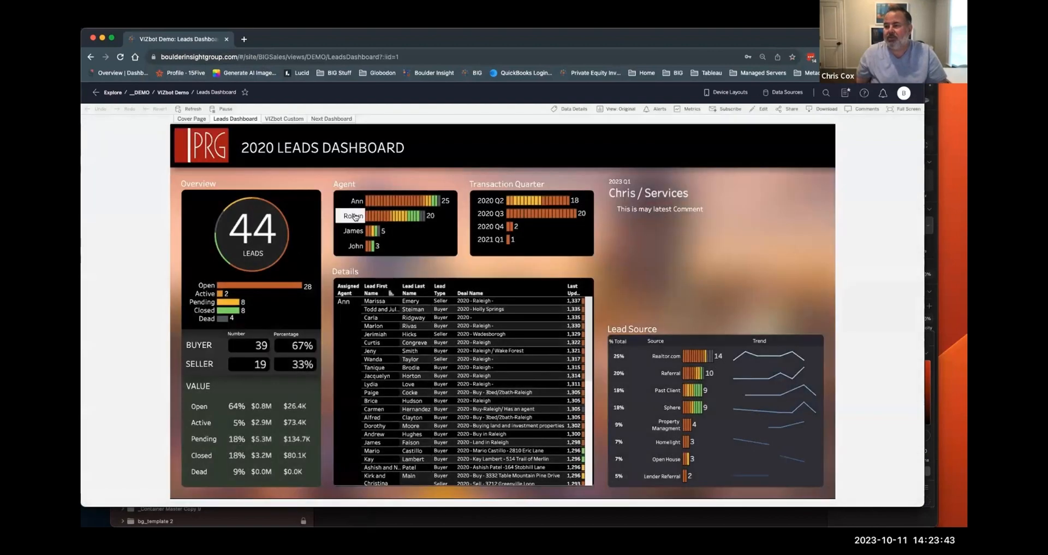
pyautogui.click(355, 217)
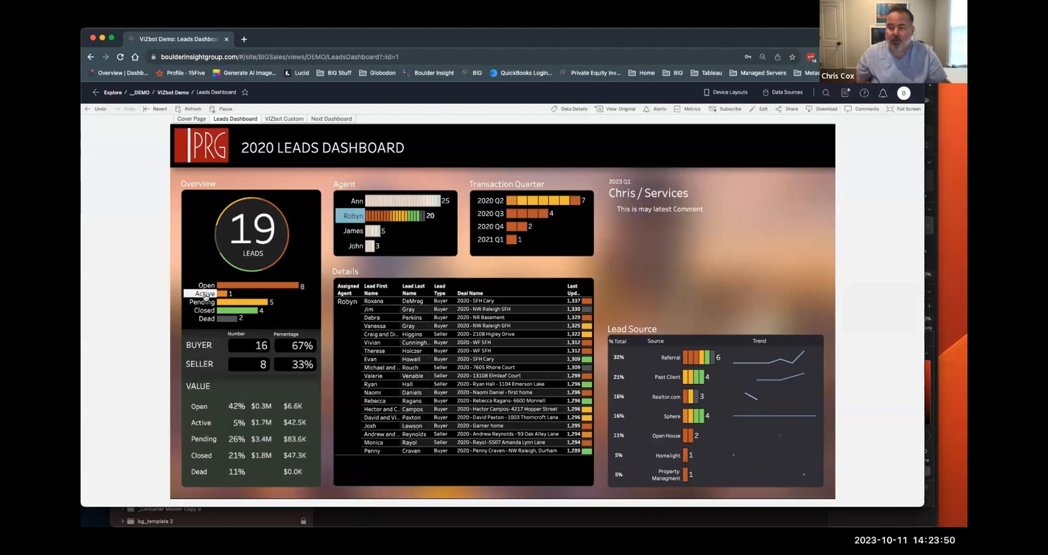
pyautogui.click(205, 294)
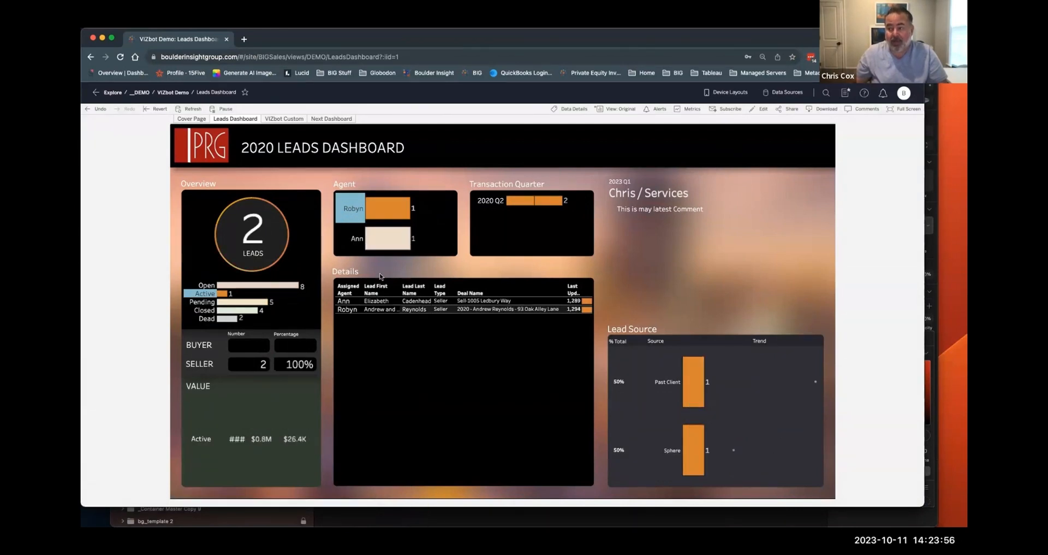
pyautogui.click(158, 110)
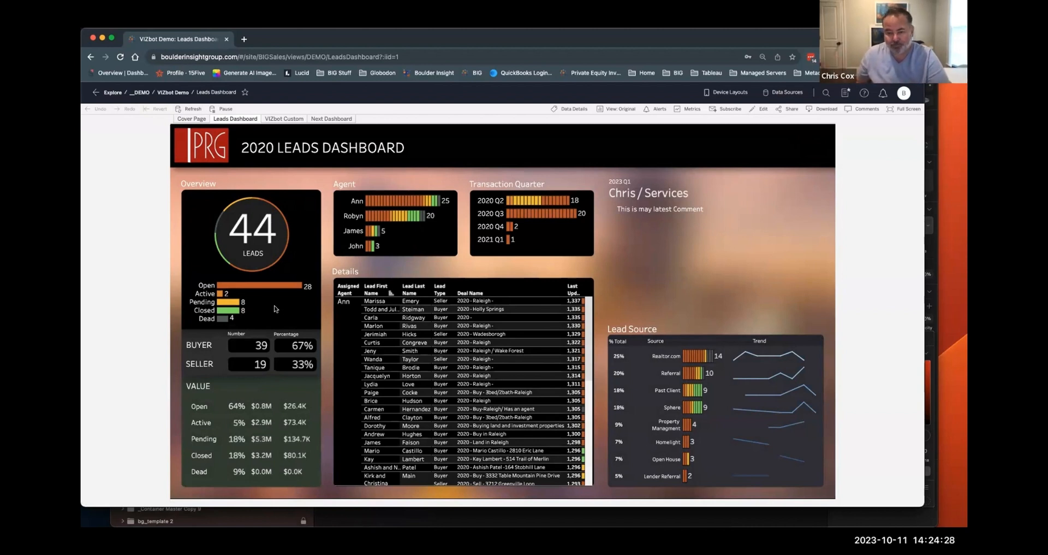
pyautogui.moveTo(445, 529)
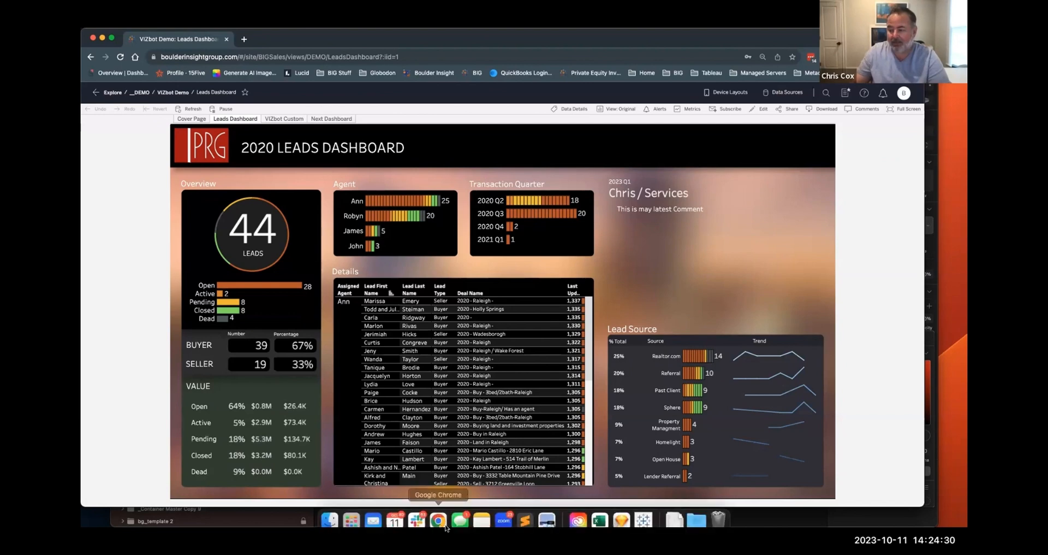
pyautogui.click(644, 512)
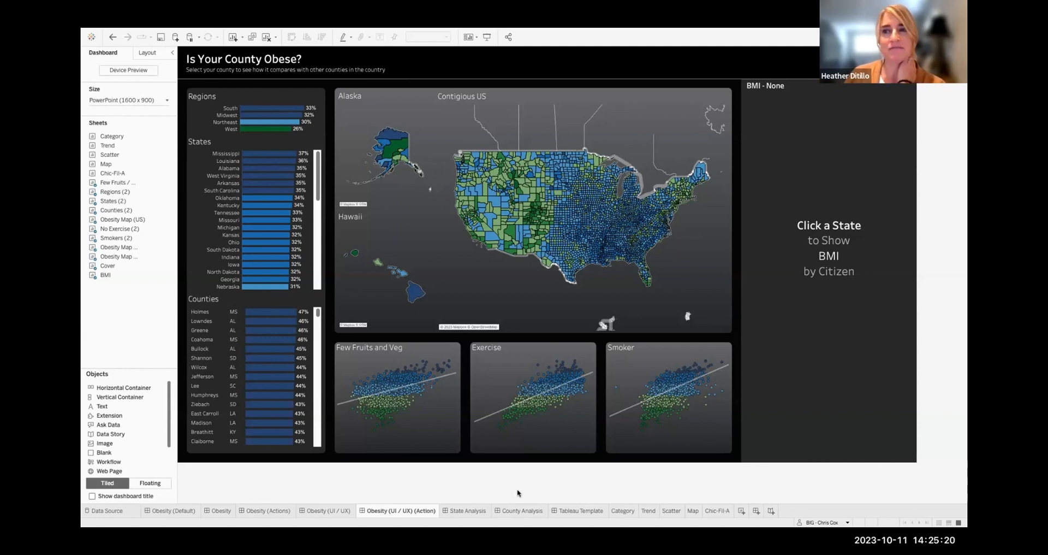
pyautogui.moveTo(410, 524)
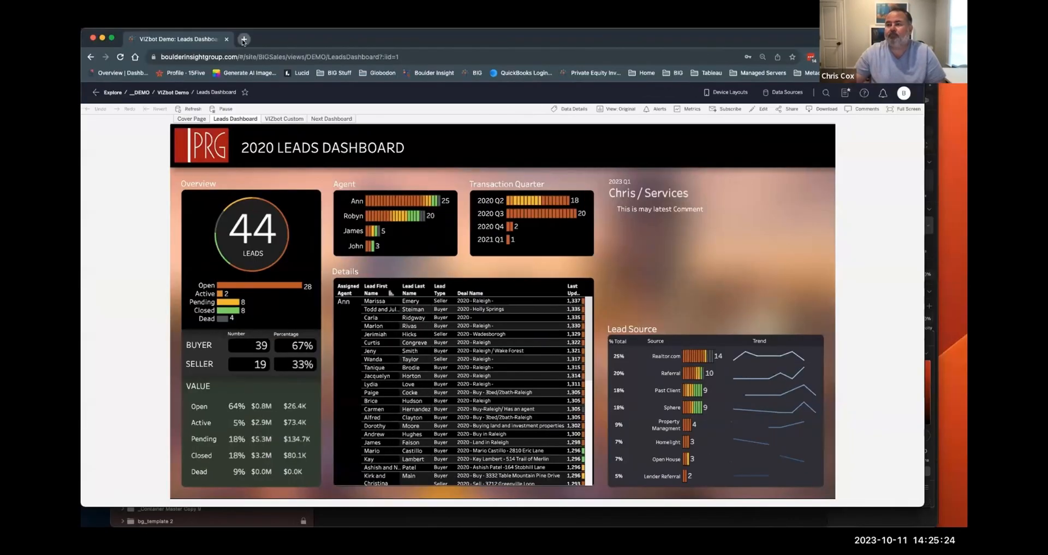
# In a new tab, search 'colorado pulse' and open the poll's 2023 Results page
pyautogui.click(243, 39)
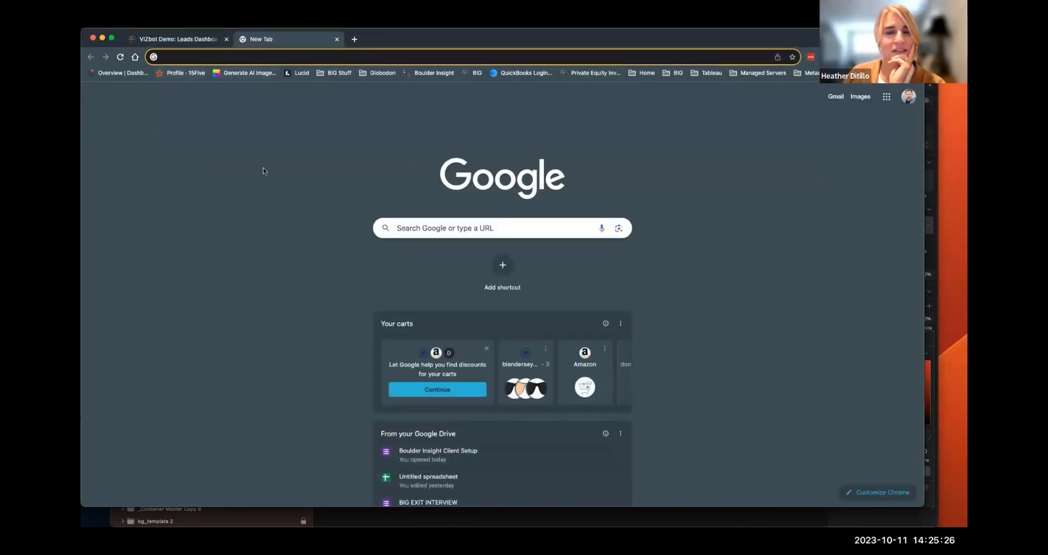
pyautogui.write('c')
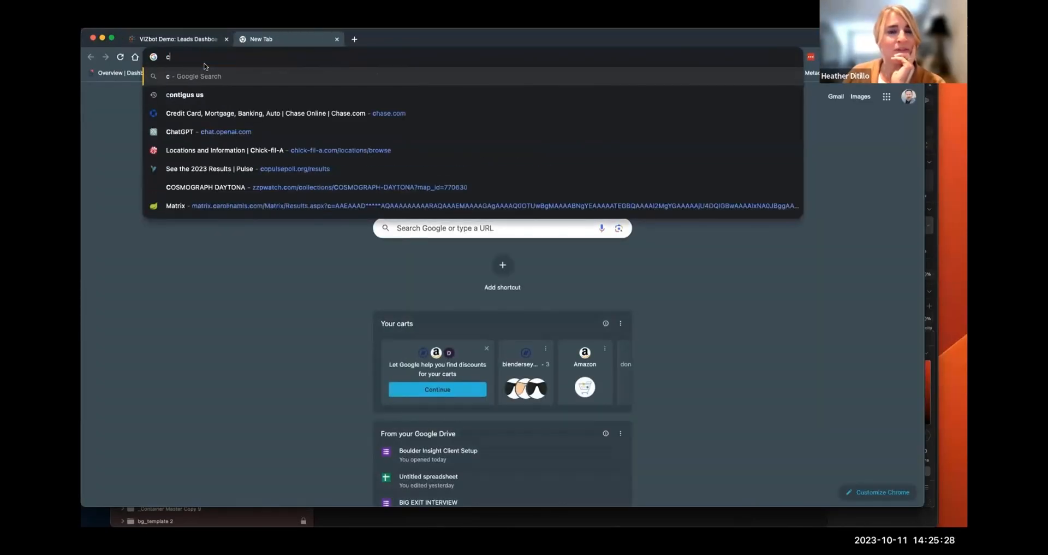
pyautogui.write('olora')
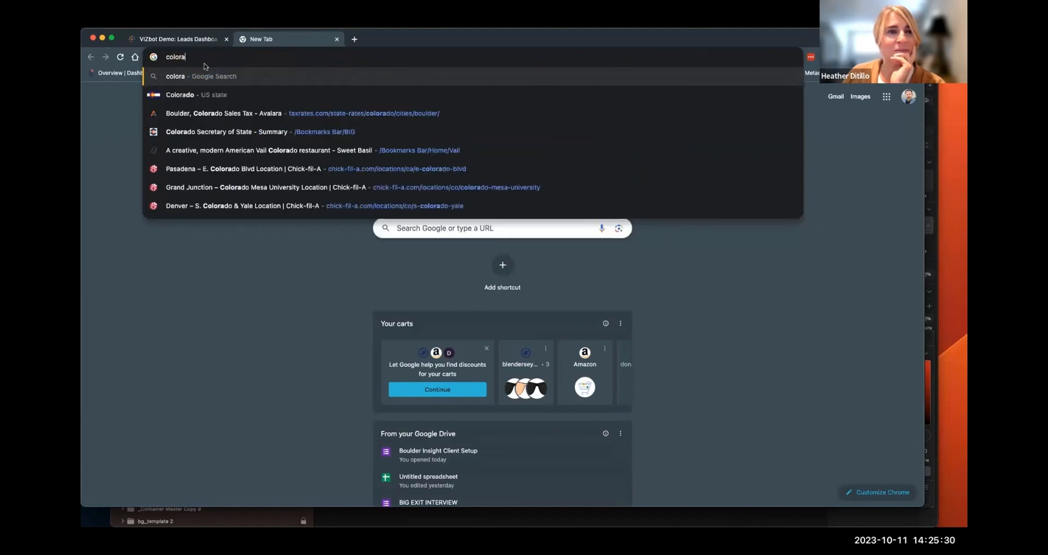
pyautogui.write('do p')
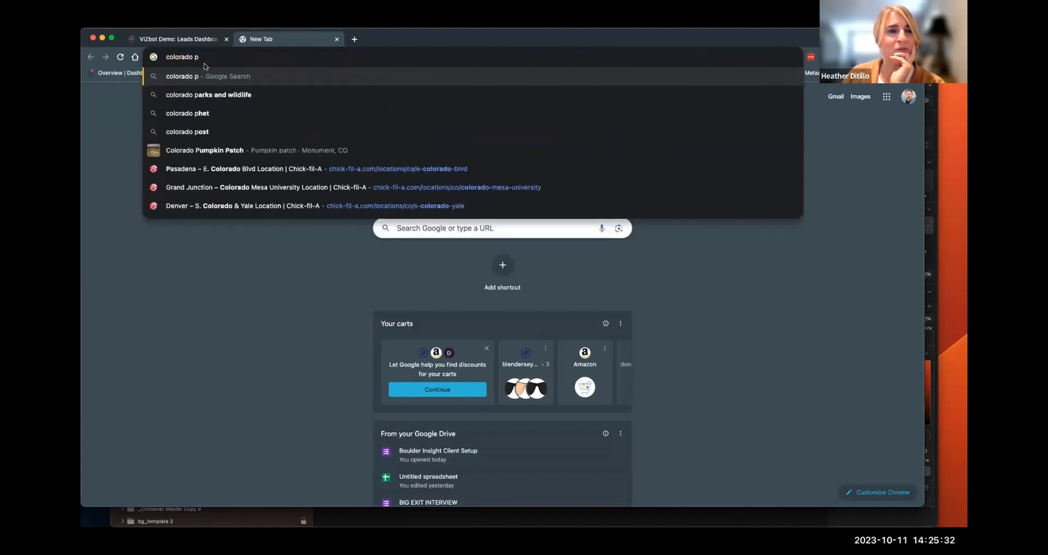
pyautogui.write('ulse')
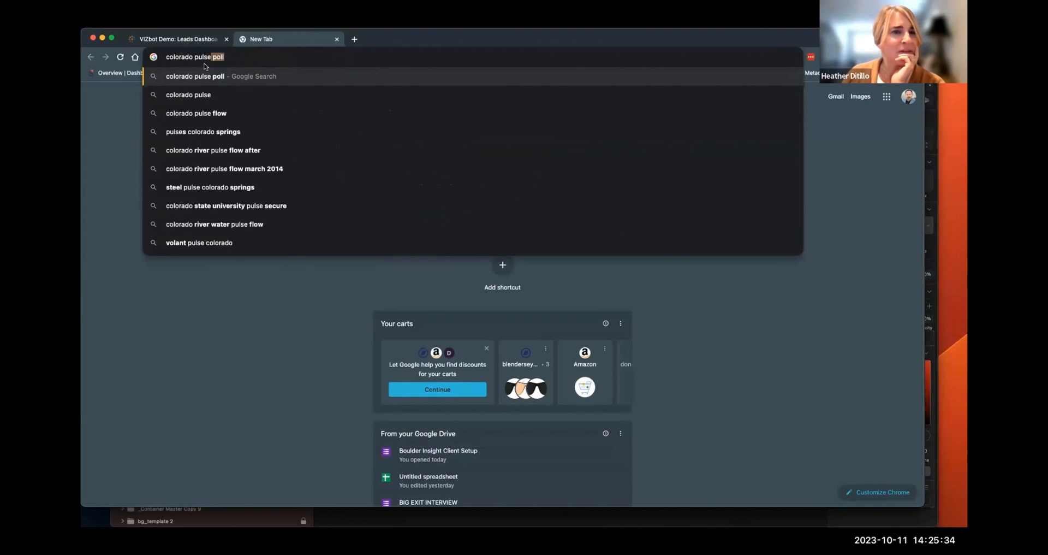
pyautogui.press('Return')
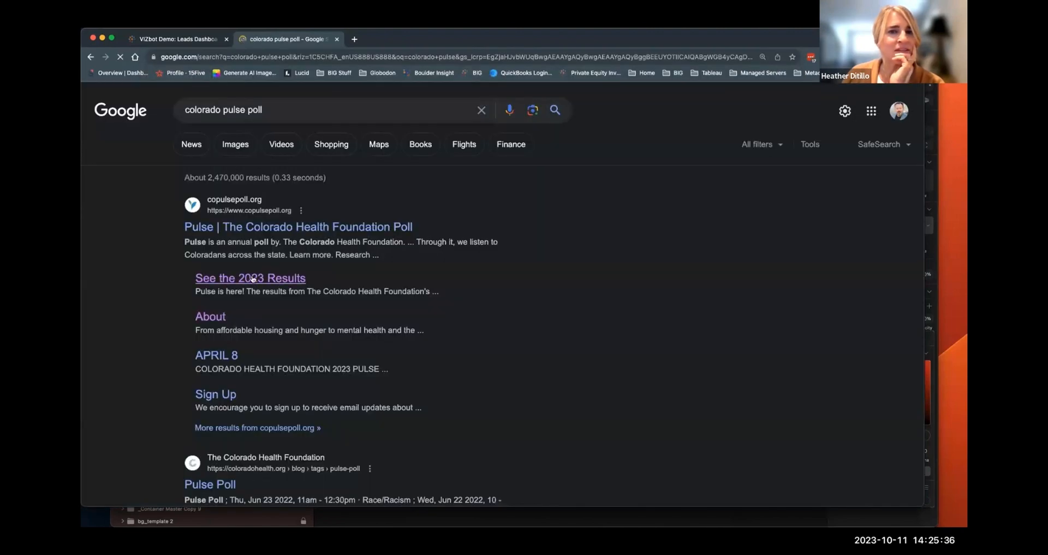
pyautogui.click(253, 279)
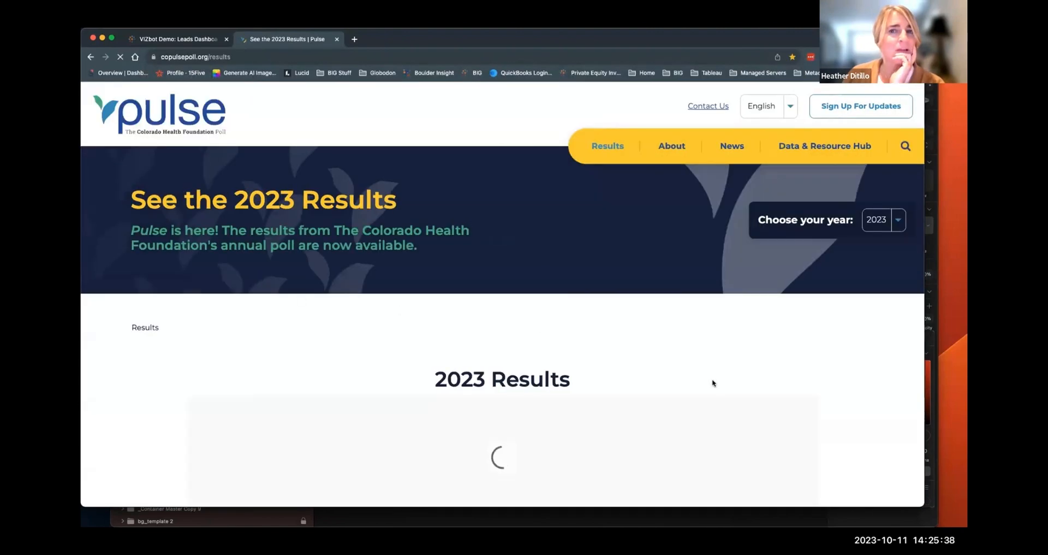
# Open the data behind the 57% mental health figure on the Health Care and Mental Health dashboard
pyautogui.scroll(-5, 712, 381)
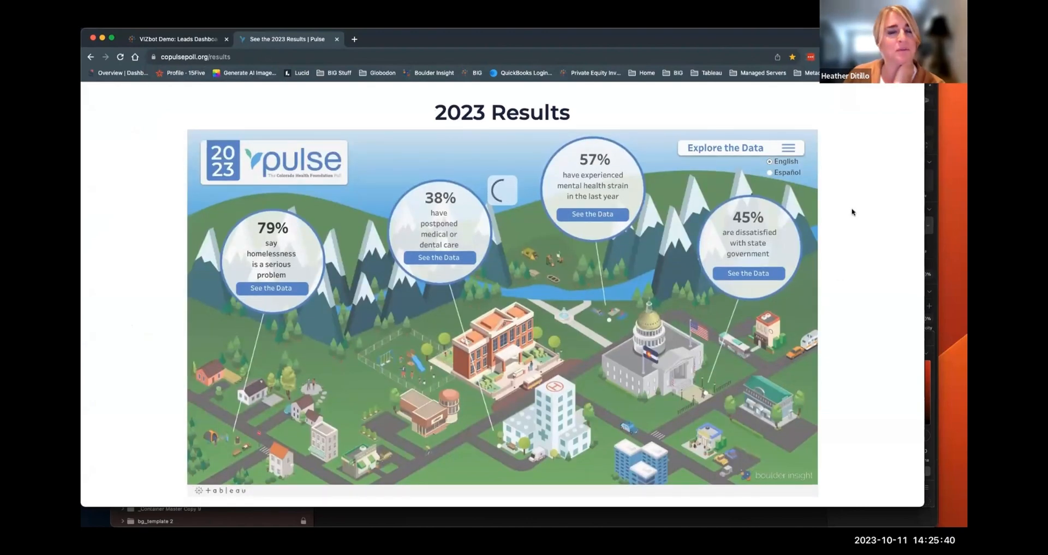
pyautogui.click(591, 215)
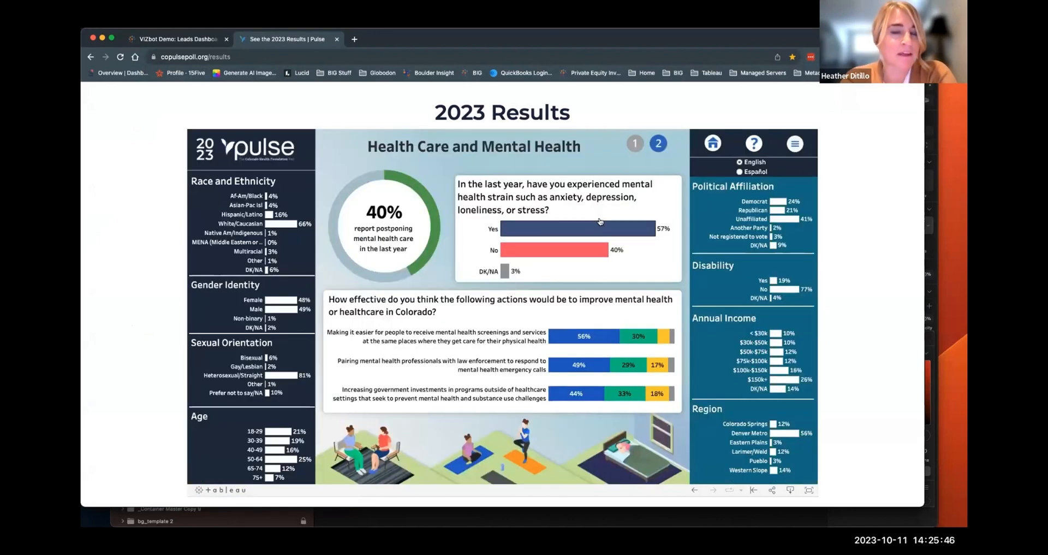
pyautogui.moveTo(754, 145)
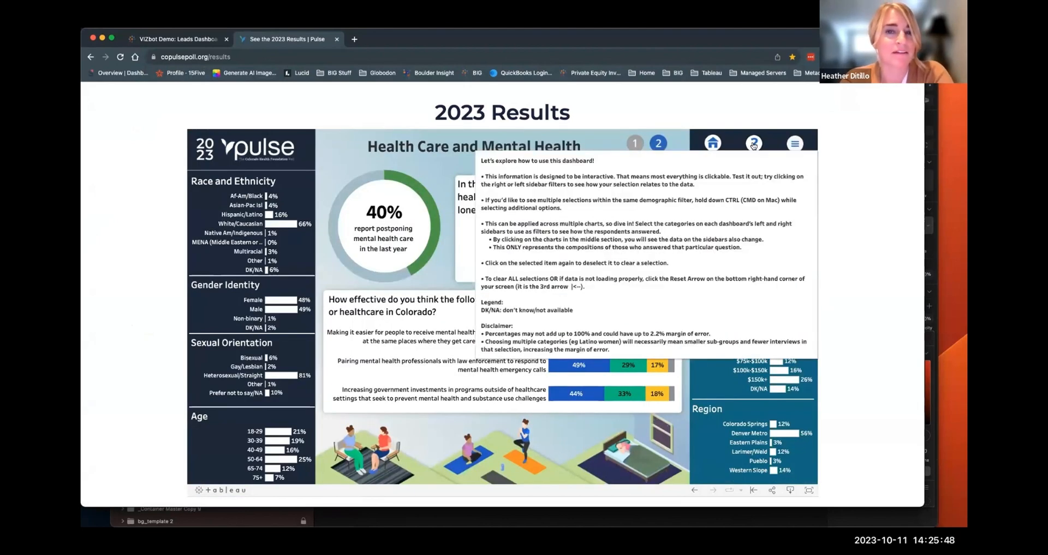
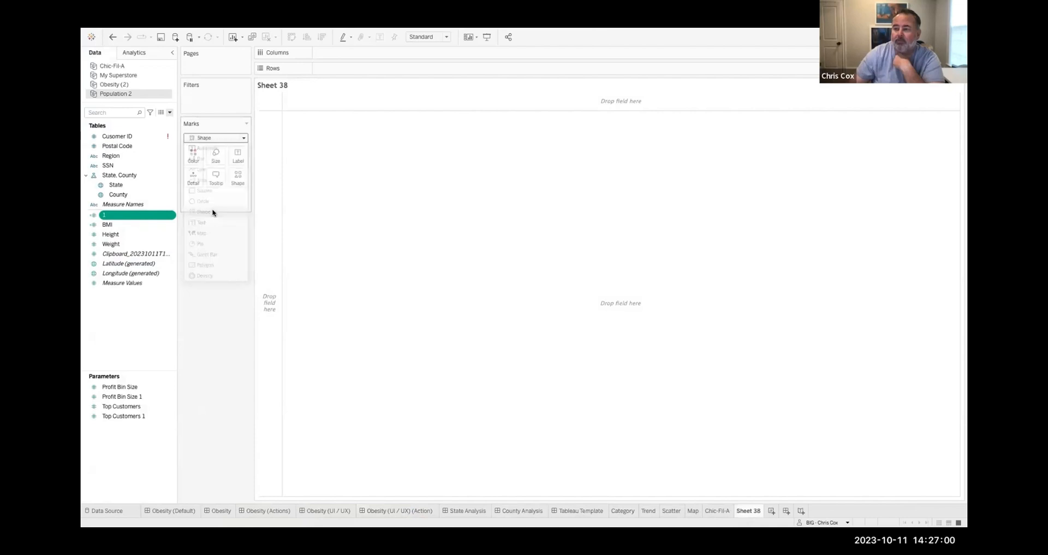
# Put the 1 field on Shape and change its aggregation to Minimum
pyautogui.moveTo(135, 216); pyautogui.dragTo(240, 177)
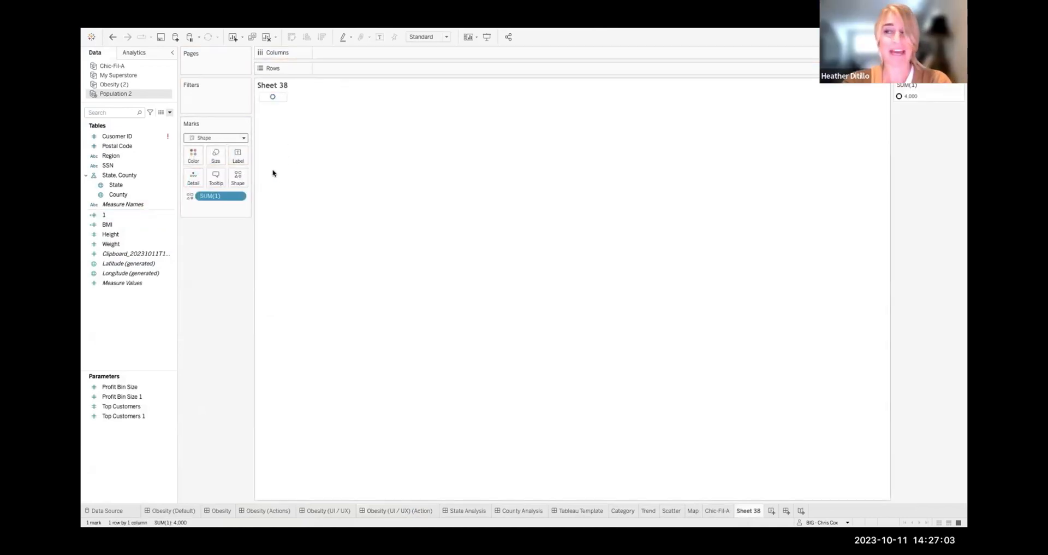
pyautogui.click(241, 179)
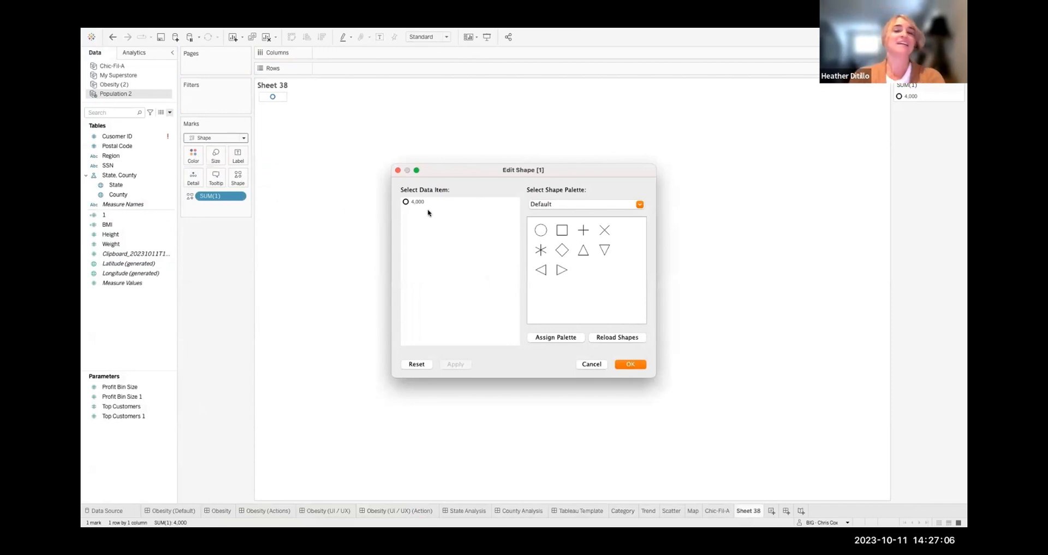
pyautogui.click(590, 364)
pyautogui.click(238, 195)
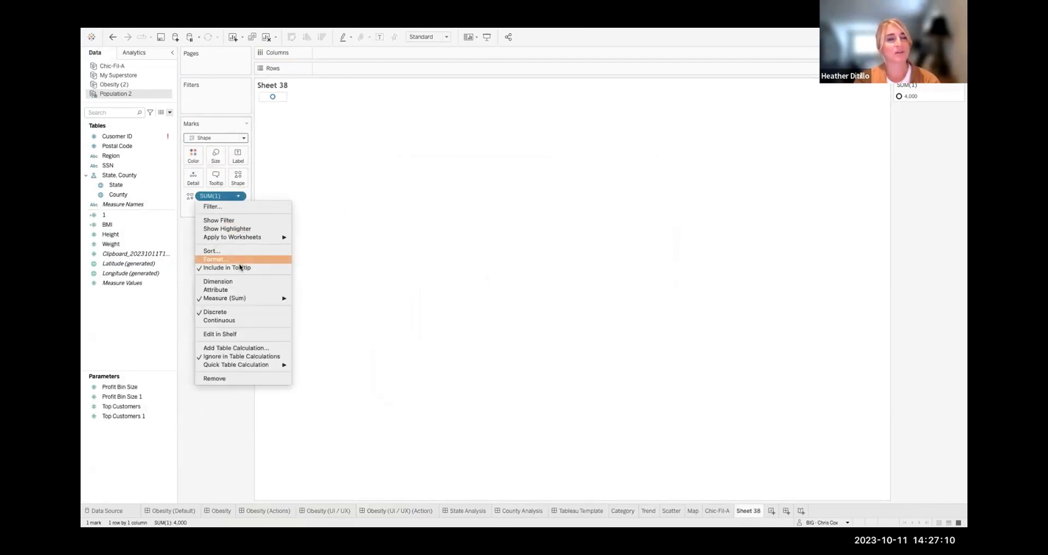
pyautogui.moveTo(240, 297)
pyautogui.click(348, 297)
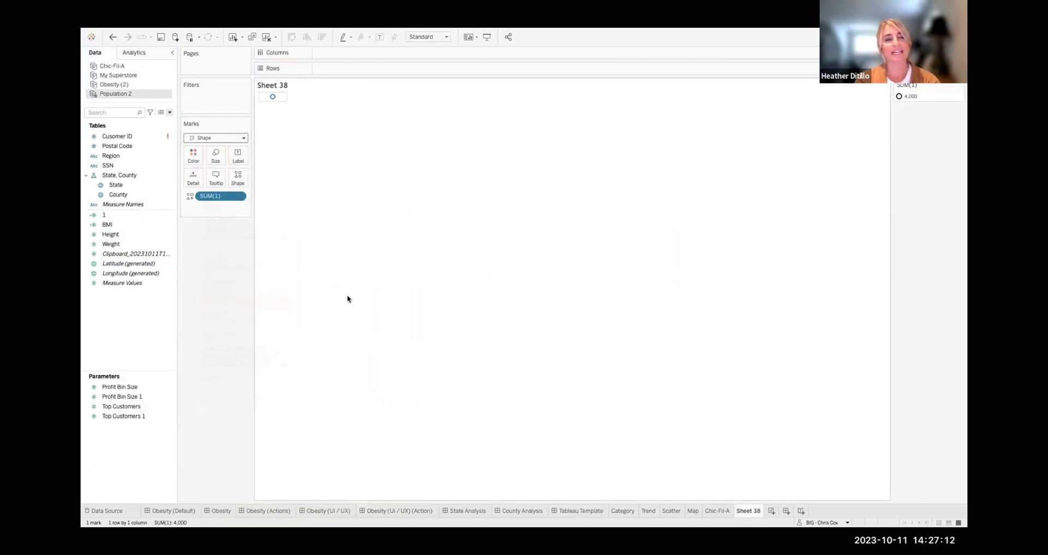
# Assign the question-mark shape from the BI Shapes palette to the MIN(1) mark
pyautogui.click(235, 180)
pyautogui.click(580, 205)
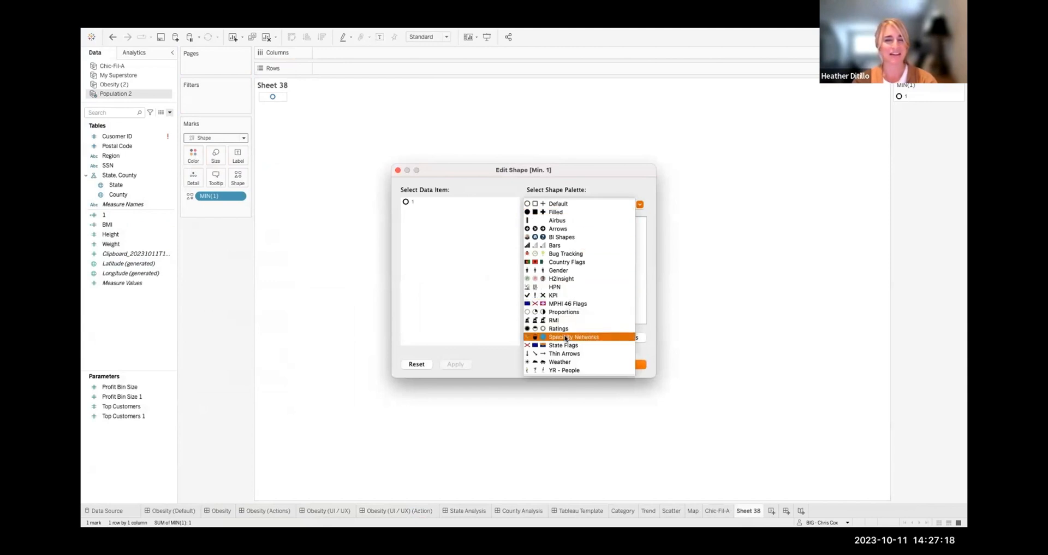
pyautogui.click(582, 236)
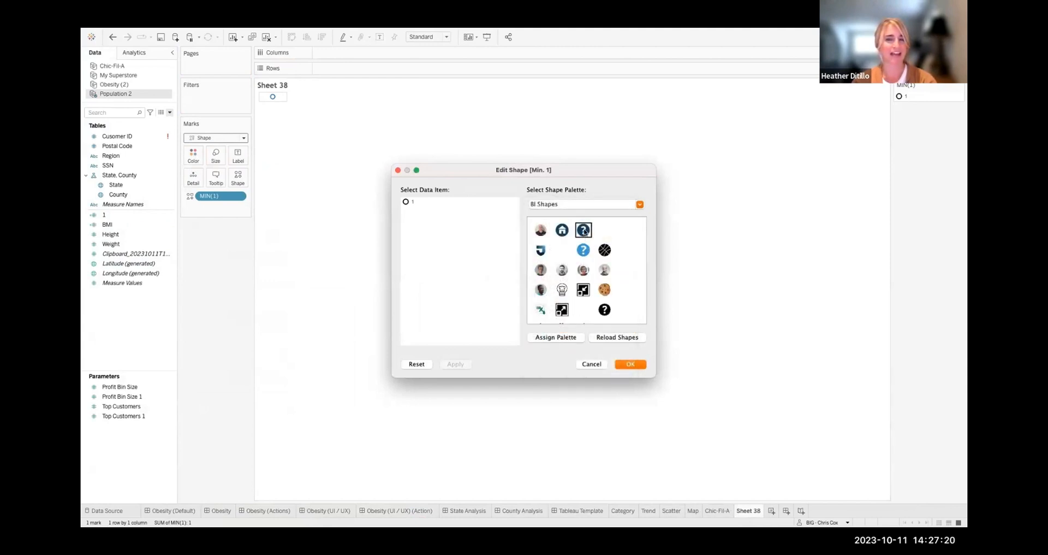
pyautogui.click(583, 229)
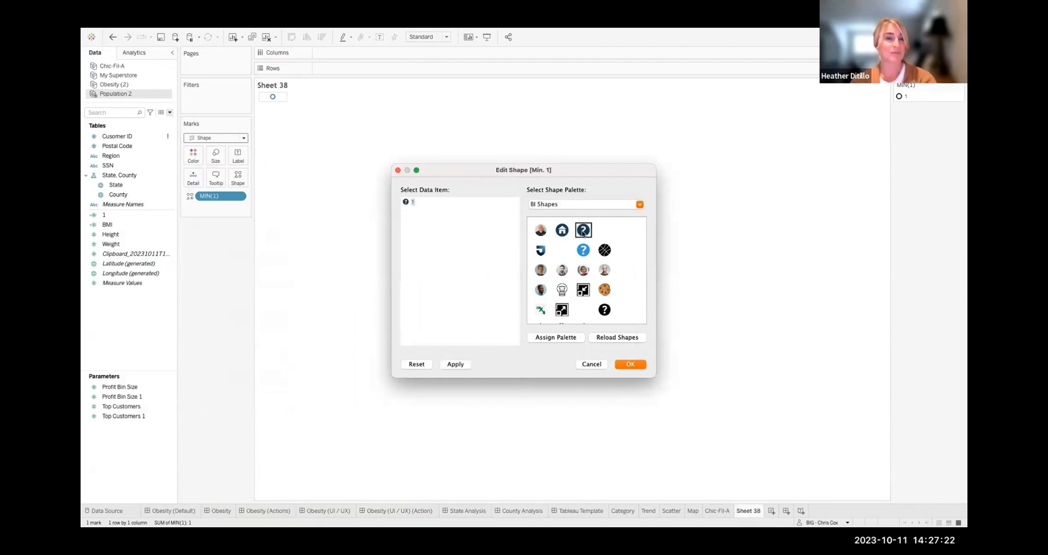
pyautogui.click(631, 364)
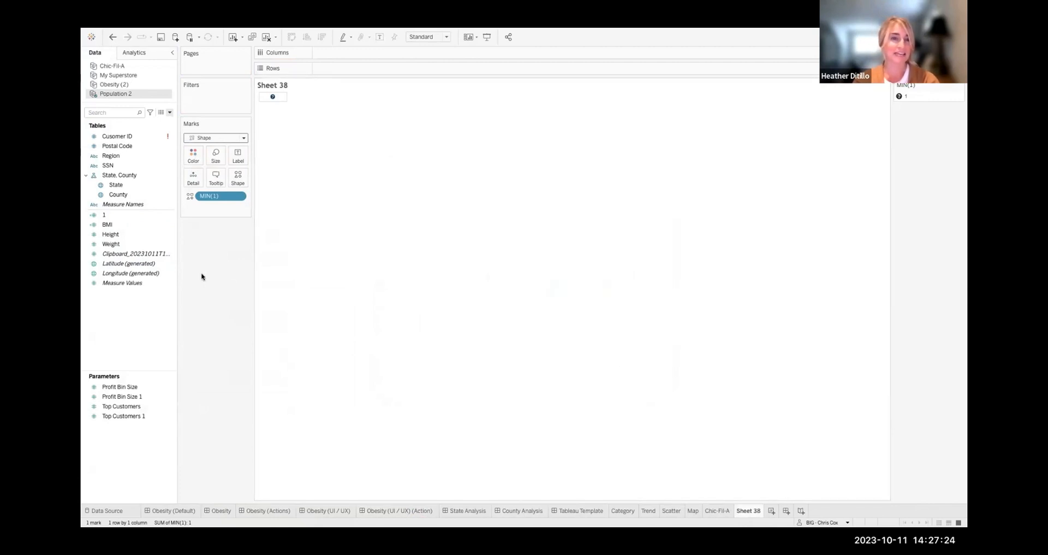
# Open Sheet 38's Format pane and review the shading colours without changing them
pyautogui.rightClick(283, 100)
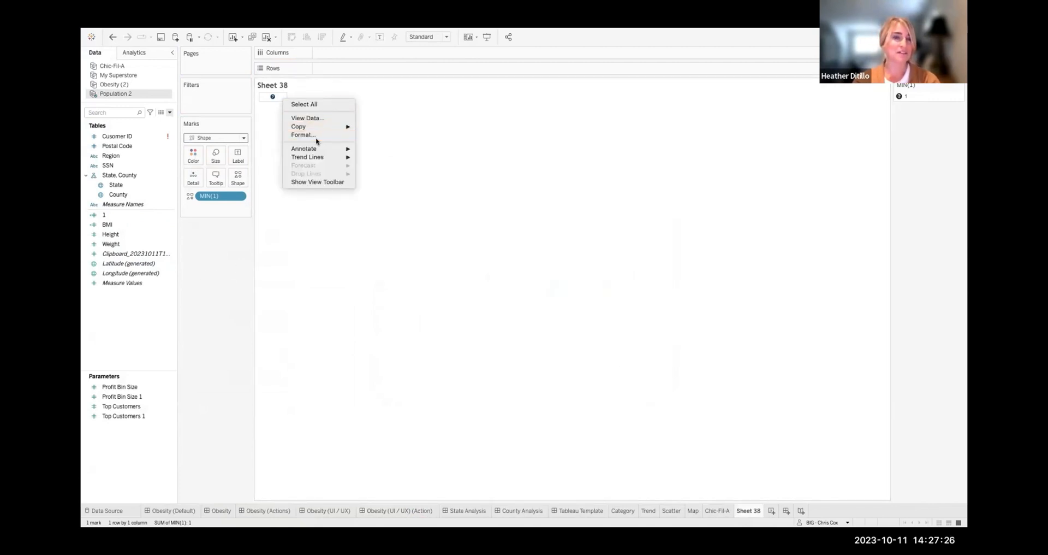
pyautogui.click(315, 135)
pyautogui.click(114, 69)
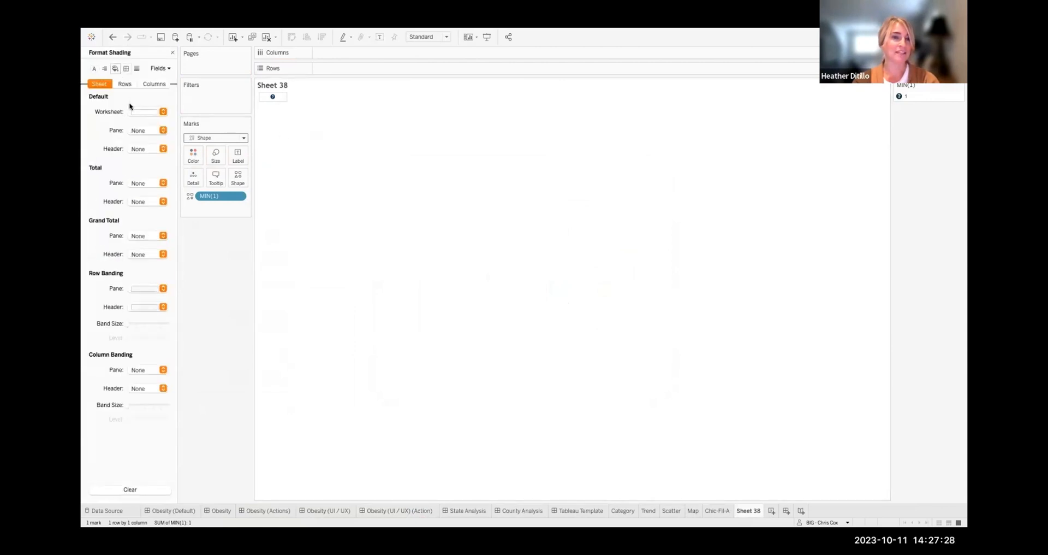
pyautogui.click(146, 111)
pyautogui.click(111, 128)
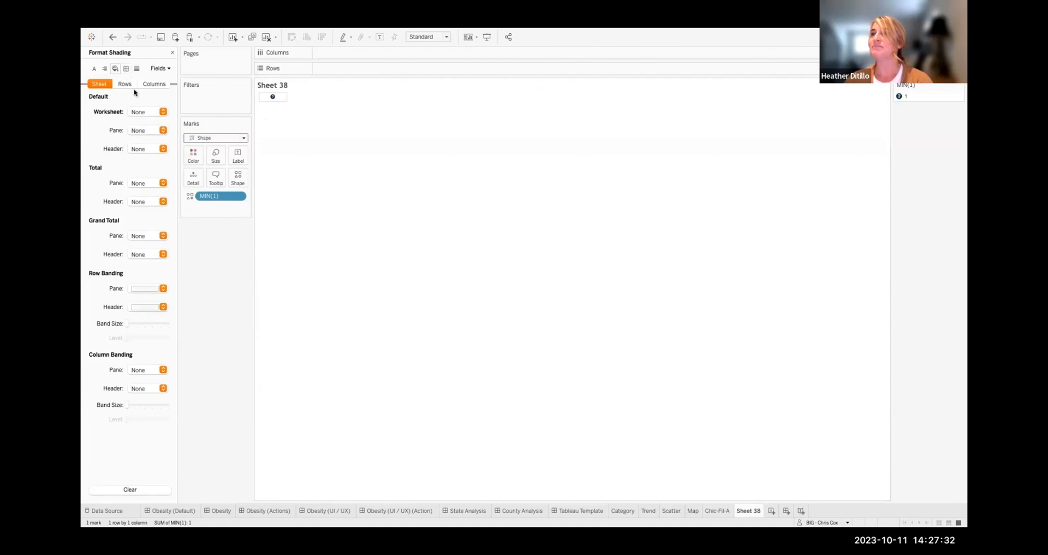
# Set the Row Divider and Column Divider borders to None, then paste a copied sheet
pyautogui.click(126, 68)
pyautogui.click(145, 183)
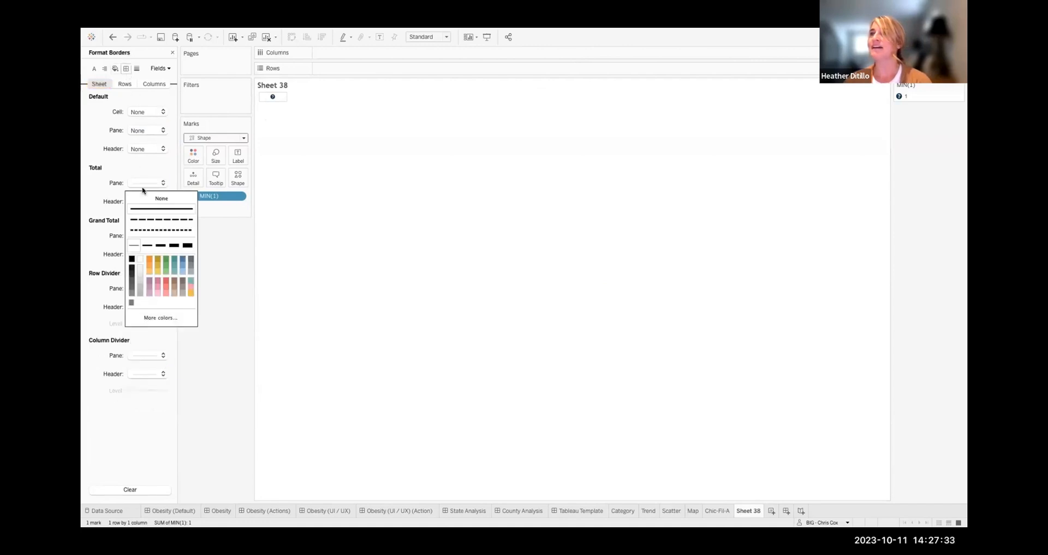
pyautogui.click(115, 201)
pyautogui.click(148, 201)
pyautogui.click(123, 219)
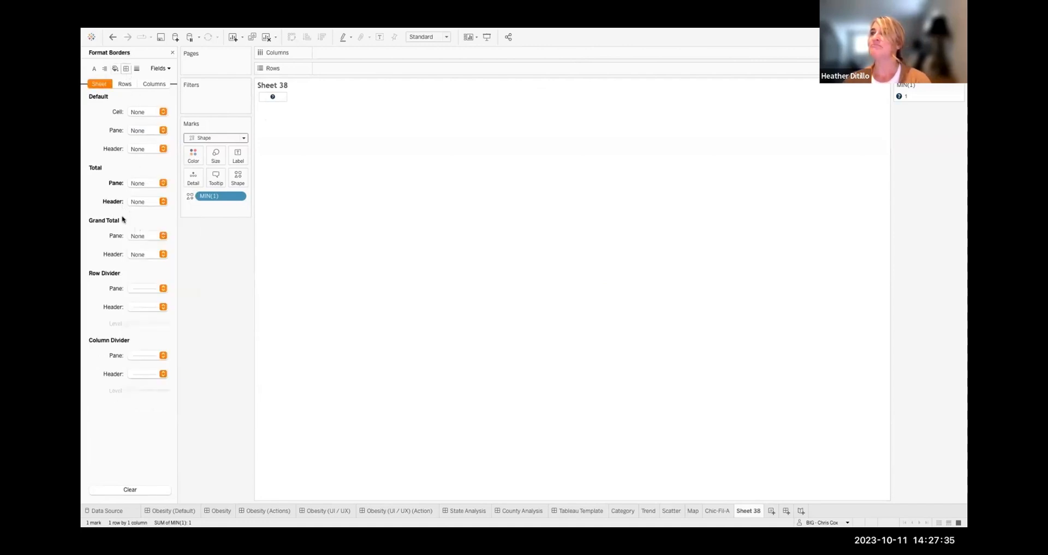
pyautogui.click(143, 288)
pyautogui.click(137, 302)
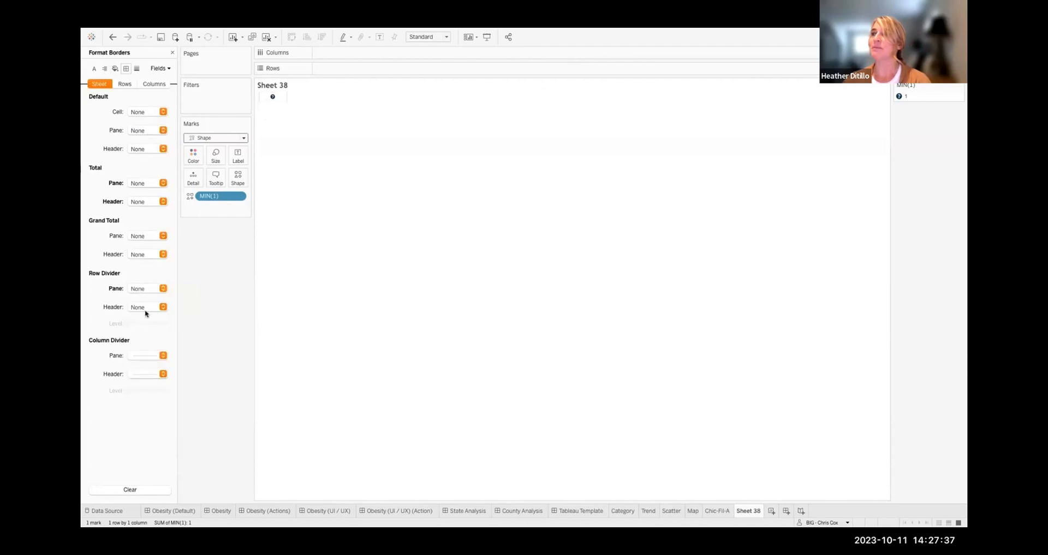
pyautogui.click(143, 355)
pyautogui.click(143, 369)
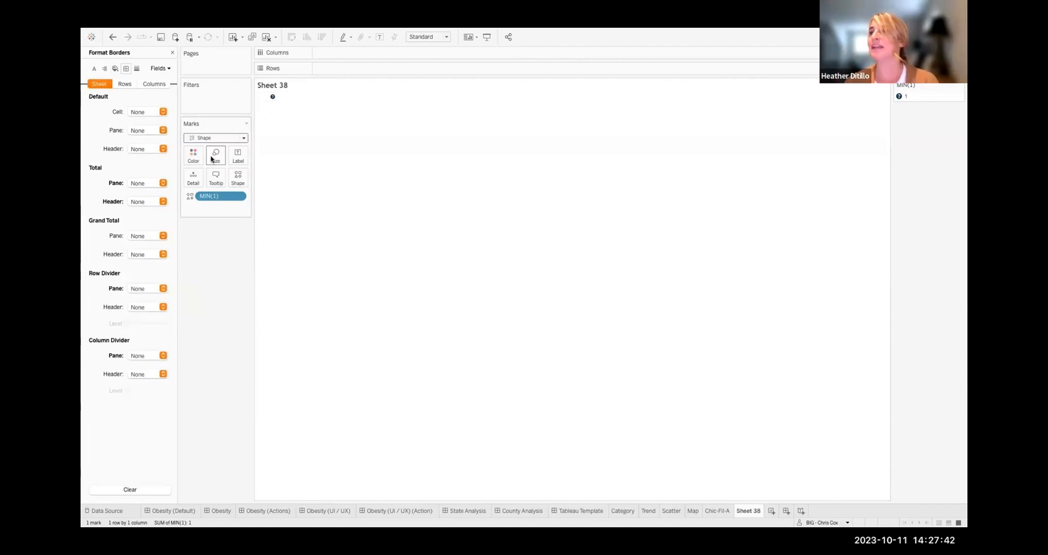
pyautogui.rightClick(748, 512)
pyautogui.click(765, 400)
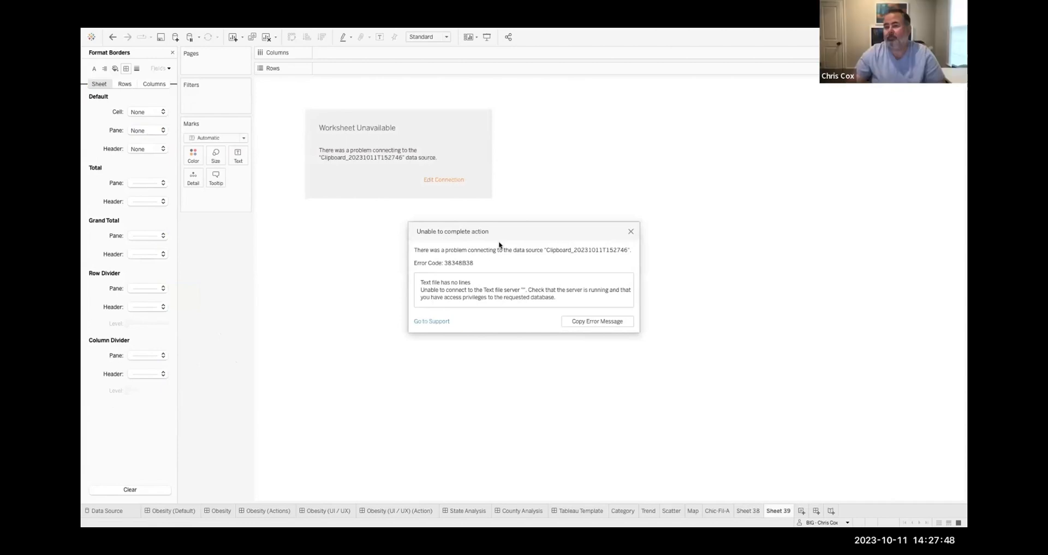
# Dismiss the clipboard data-source error on the pasted Sheet 39
pyautogui.click(630, 232)
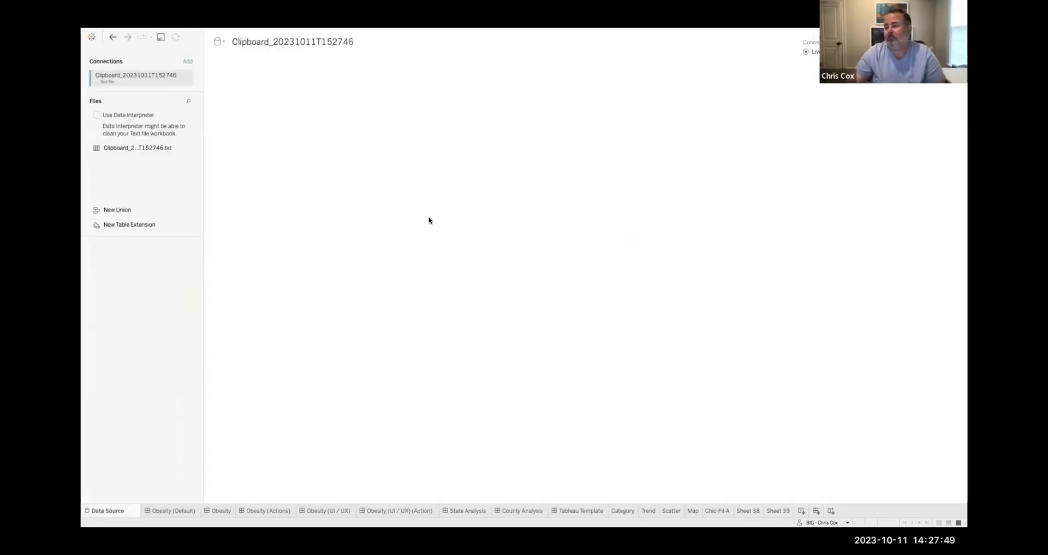
pyautogui.rightClick(176, 75)
pyautogui.click(112, 36)
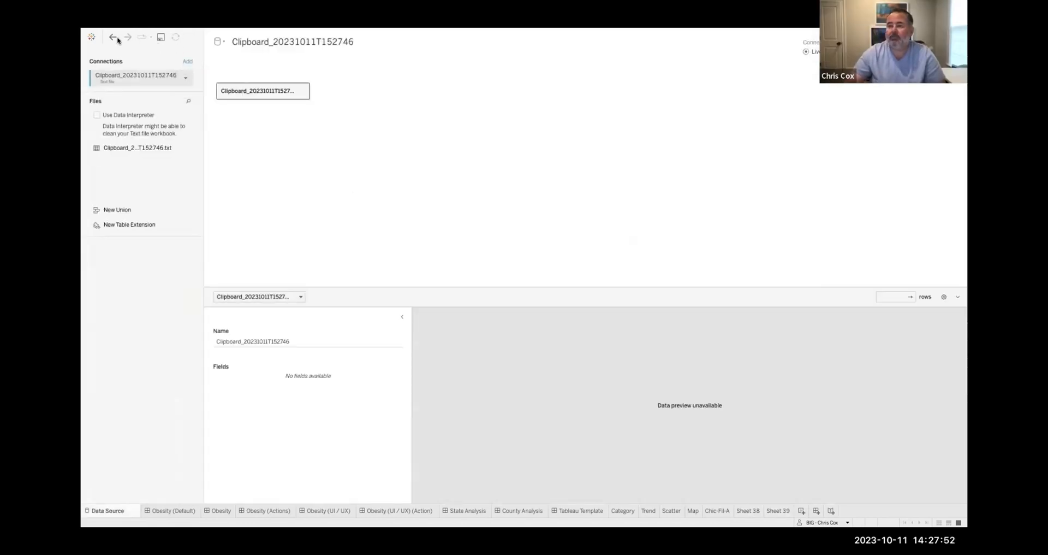
pyautogui.click(113, 36)
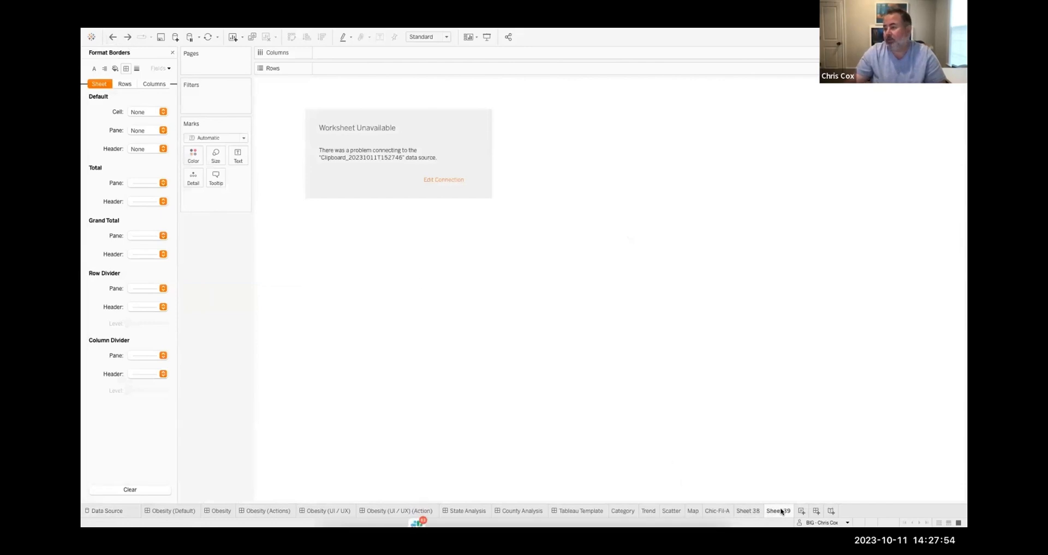
# Rename Sheet 38 to 'Help'
pyautogui.click(751, 511)
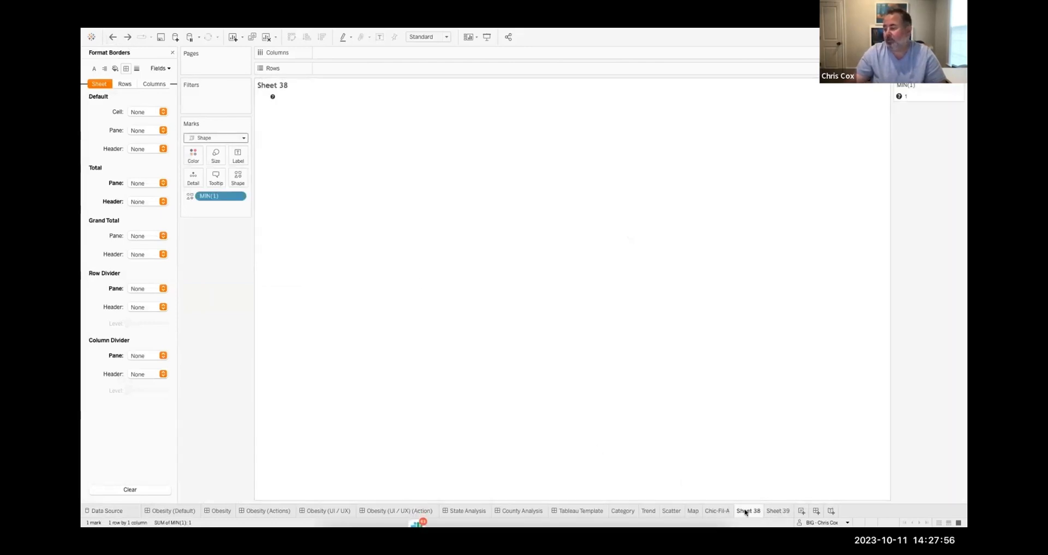
pyautogui.rightClick(747, 510)
pyautogui.click(770, 405)
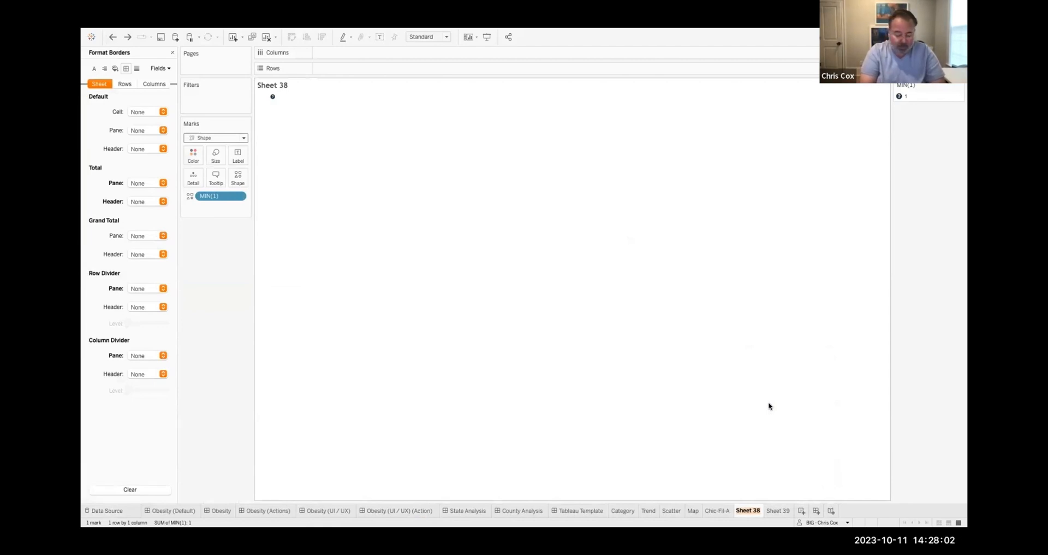
pyautogui.write('Helpo')
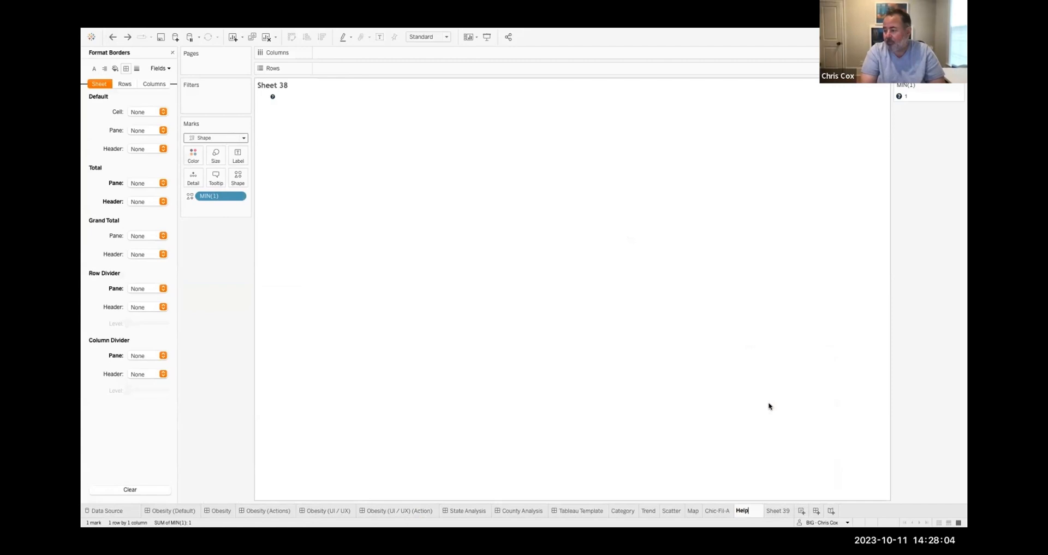
pyautogui.press('Return')
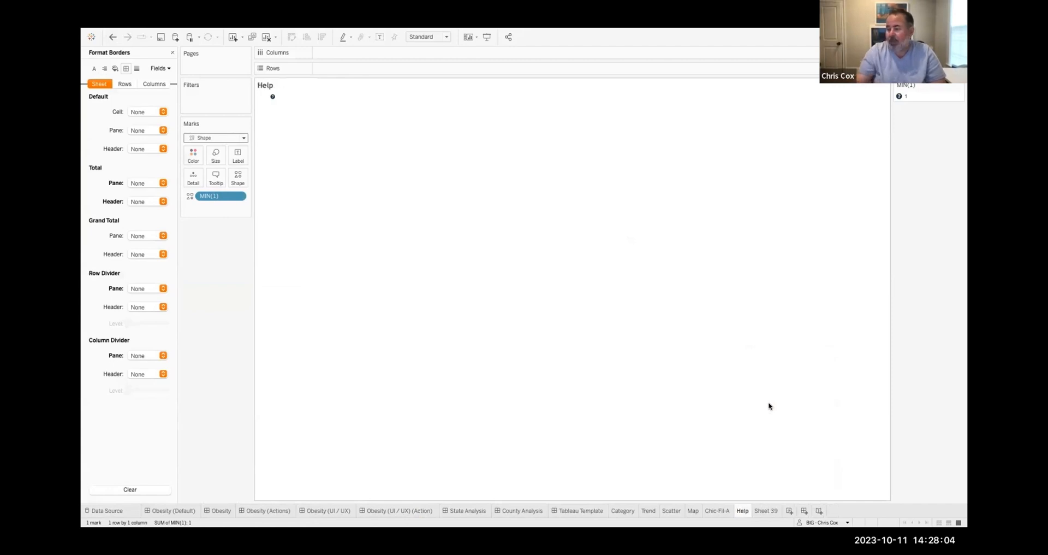
pyautogui.click(216, 178)
pyautogui.press('super+a')
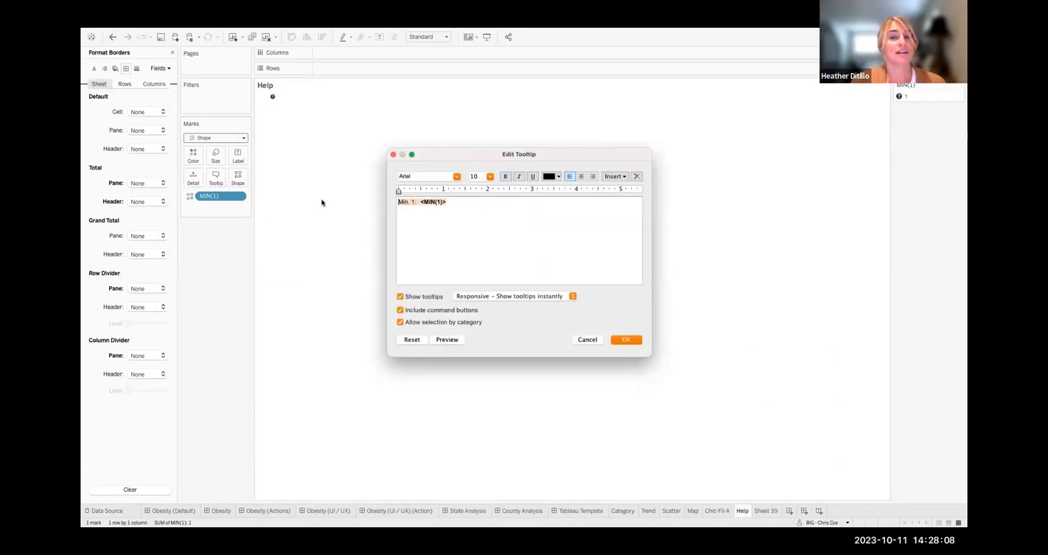
pyautogui.write('In')
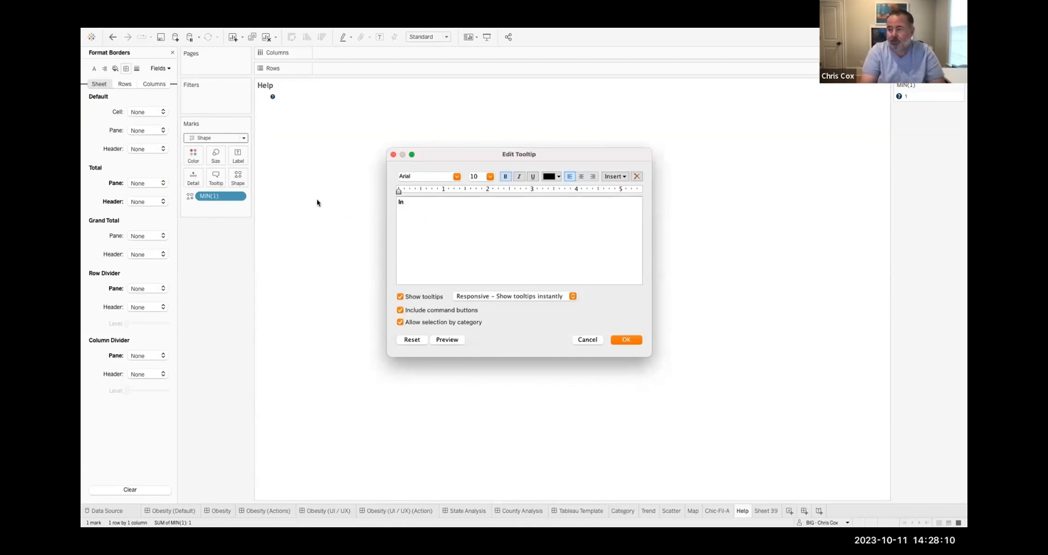
pyautogui.write('structions')
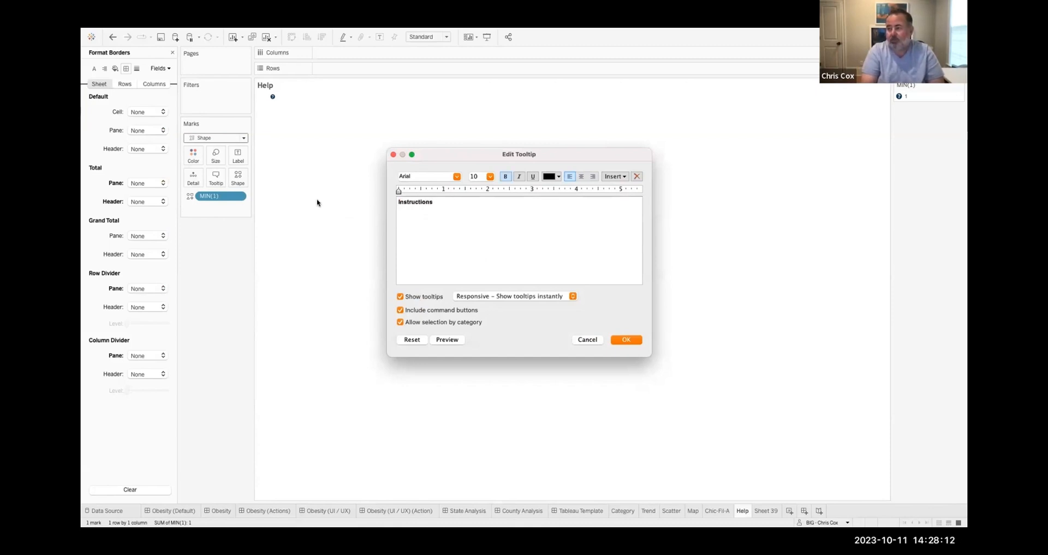
pyautogui.write(' for use')
pyautogui.write('r')
pyautogui.press('Return')
pyautogui.write('REVERT AL')
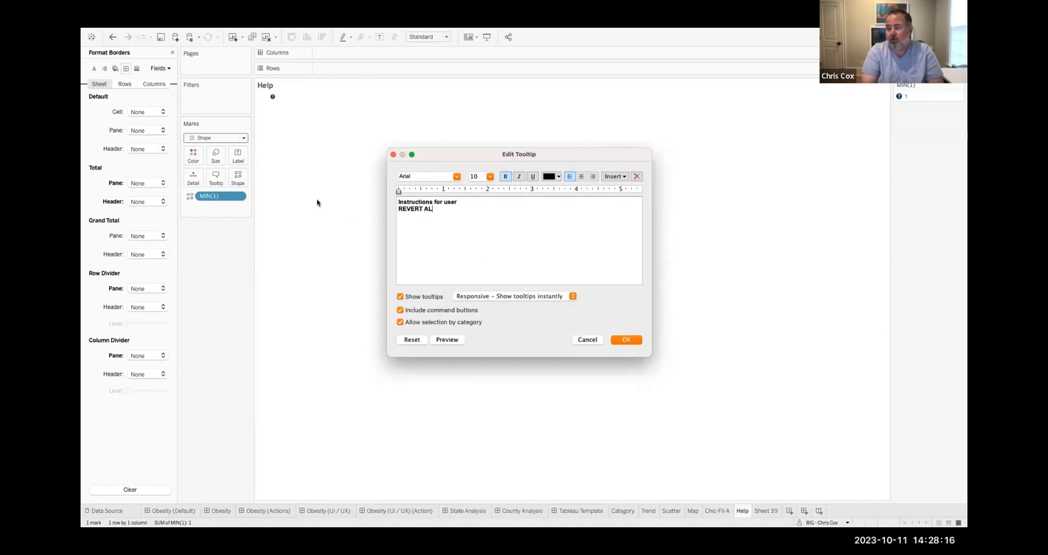
pyautogui.write('L')
pyautogui.click(637, 339)
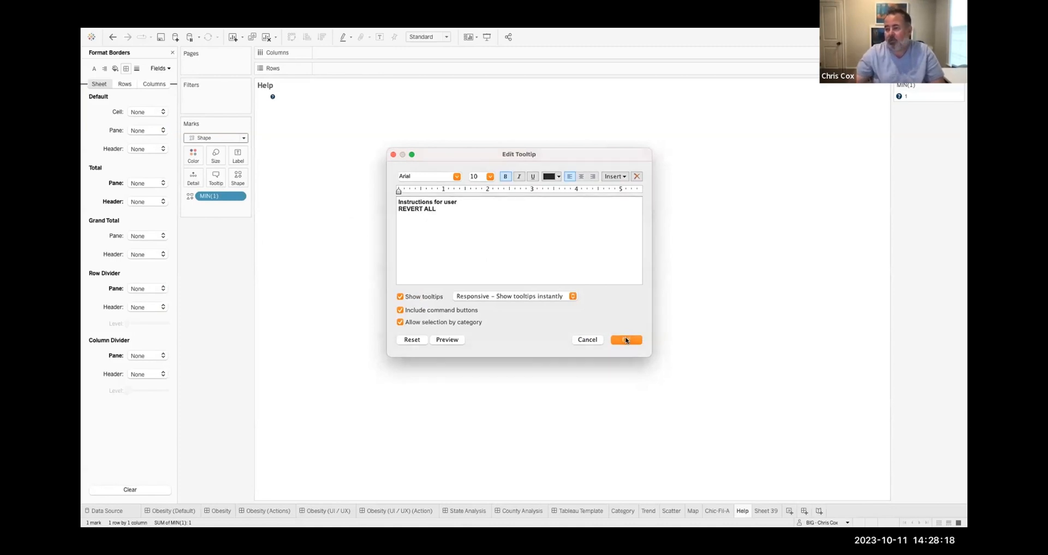
pyautogui.moveTo(271, 97)
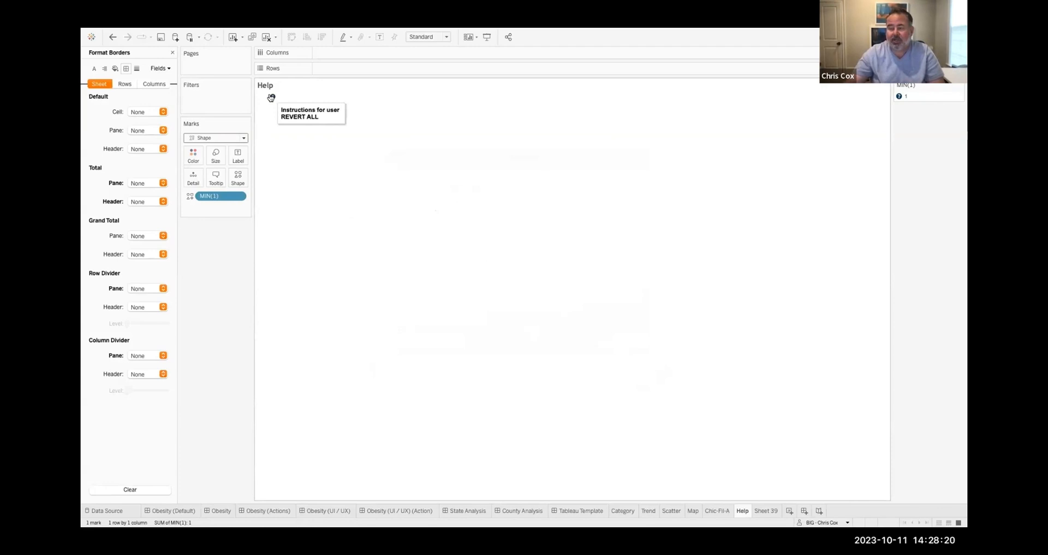
# Place the Help sheet near the top of the Obesity (UI / UX) (Action) dashboard
pyautogui.click(428, 511)
pyautogui.click(172, 53)
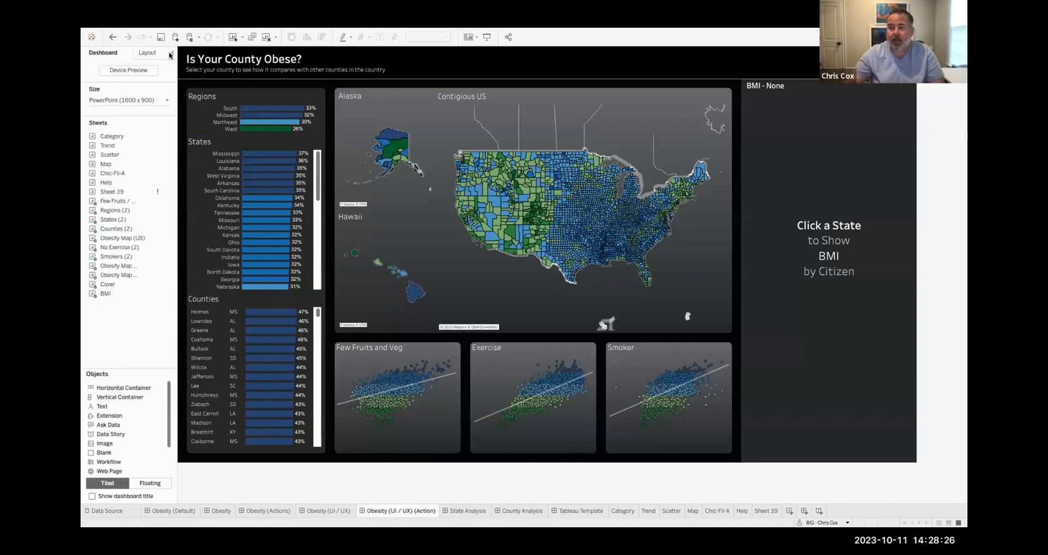
pyautogui.moveTo(158, 183); pyautogui.dragTo(714, 78)
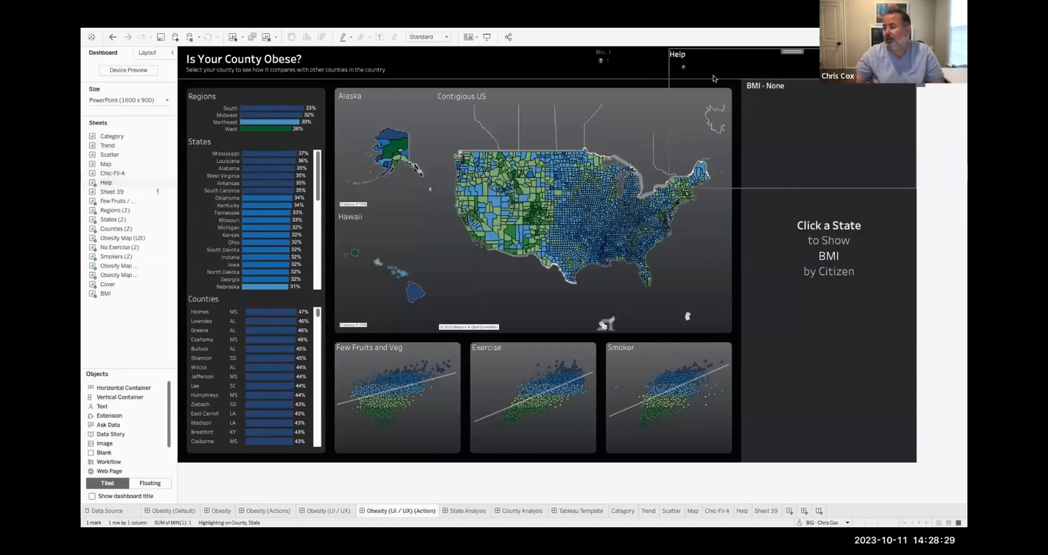
# Hide the Help item's title, fit it to Entire View, and shrink it to a small icon
pyautogui.click(908, 83)
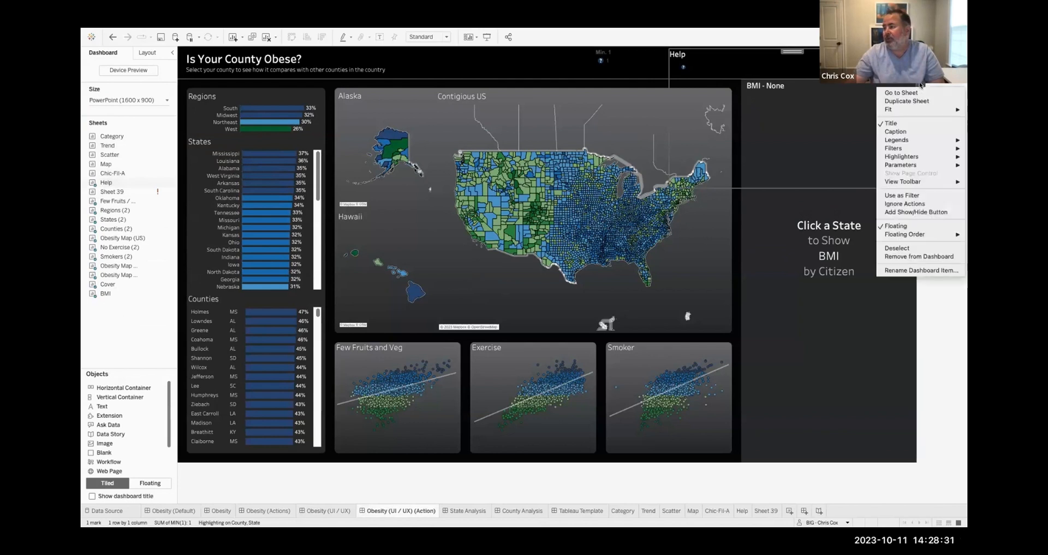
pyautogui.click(907, 123)
pyautogui.click(428, 36)
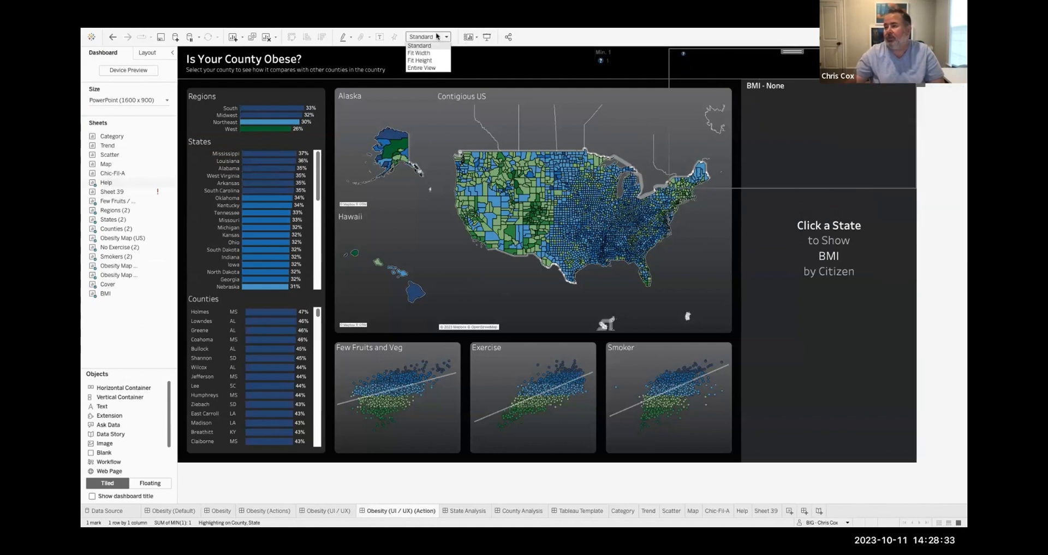
pyautogui.click(426, 70)
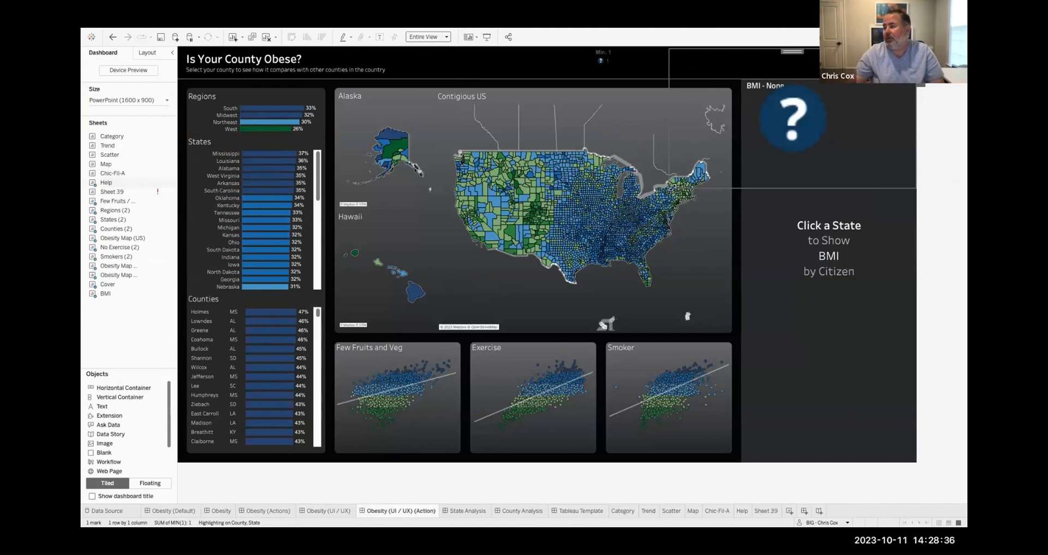
pyautogui.moveTo(672, 187); pyautogui.dragTo(857, 85)
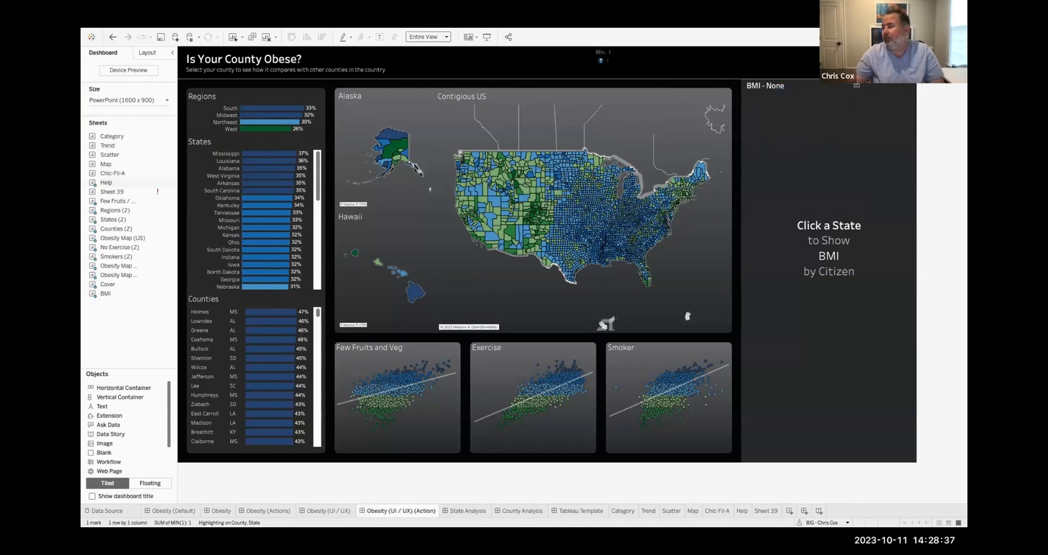
pyautogui.click(939, 96)
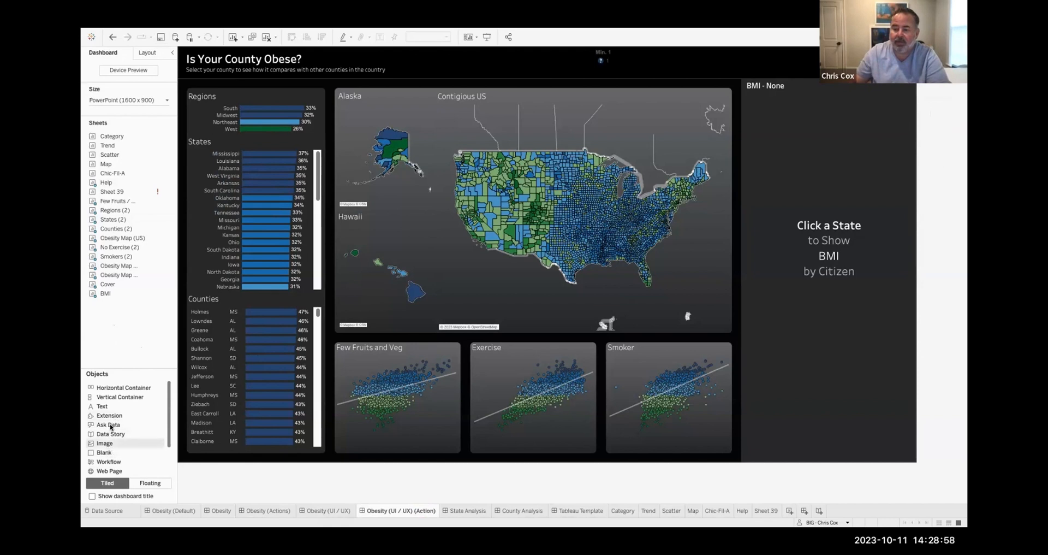
# Add a text box reading 'All of my in structions are here' at font size 15
pyautogui.moveTo(110, 410); pyautogui.dragTo(530, 244)
pyautogui.write('A')
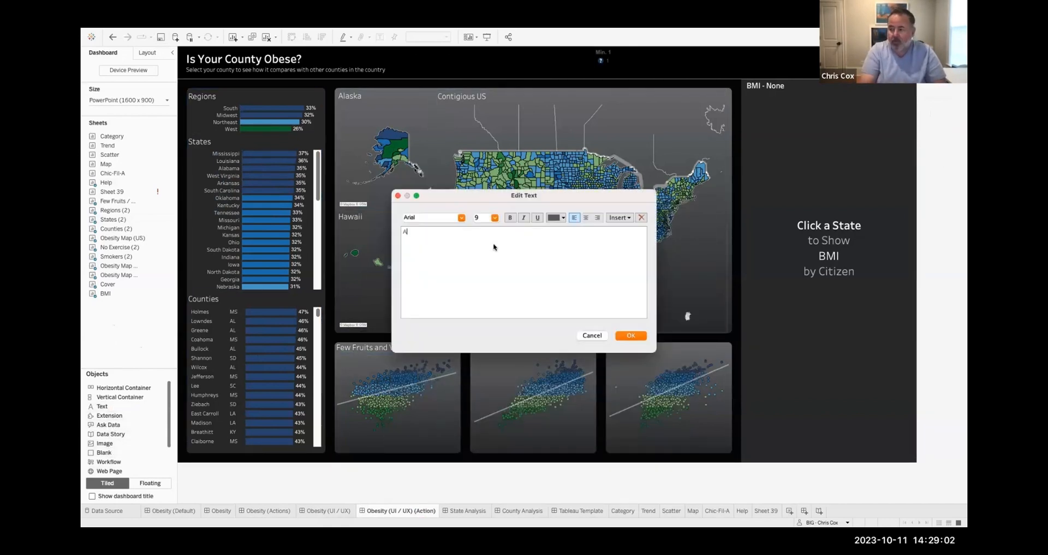
pyautogui.write('ll of my in t')
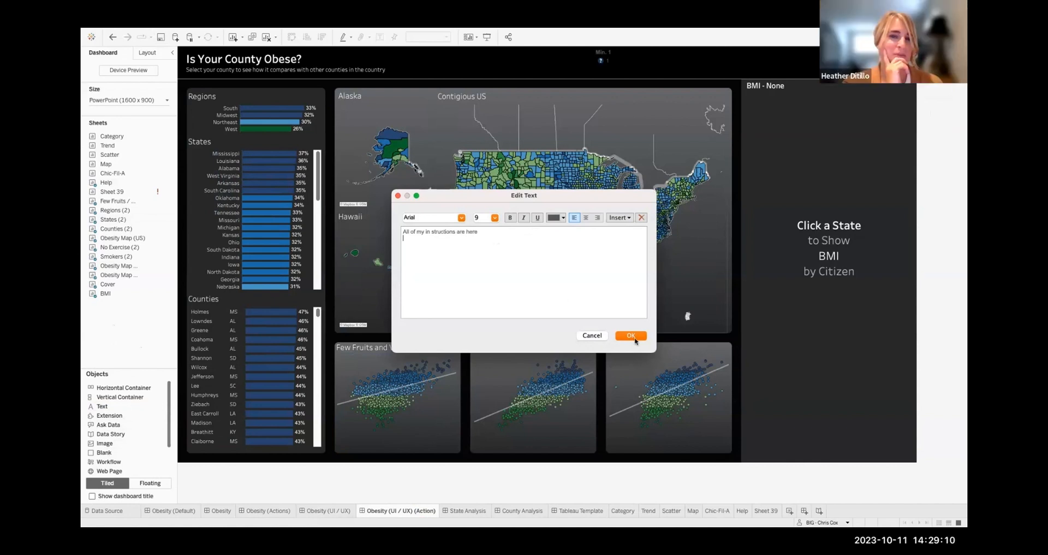
pyautogui.moveTo(508, 237); pyautogui.dragTo(321, 215)
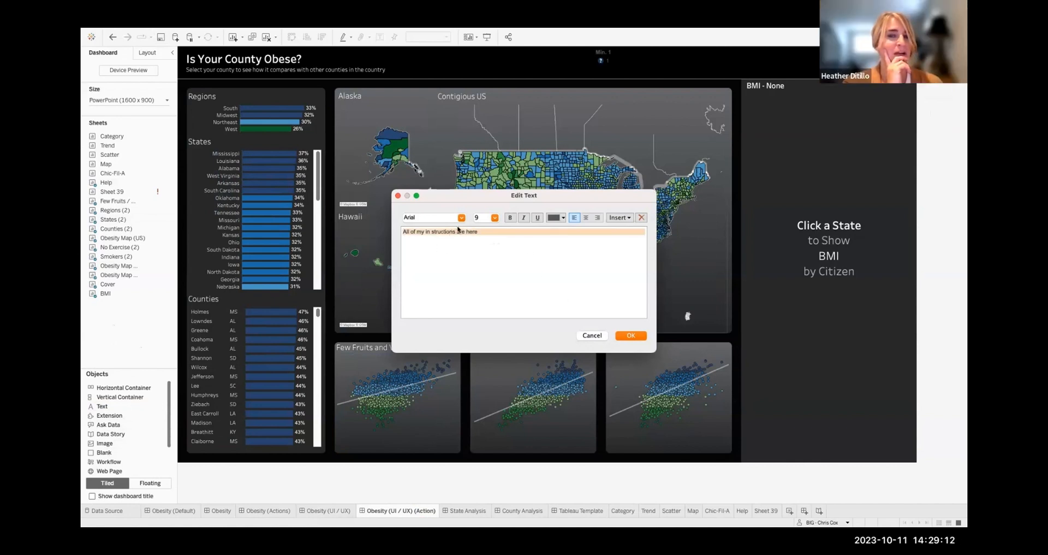
pyautogui.click(494, 217)
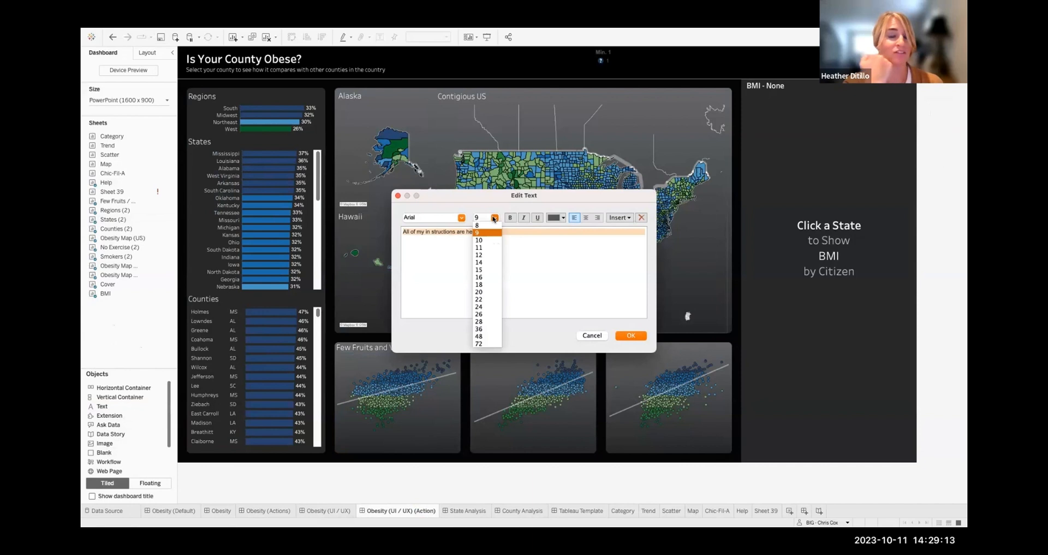
pyautogui.click(484, 269)
pyautogui.click(563, 217)
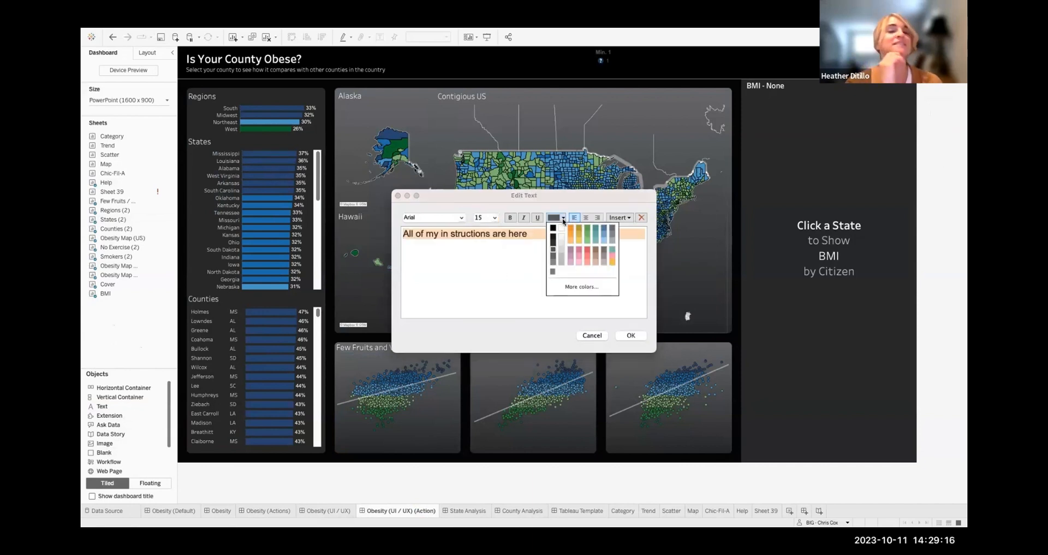
pyautogui.click(561, 228)
pyautogui.click(573, 290)
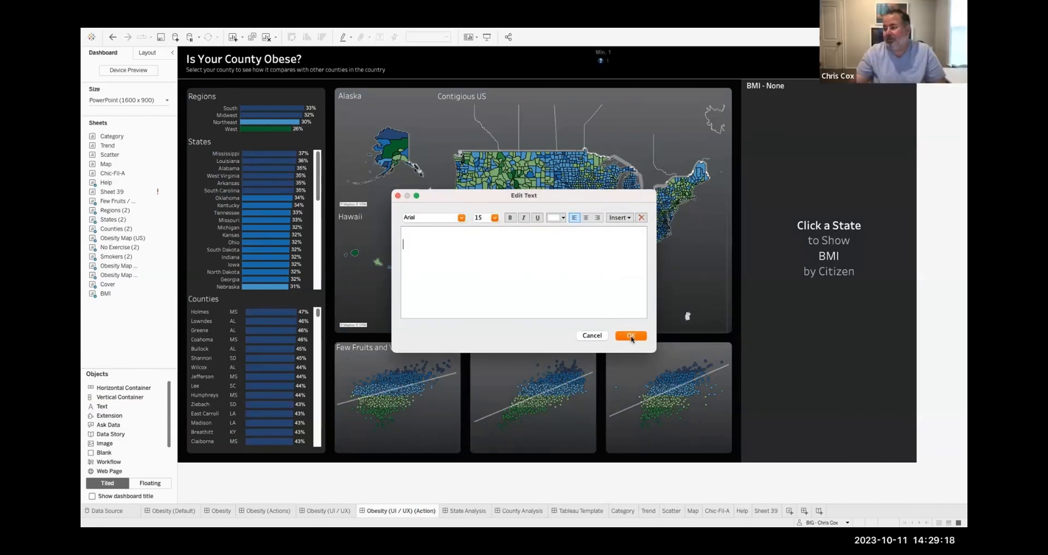
pyautogui.click(631, 336)
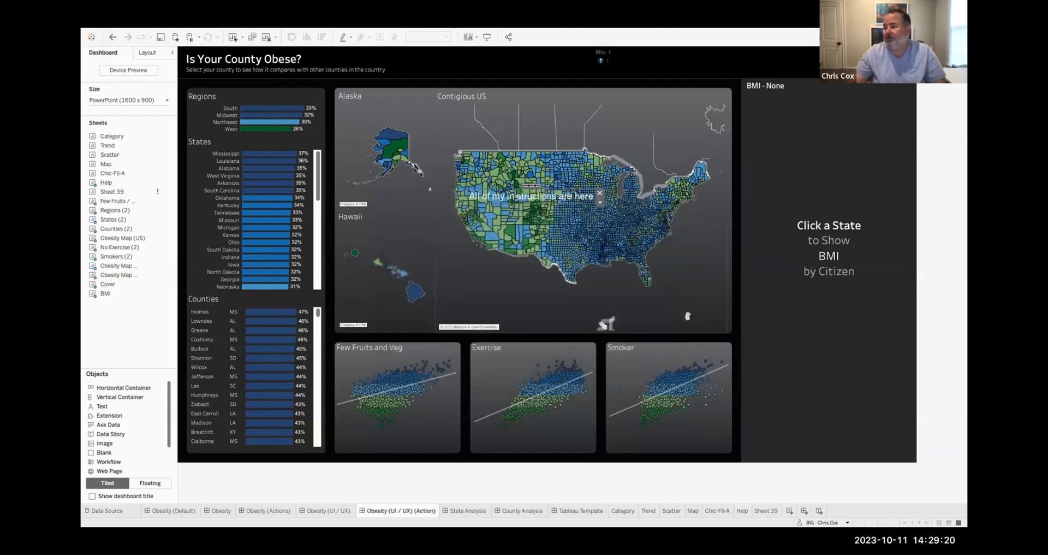
# Give the text box a white background, black text and a solid border
pyautogui.click(153, 52)
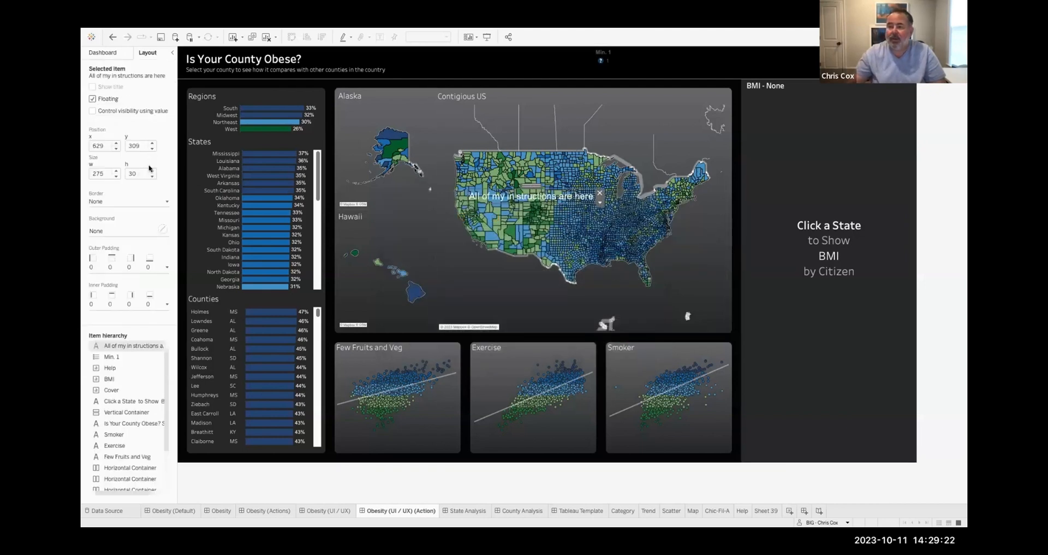
pyautogui.click(160, 227)
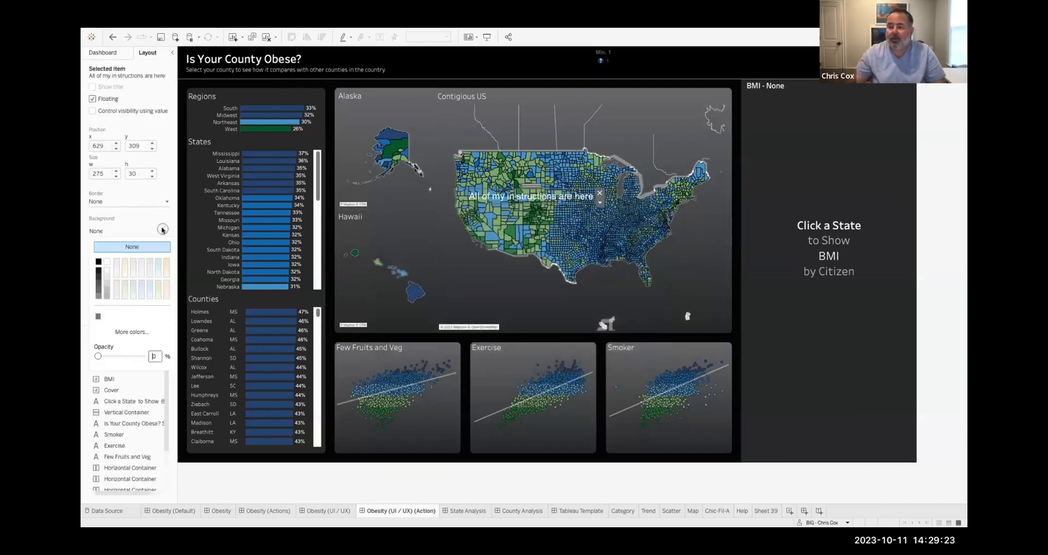
pyautogui.click(107, 262)
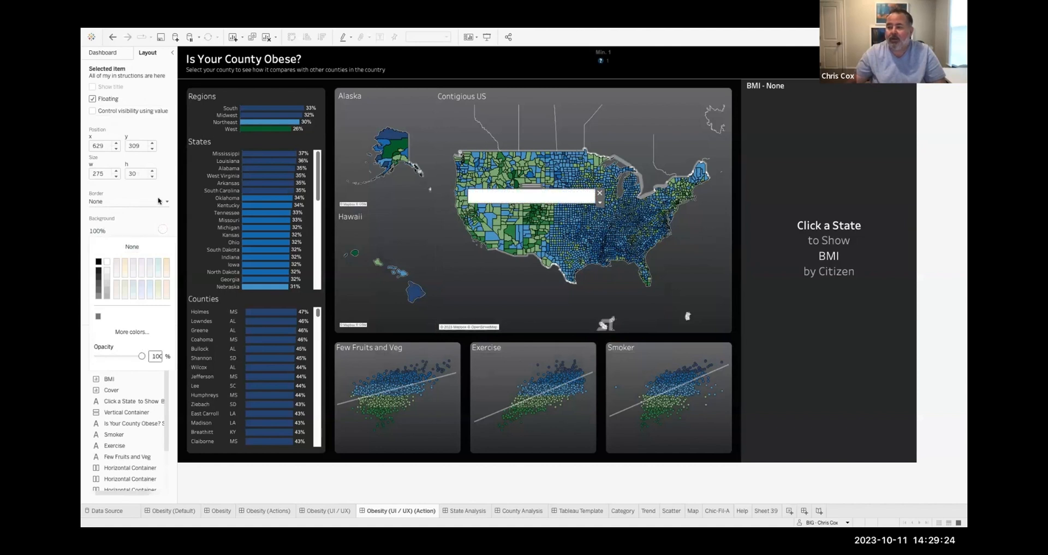
pyautogui.doubleClick(540, 192)
pyautogui.click(554, 218)
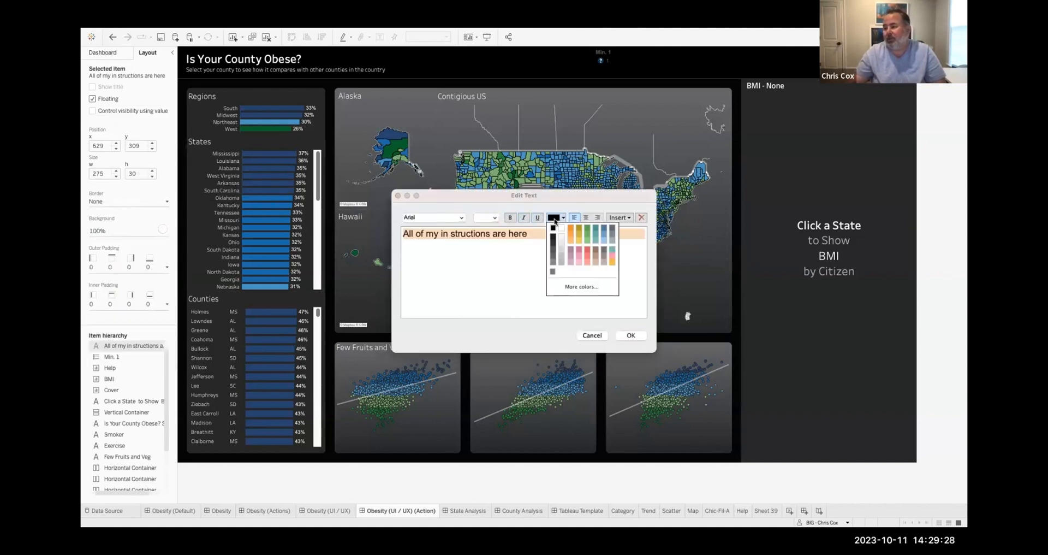
pyautogui.click(553, 228)
pyautogui.click(630, 335)
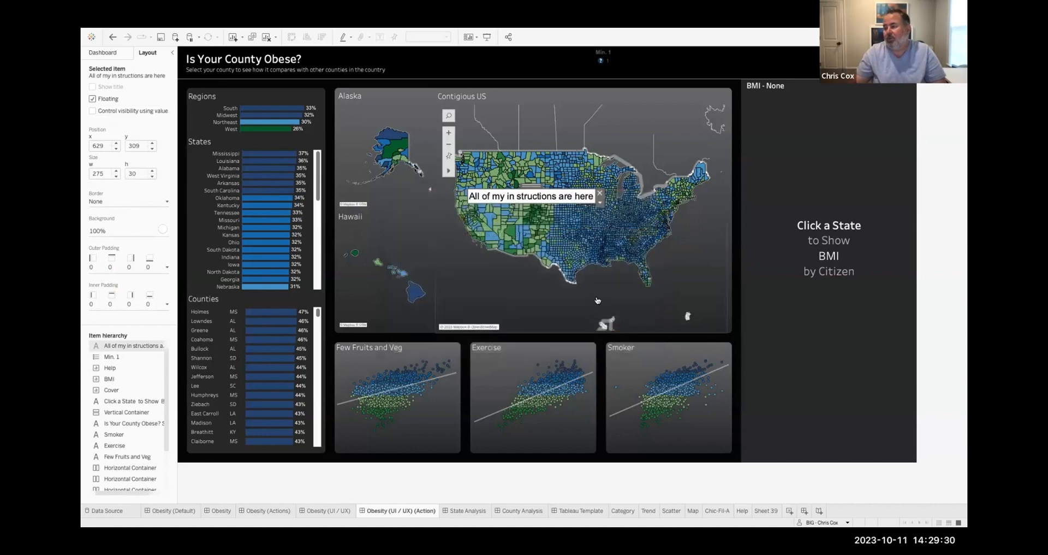
pyautogui.click(109, 203)
pyautogui.click(127, 230)
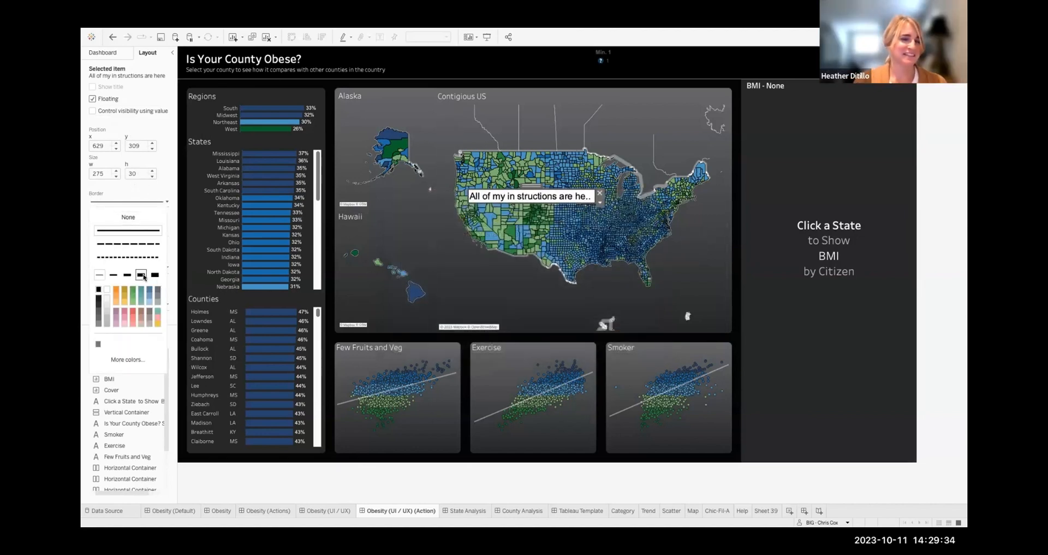
pyautogui.click(153, 186)
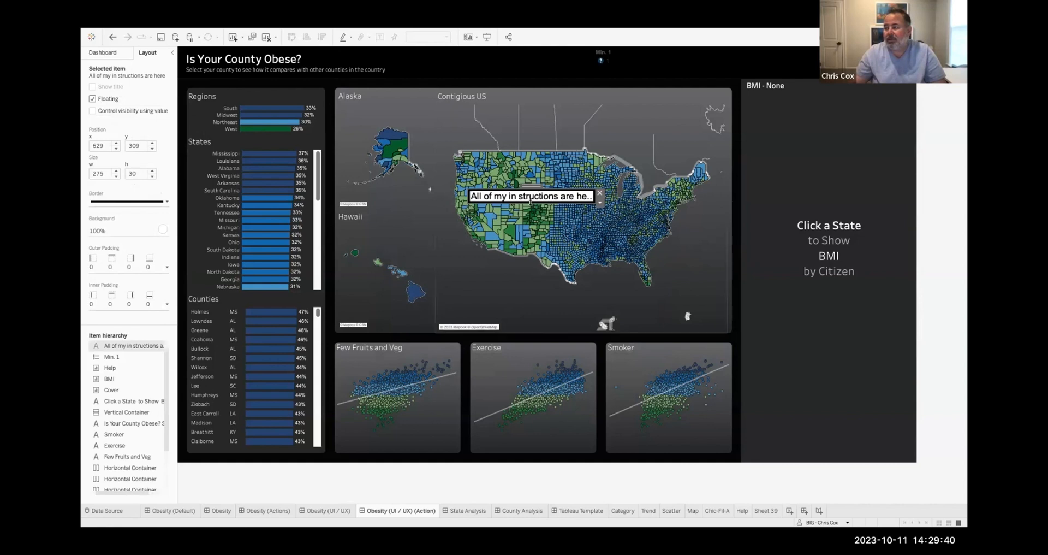
# Make the instructions text box taller and move it to the top of the BMI panel
pyautogui.moveTo(533, 203); pyautogui.dragTo(531, 315)
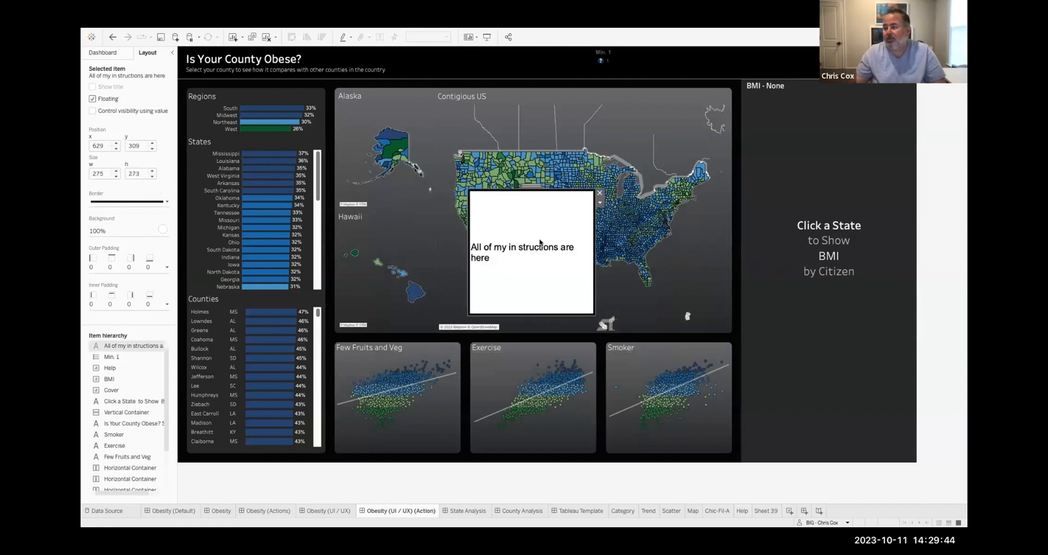
pyautogui.moveTo(530, 184); pyautogui.dragTo(846, 95)
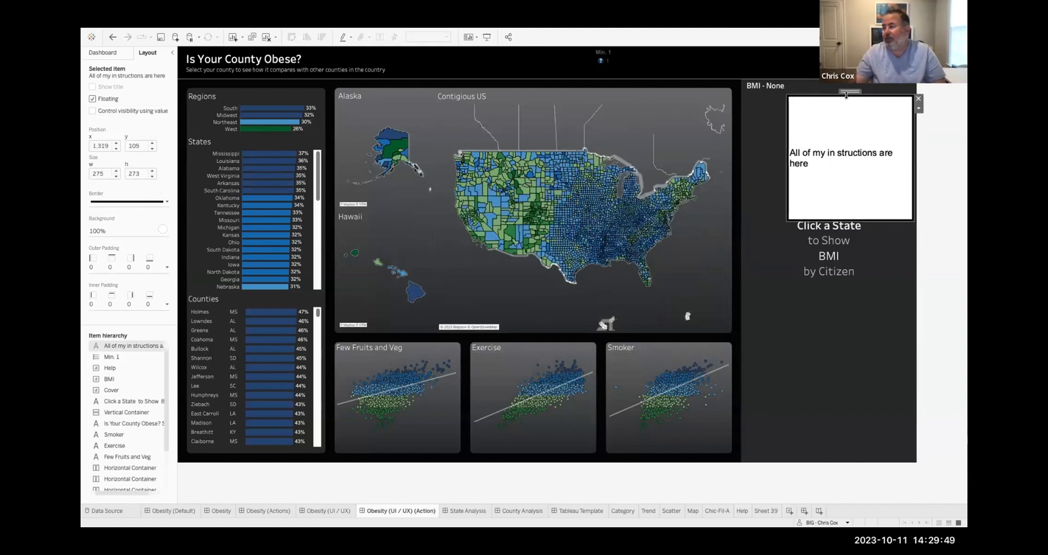
# Add a Show/Hide button for the text box in the panel's top-right corner
pyautogui.click(919, 109)
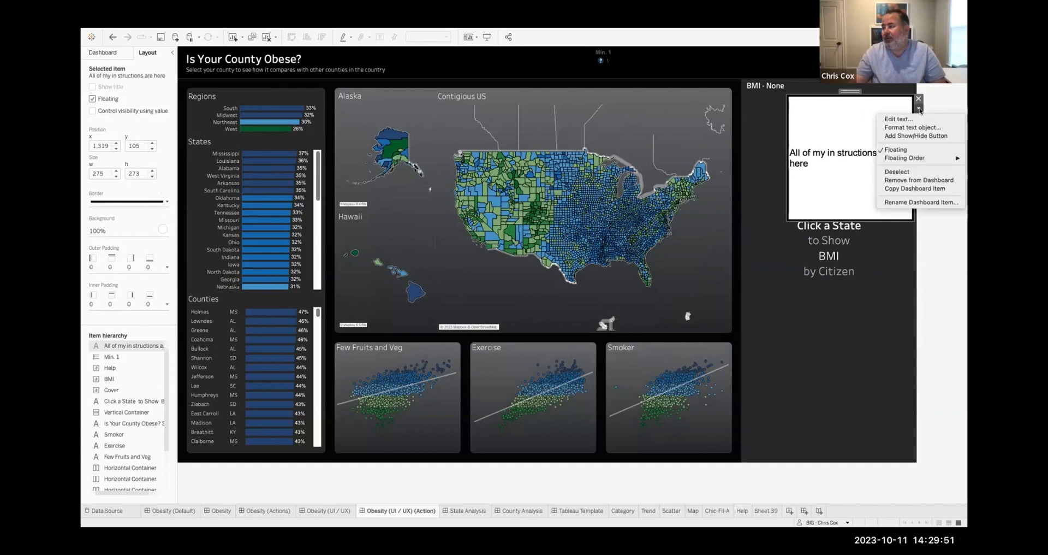
pyautogui.click(919, 136)
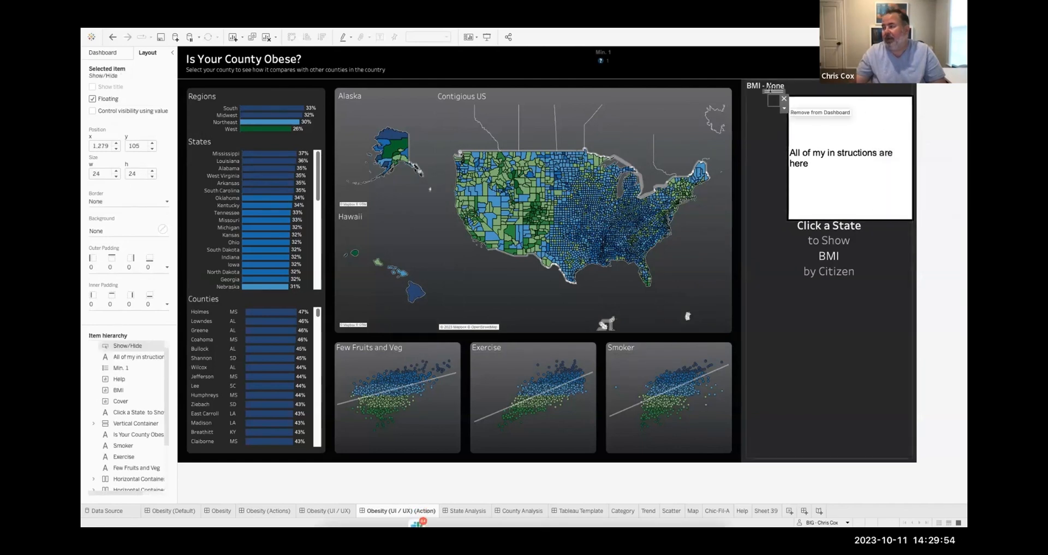
pyautogui.moveTo(774, 98); pyautogui.dragTo(841, 63)
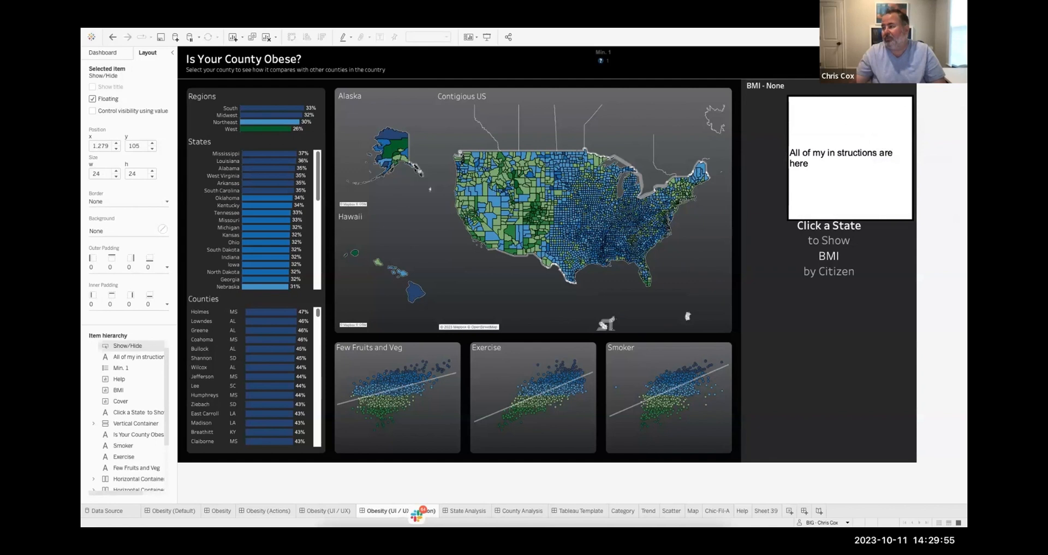
pyautogui.click(852, 76)
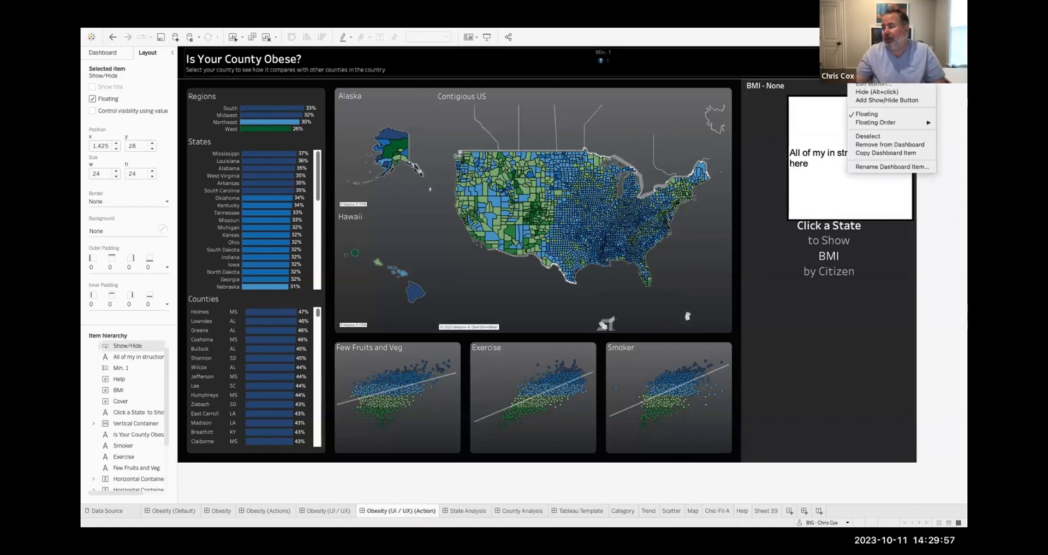
pyautogui.click(863, 85)
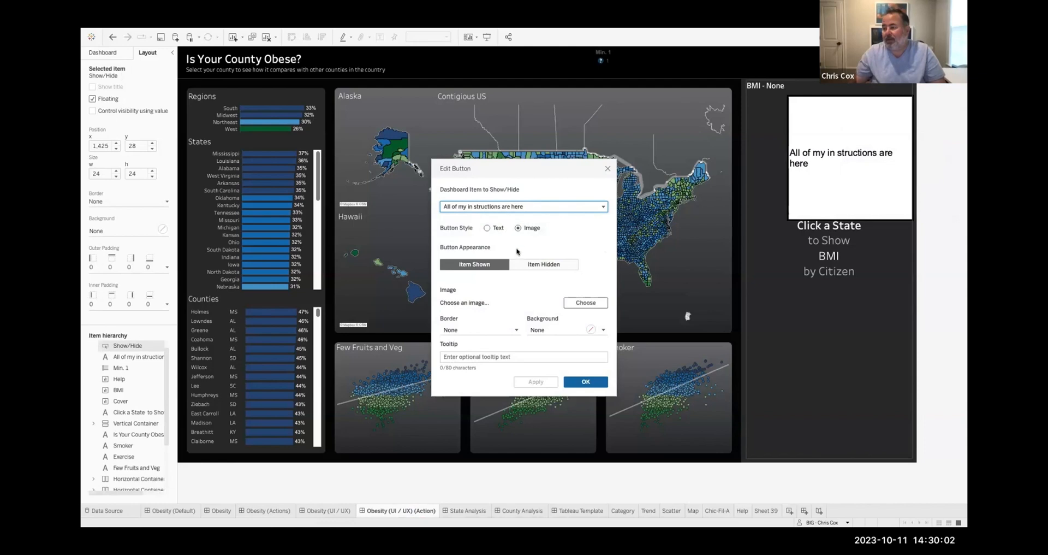
# Set the button image to cookie.png from My Tableau Repository > Shapes > BI Shapes, then test it
pyautogui.click(598, 303)
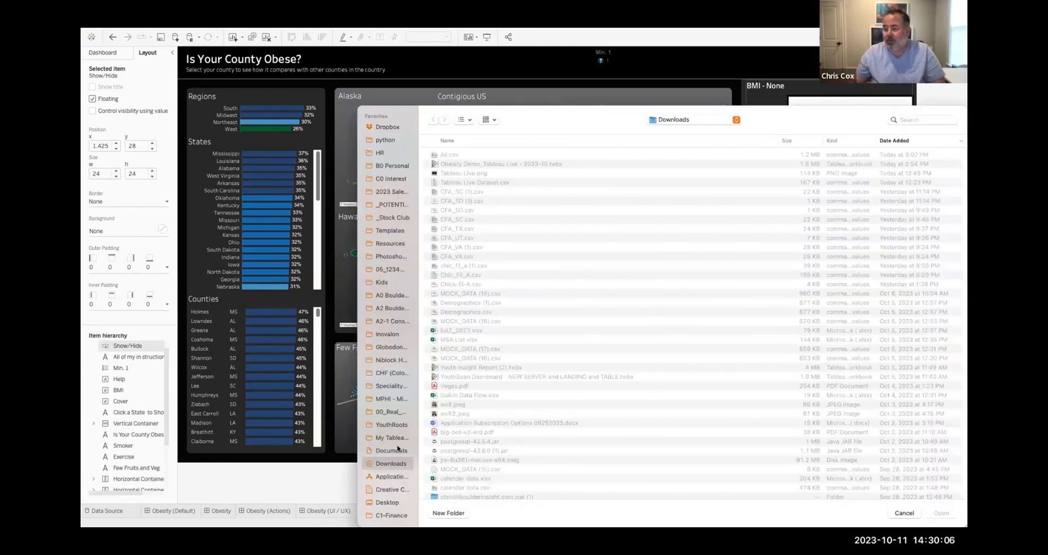
pyautogui.click(396, 438)
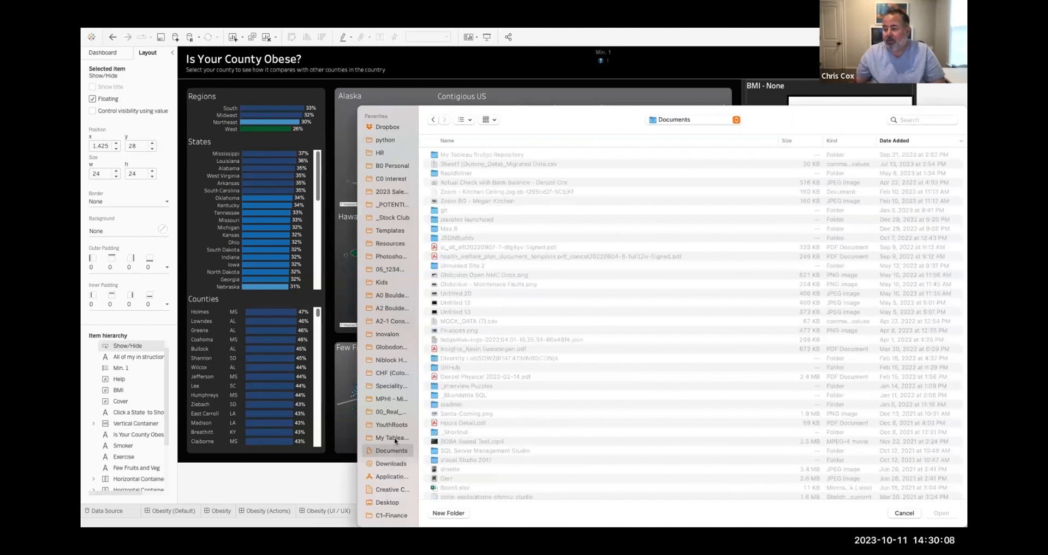
pyautogui.doubleClick(456, 192)
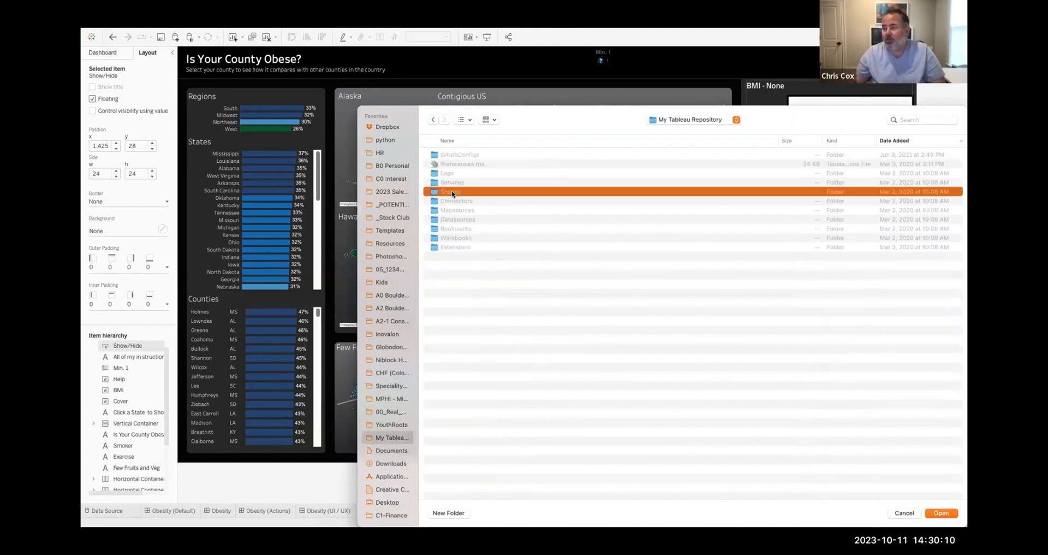
pyautogui.click(457, 140)
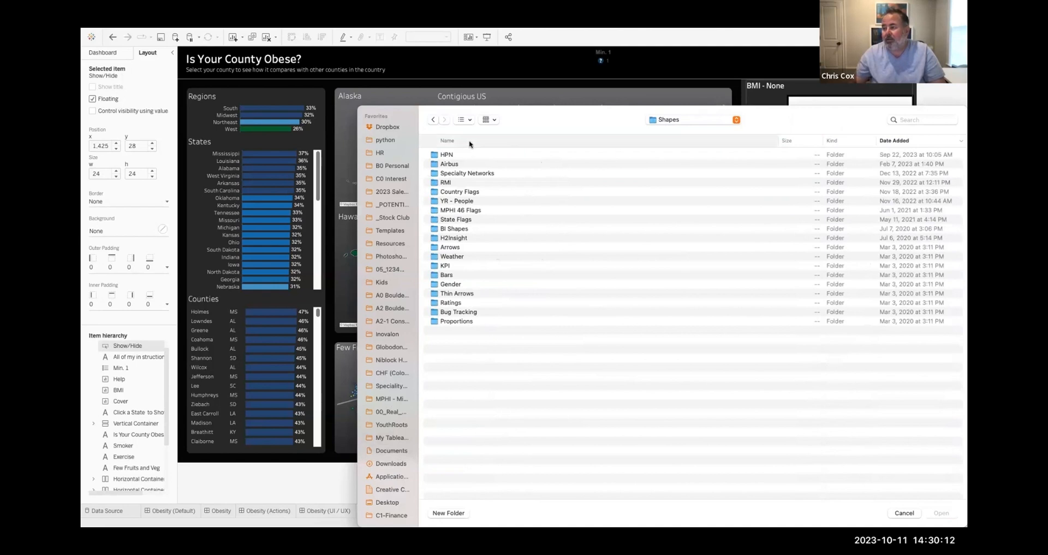
pyautogui.doubleClick(455, 182)
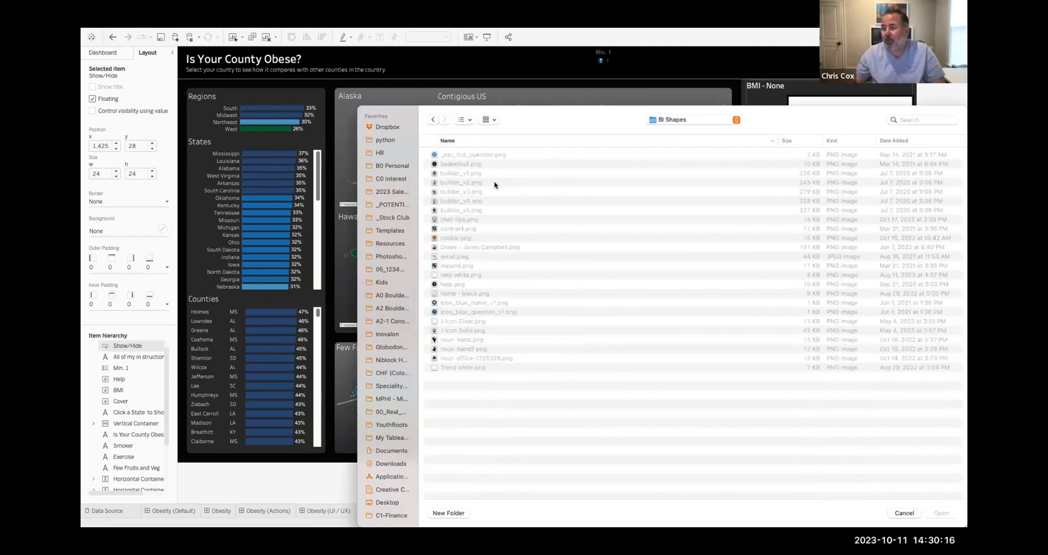
pyautogui.doubleClick(455, 239)
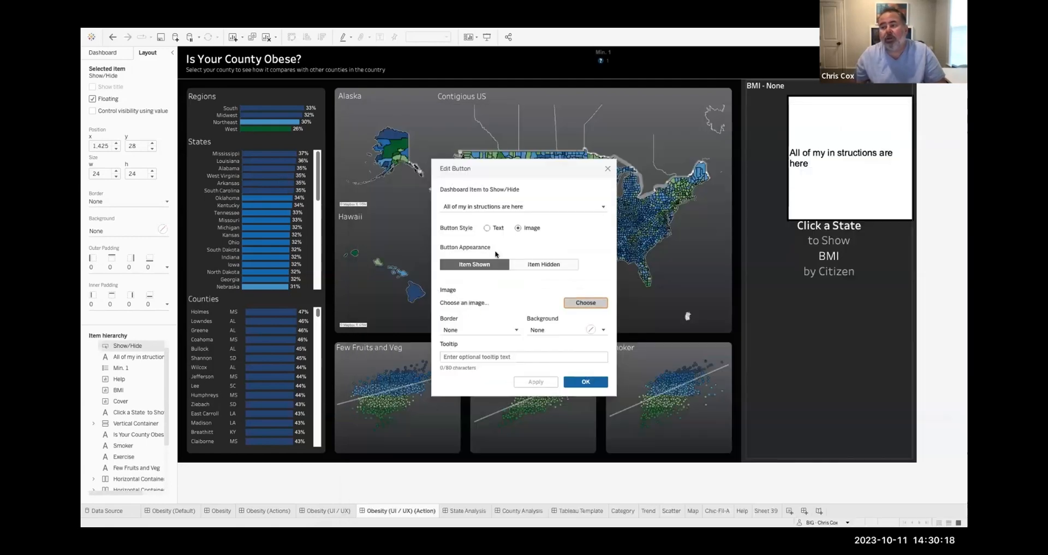
pyautogui.click(586, 382)
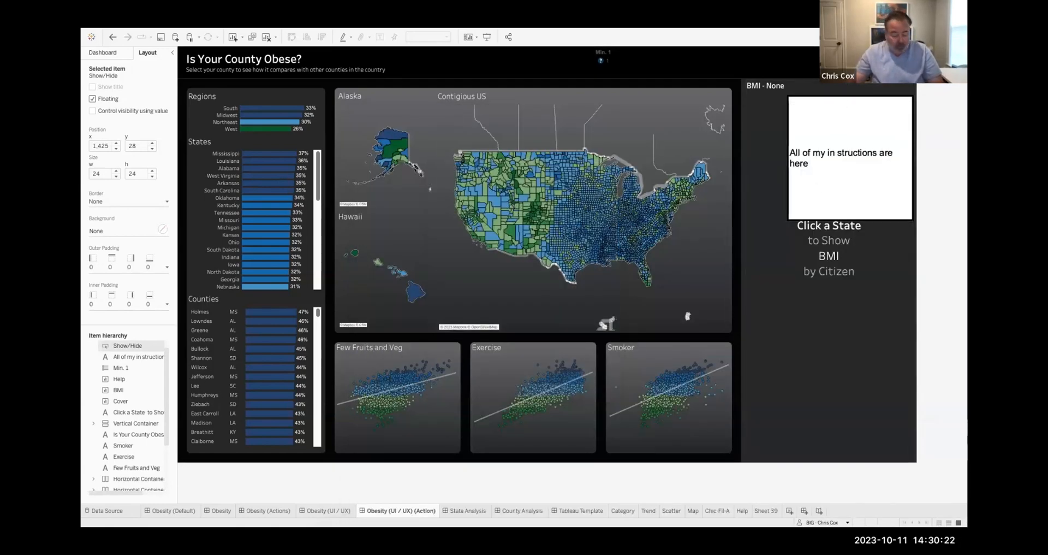
pyautogui.keyDown('alt'); pyautogui.click(841, 65); pyautogui.keyUp('alt')
# Toggle the instructions box with the button, then open the button's Edit Button settings
pyautogui.keyDown('alt'); pyautogui.click(841, 65); pyautogui.keyUp('alt')
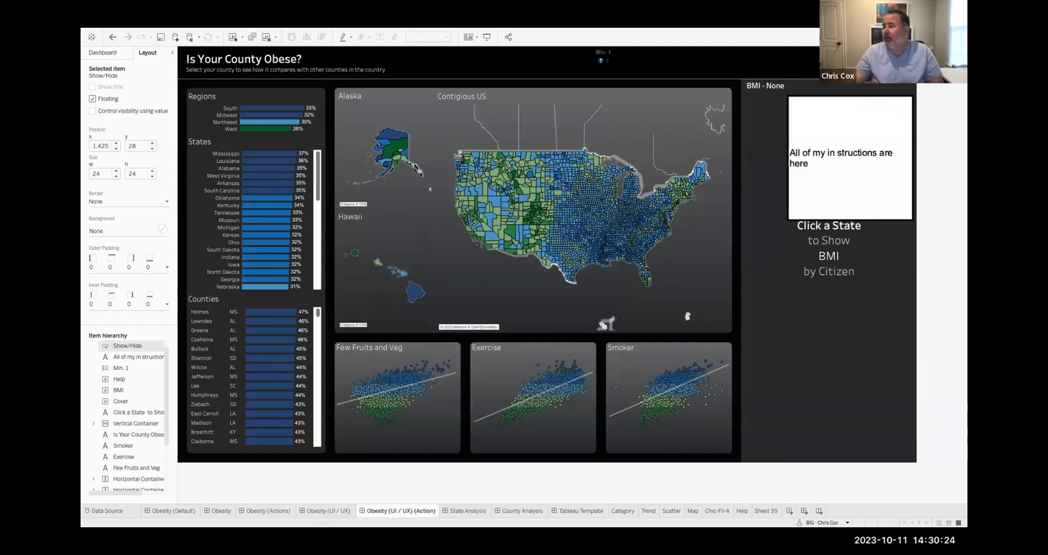
pyautogui.click(953, 125)
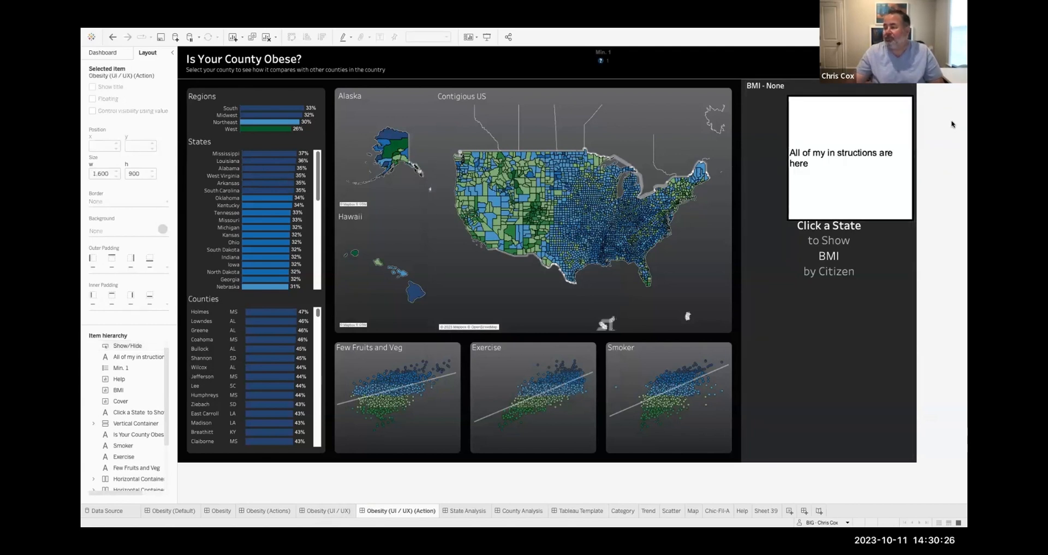
pyautogui.keyDown('alt'); pyautogui.click(841, 65); pyautogui.keyUp('alt')
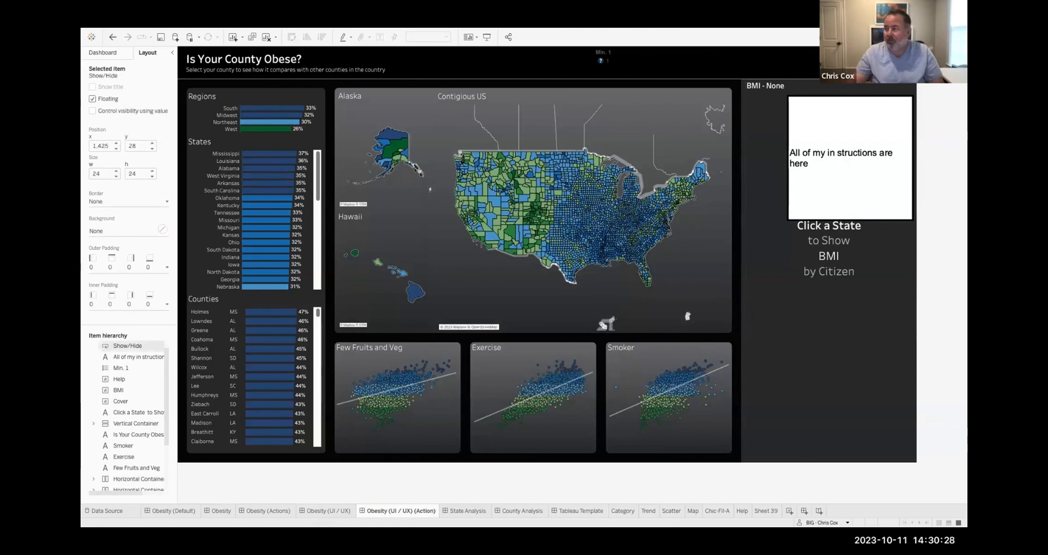
pyautogui.click(920, 100)
pyautogui.click(841, 65)
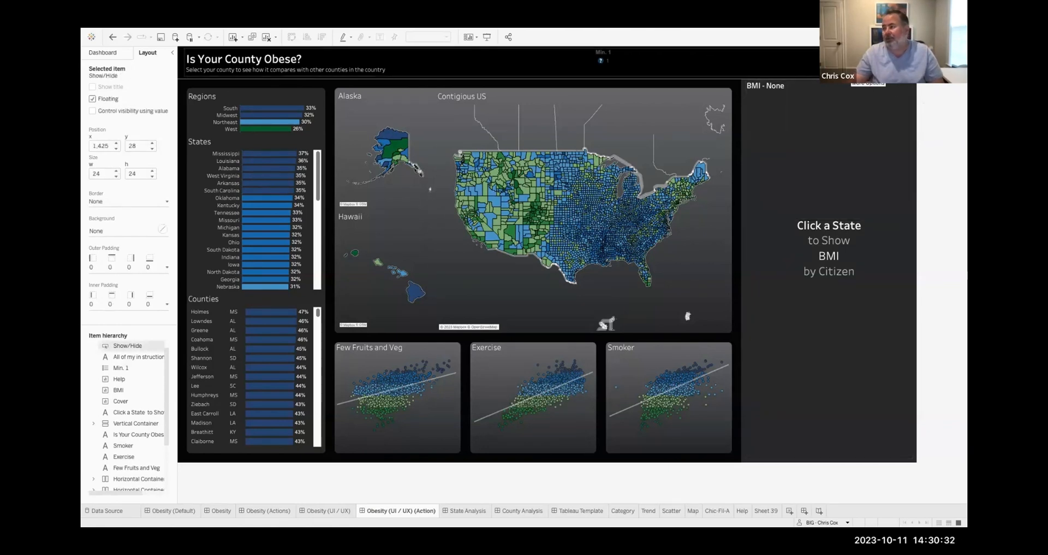
pyautogui.click(851, 73)
pyautogui.click(868, 84)
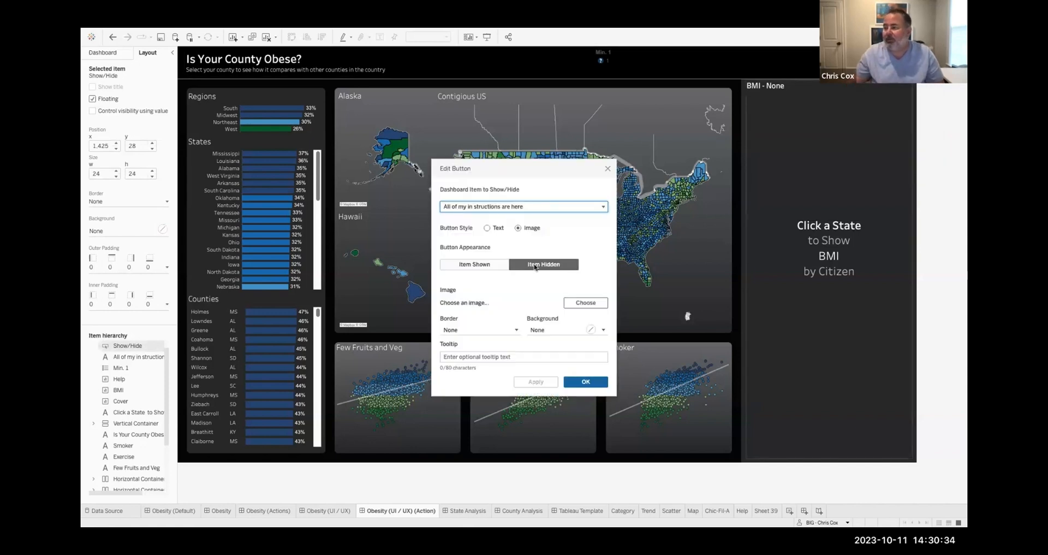
# Set the Item Hidden image to cookie.png as well and apply
pyautogui.click(475, 264)
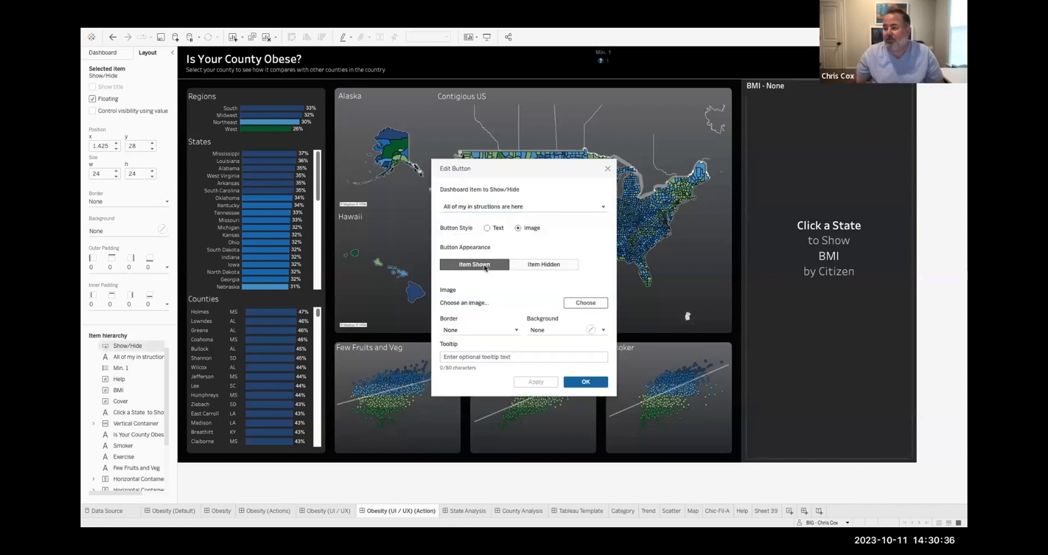
pyautogui.click(544, 265)
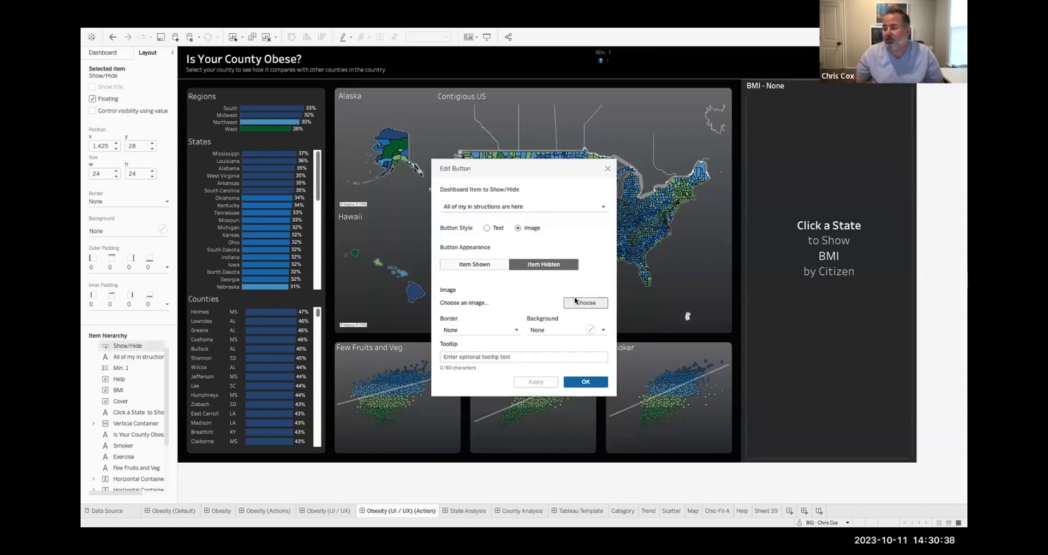
pyautogui.click(582, 303)
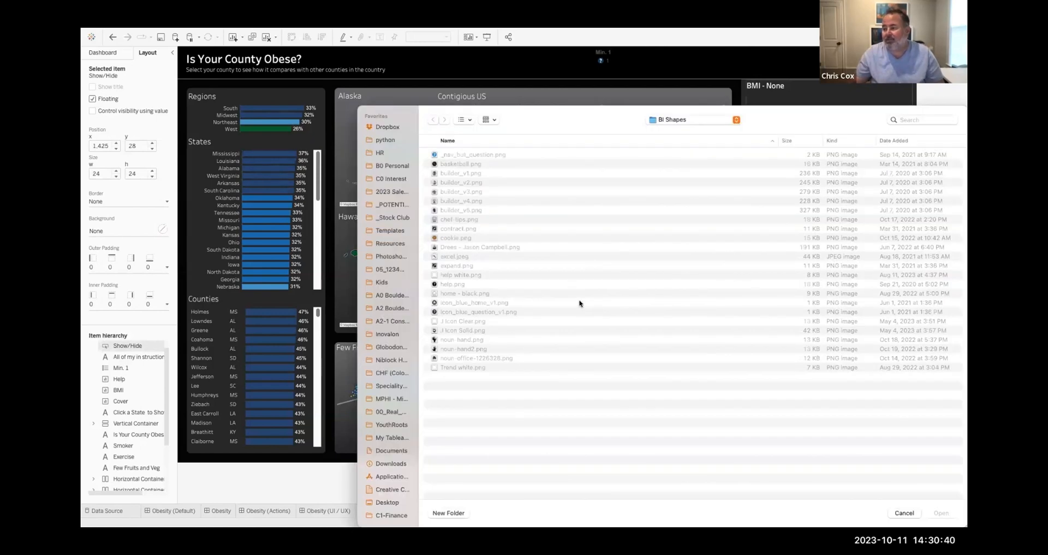
pyautogui.click(447, 239)
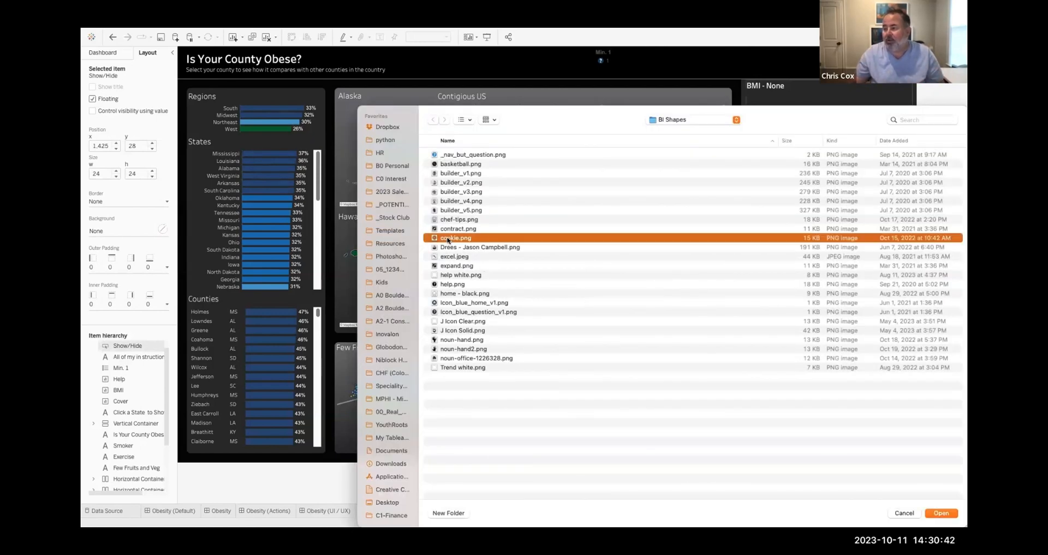
pyautogui.click(940, 512)
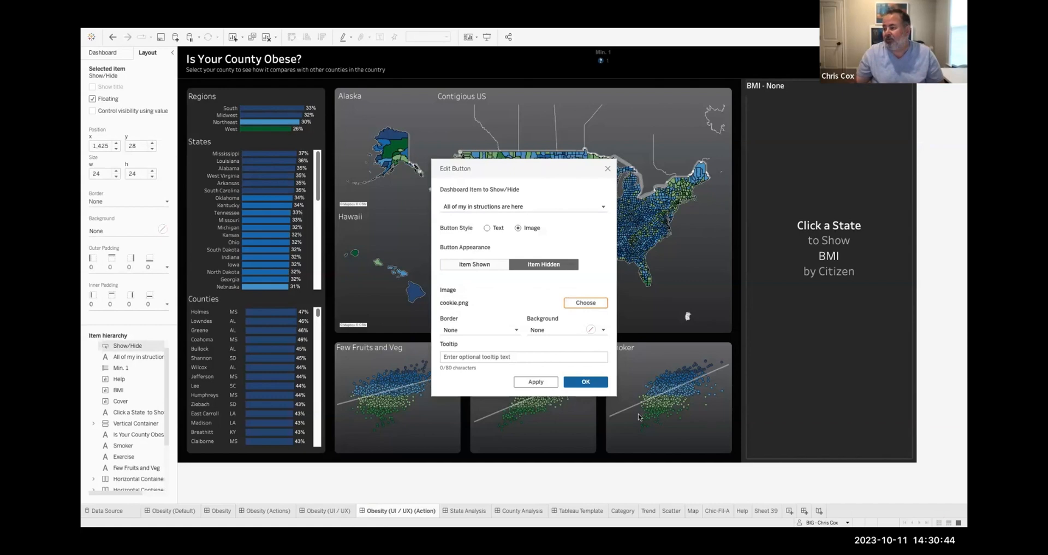
pyautogui.click(585, 382)
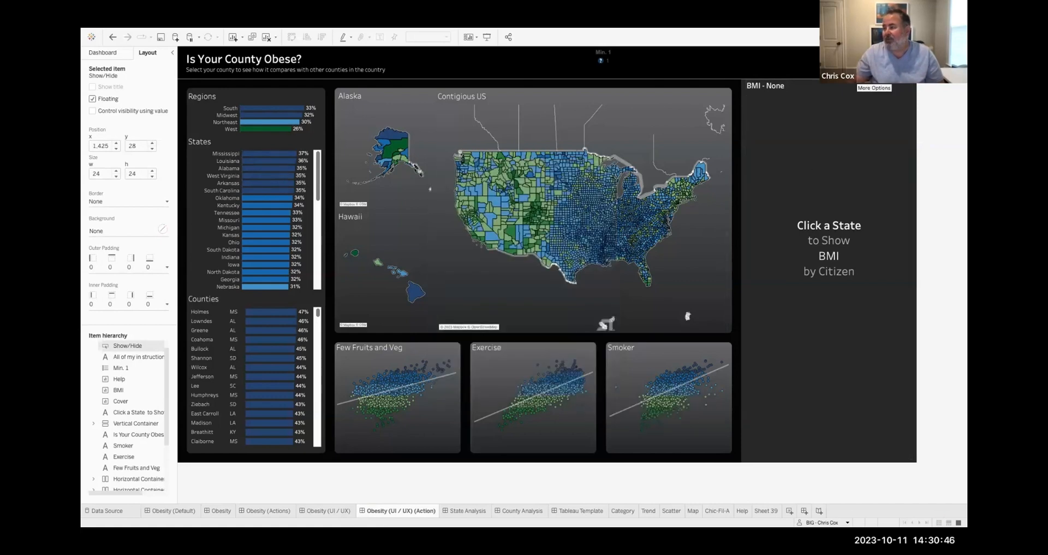
# Test the Show/Hide button by toggling the instructions box several times
pyautogui.keyDown('alt'); pyautogui.click(841, 64); pyautogui.keyUp('alt')
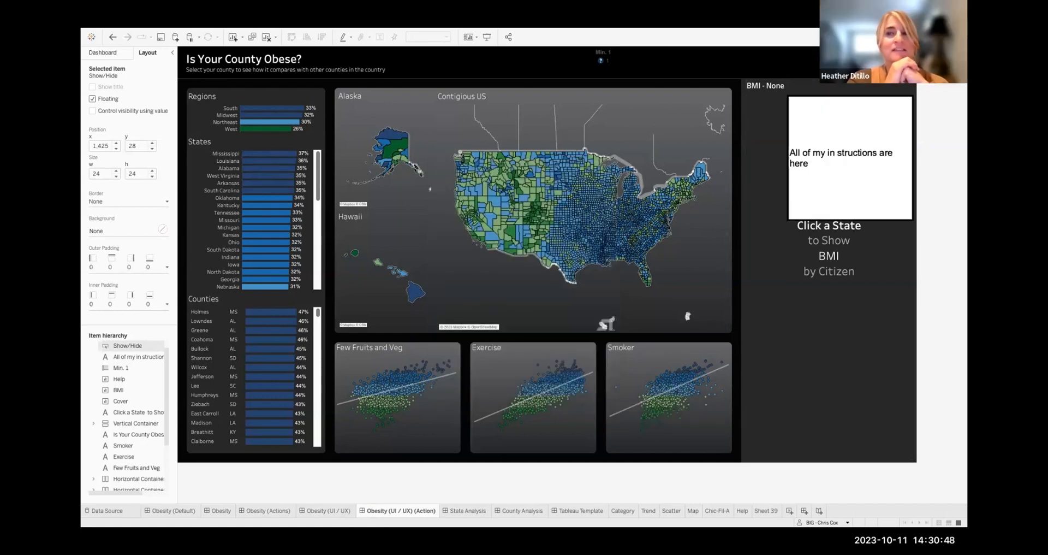
pyautogui.keyDown('alt'); pyautogui.click(841, 64); pyautogui.keyUp('alt')
pyautogui.keyDown('alt'); pyautogui.click(842, 65); pyautogui.keyUp('alt')
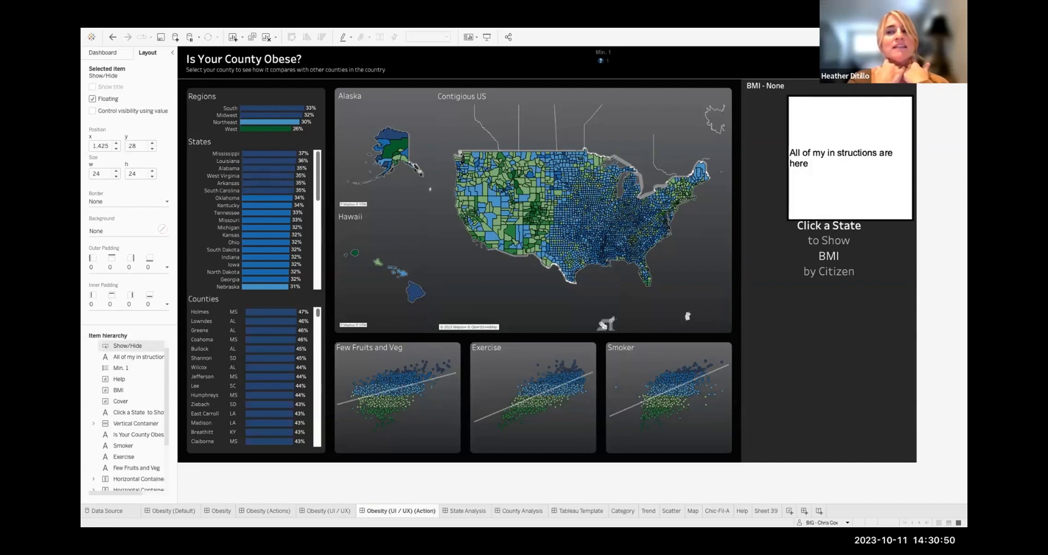
pyautogui.keyDown('alt'); pyautogui.click(841, 65); pyautogui.keyUp('alt')
pyautogui.click(961, 89)
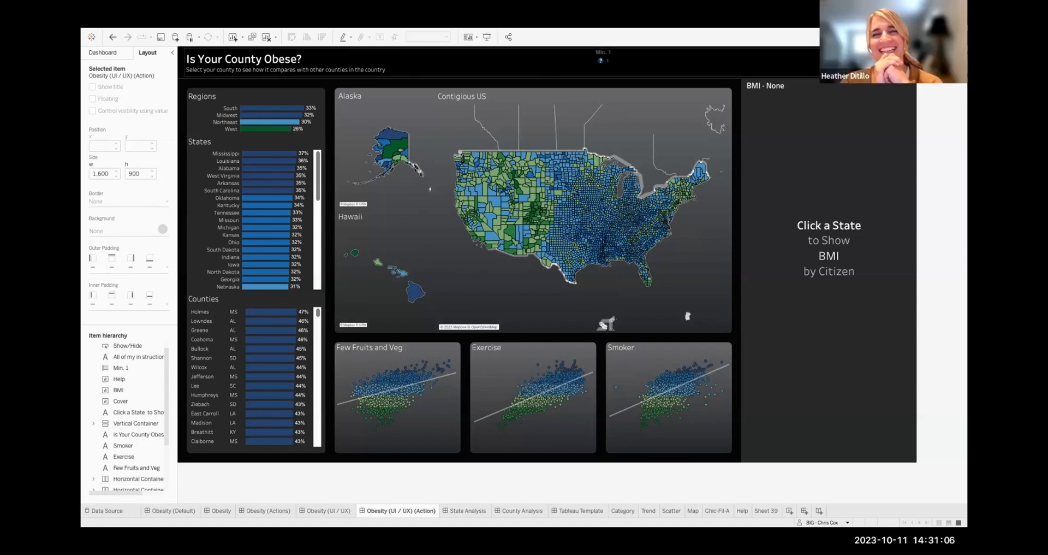
# Remove the floating Min. 1 object from the dashboard
pyautogui.click(838, 62)
pyautogui.click(603, 54)
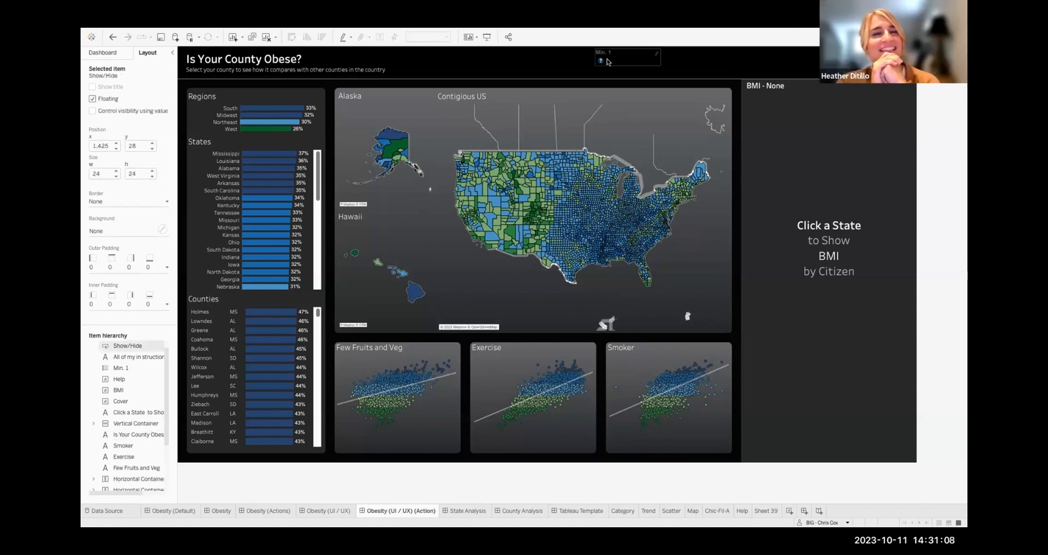
pyautogui.click(665, 52)
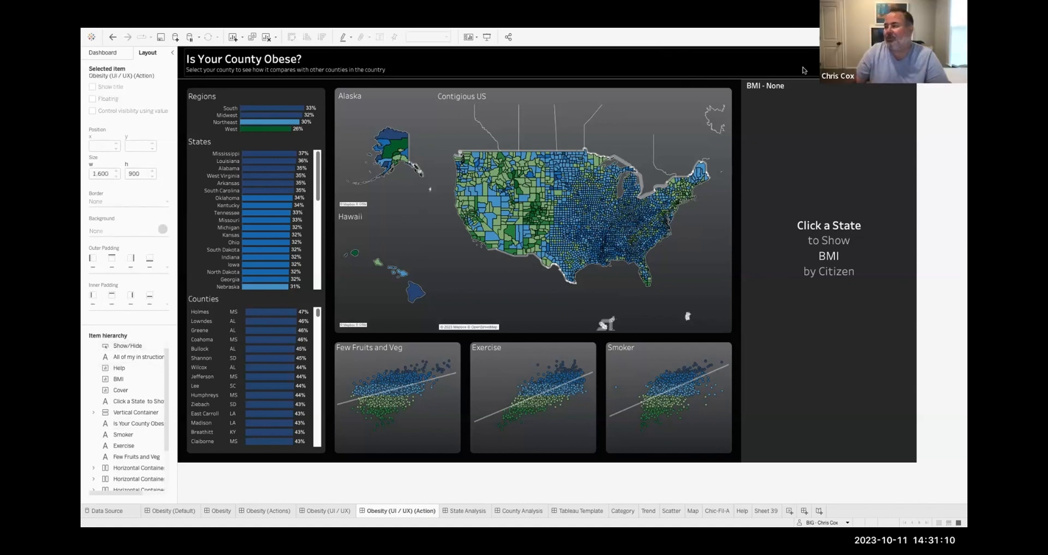
# Enlarge the Show/Hide button to 53 × 46 and reveal the instructions box
pyautogui.click(842, 64)
pyautogui.moveTo(836, 70); pyautogui.dragTo(823, 81)
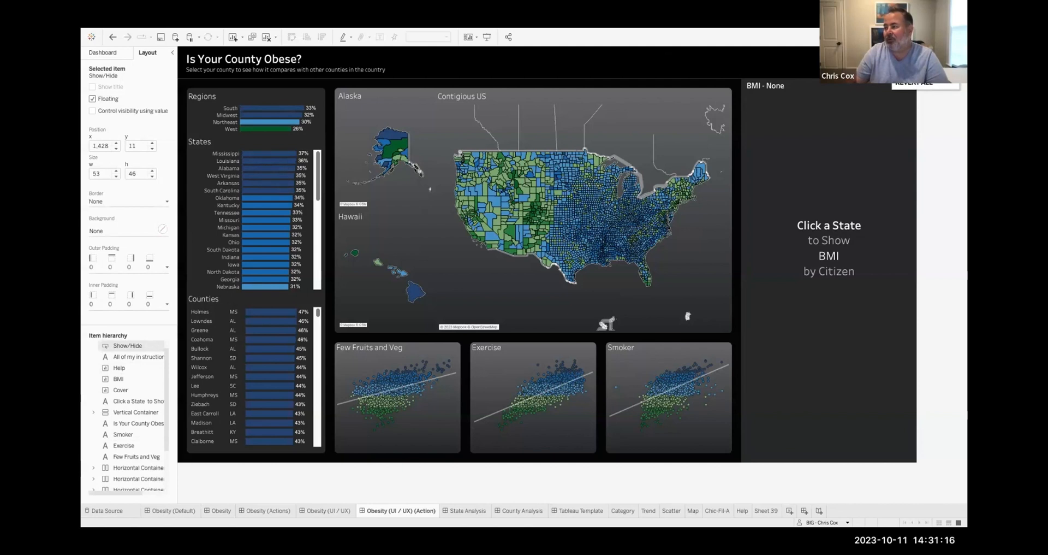
pyautogui.keyDown('alt'); pyautogui.click(848, 61); pyautogui.keyUp('alt')
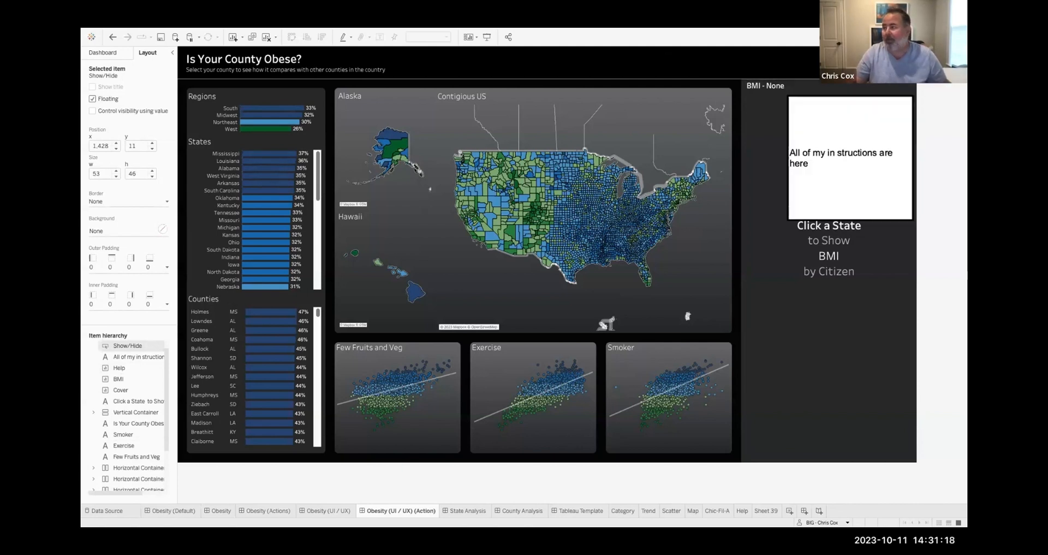
pyautogui.keyDown('alt'); pyautogui.click(849, 62); pyautogui.keyUp('alt')
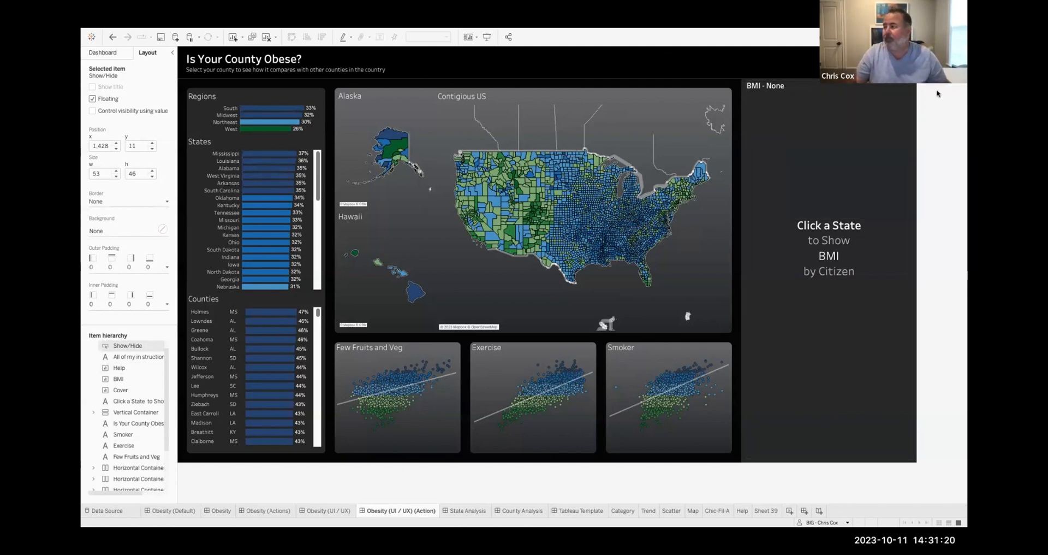
pyautogui.click(945, 91)
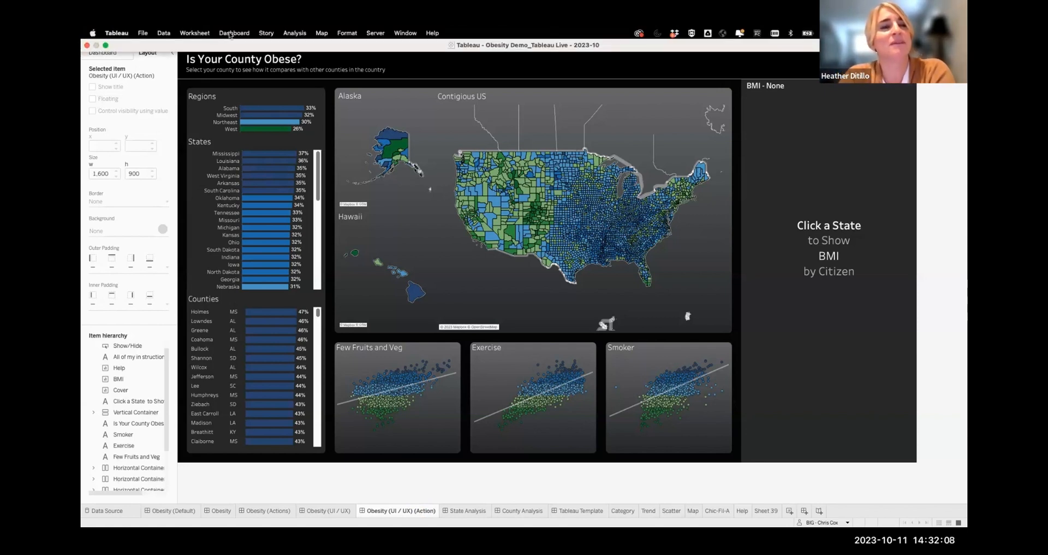
# Open the Population filter action for editing, then cancel both dialogs without saving
pyautogui.click(235, 33)
pyautogui.click(250, 170)
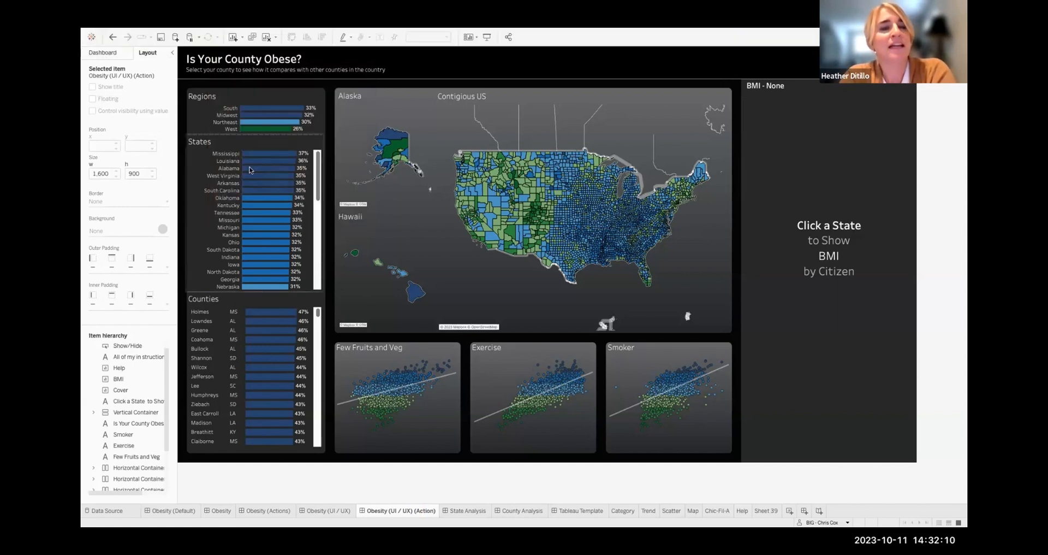
pyautogui.click(473, 238)
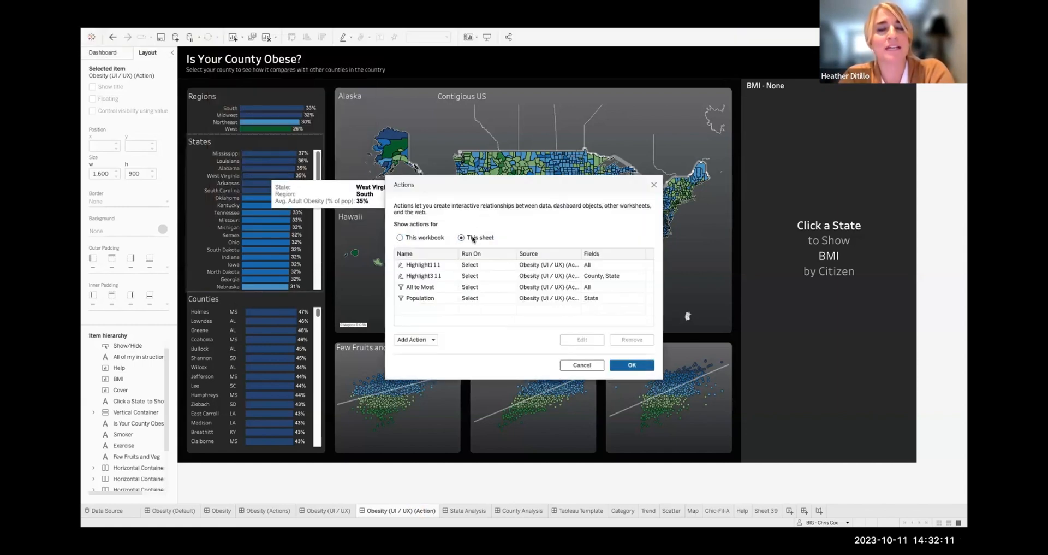
pyautogui.click(445, 298)
pyautogui.click(573, 339)
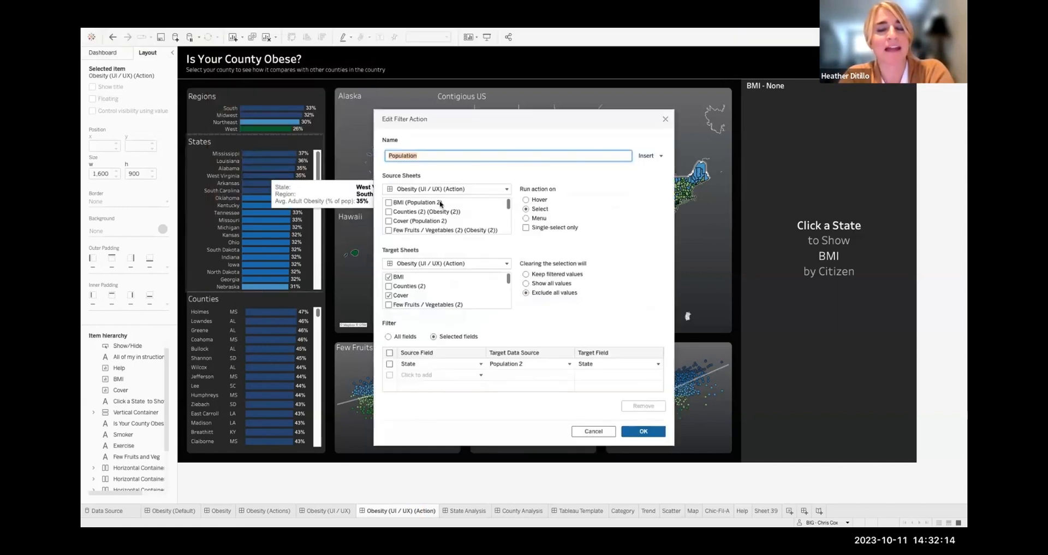
pyautogui.click(424, 154)
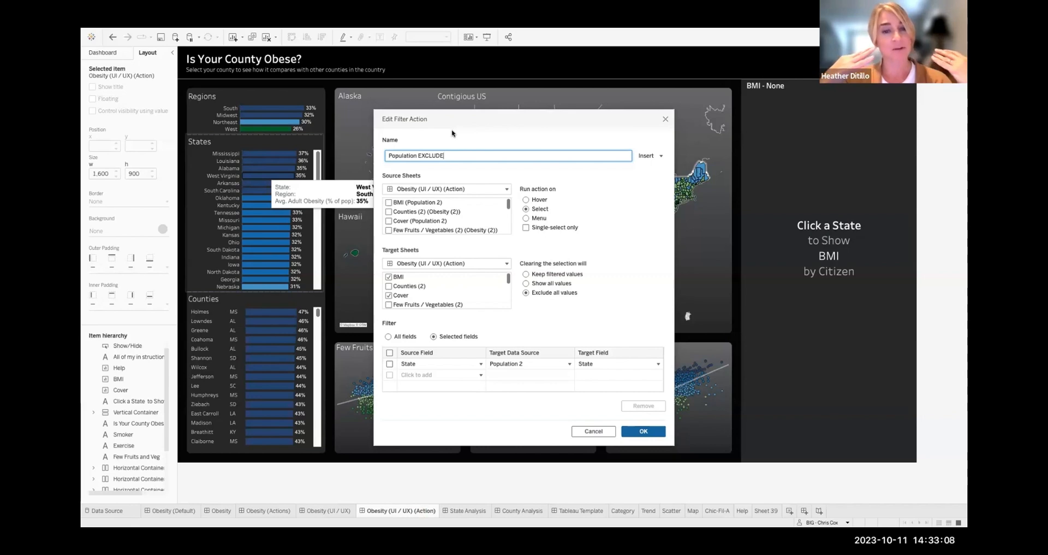
pyautogui.click(593, 431)
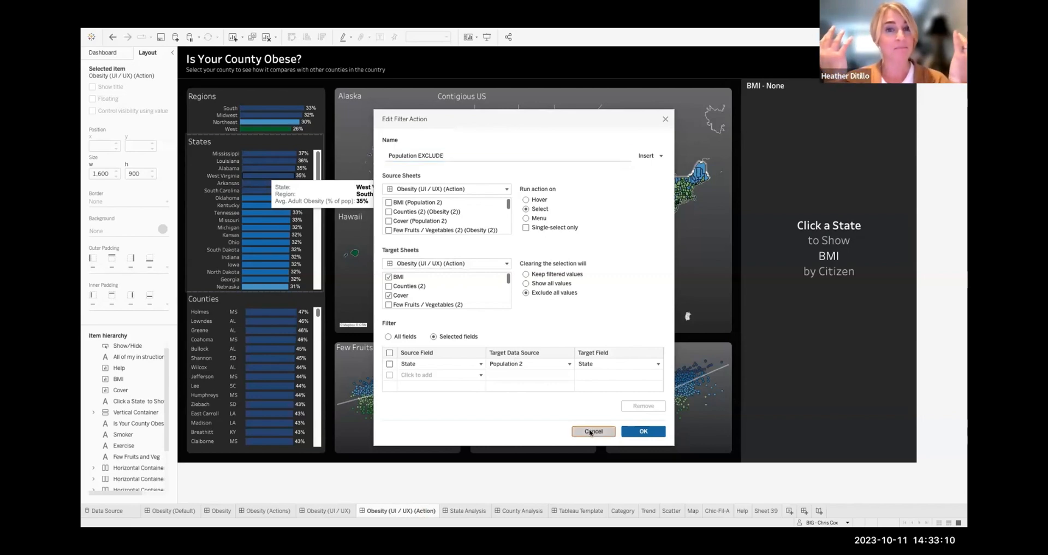
pyautogui.click(581, 366)
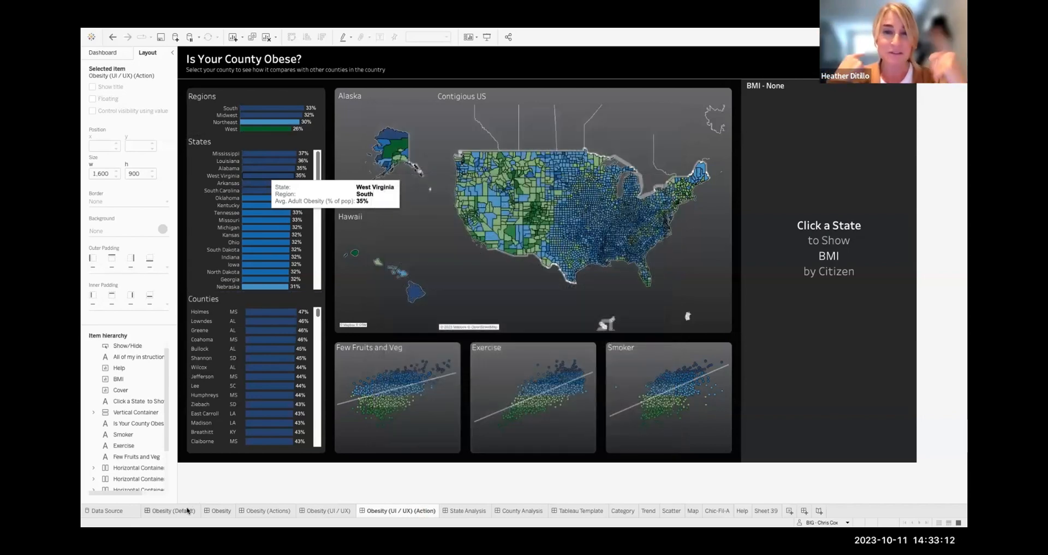
# Compare the Obesity and Obesity (Default) dashboards, then exclude West from the Obesity (Default) region filter
pyautogui.click(222, 511)
pyautogui.click(172, 511)
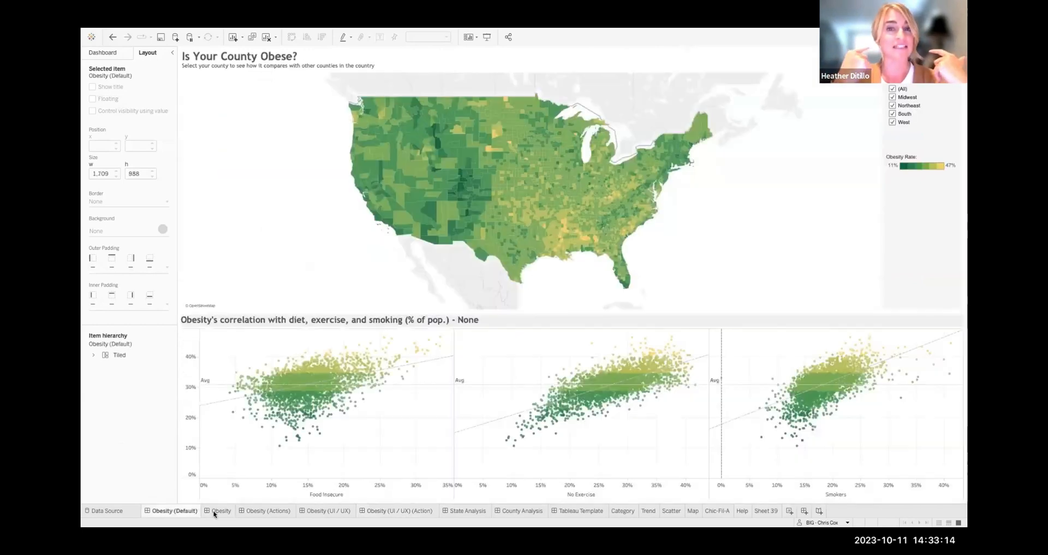
pyautogui.click(212, 510)
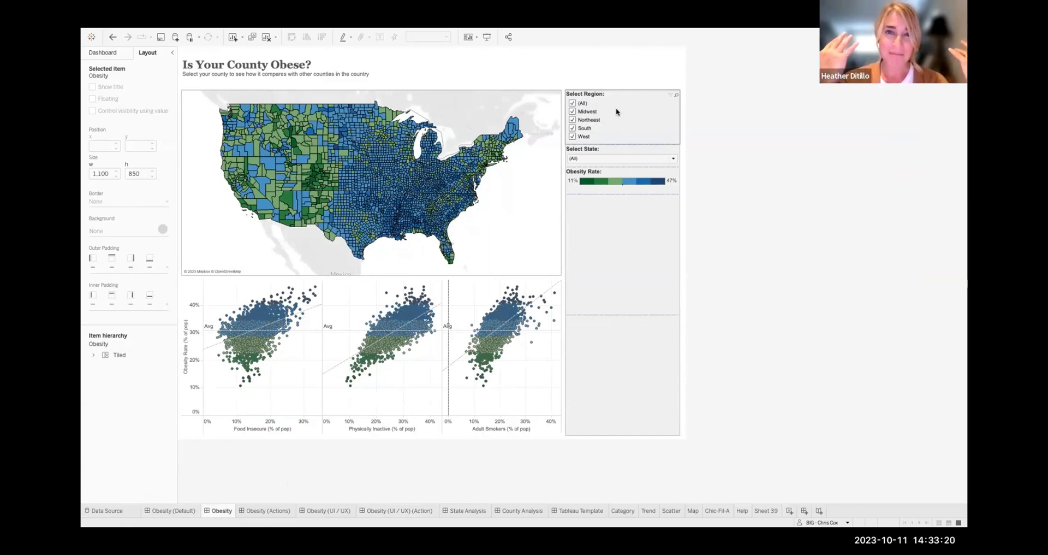
pyautogui.click(179, 511)
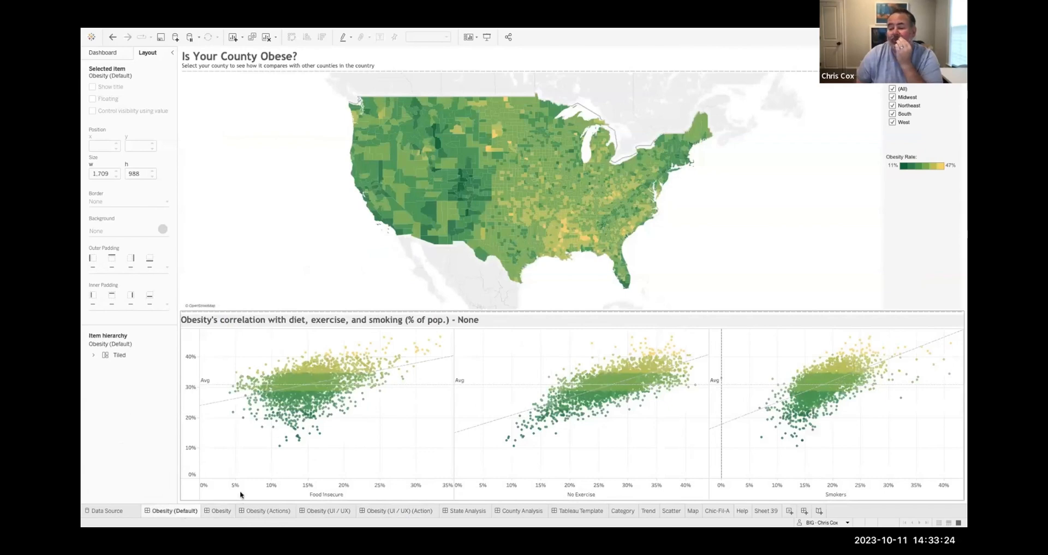
pyautogui.click(222, 510)
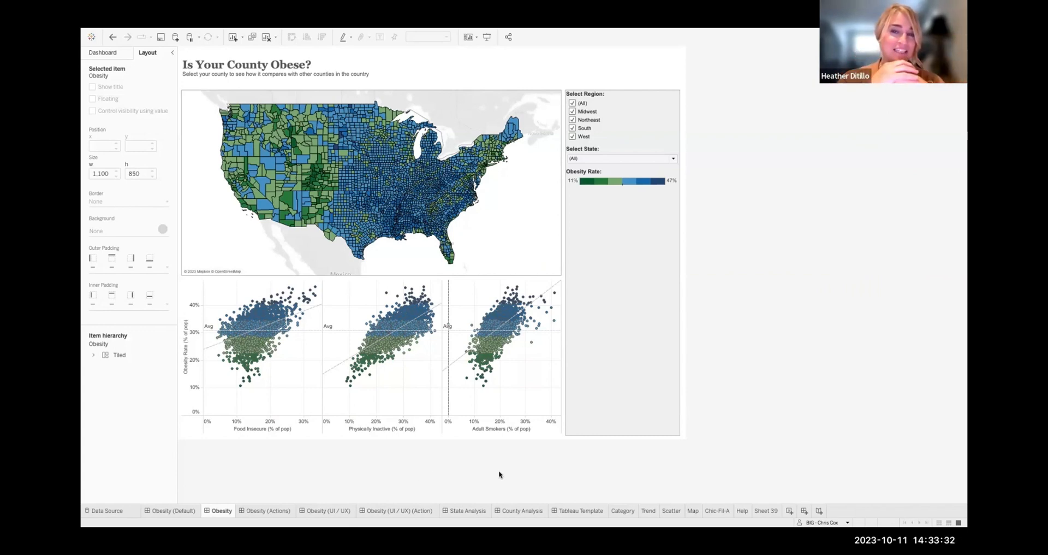
pyautogui.click(170, 510)
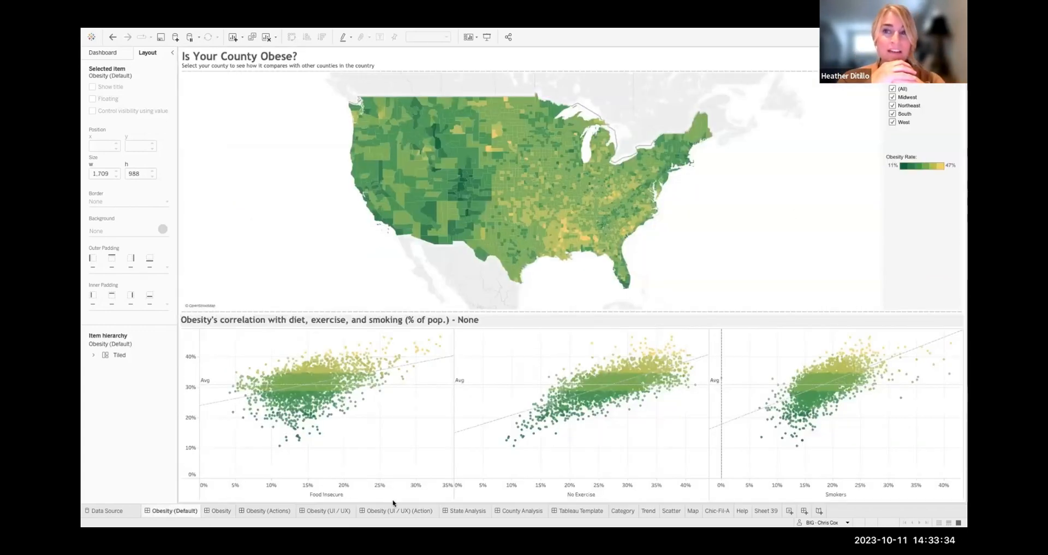
pyautogui.click(893, 123)
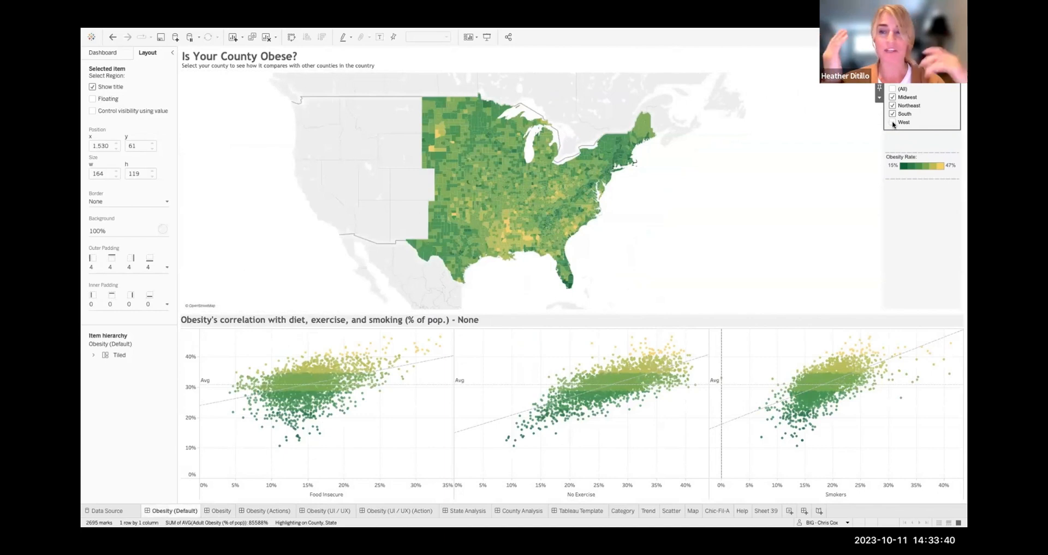
# Include West again in the region filter, toggle South off and back on, and select the map
pyautogui.click(893, 123)
pyautogui.click(894, 115)
pyautogui.click(893, 114)
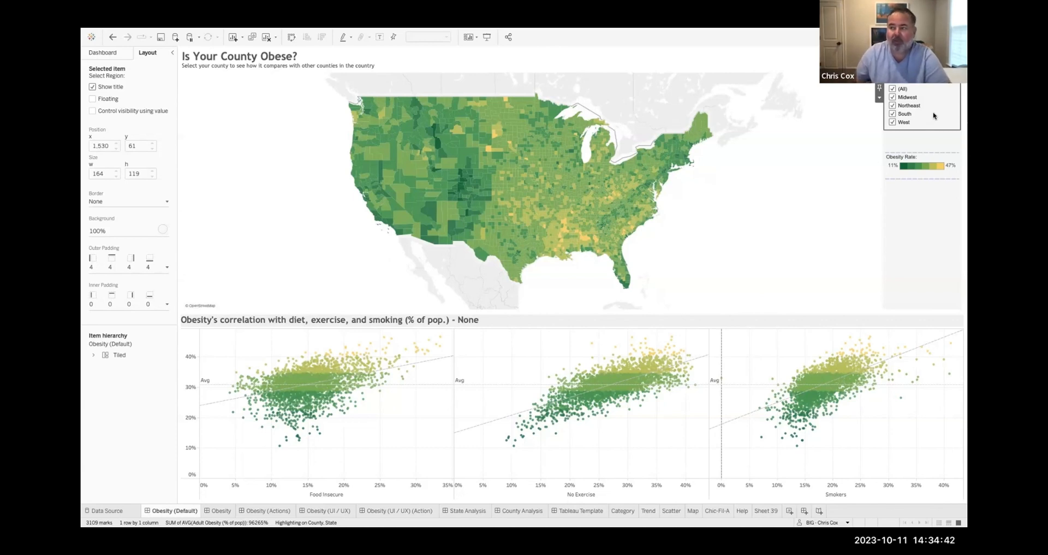
pyautogui.click(791, 96)
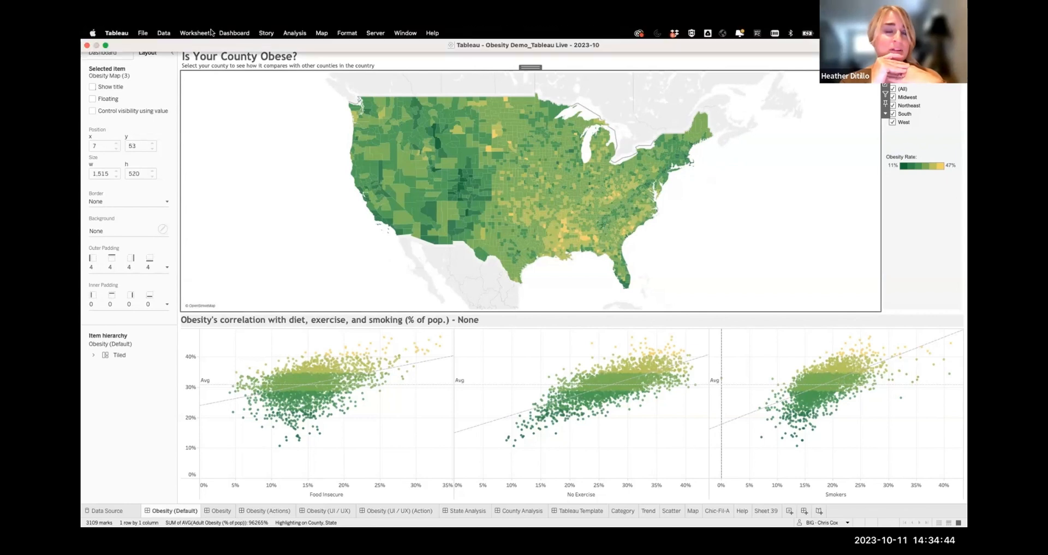
pyautogui.click(195, 33)
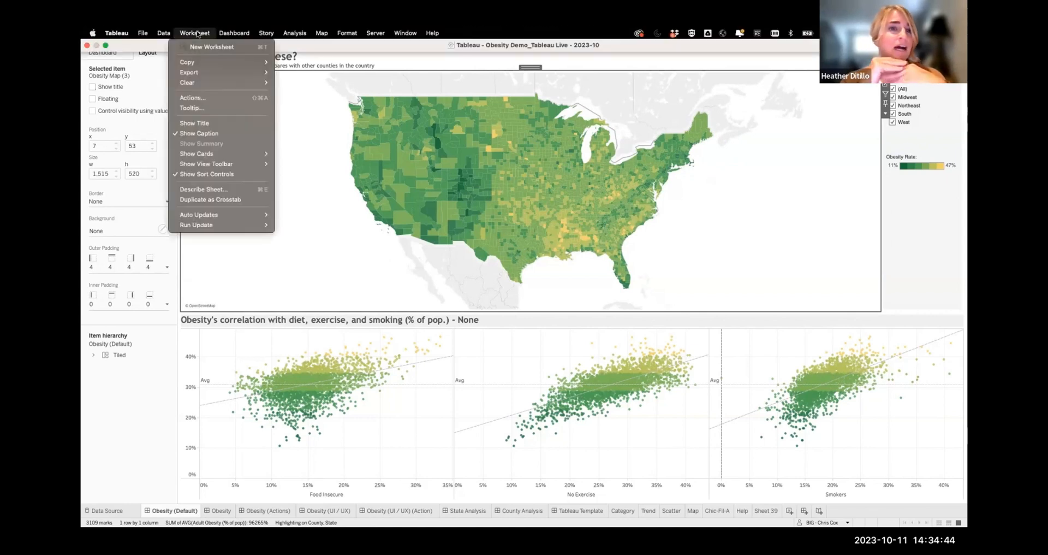
pyautogui.click(208, 98)
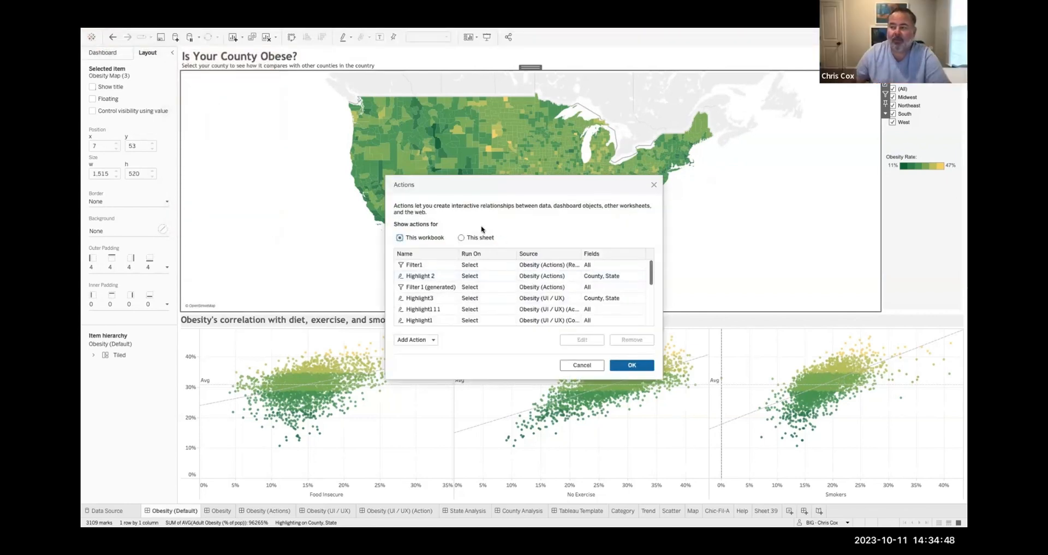
pyautogui.click(581, 367)
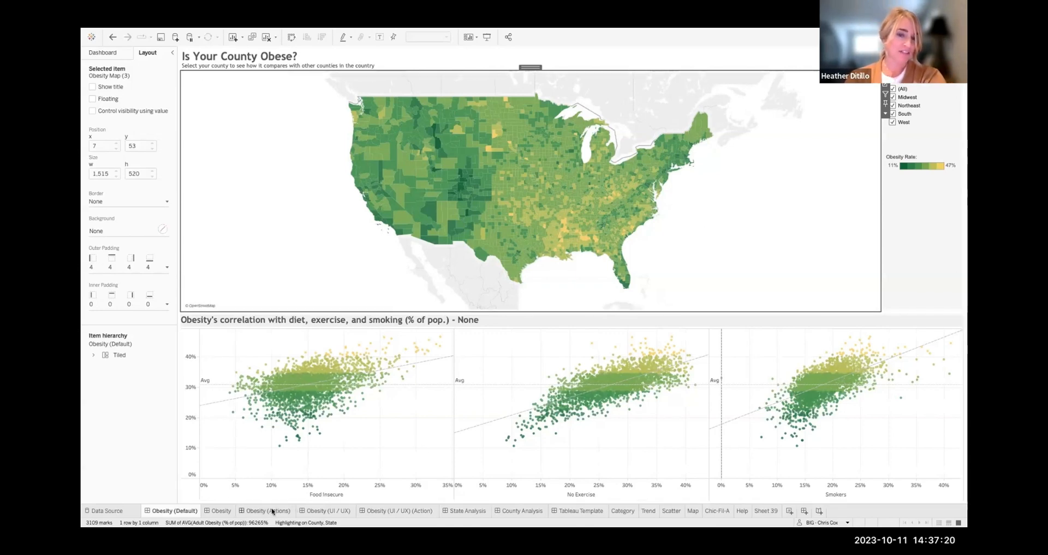
# Open the Obesity (UI / UX) (Action) dashboard and test the Regions list with South and Midwest
pyautogui.click(391, 512)
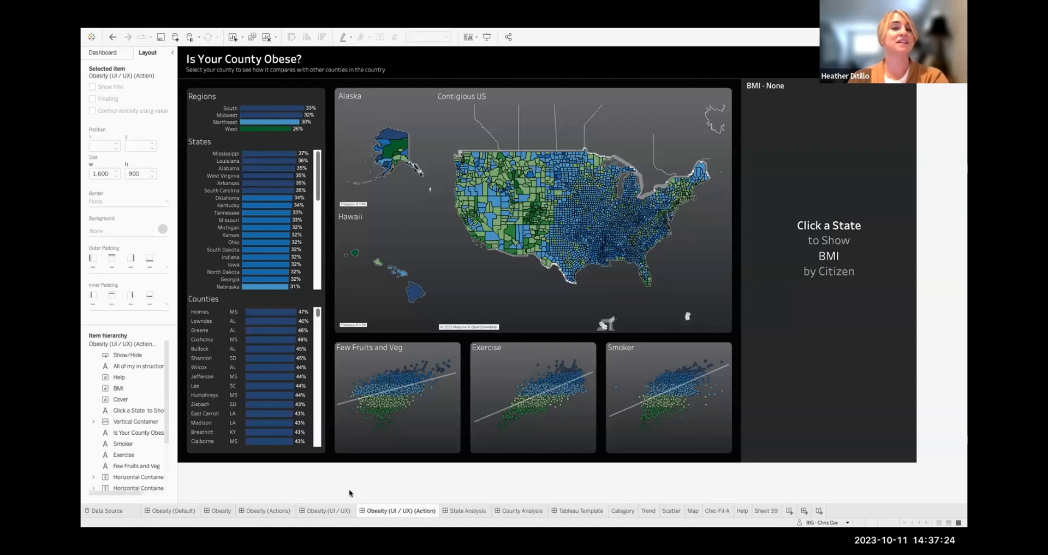
pyautogui.click(230, 108)
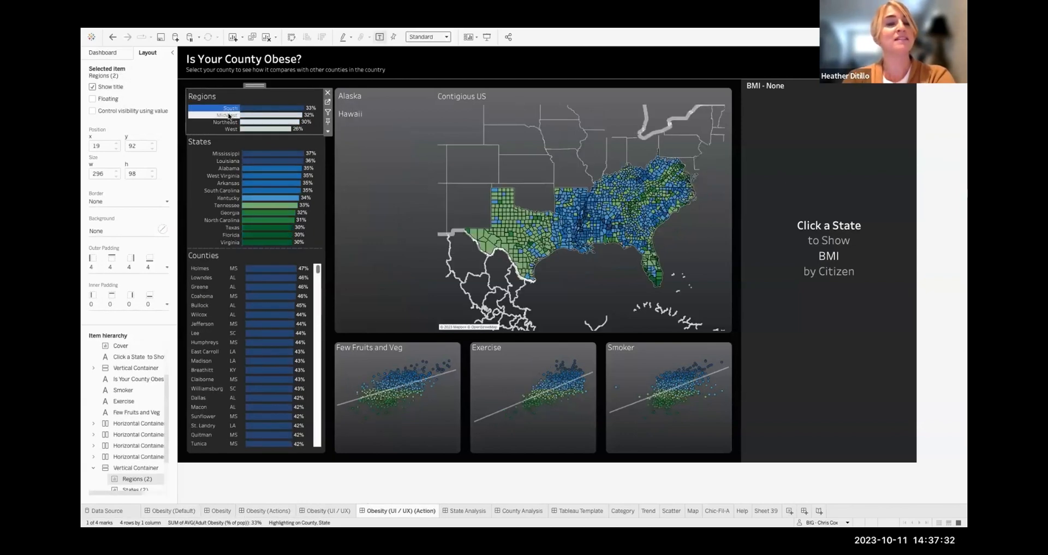
pyautogui.click(229, 115)
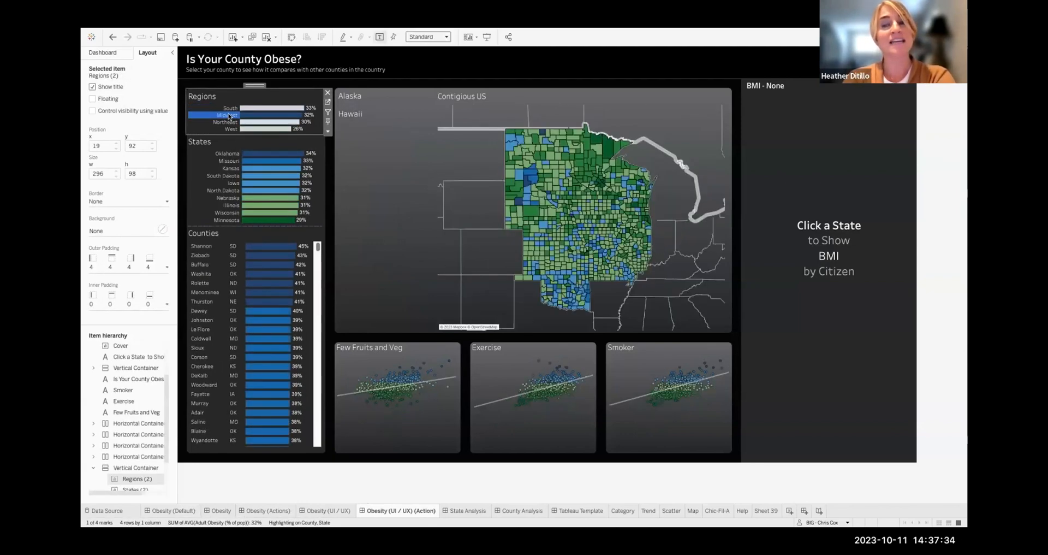
pyautogui.click(229, 116)
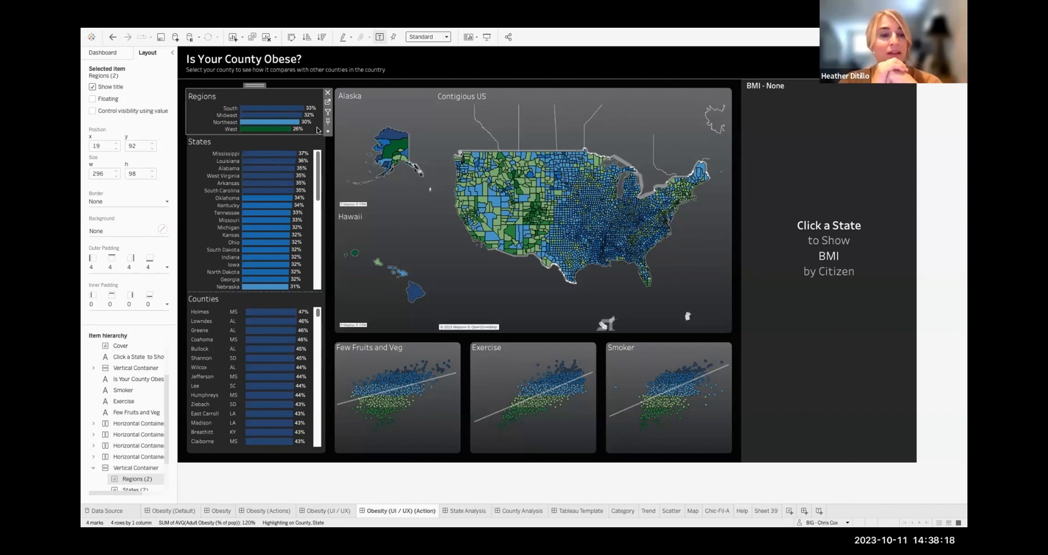
# Add a County filter from the Counties sheet to the dashboard
pyautogui.click(303, 302)
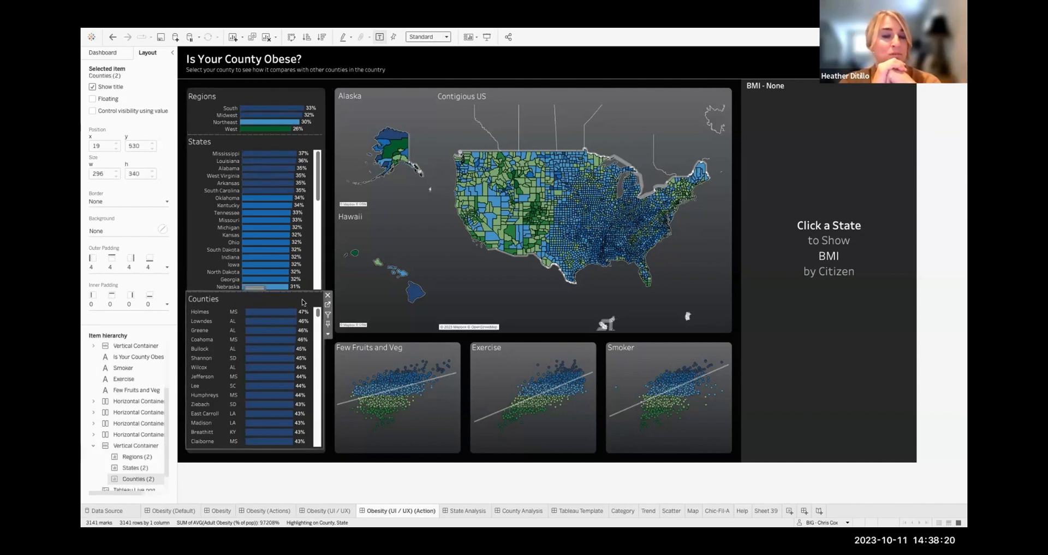
pyautogui.click(328, 335)
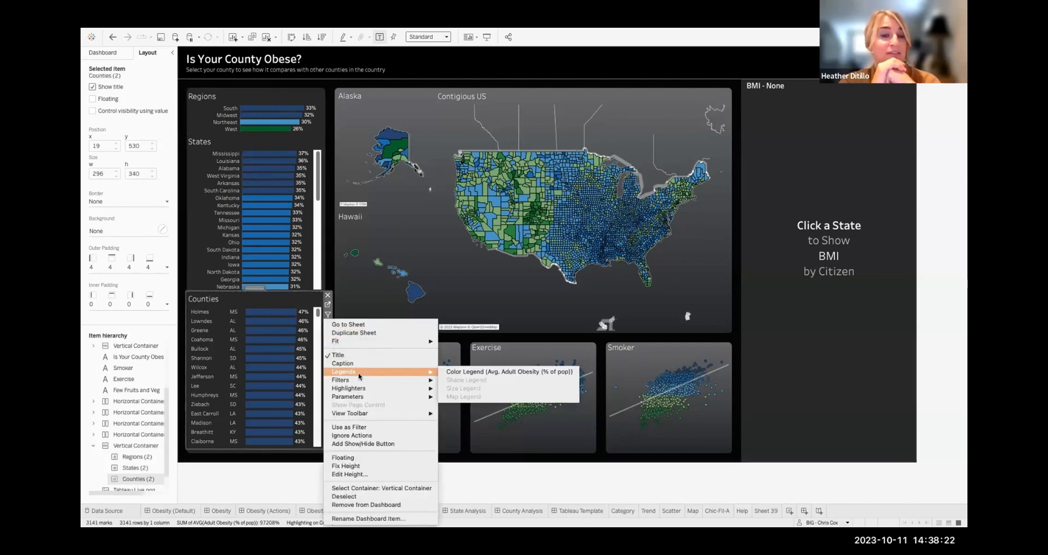
pyautogui.moveTo(360, 382)
pyautogui.click(465, 428)
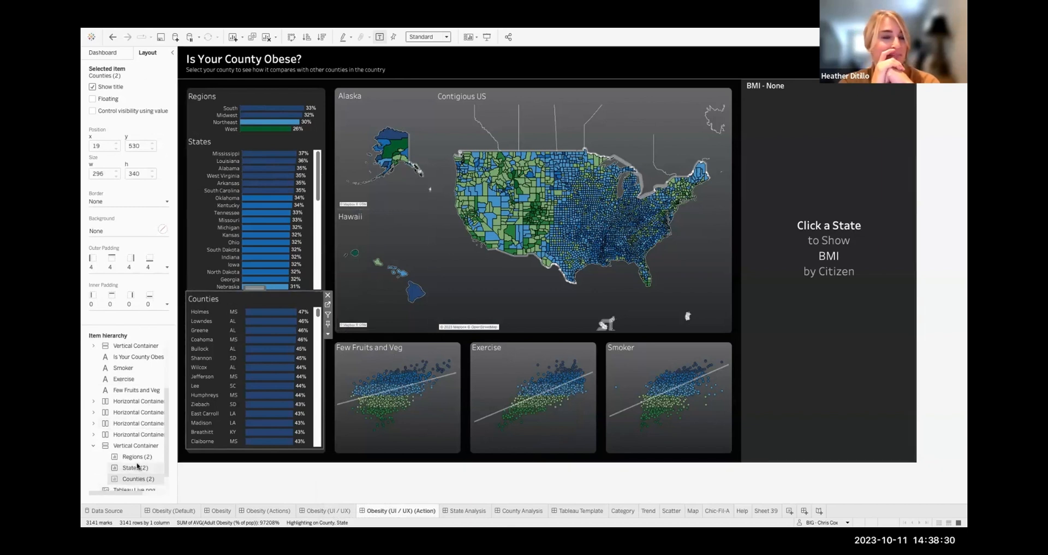
# Make the County filter float over the dashboard
pyautogui.scroll(-2, 109, 472)
pyautogui.scroll(-3, 126, 467)
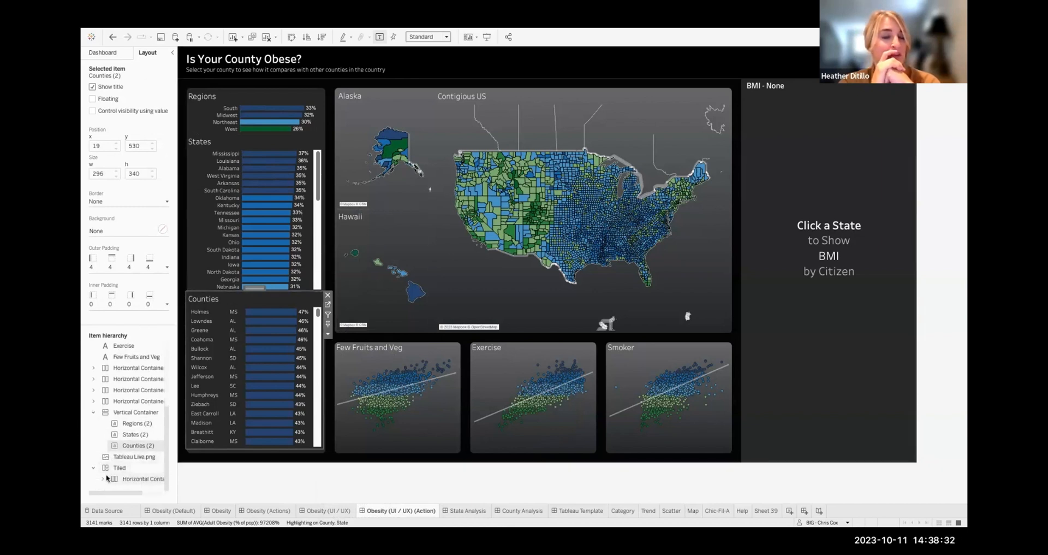
pyautogui.click(111, 477)
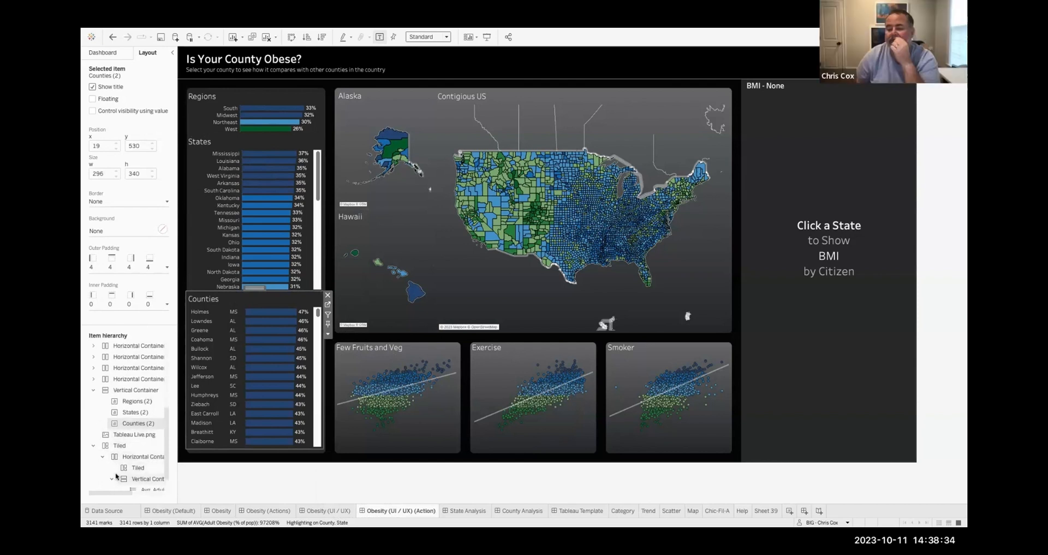
pyautogui.scroll(-2, 120, 476)
pyautogui.click(151, 480)
pyautogui.rightClick(151, 480)
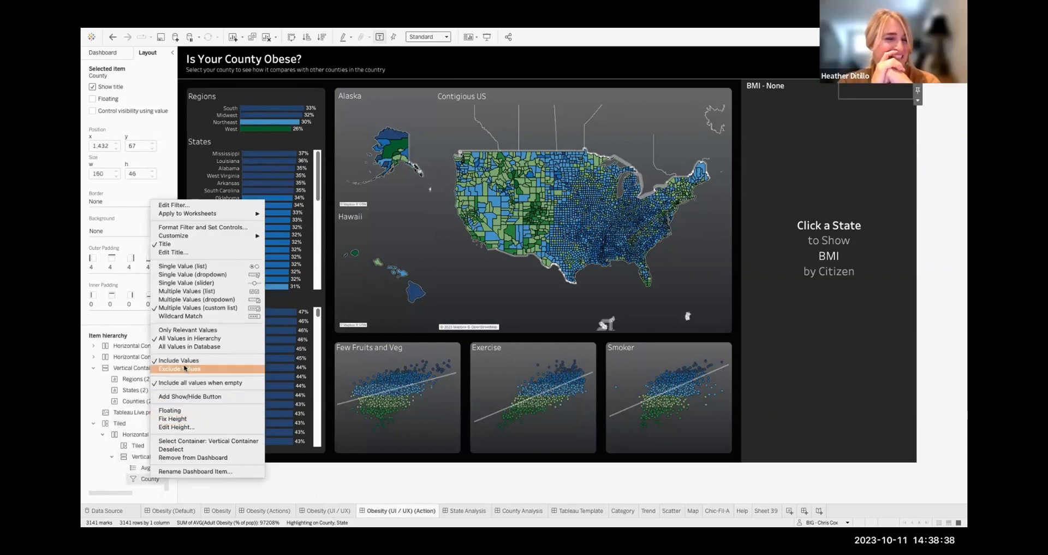
pyautogui.click(180, 410)
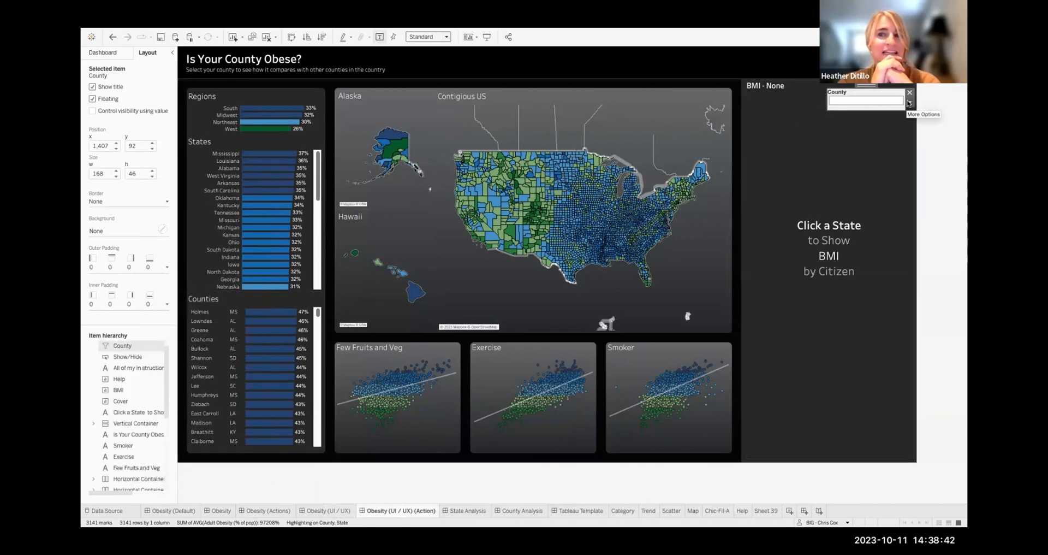
# Remove the title from the floating County filter
pyautogui.click(910, 102)
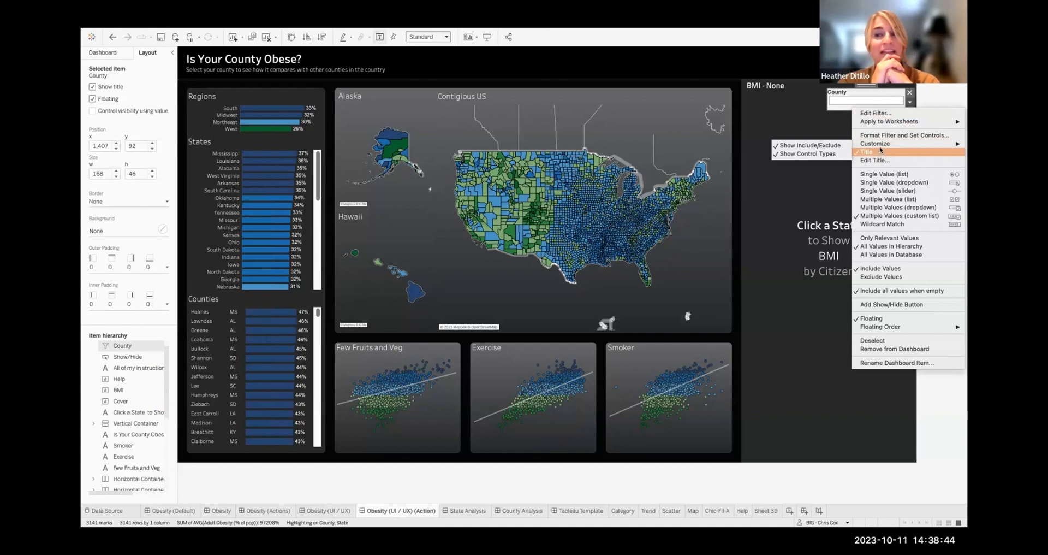
pyautogui.click(866, 86)
pyautogui.moveTo(866, 86); pyautogui.dragTo(861, 87)
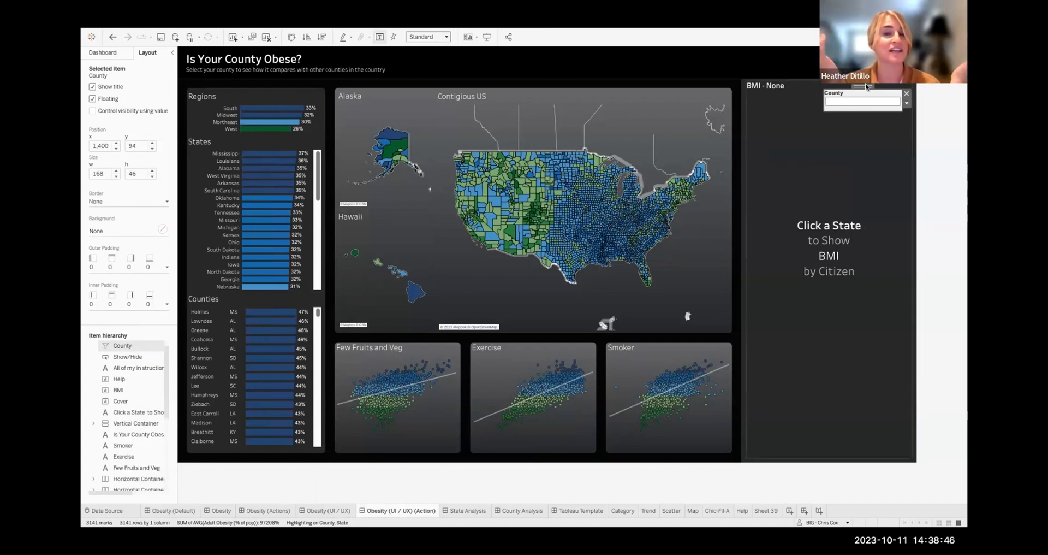
pyautogui.click(906, 103)
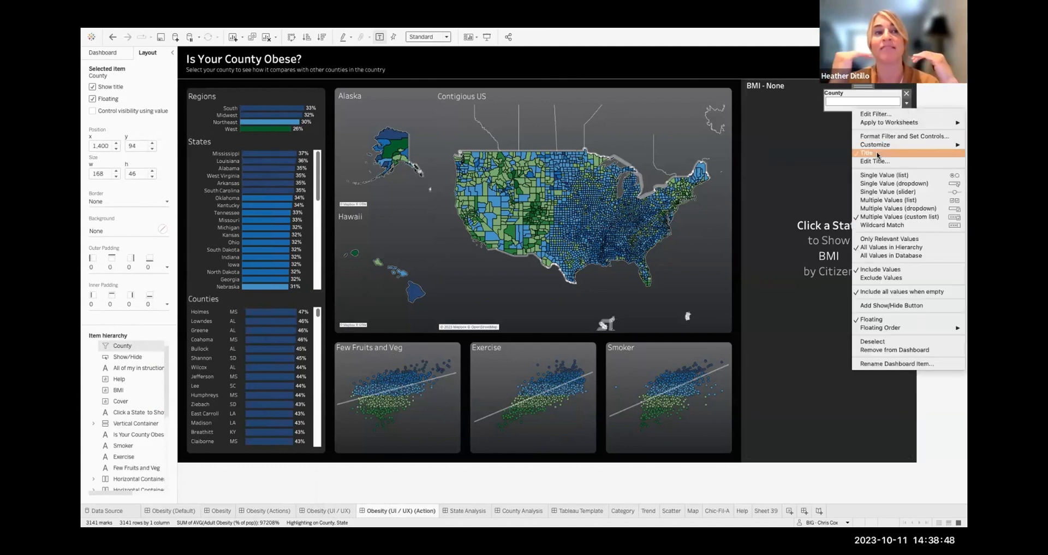
pyautogui.click(879, 154)
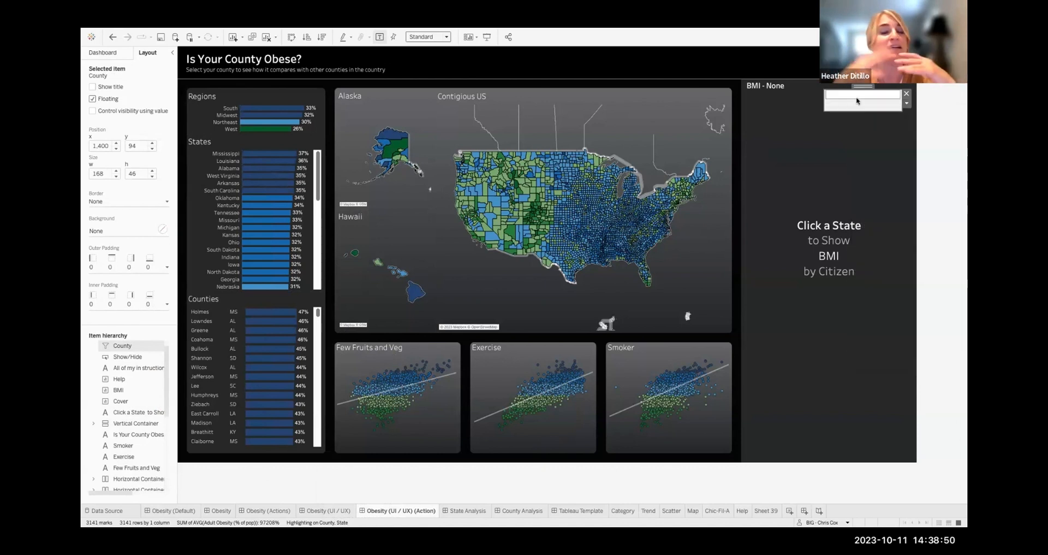
# Set the County filter's shading to None and move it beside the Counties heading
pyautogui.rightClick(853, 105)
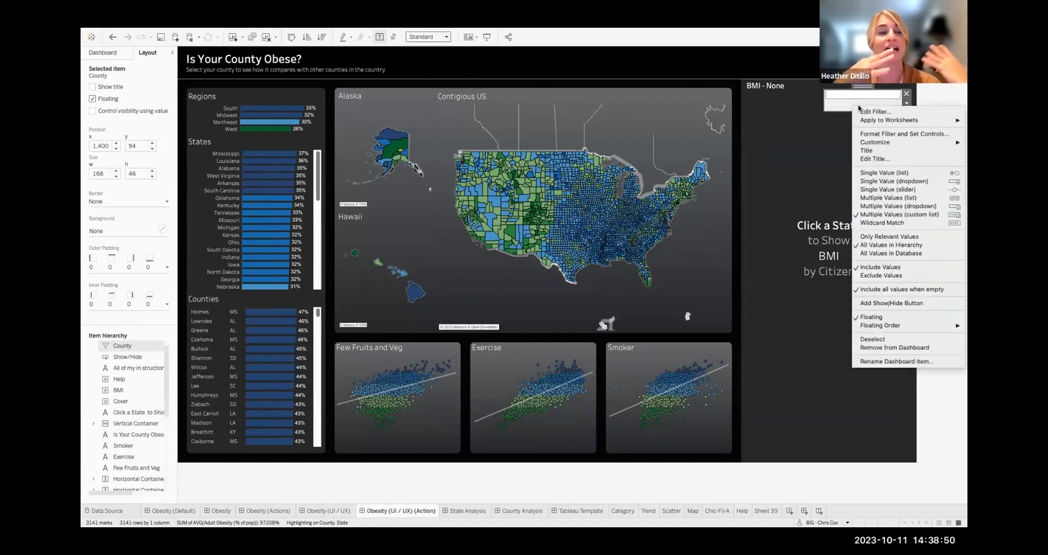
pyautogui.click(871, 133)
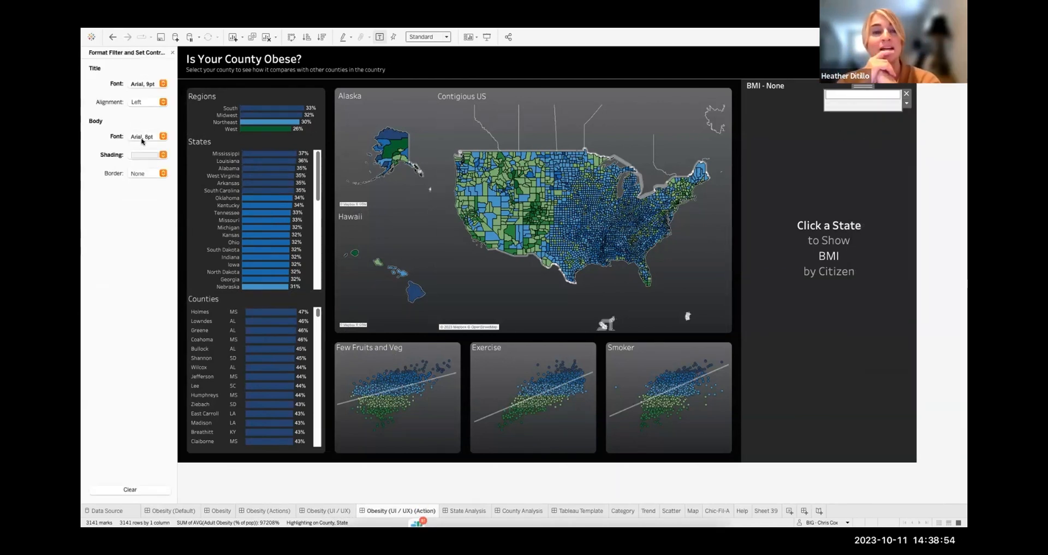
pyautogui.click(148, 154)
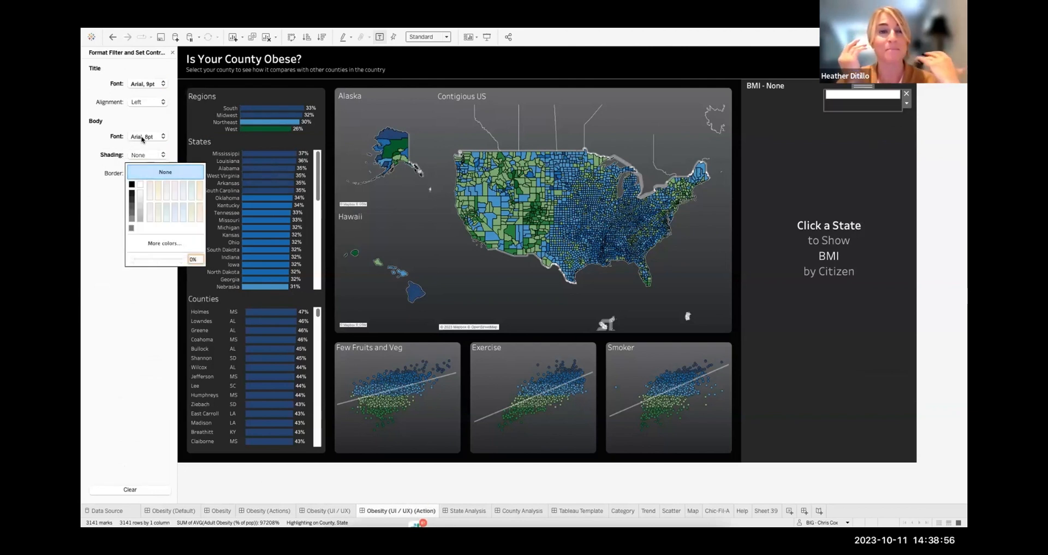
pyautogui.click(145, 119)
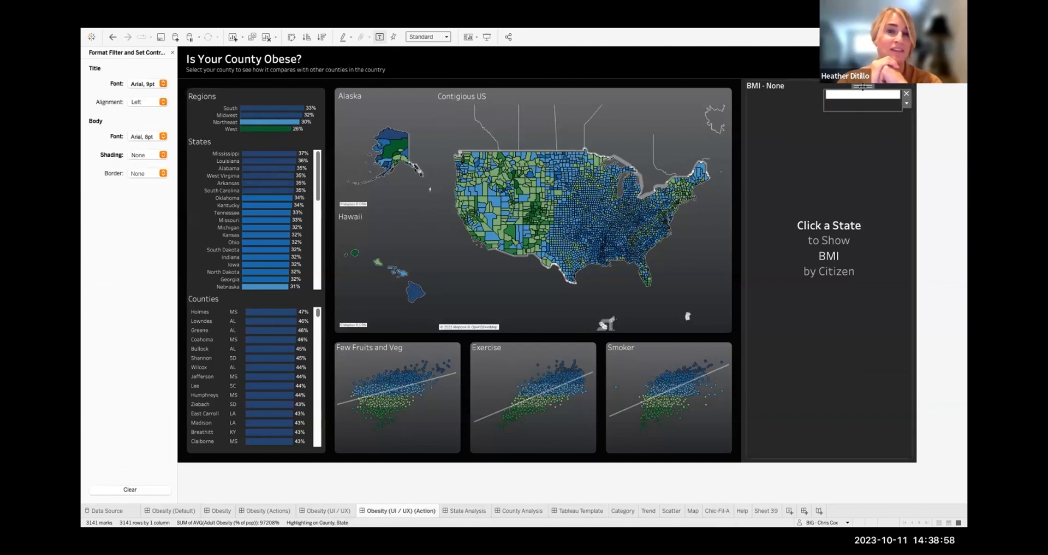
pyautogui.moveTo(863, 86); pyautogui.dragTo(295, 306)
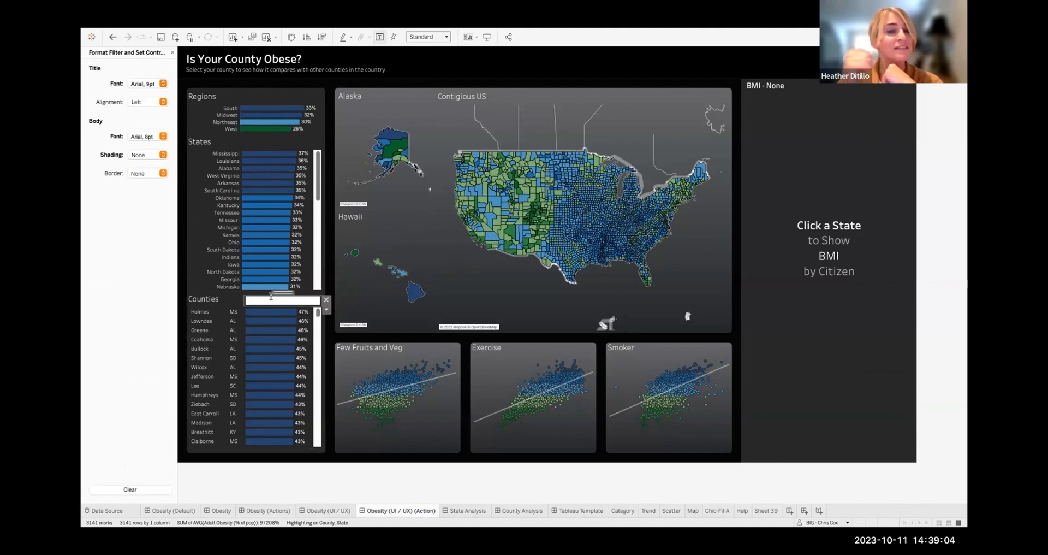
pyautogui.click(273, 296)
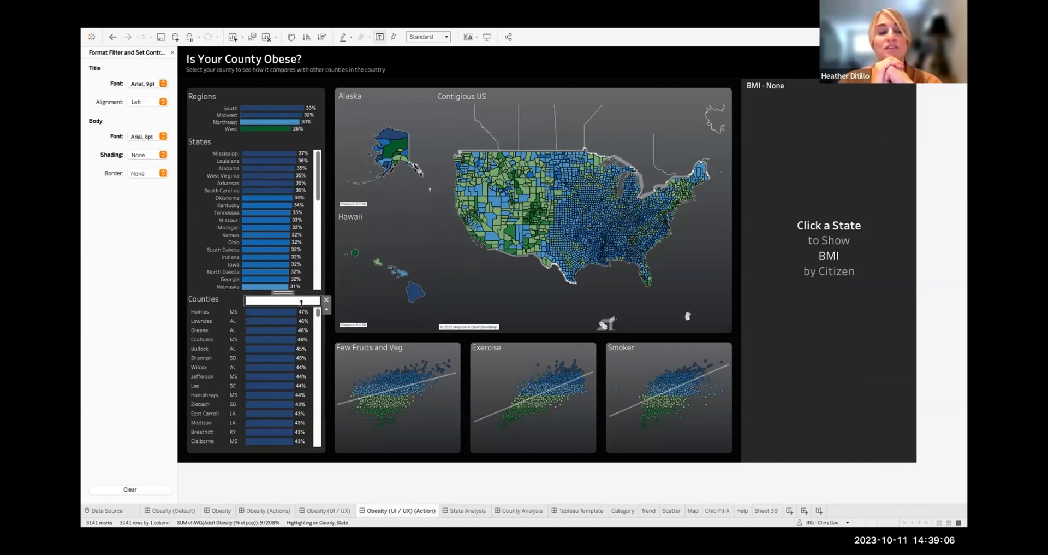
pyautogui.click(326, 311)
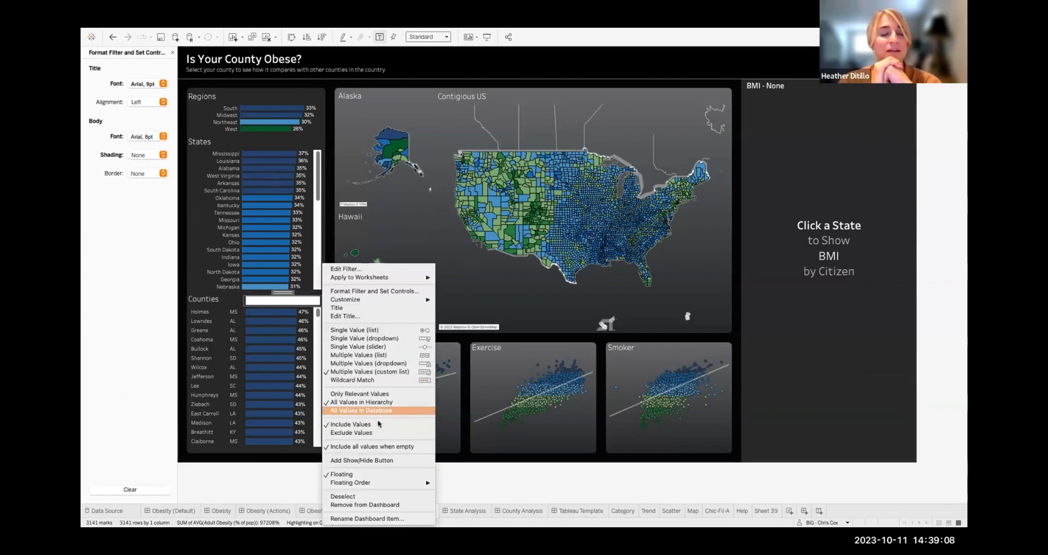
pyautogui.click(358, 381)
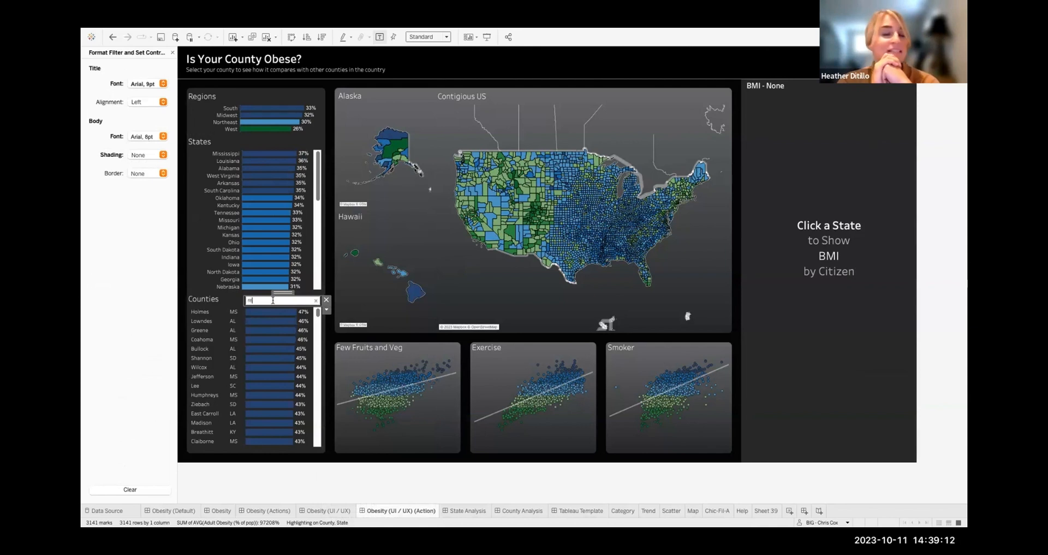
pyautogui.press('Return')
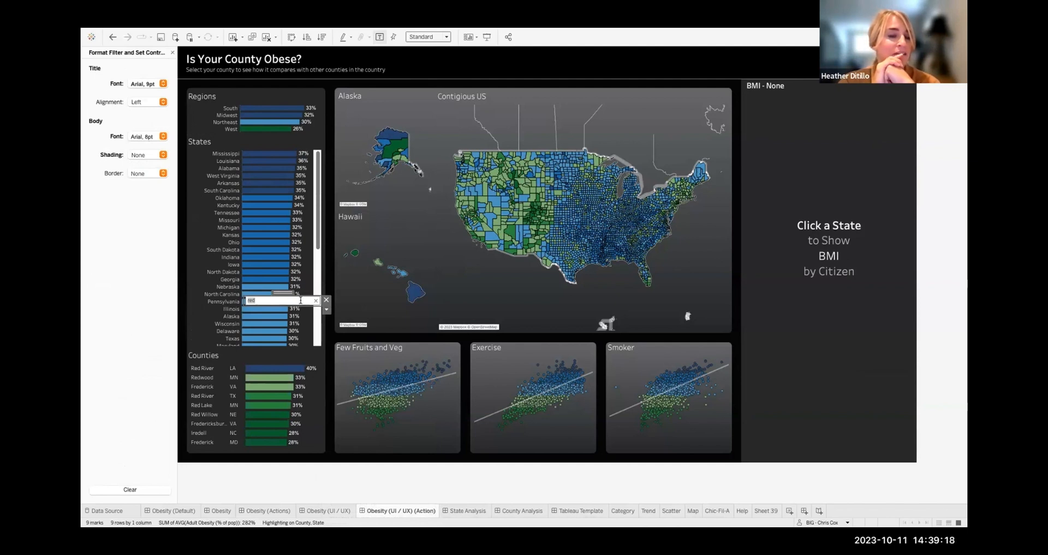
pyautogui.click(316, 300)
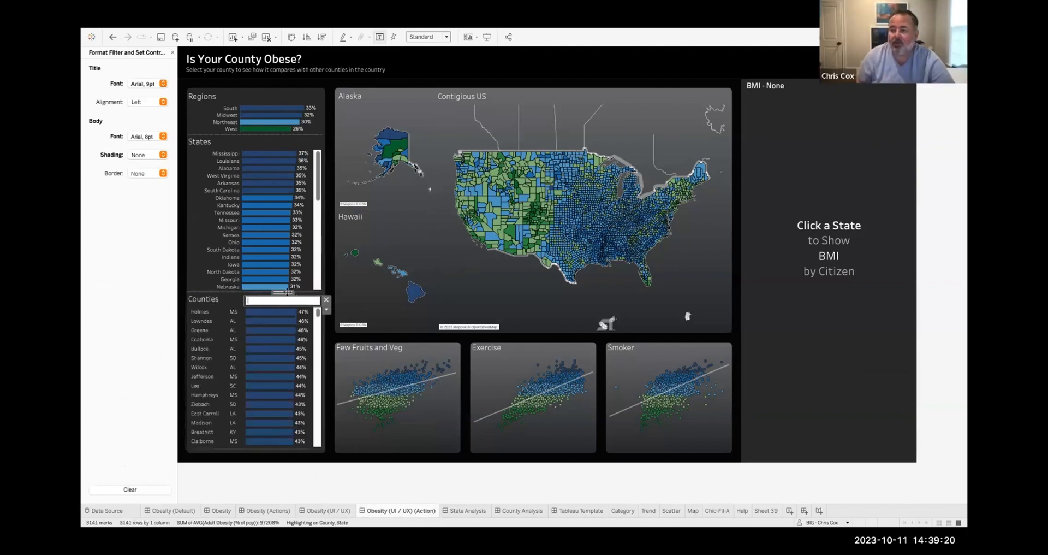
pyautogui.click(268, 132)
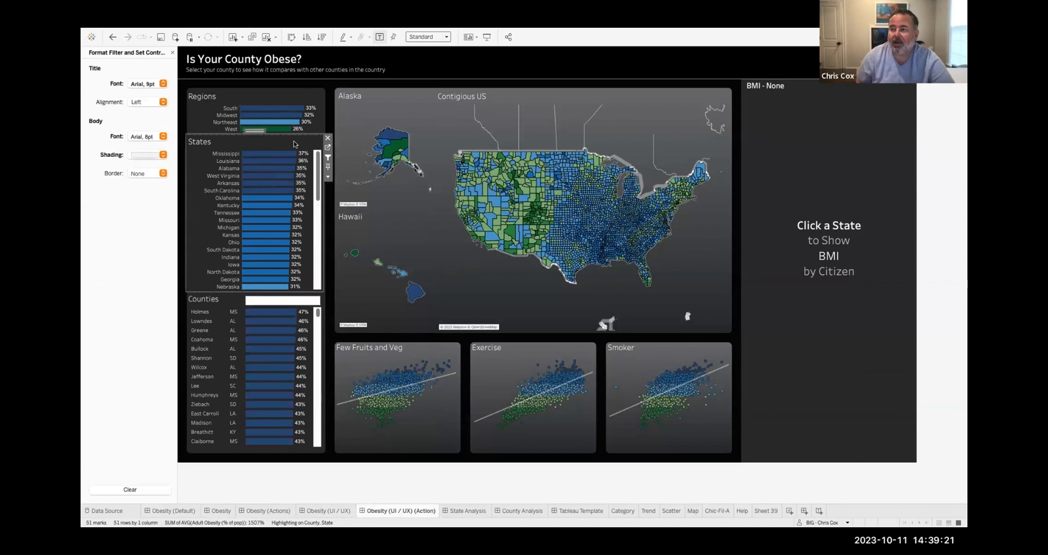
# Remove the container grouping the left-hand Regions, States and Counties sheets
pyautogui.doubleClick(267, 132)
pyautogui.click(328, 102)
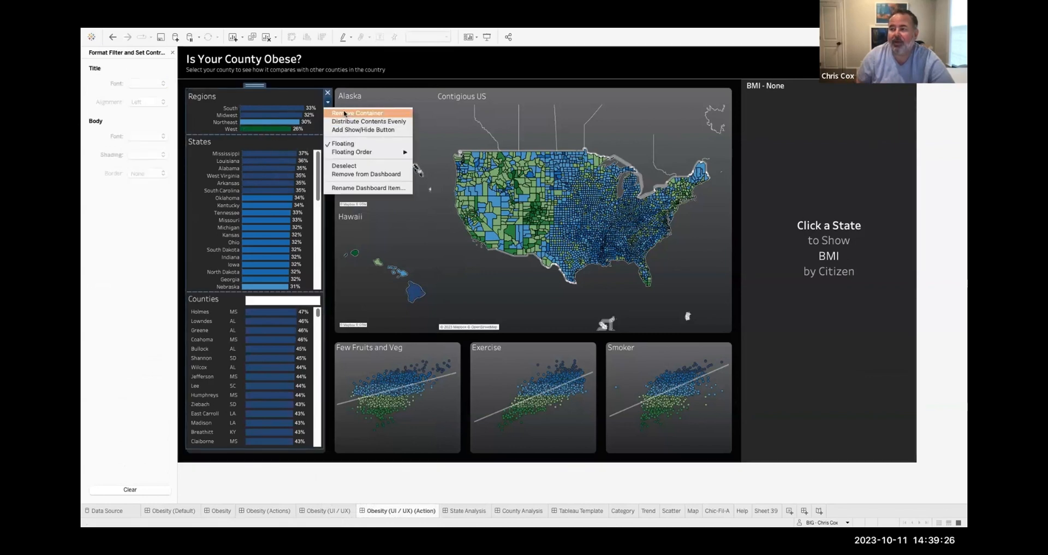
pyautogui.click(336, 113)
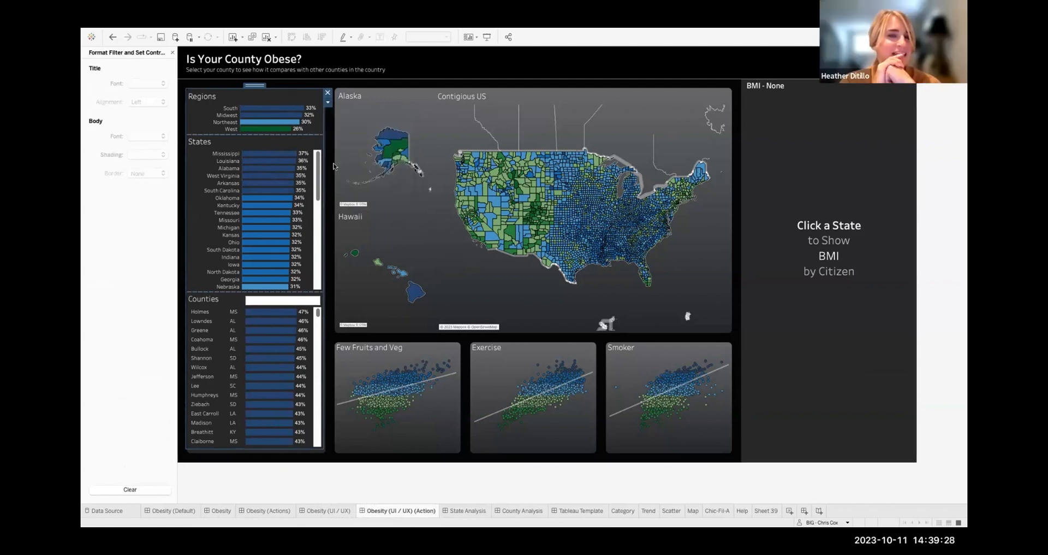
# Test the County search box with 'red', then clear it
pyautogui.click(298, 302)
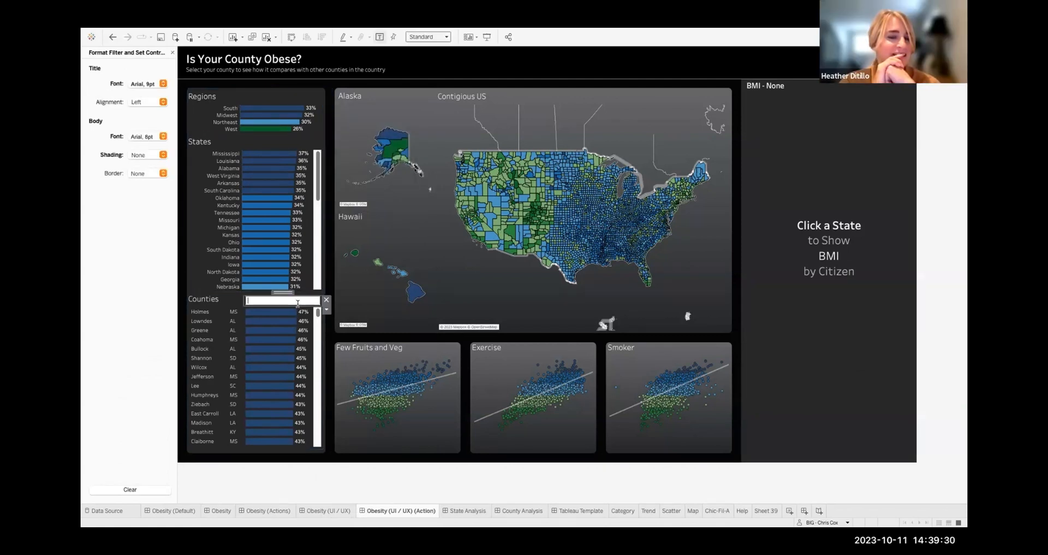
pyautogui.write('red')
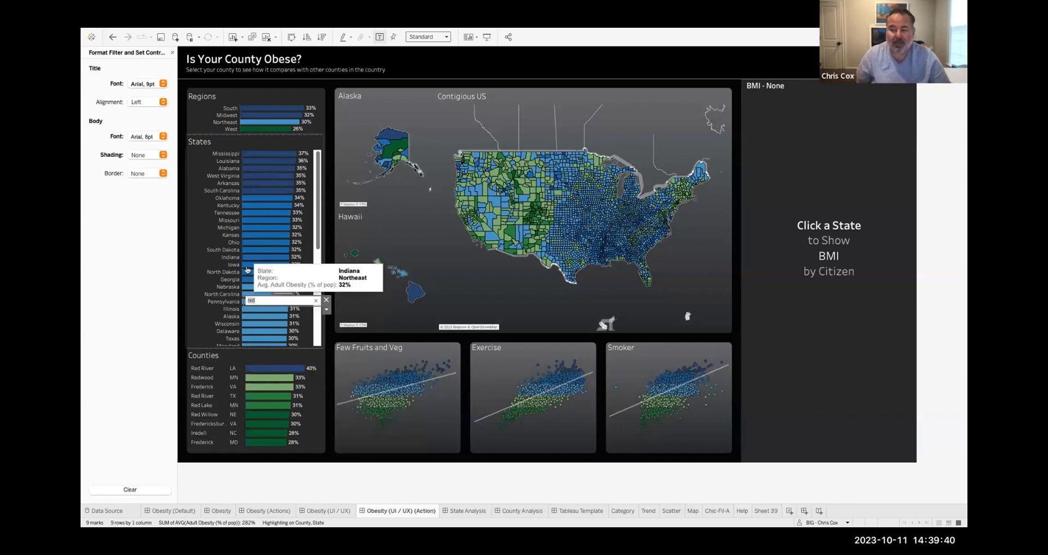
pyautogui.press('BackSpace')
pyautogui.press('Return')
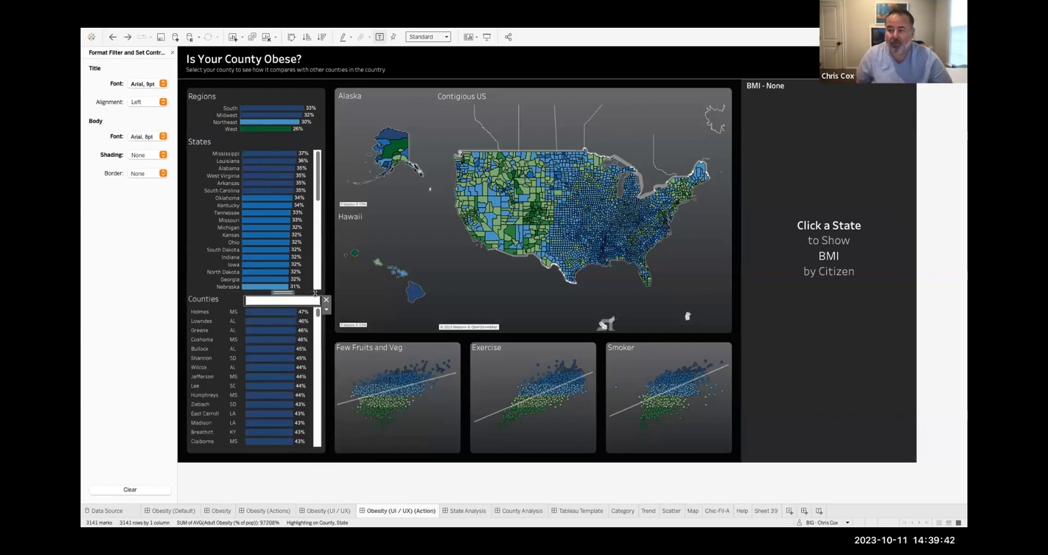
# Remove another container around the left-hand sheets via the Regions sheet
pyautogui.click(264, 98)
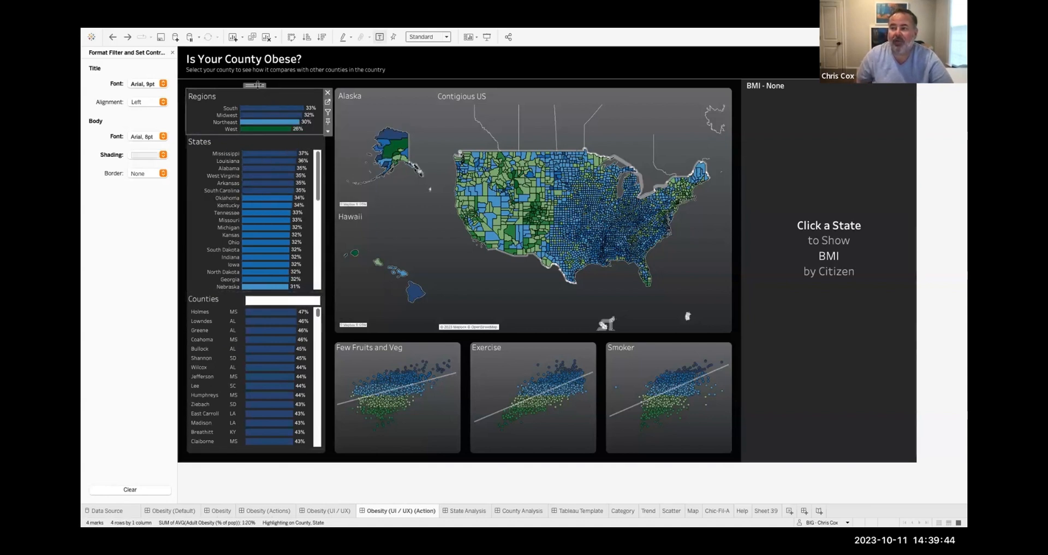
pyautogui.click(329, 104)
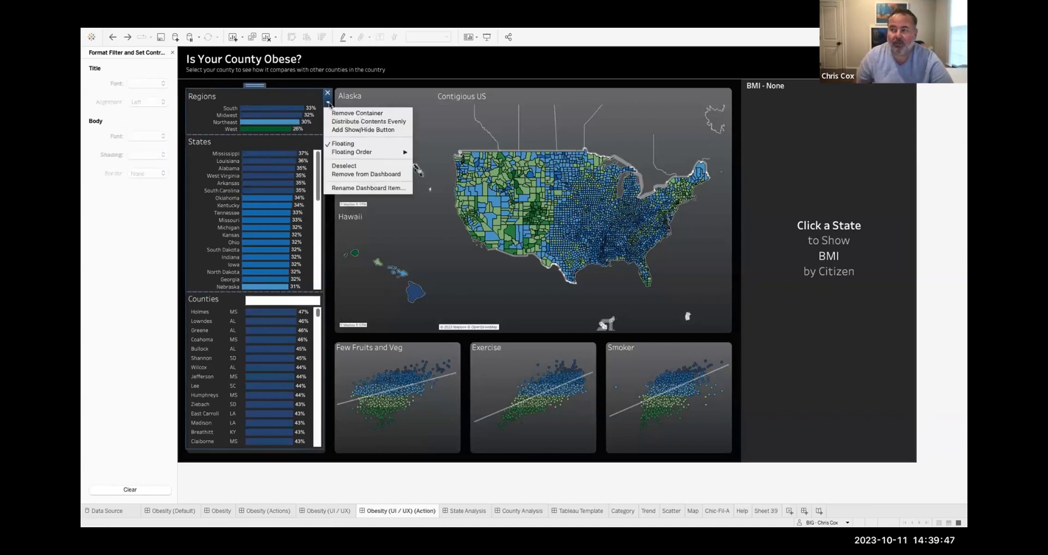
pyautogui.click(337, 113)
# Test the County search with 'm' and then 'blu', clearing the box each time
pyautogui.click(287, 301)
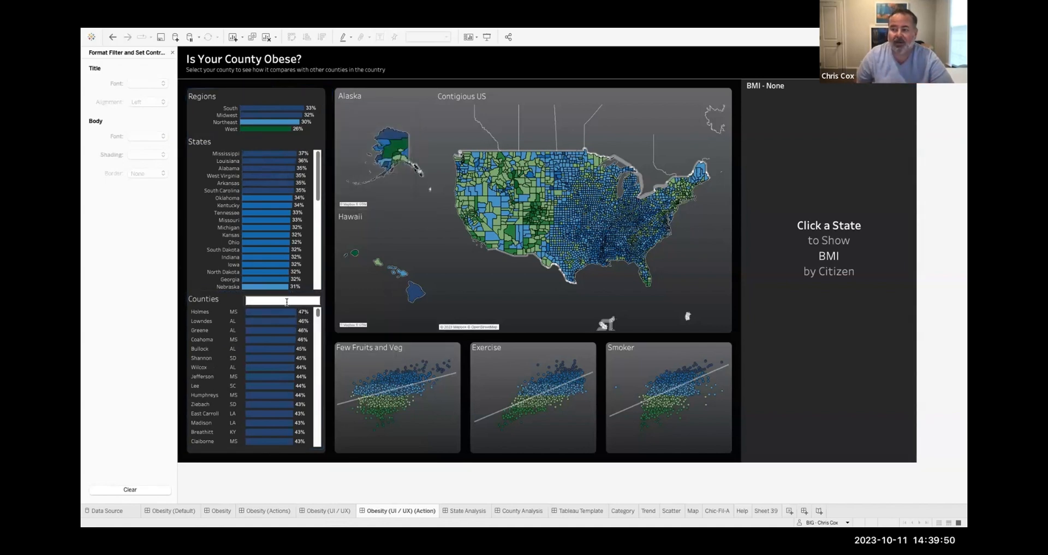
pyautogui.write('m')
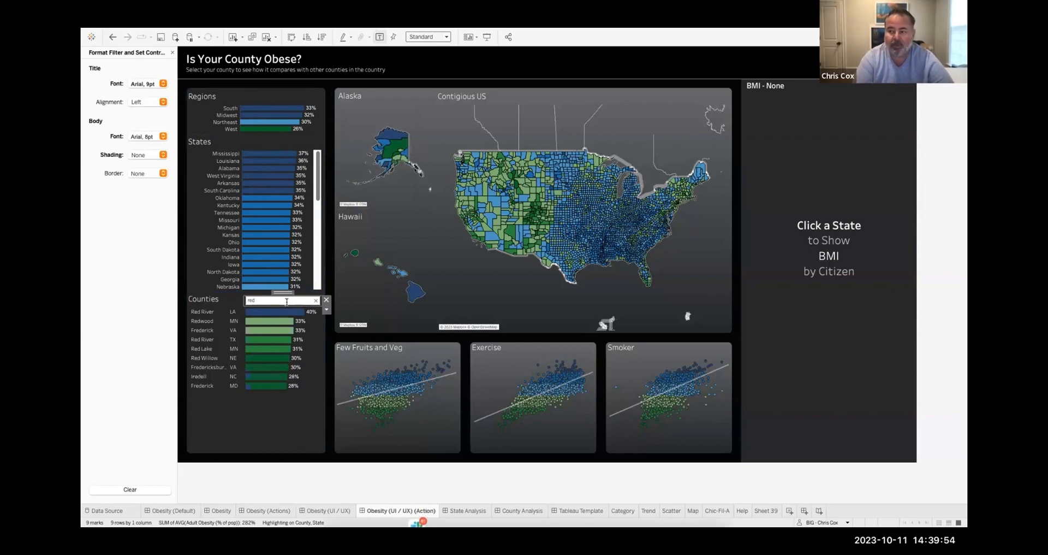
pyautogui.click(315, 300)
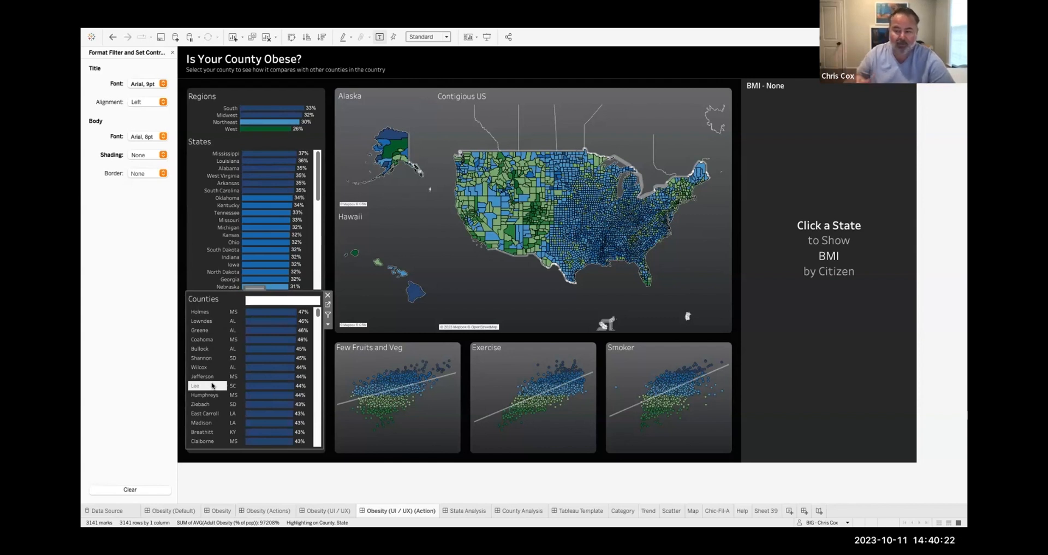
pyautogui.click(261, 300)
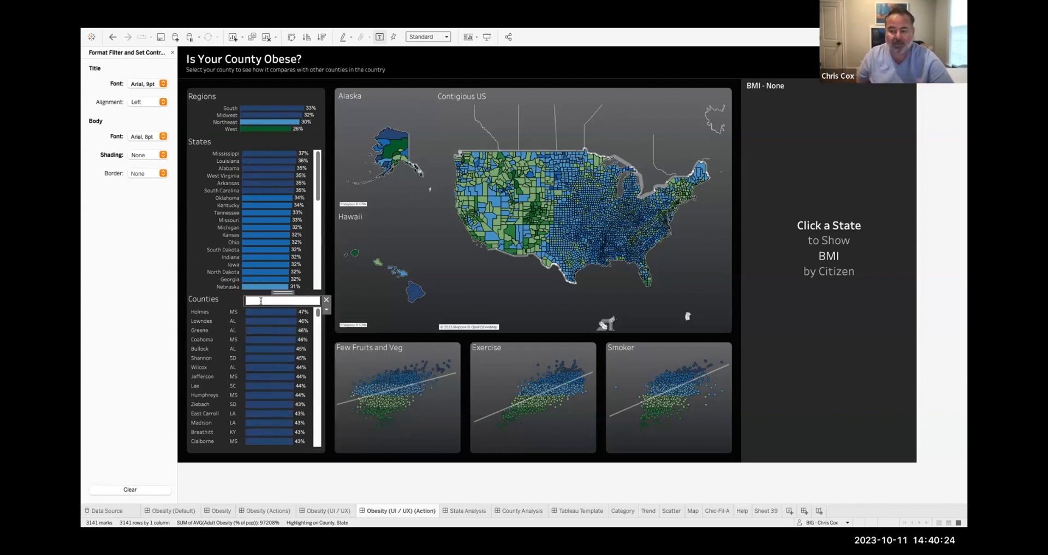
pyautogui.write('b')
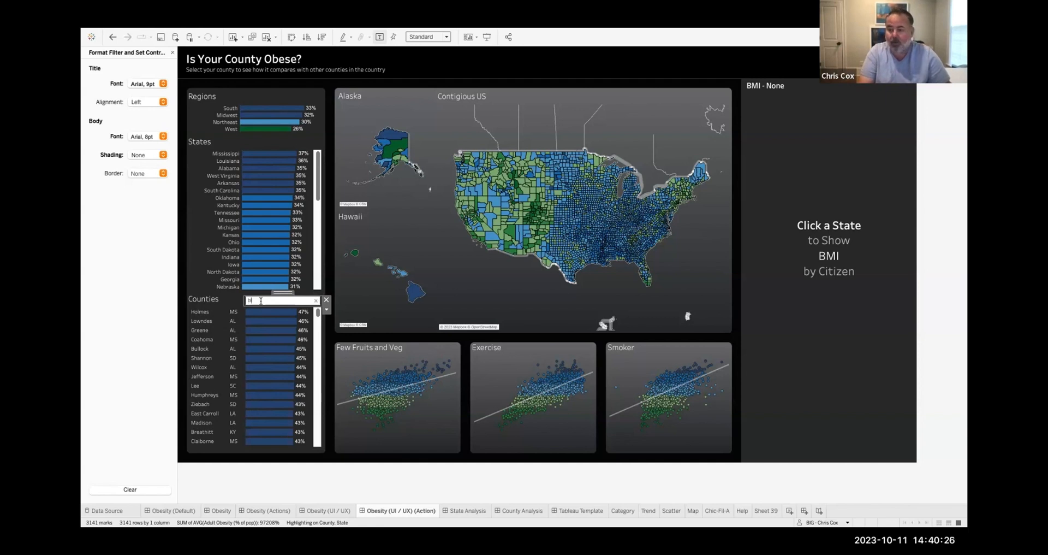
pyautogui.write('l')
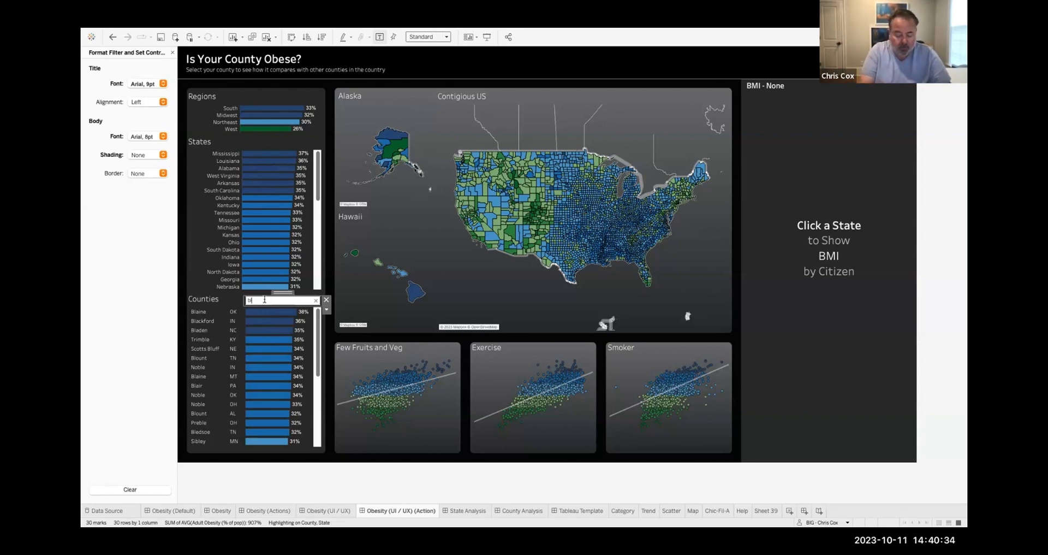
pyautogui.write('u')
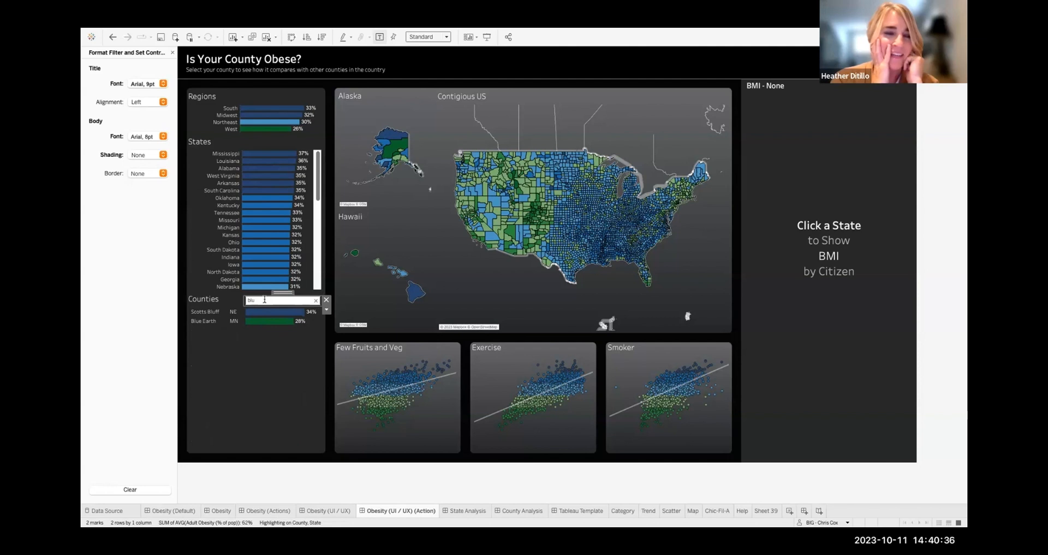
pyautogui.click(315, 300)
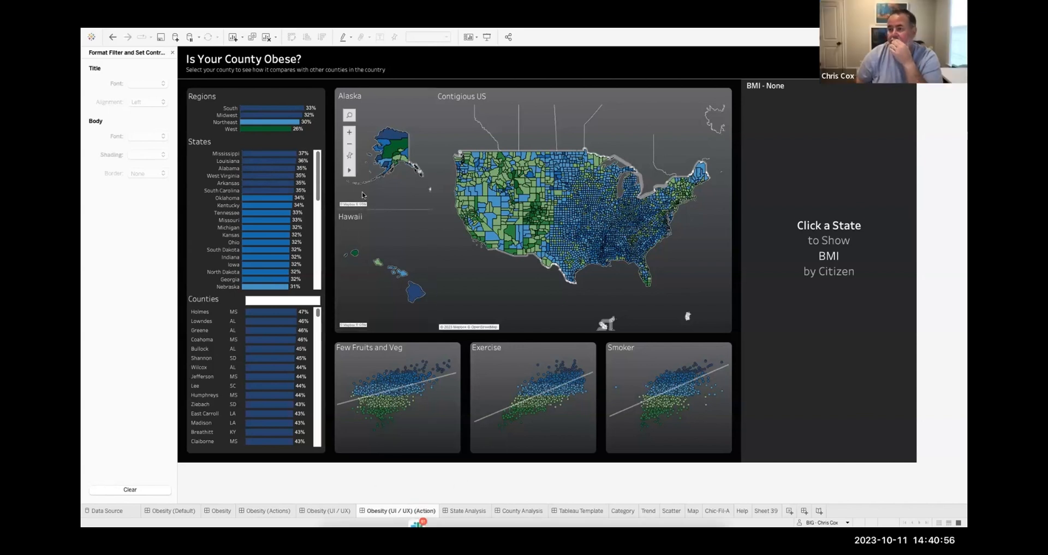
# Open the worksheet behind the States list, then return to the dashboard
pyautogui.click(320, 179)
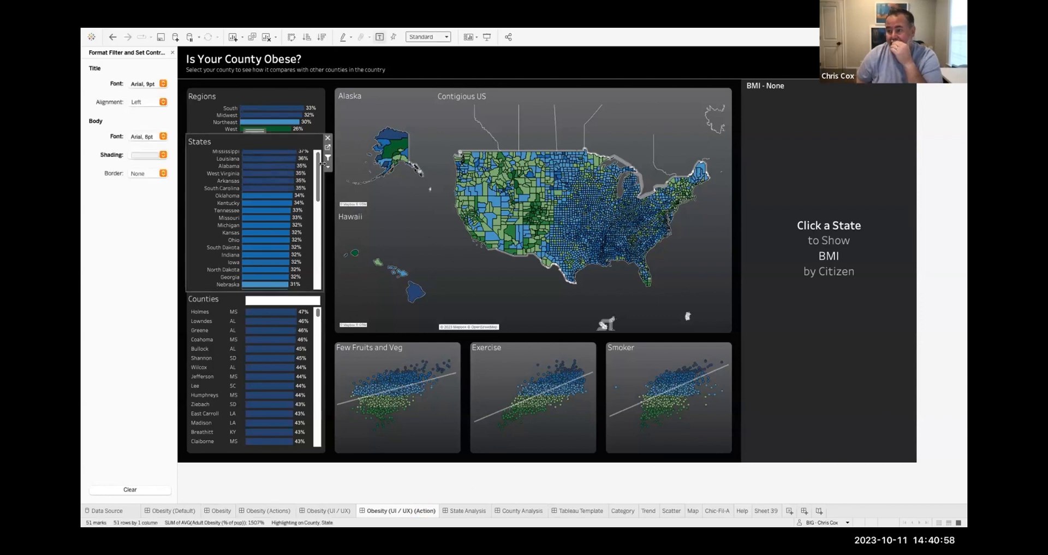
pyautogui.click(327, 154)
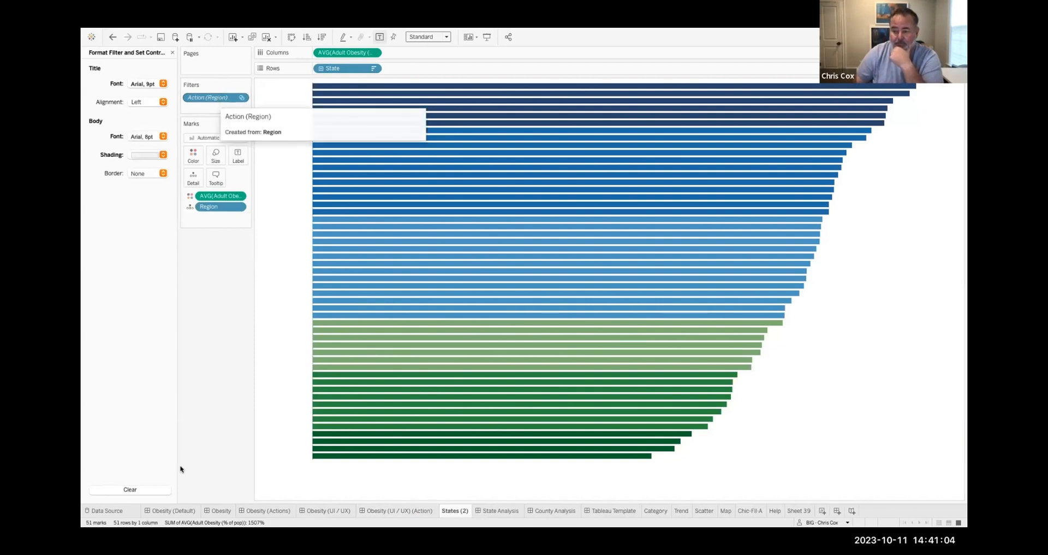
pyautogui.click(414, 511)
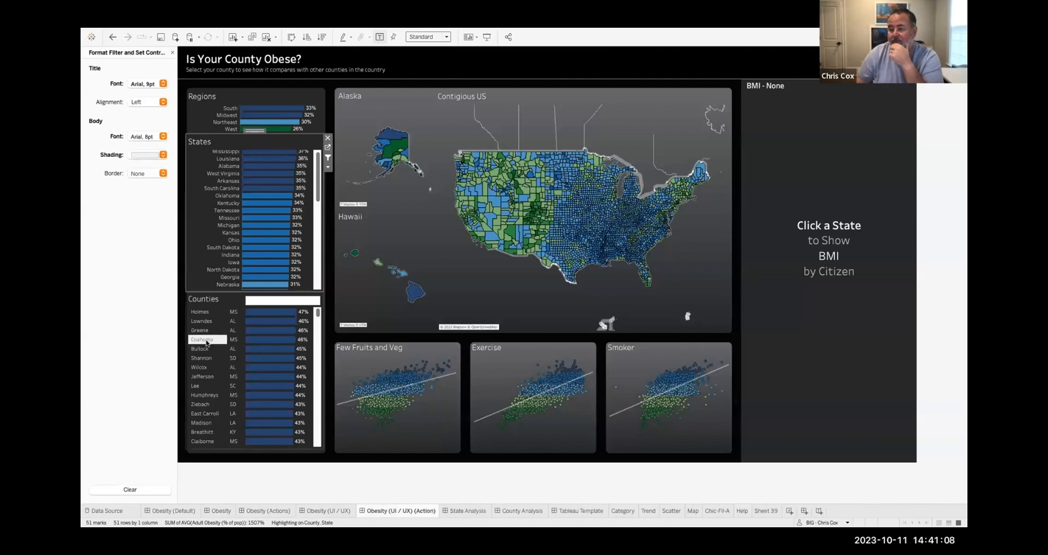
# Test selecting Coahoma, Midwest and Alabama, clear each, then open the Counties (2) worksheet
pyautogui.click(206, 340)
pyautogui.click(206, 340)
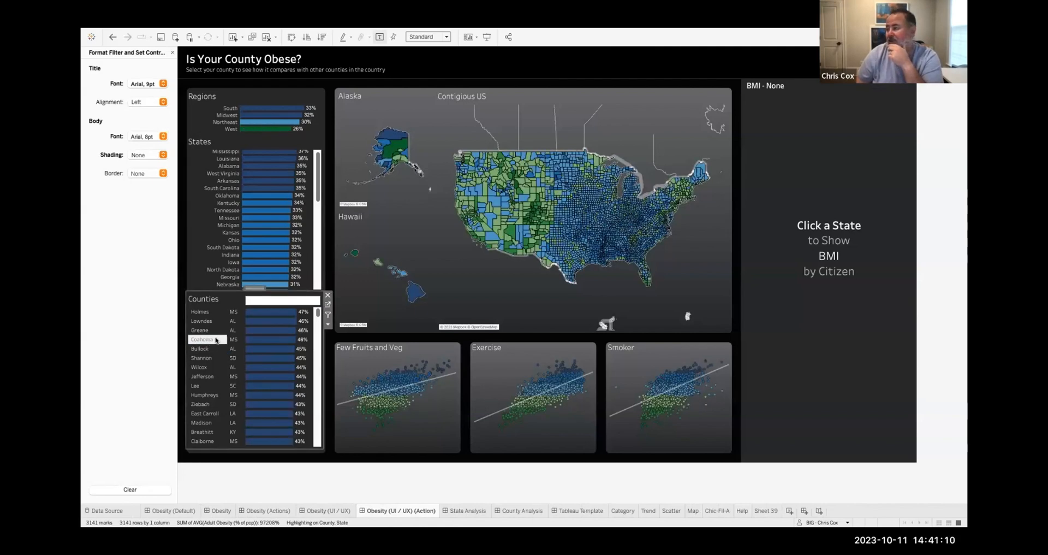
pyautogui.click(223, 115)
pyautogui.click(223, 115)
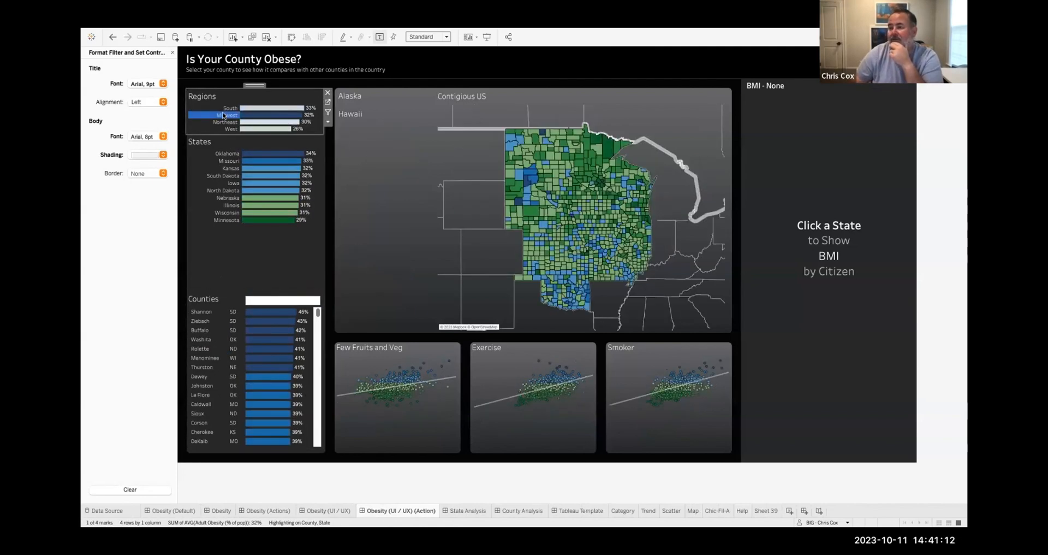
pyautogui.click(224, 115)
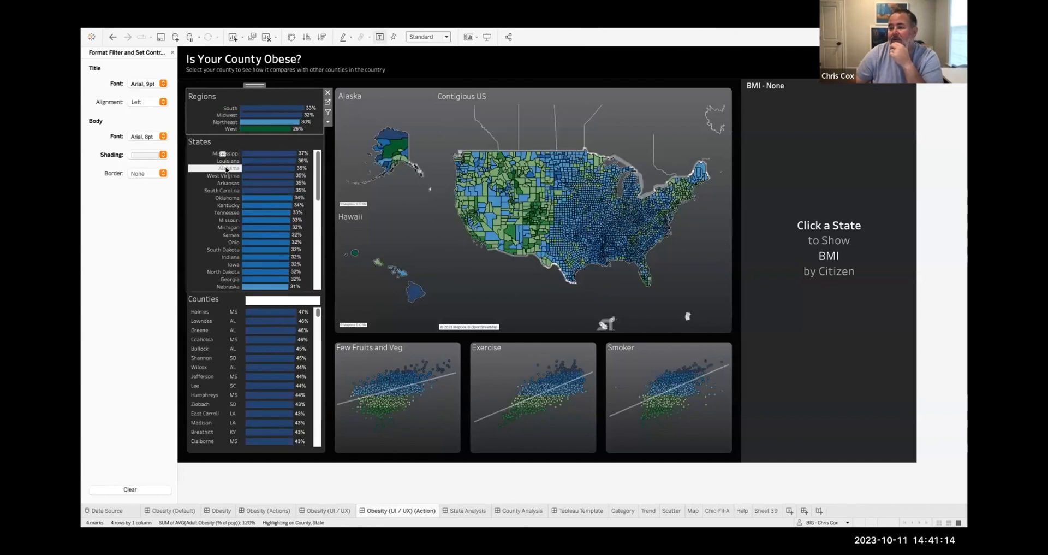
pyautogui.click(227, 169)
pyautogui.click(227, 169)
pyautogui.click(227, 169)
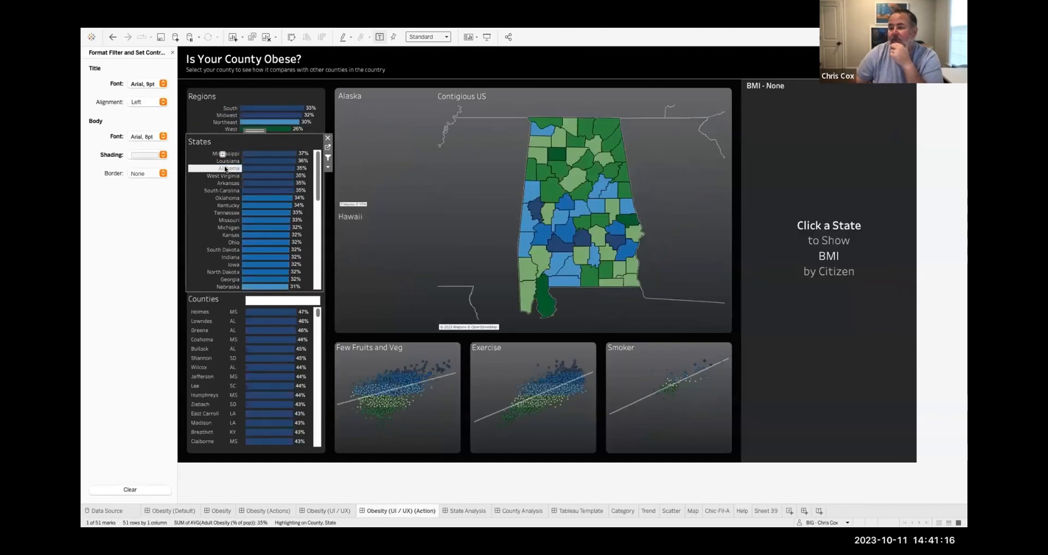
pyautogui.click(319, 313)
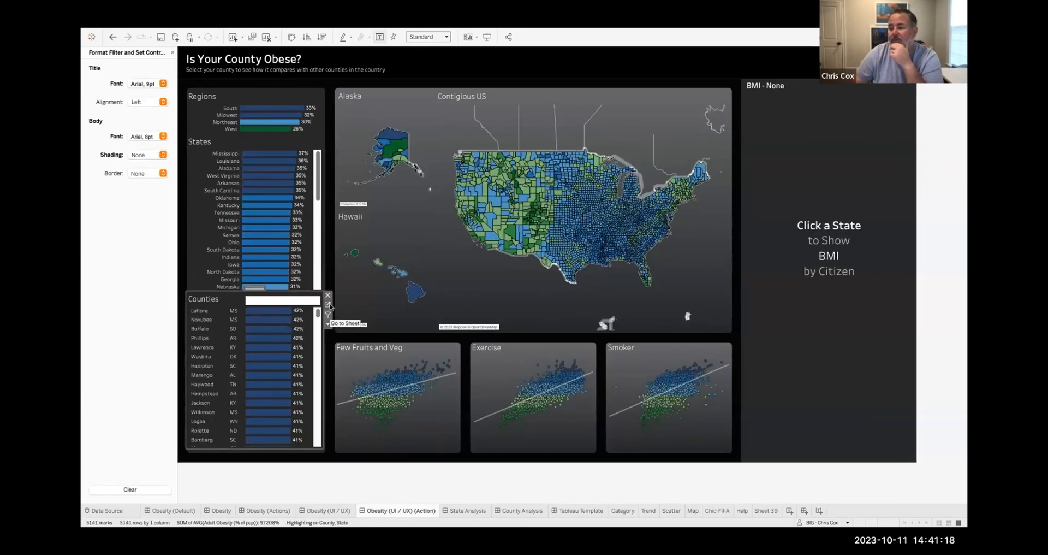
pyautogui.click(328, 305)
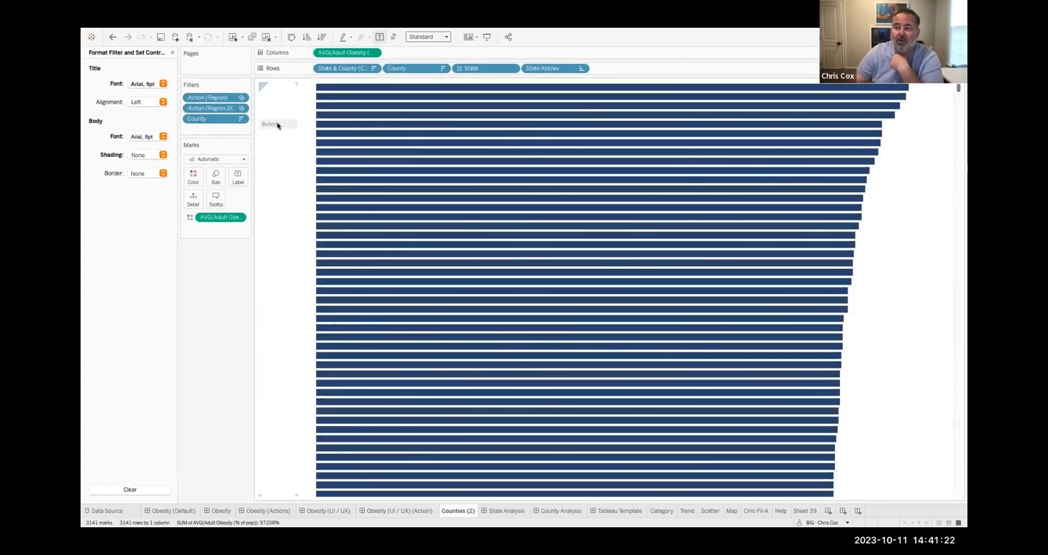
# Add the County filter on Counties (2) to context
pyautogui.click(240, 119)
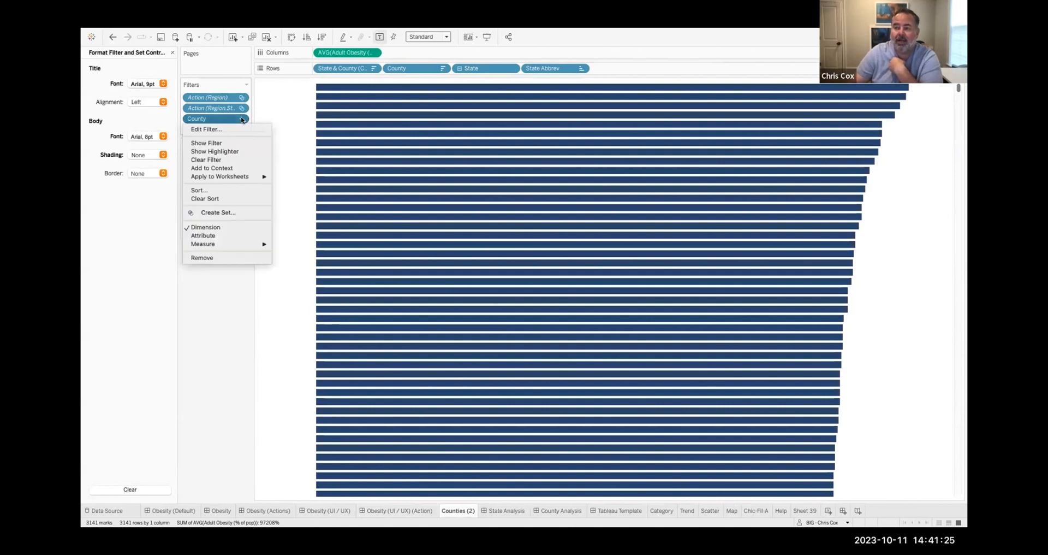
pyautogui.click(240, 168)
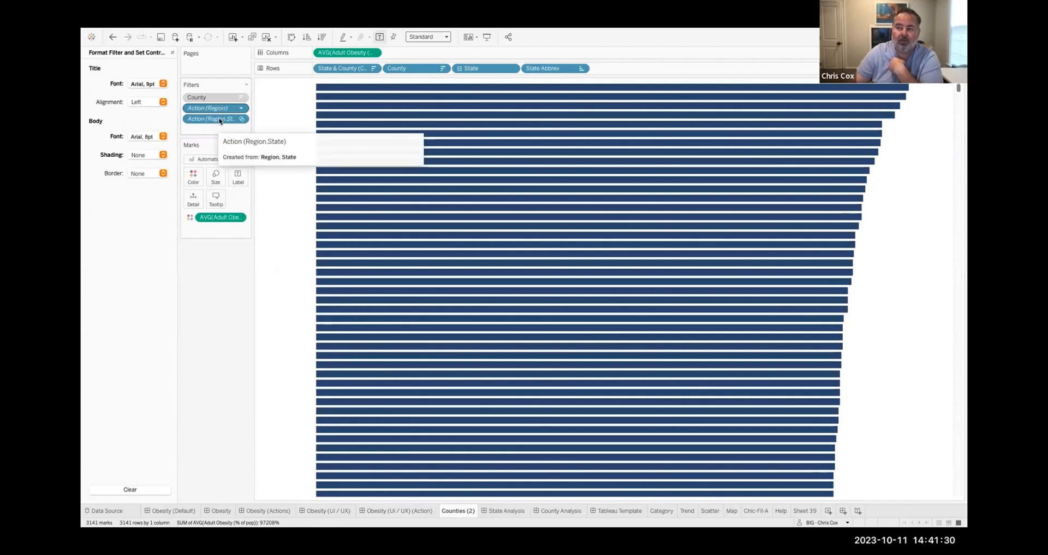
# Search Chrome for 'tableau order of operations' in a new tab
pyautogui.moveTo(429, 518)
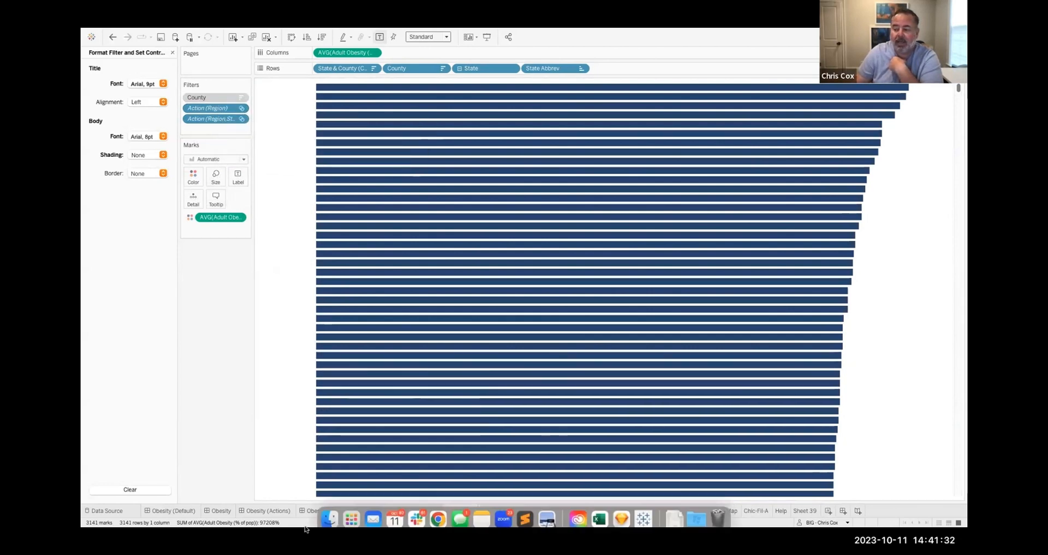
pyautogui.rightClick(438, 512)
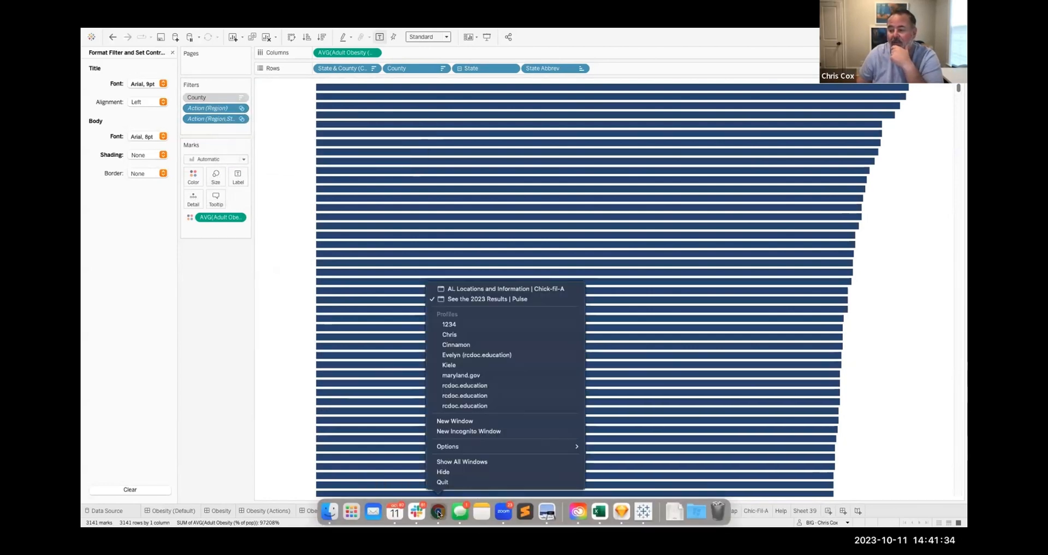
pyautogui.click(487, 299)
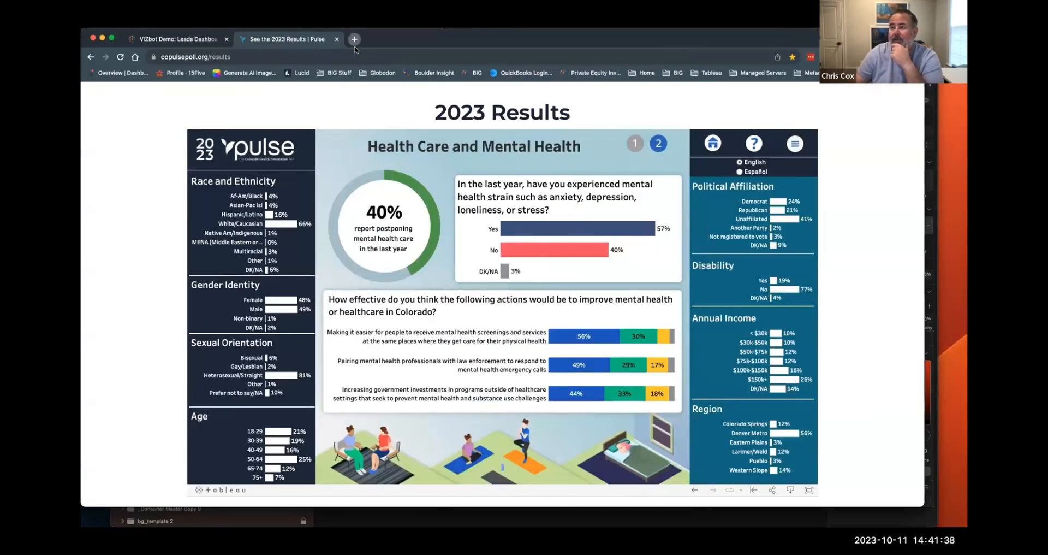
pyautogui.click(351, 39)
pyautogui.write('tableau order')
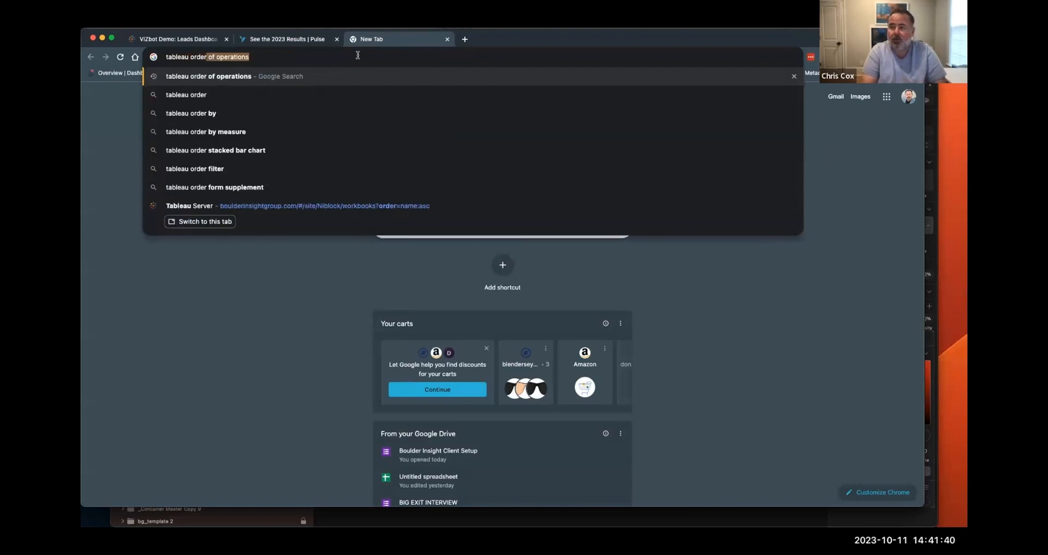
pyautogui.press('Return')
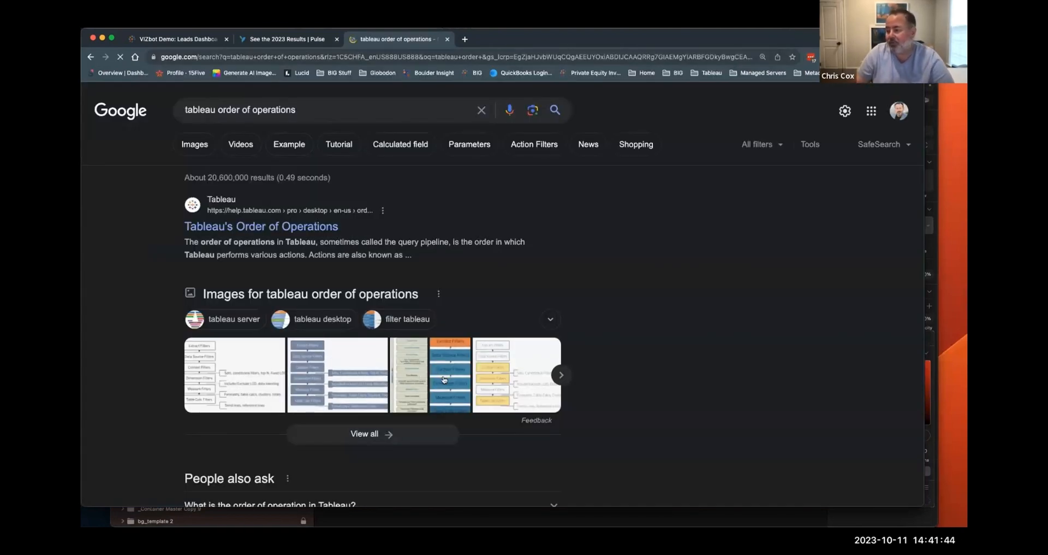
# Preview the Tableau Help and Flerlage Twins filter-order diagrams, then return to Tableau
pyautogui.click(444, 380)
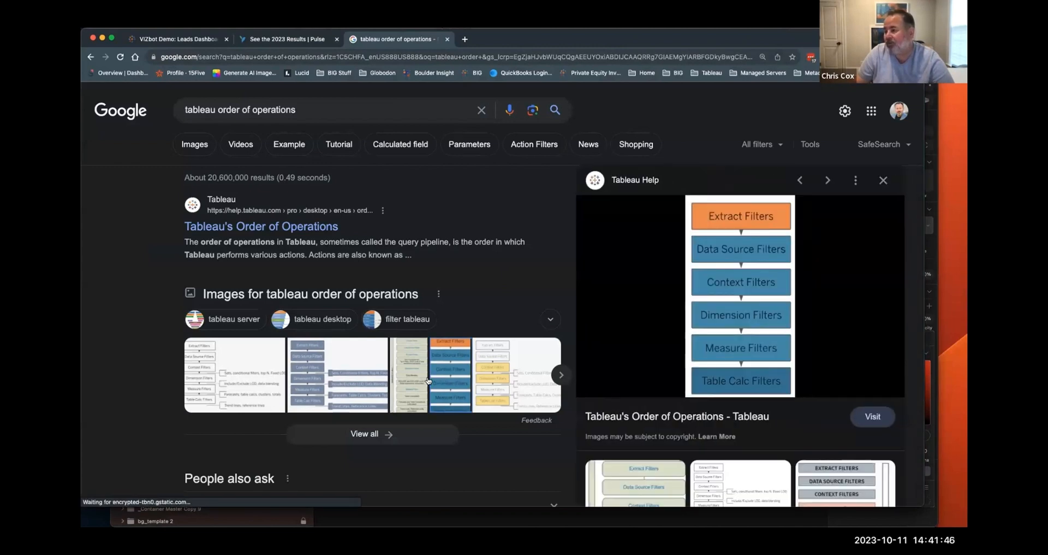
pyautogui.click(327, 380)
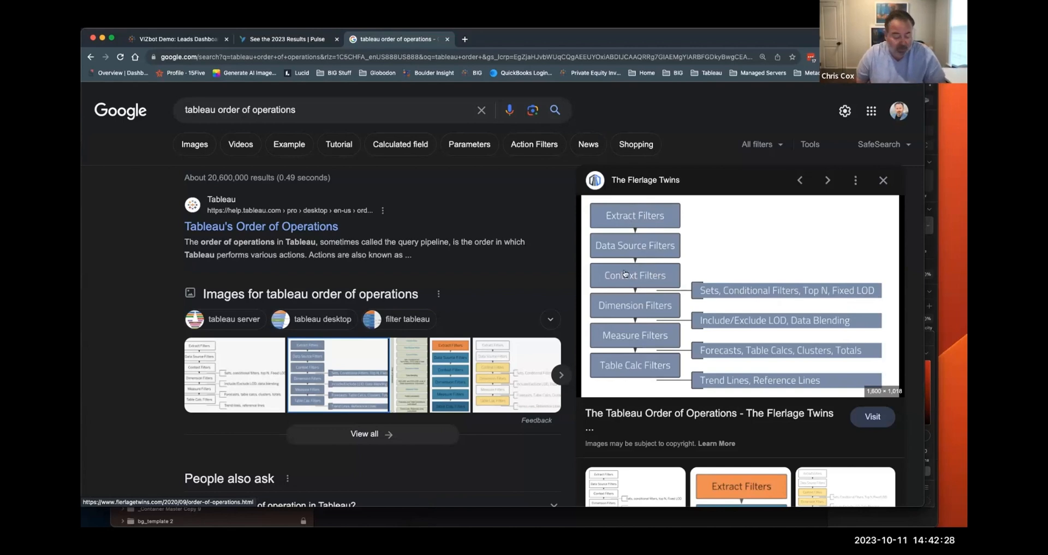
pyautogui.hotkey('ctrl', 'Right')
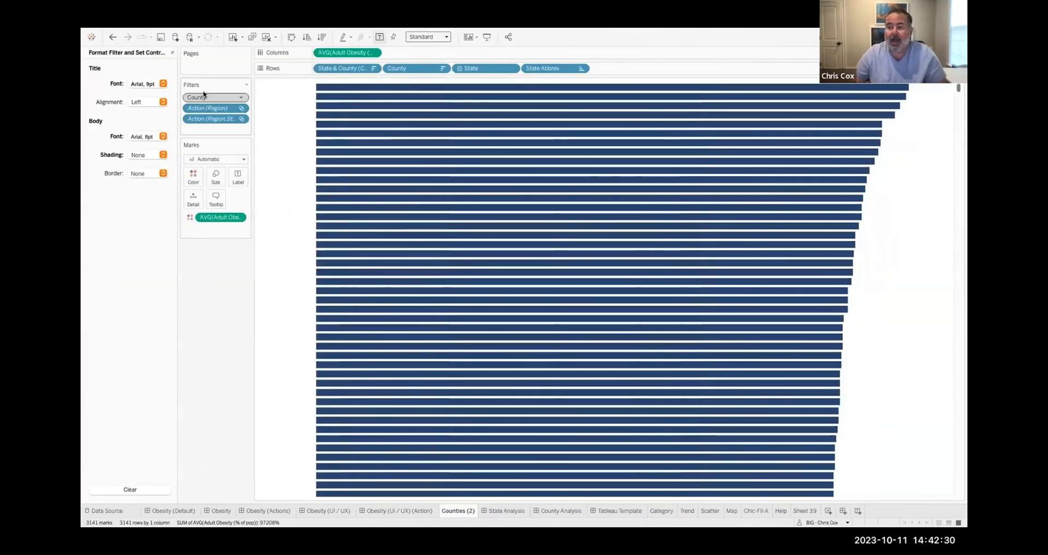
# Add the Action (Region) filter to context and return to the Obesity (UI / UX) (Action) dashboard
pyautogui.click(241, 109)
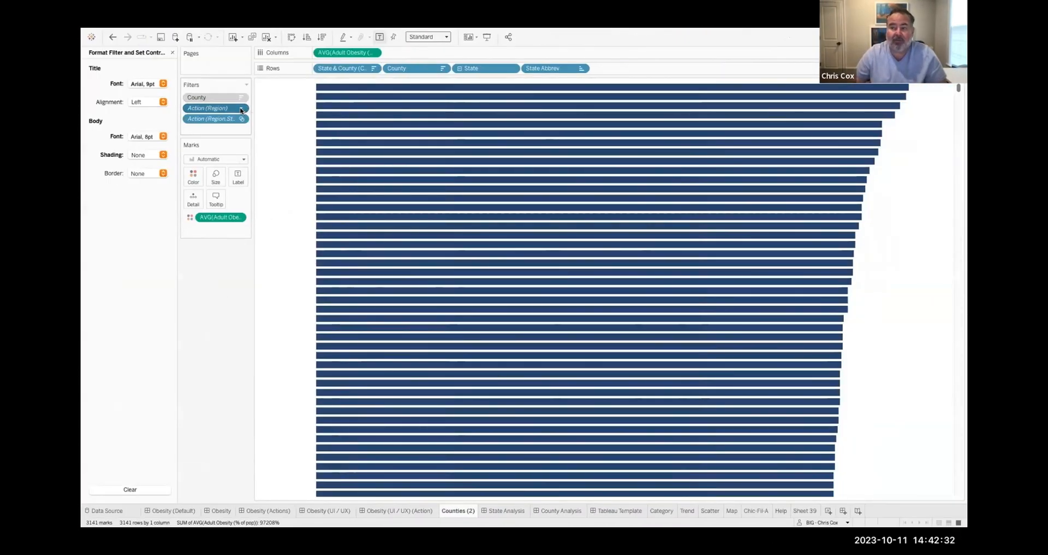
pyautogui.click(212, 149)
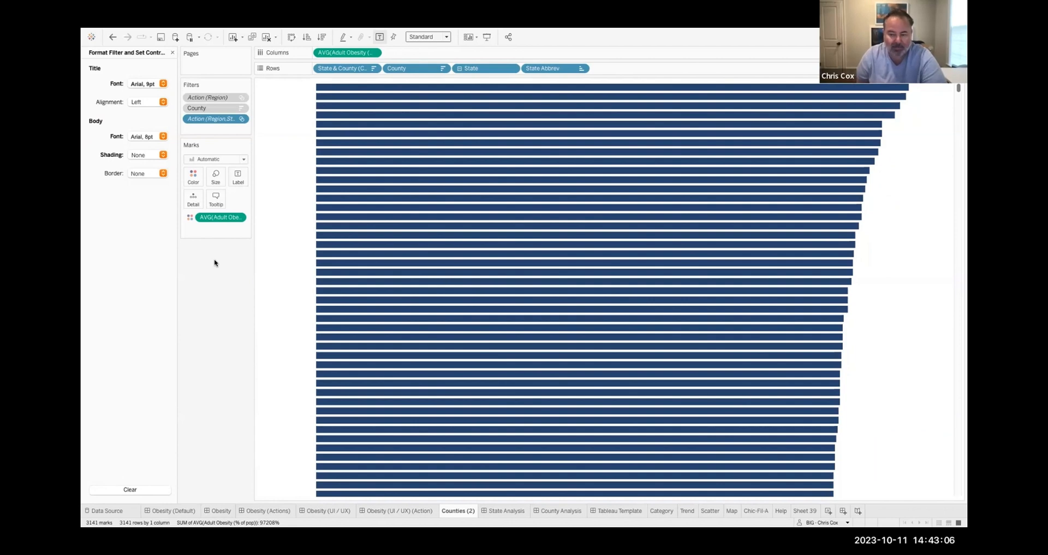
pyautogui.click(407, 511)
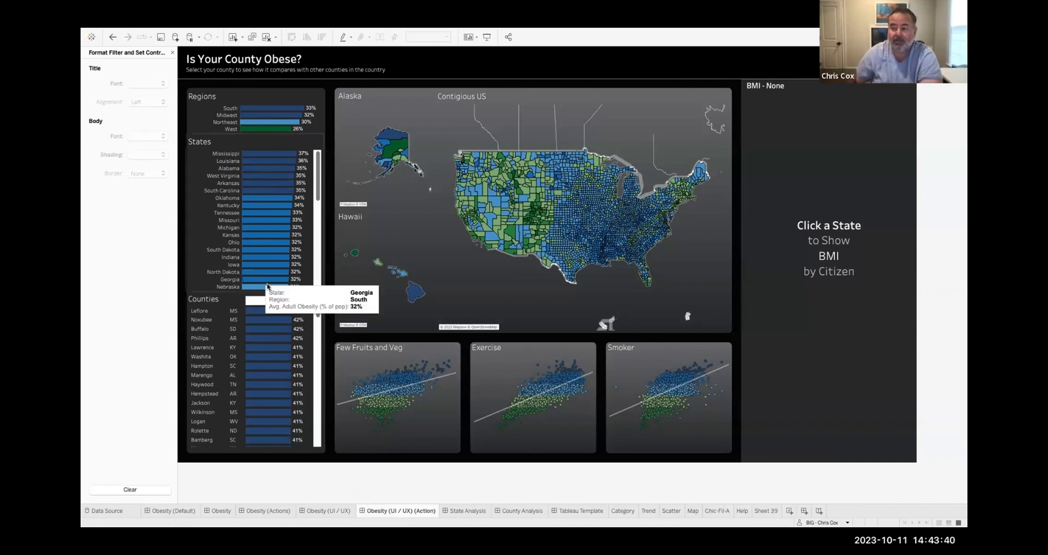
# On Counties (2), remove County and Action (Region) from context and move Action (Region) to the end of Filters
pyautogui.click(318, 316)
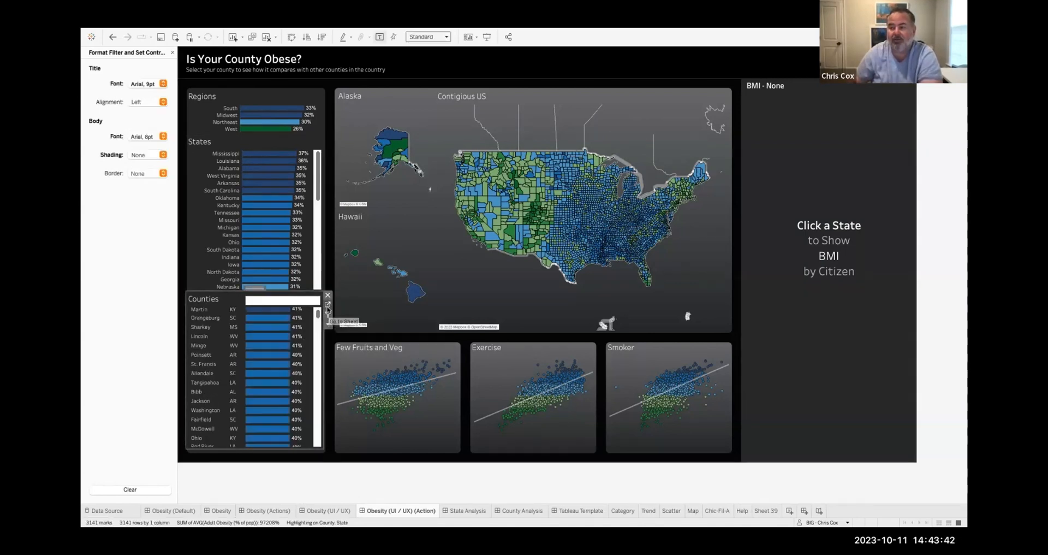
pyautogui.click(327, 305)
pyautogui.click(240, 108)
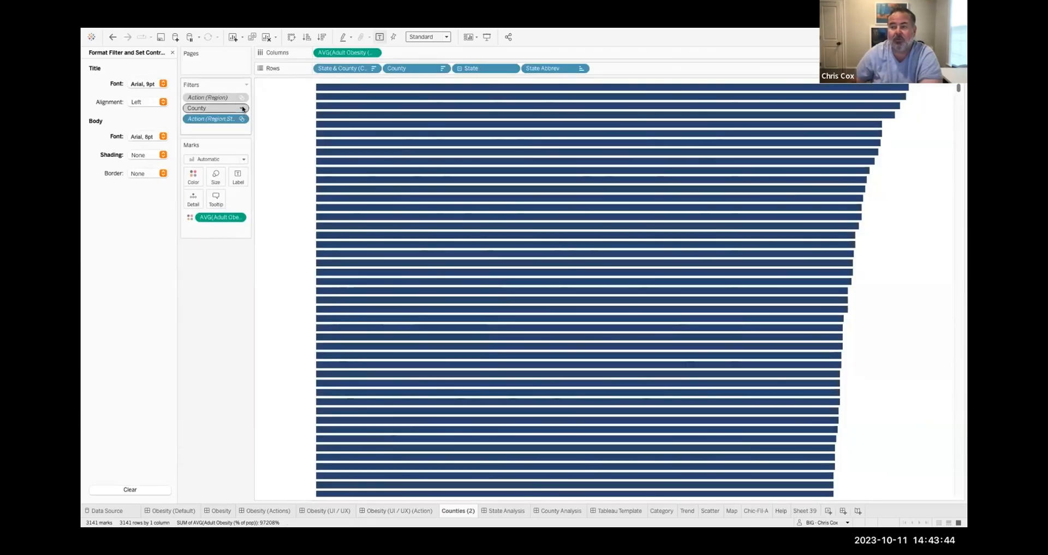
pyautogui.click(234, 157)
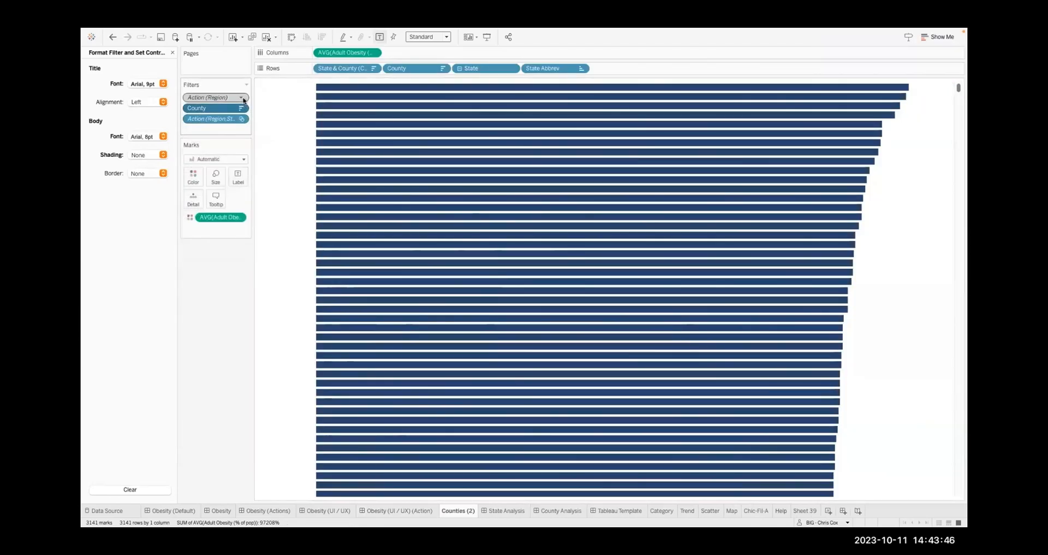
pyautogui.click(241, 98)
pyautogui.click(238, 138)
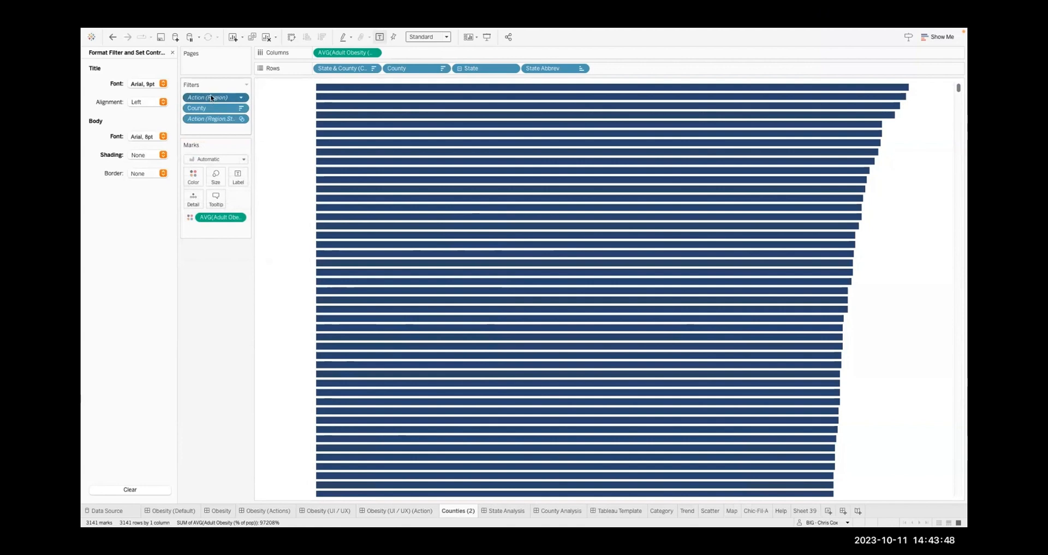
pyautogui.moveTo(211, 96); pyautogui.dragTo(211, 129)
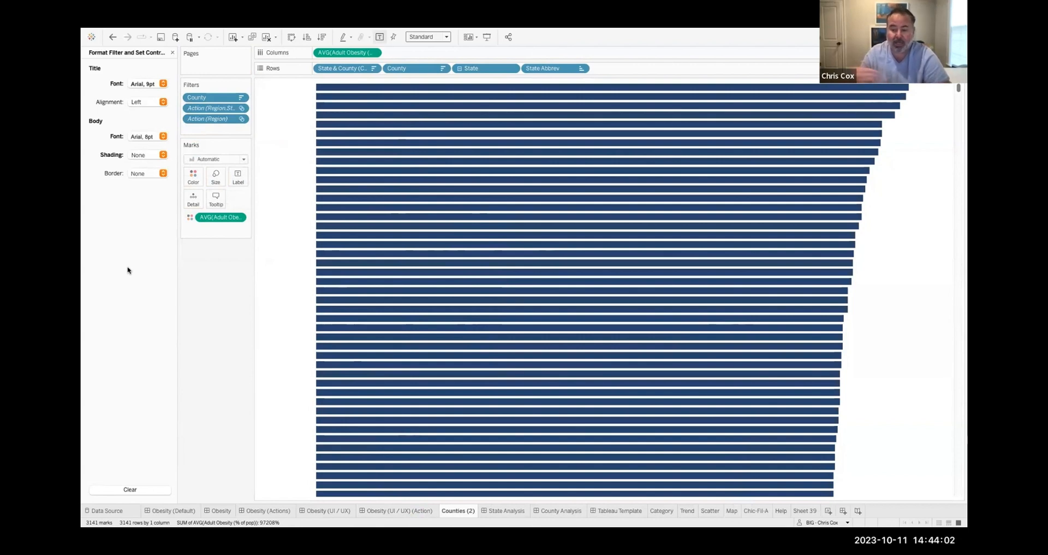
pyautogui.hotkey('ctrl', 'Left')
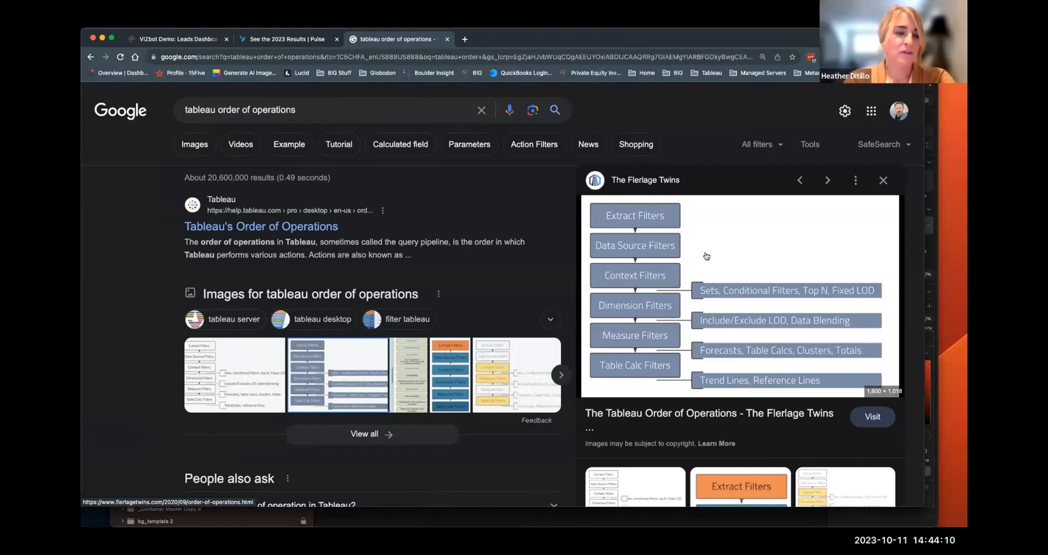
pyautogui.hotkey('ctrl', 'Right')
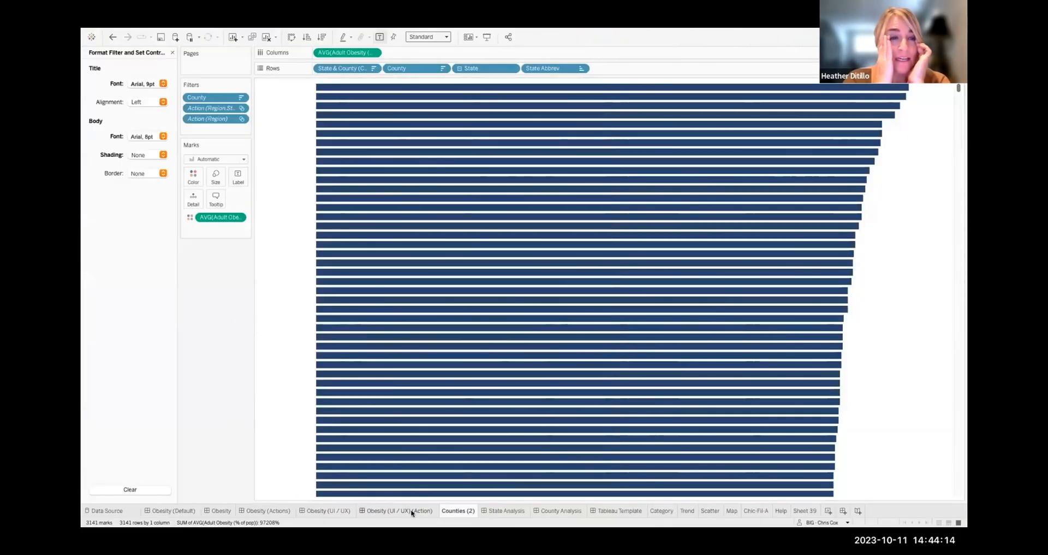
# Return to the Obesity (UI / UX) (Action) dashboard, whose Counties list is headed by Martin, KY
pyautogui.click(411, 510)
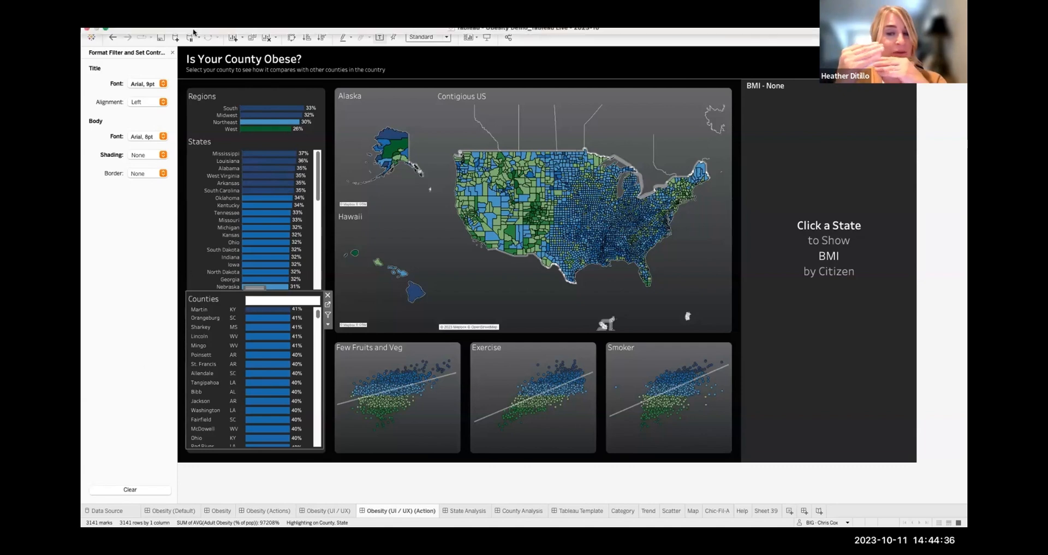
# Open Dashboard Actions for this sheet and review the Population filter action without changing it
pyautogui.click(234, 33)
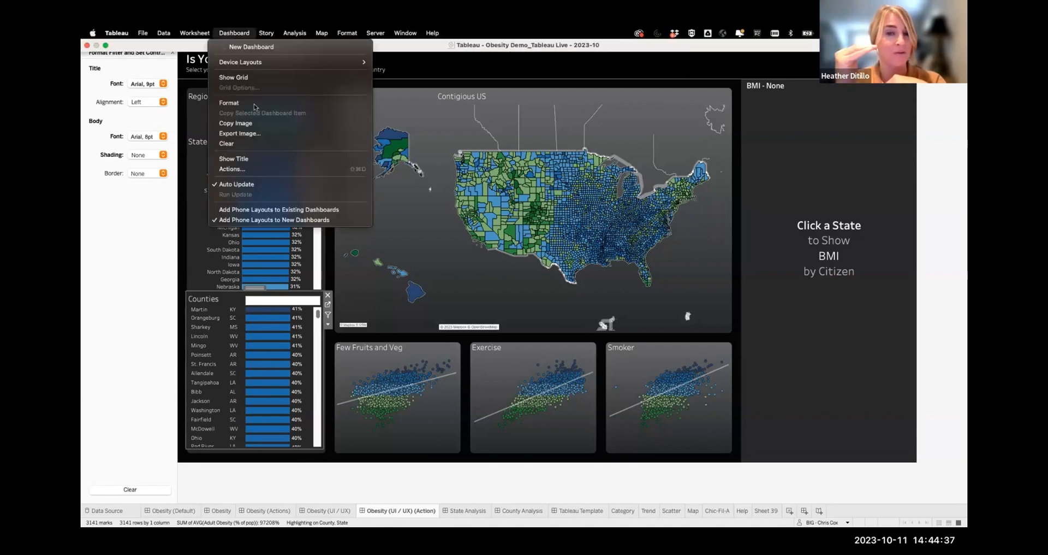
pyautogui.click(258, 169)
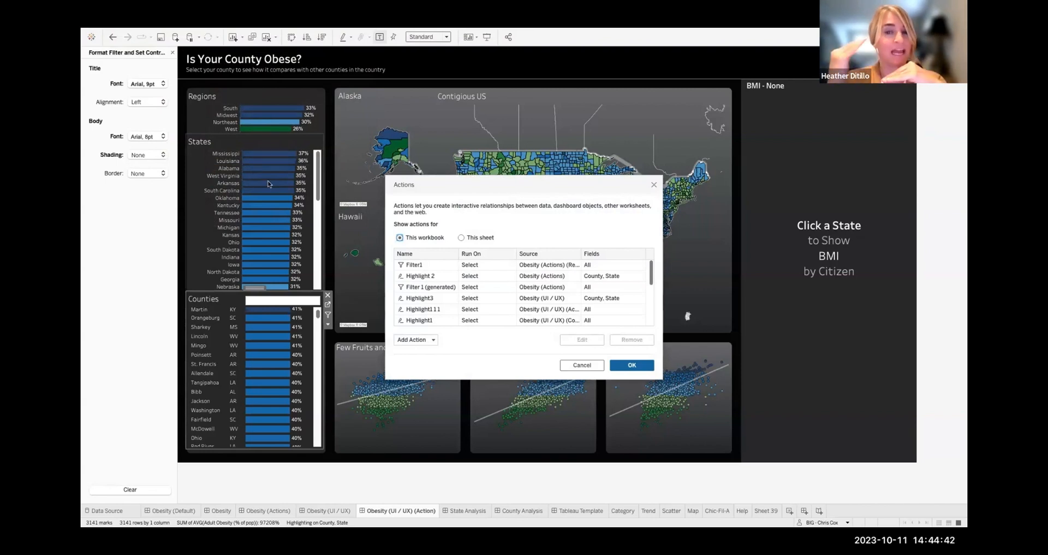
pyautogui.click(474, 239)
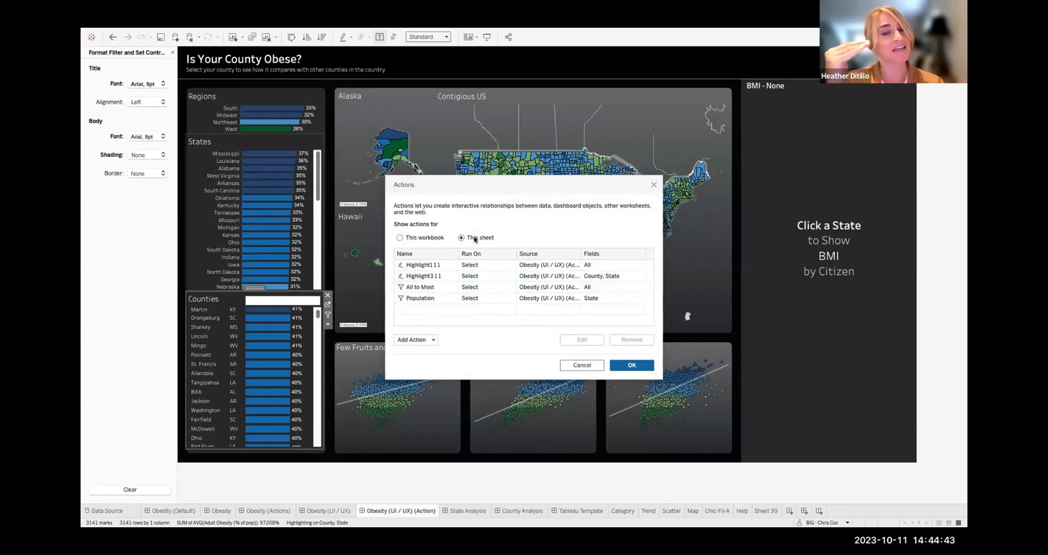
pyautogui.click(426, 298)
pyautogui.click(580, 339)
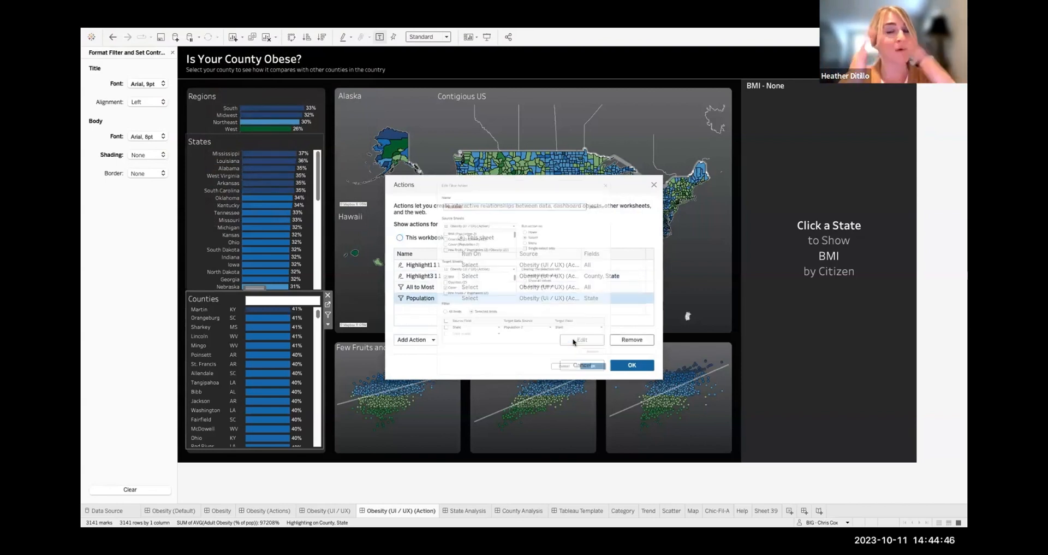
pyautogui.scroll(-2, 422, 294)
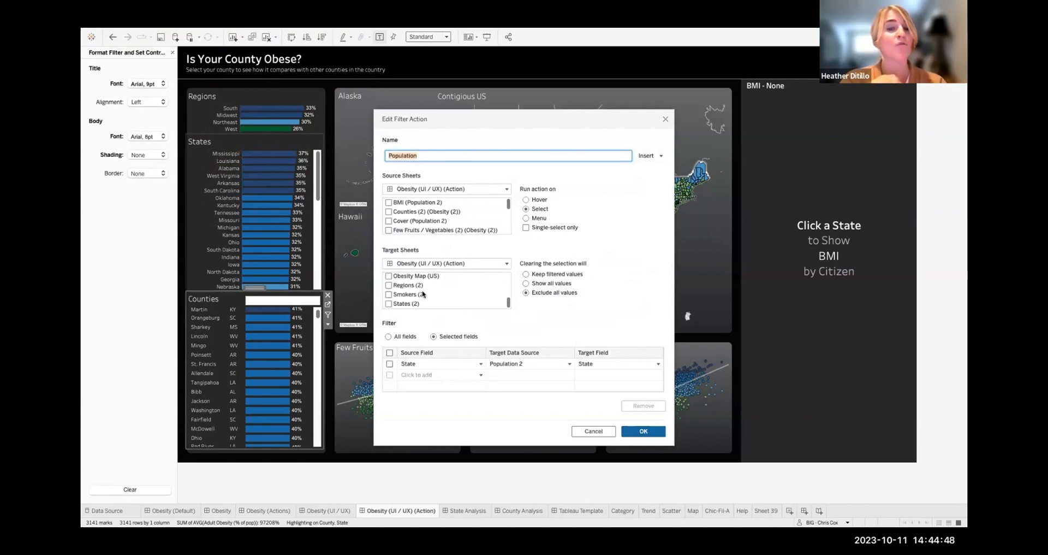
pyautogui.scroll(-2, 420, 295)
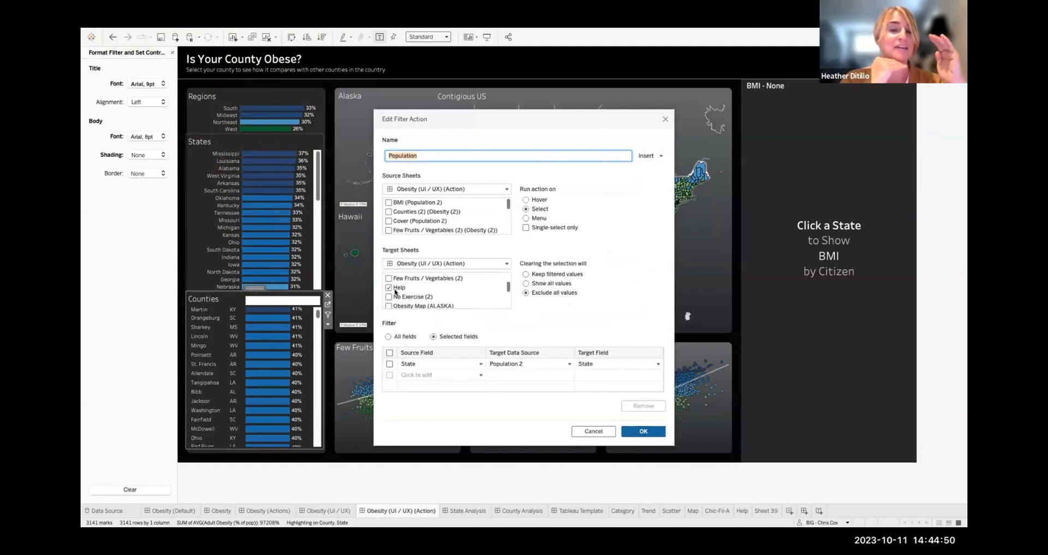
pyautogui.click(641, 430)
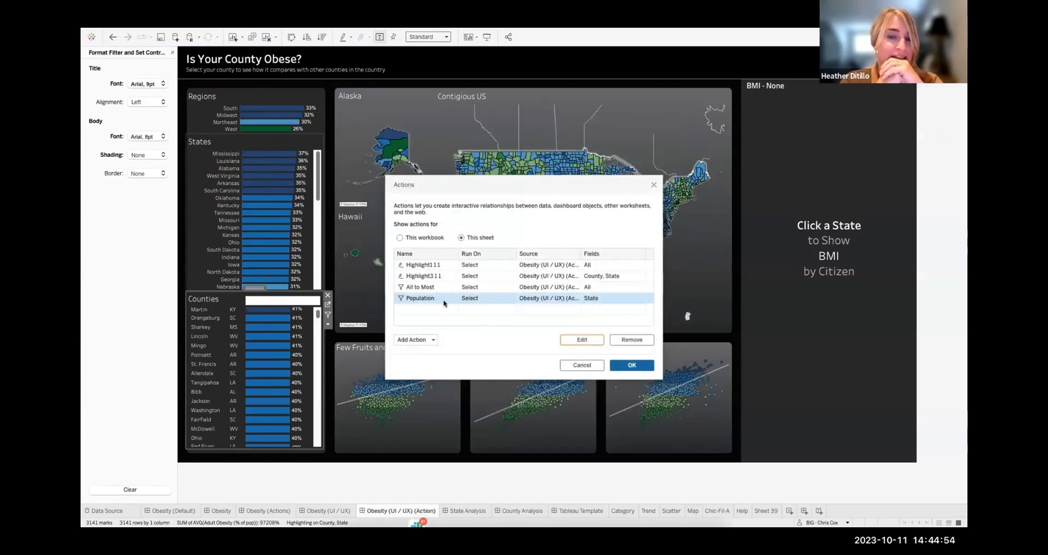
# Remove Help from the All to Most action's target sheets, then filter the dashboard to Kentucky
pyautogui.click(425, 287)
pyautogui.click(582, 339)
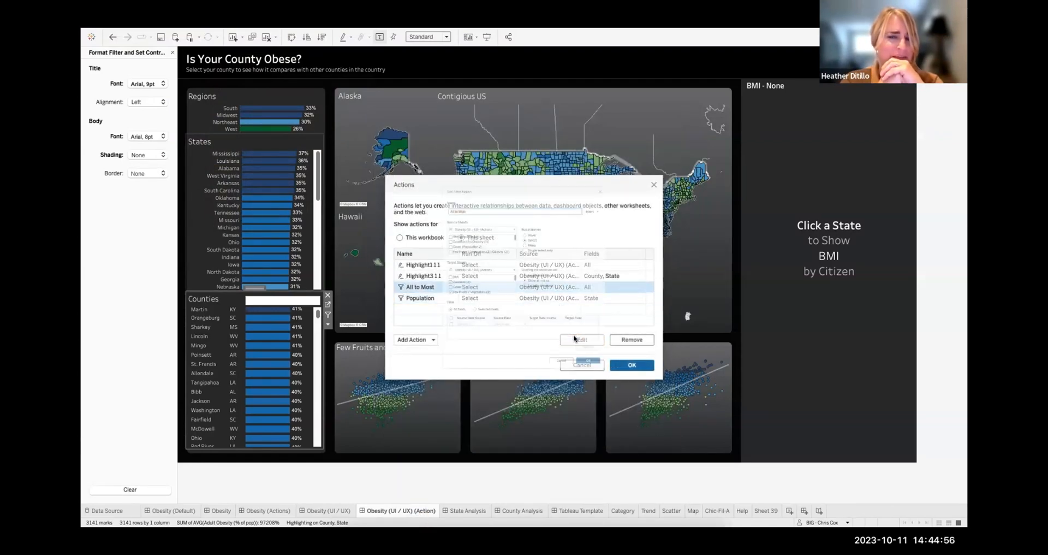
pyautogui.scroll(-5, 406, 289)
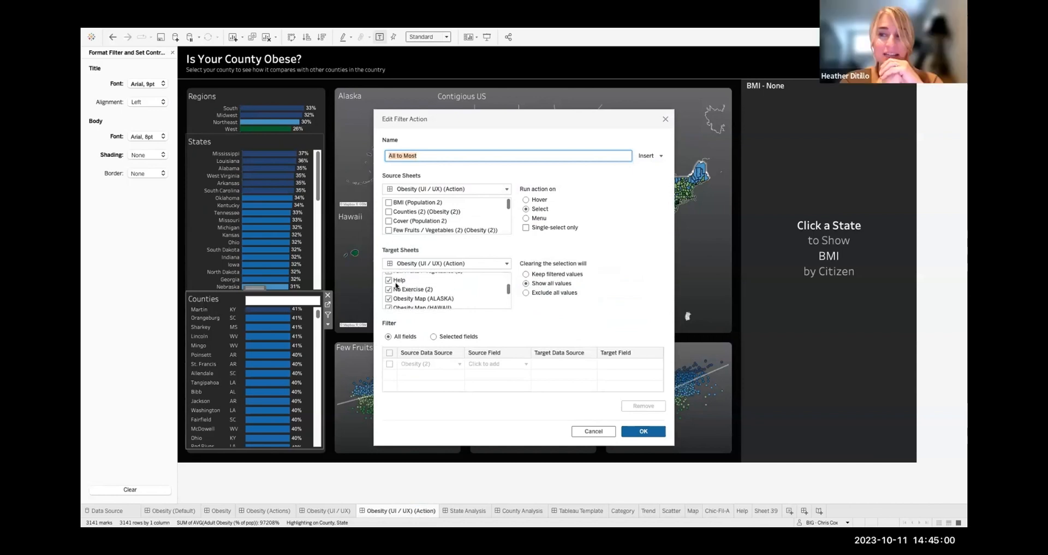
pyautogui.click(388, 279)
pyautogui.click(634, 430)
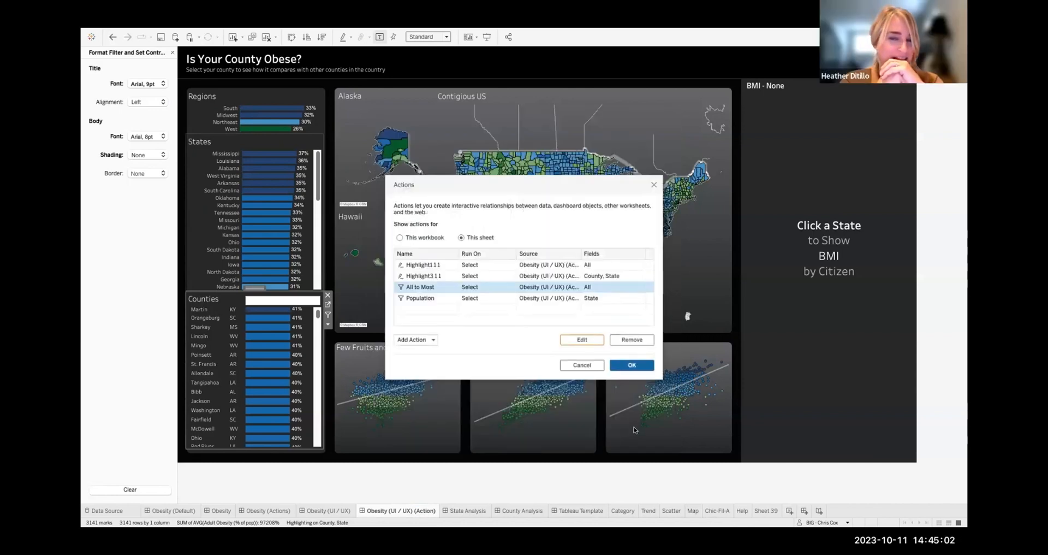
pyautogui.click(626, 365)
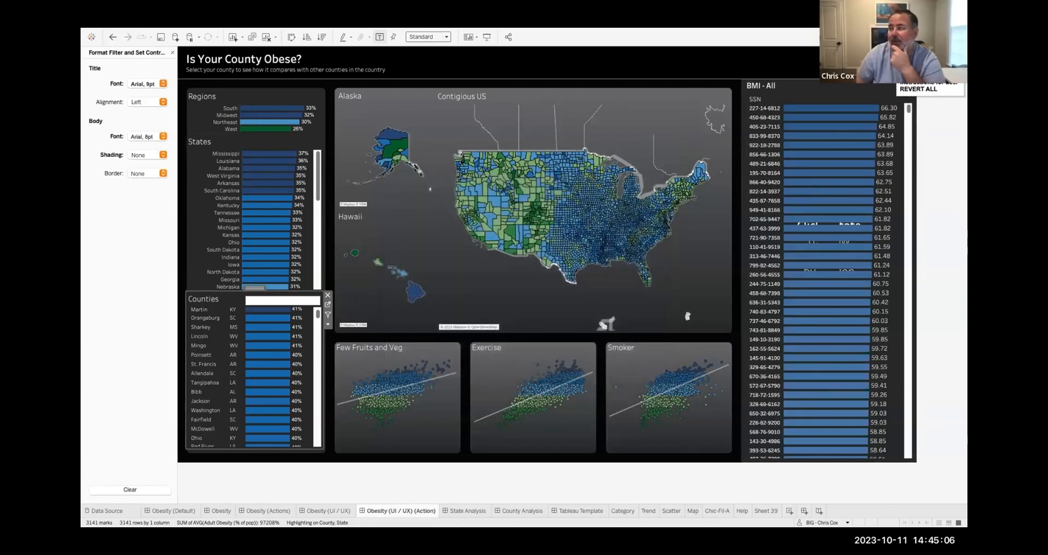
pyautogui.click(226, 206)
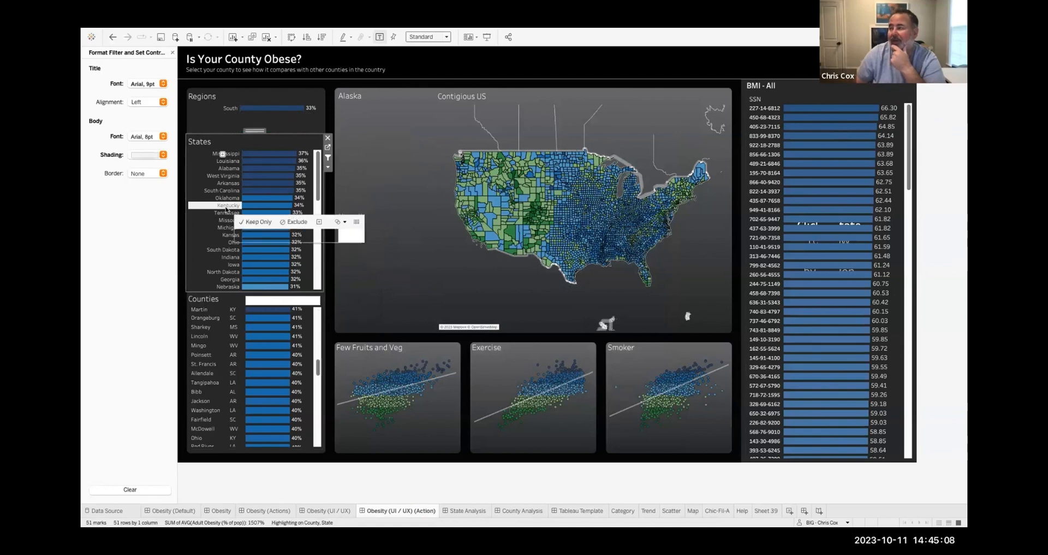
# Deselect Kentucky to clear the state filter
pyautogui.click(226, 206)
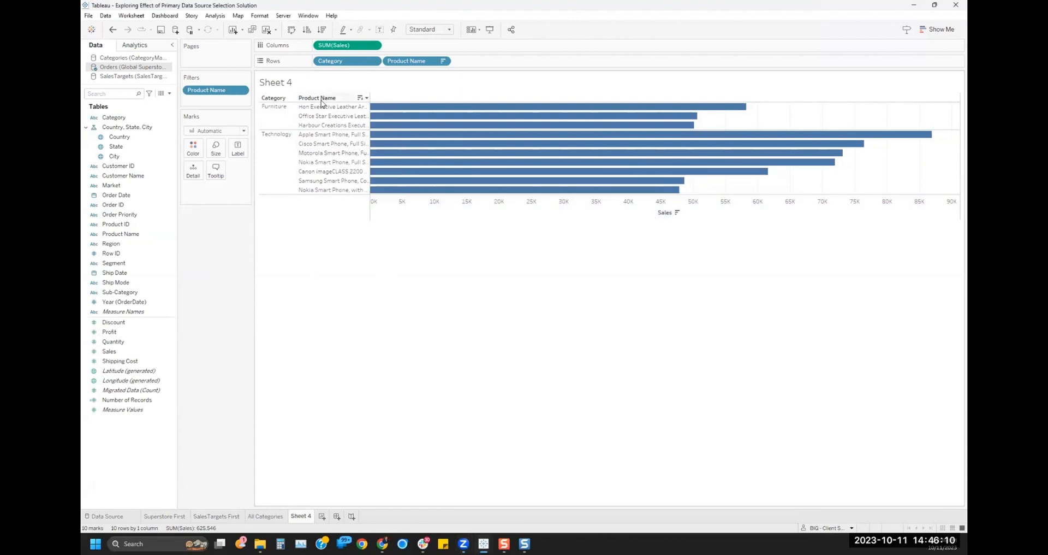
pyautogui.moveTo(333, 61); pyautogui.dragTo(262, 270)
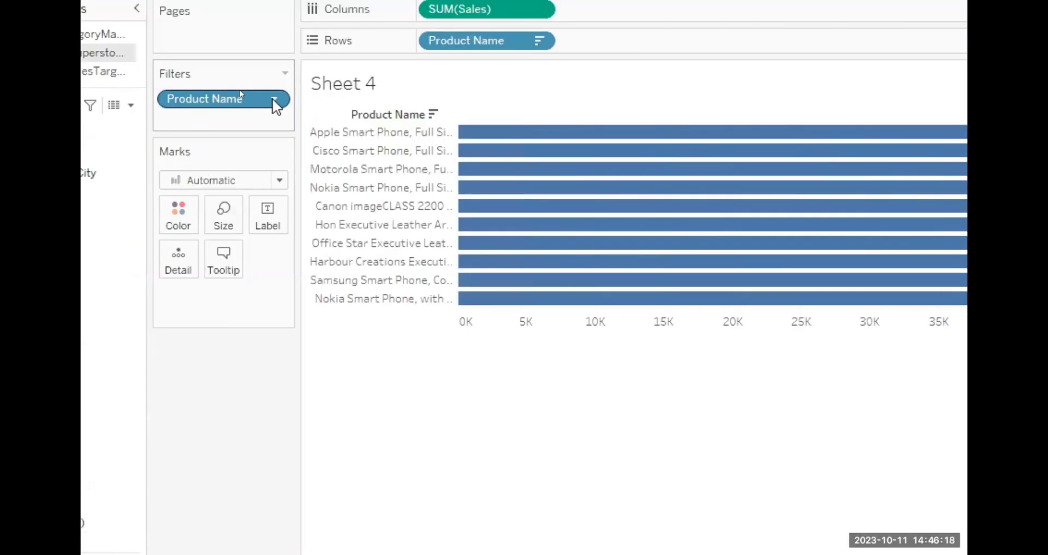
pyautogui.click(242, 91)
pyautogui.click(237, 106)
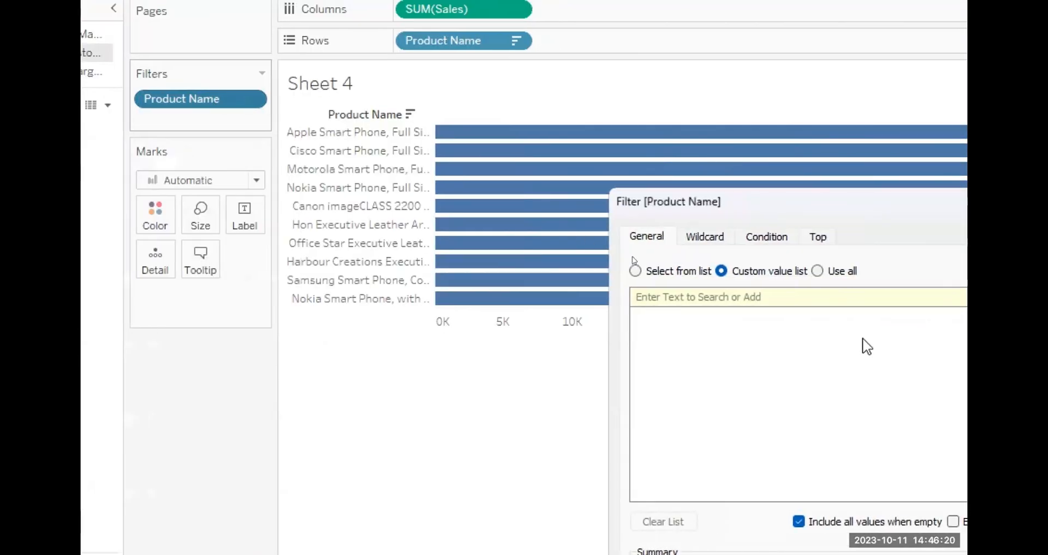
pyautogui.click(609, 238)
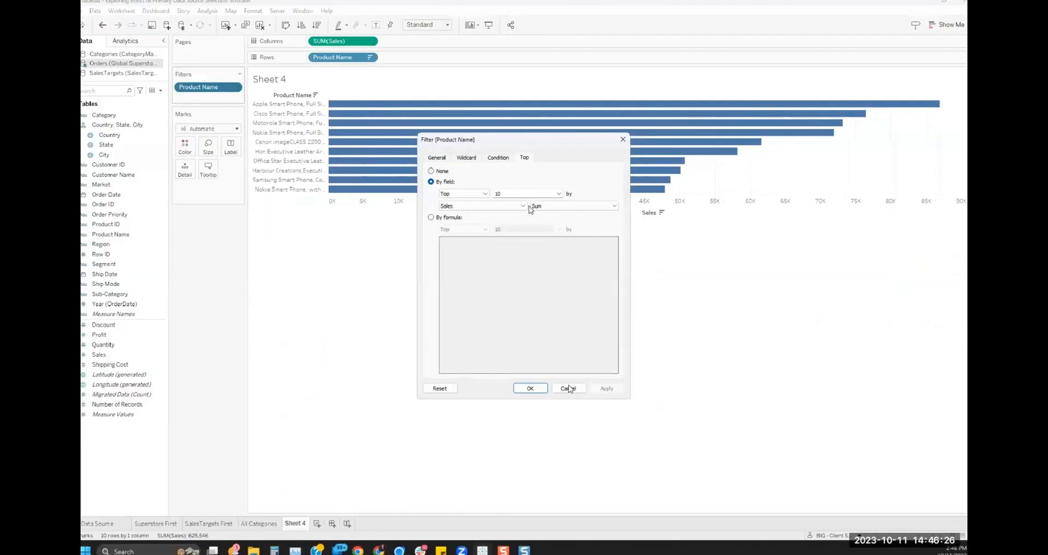
pyautogui.click(569, 385)
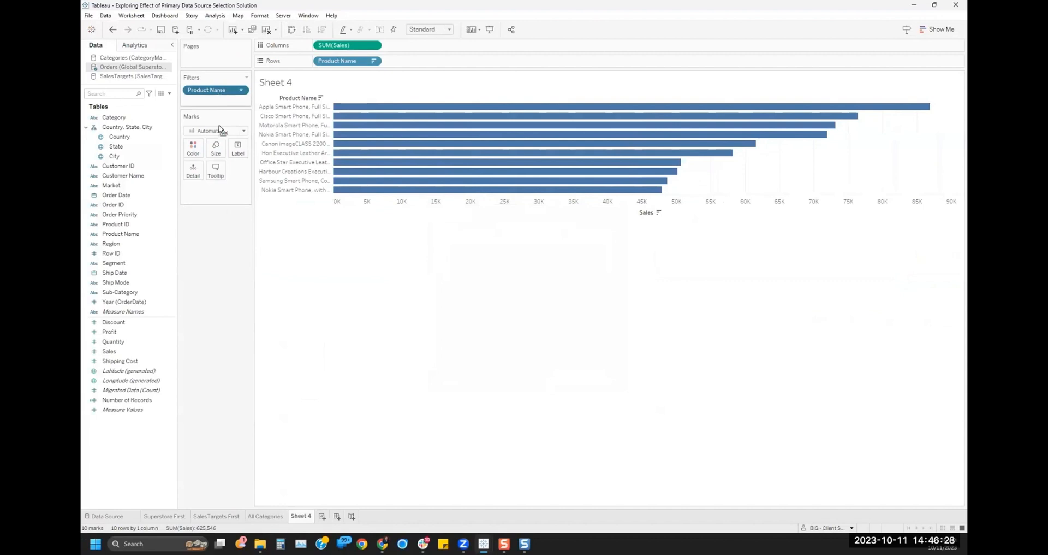
pyautogui.moveTo(216, 89); pyautogui.dragTo(207, 322)
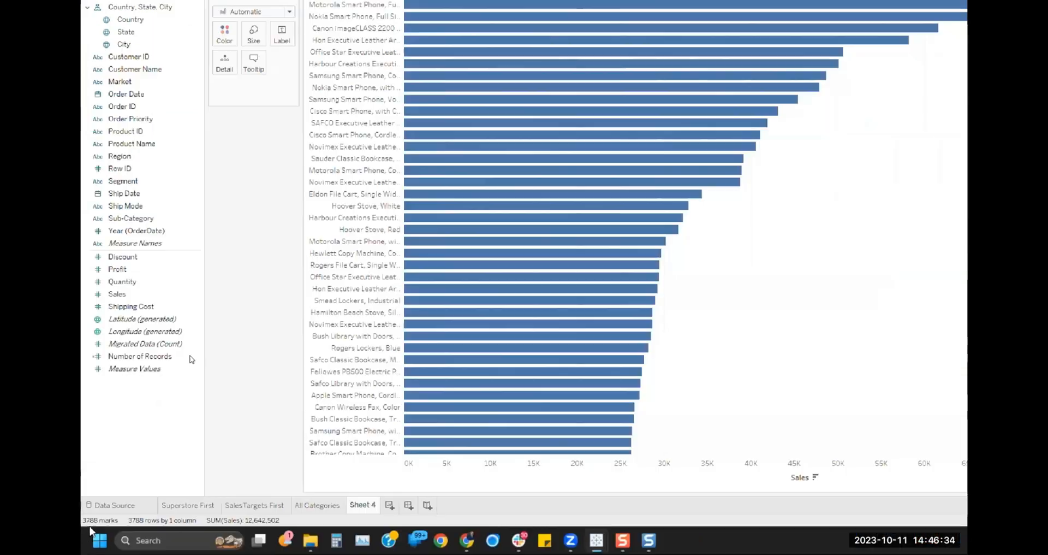
pyautogui.hotkey('ctrl', 'z')
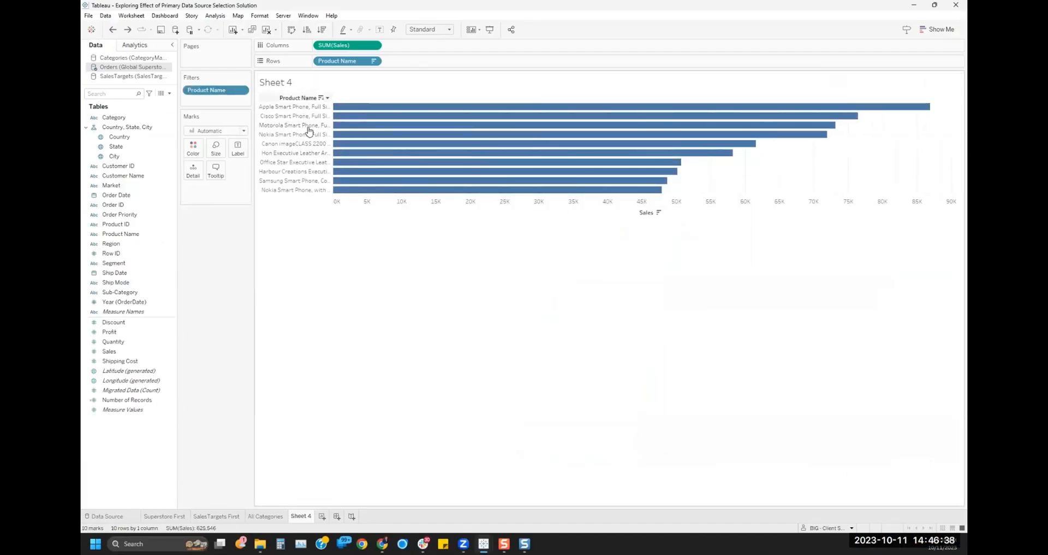
pyautogui.moveTo(472, 165)
pyautogui.hotkey('ctrl', 'z')
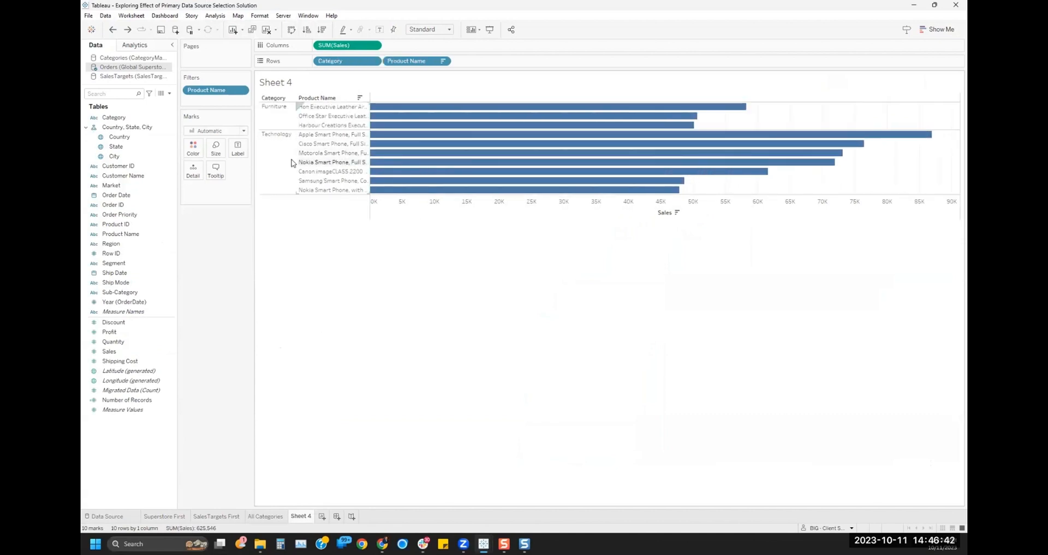
pyautogui.click(276, 120)
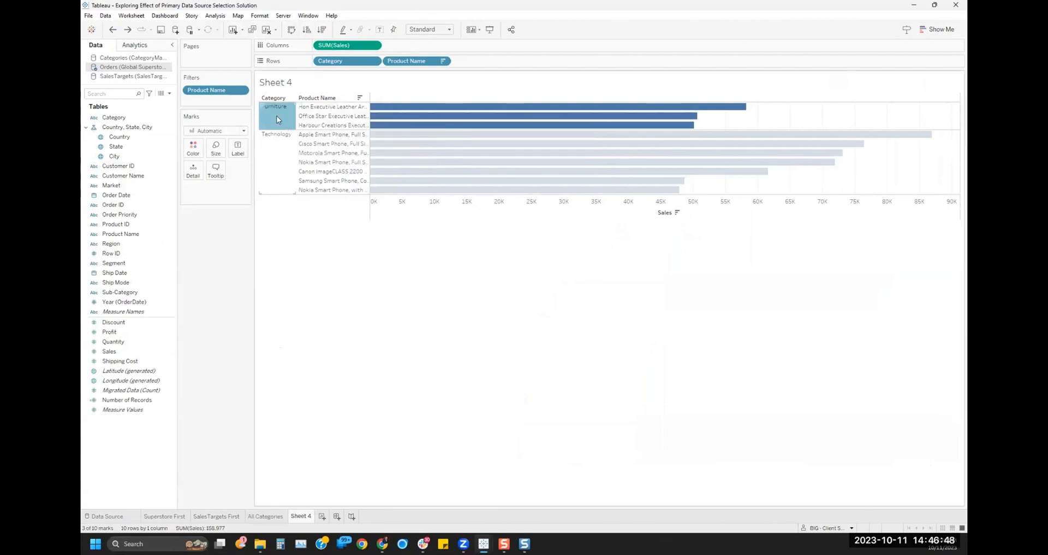
pyautogui.moveTo(276, 120)
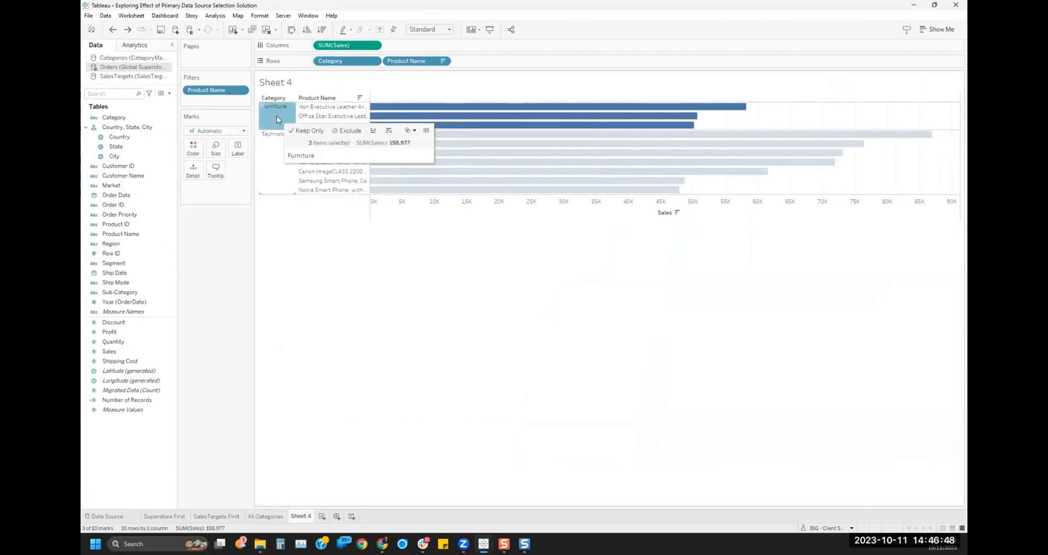
pyautogui.click(271, 173)
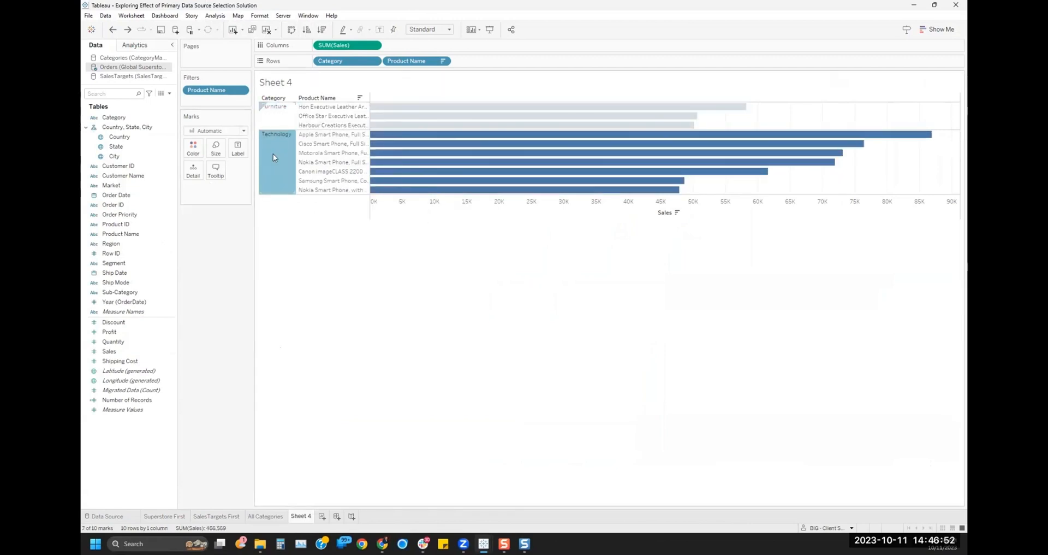
pyautogui.click(442, 236)
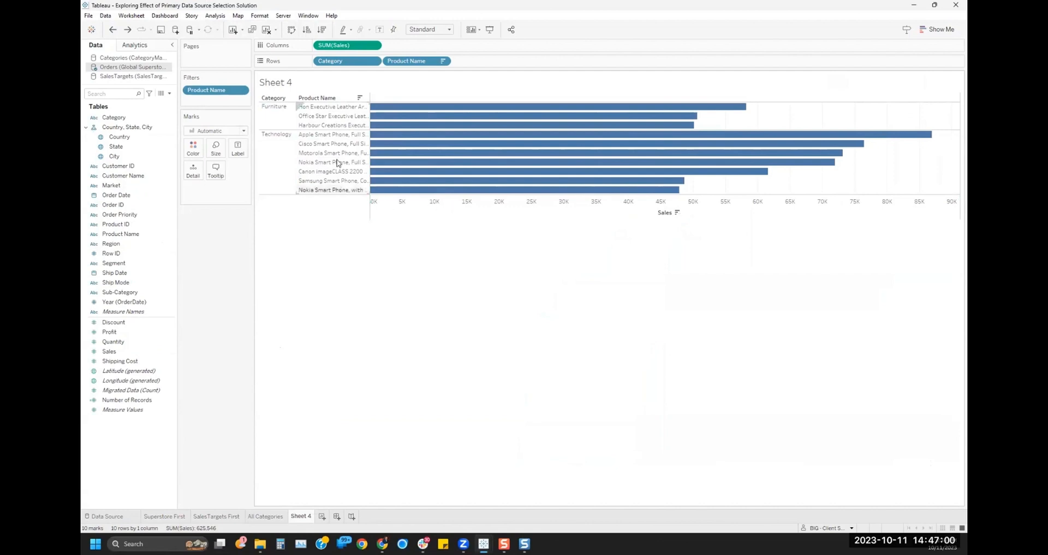
pyautogui.click(268, 119)
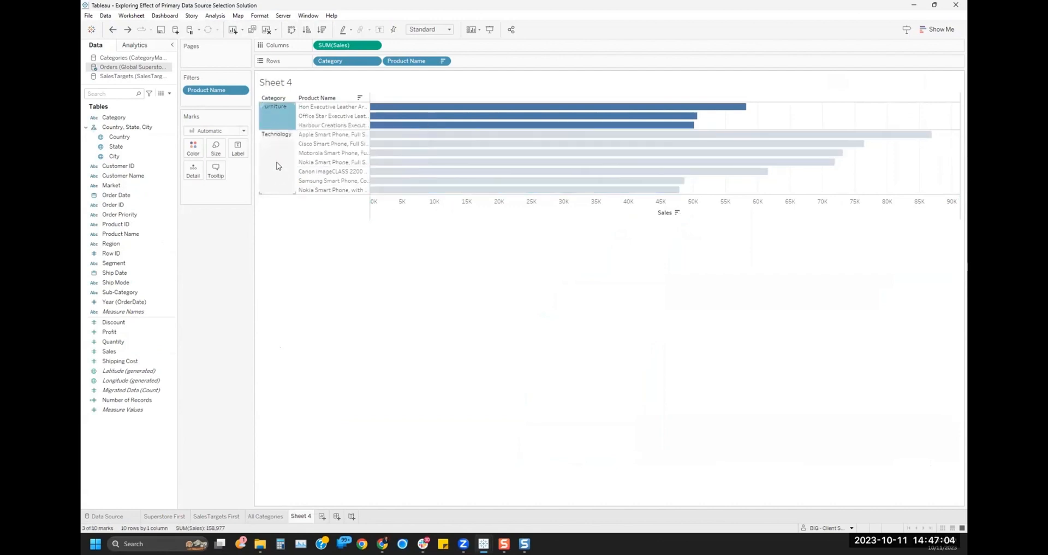
pyautogui.click(276, 165)
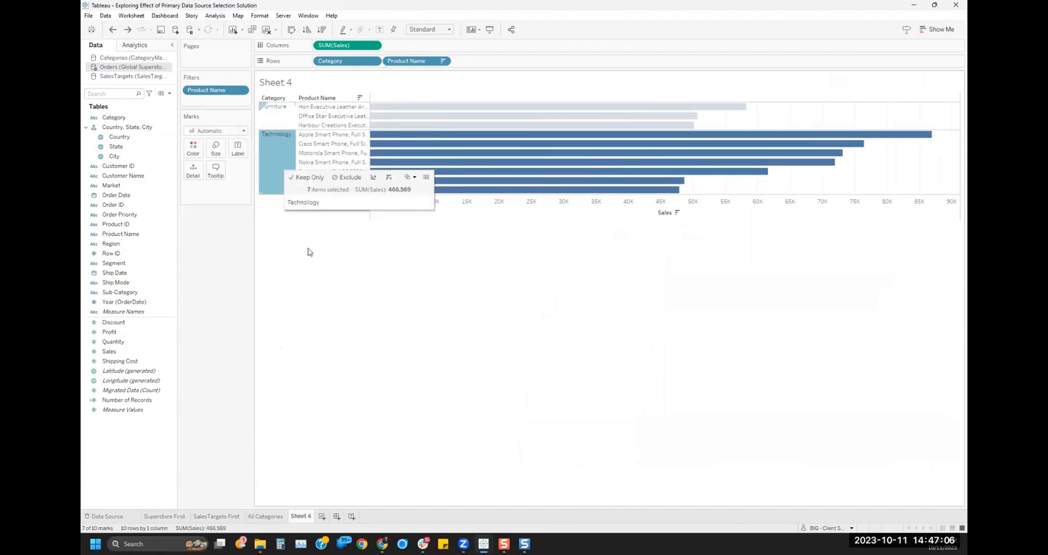
pyautogui.click(401, 262)
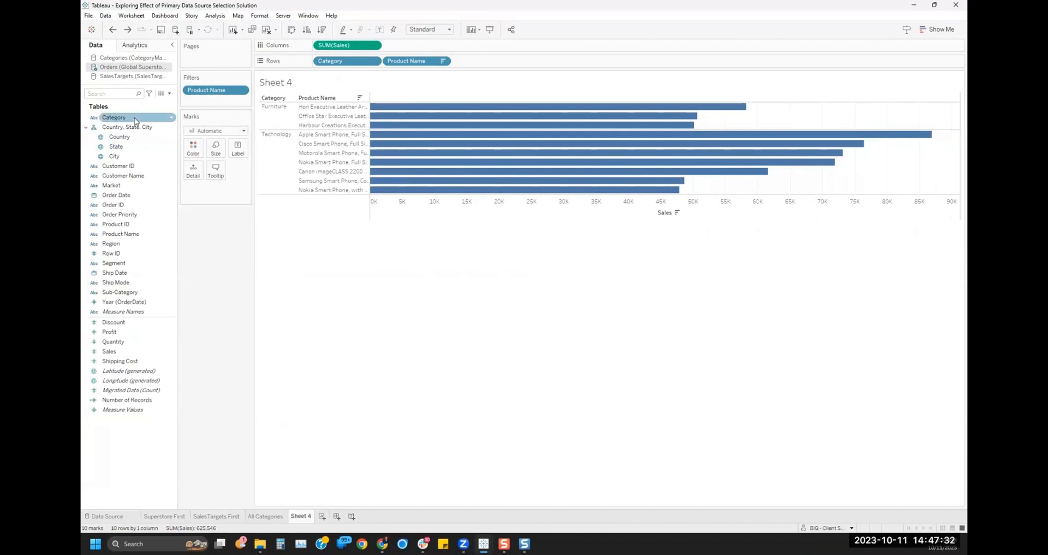
# Show a Category filter card as a single-value list set to All
pyautogui.rightClick(135, 118)
pyautogui.click(164, 134)
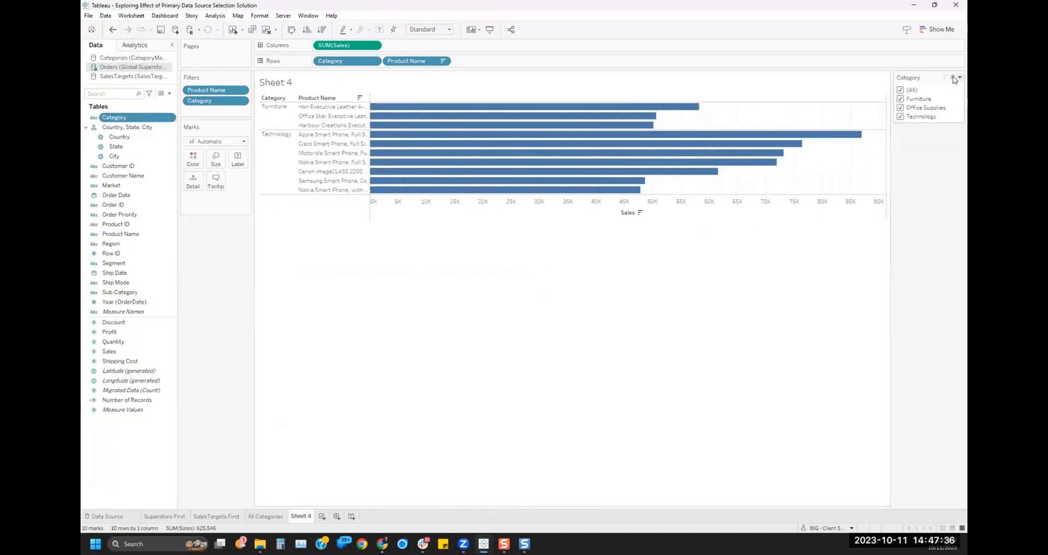
pyautogui.click(959, 78)
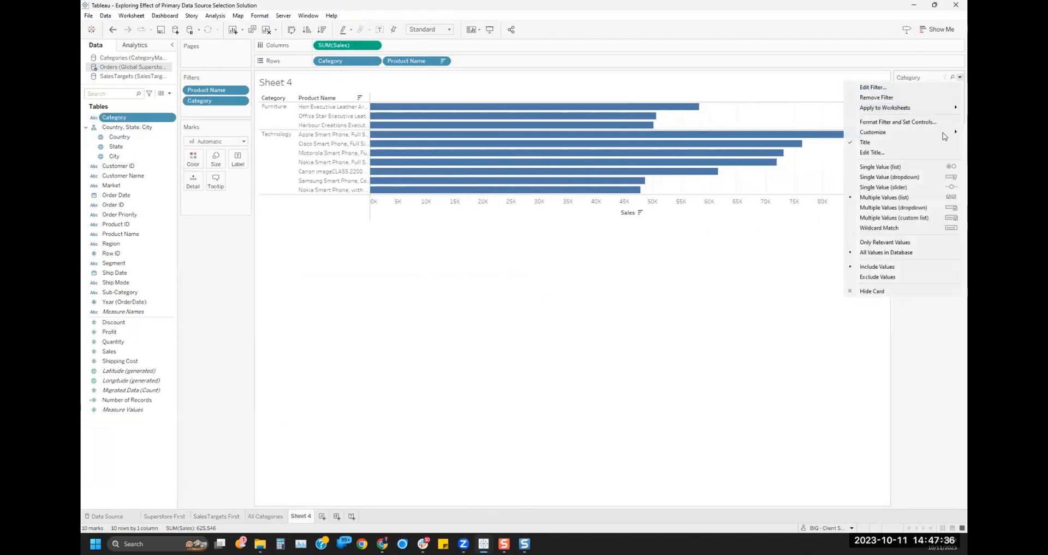
pyautogui.click(927, 168)
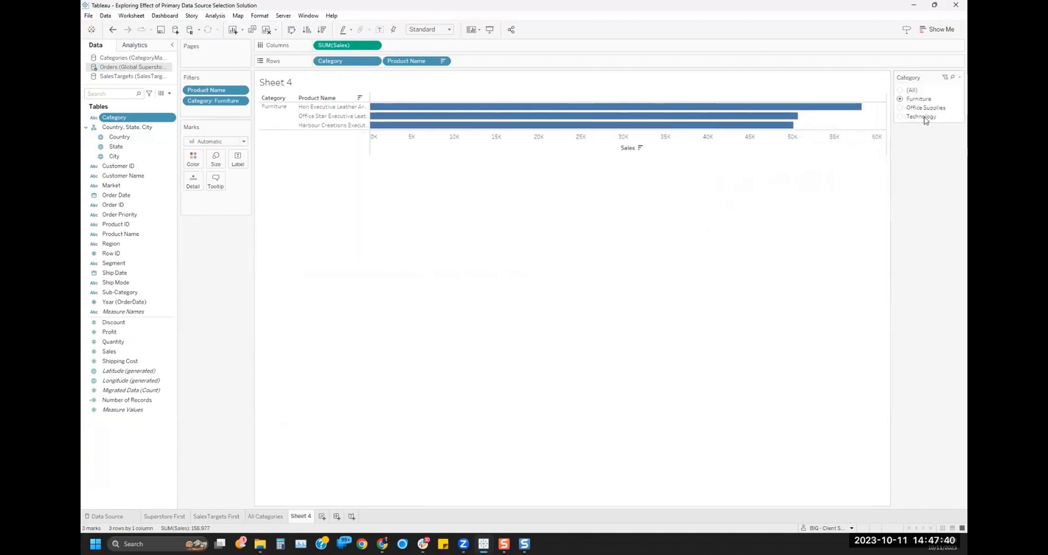
pyautogui.click(901, 91)
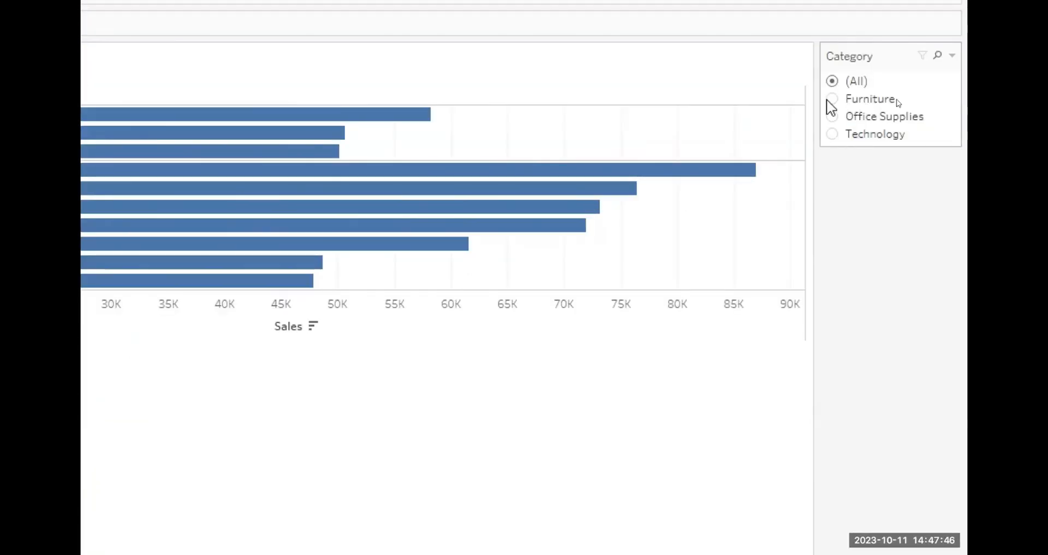
# Filter Sheet 4 to Furniture, then Technology, then Office Supplies, which shows no bars
pyautogui.click(829, 102)
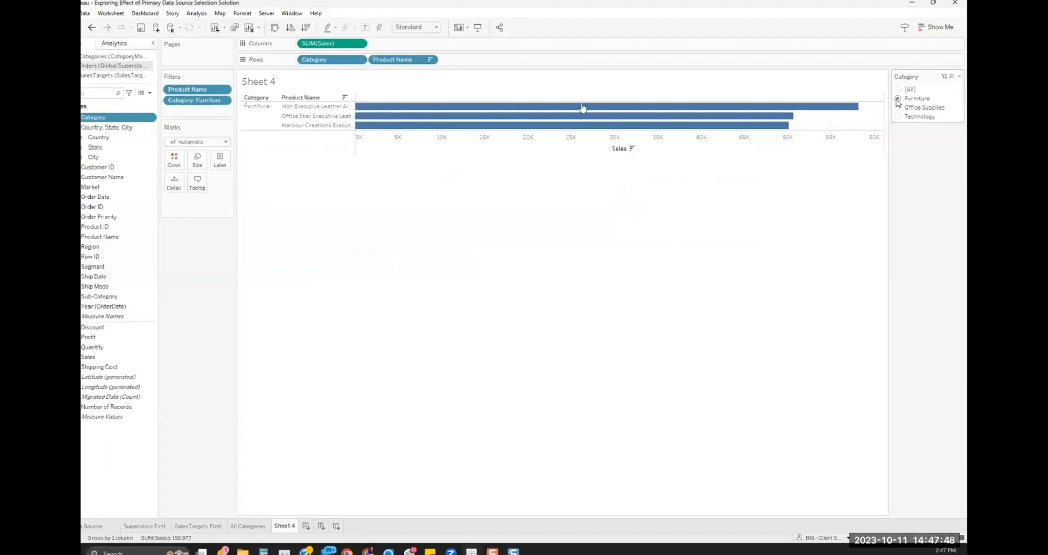
pyautogui.click(902, 117)
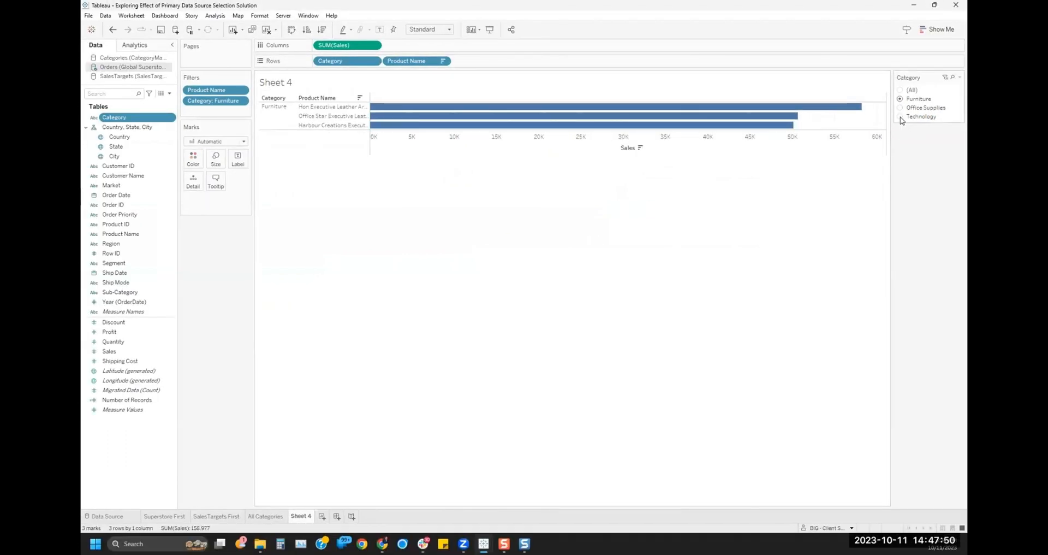
pyautogui.click(900, 108)
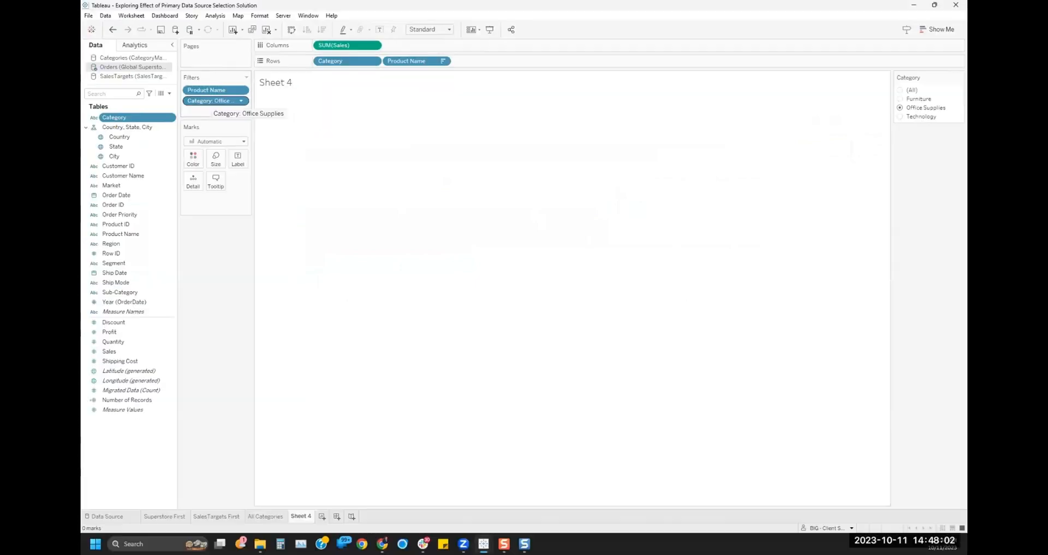
pyautogui.hotkey('alt', 'Tab')
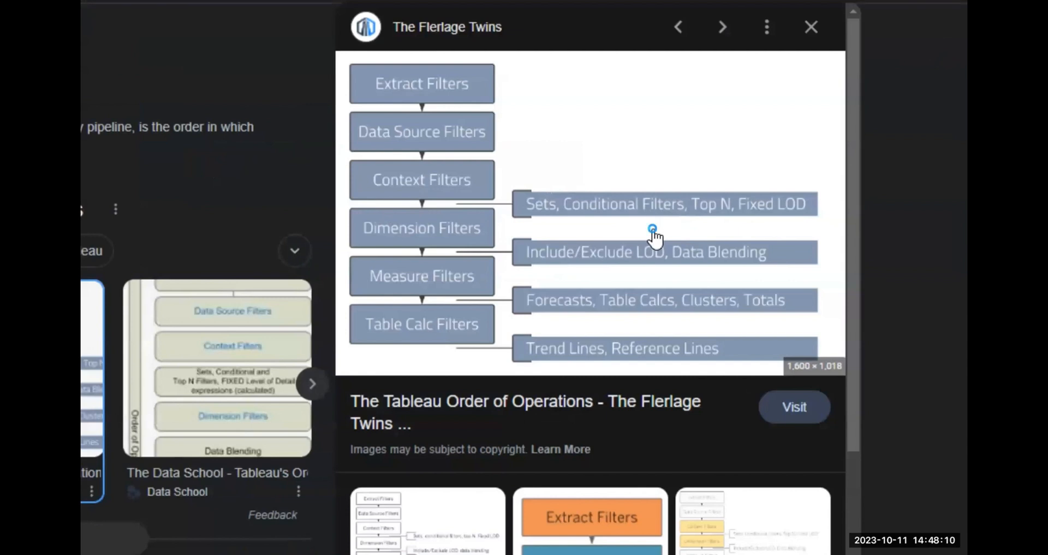
# Annotate the order-of-operations diagram, marking Context Filters as 1 and Top N as 2, then erase it
pyautogui.moveTo(722, 192)
pyautogui.mouseDown()
pyautogui.moveTo(729, 187)
pyautogui.moveTo(704, 181)
pyautogui.moveTo(676, 217)
pyautogui.moveTo(738, 217)
pyautogui.moveTo(732, 188)
pyautogui.mouseUp()
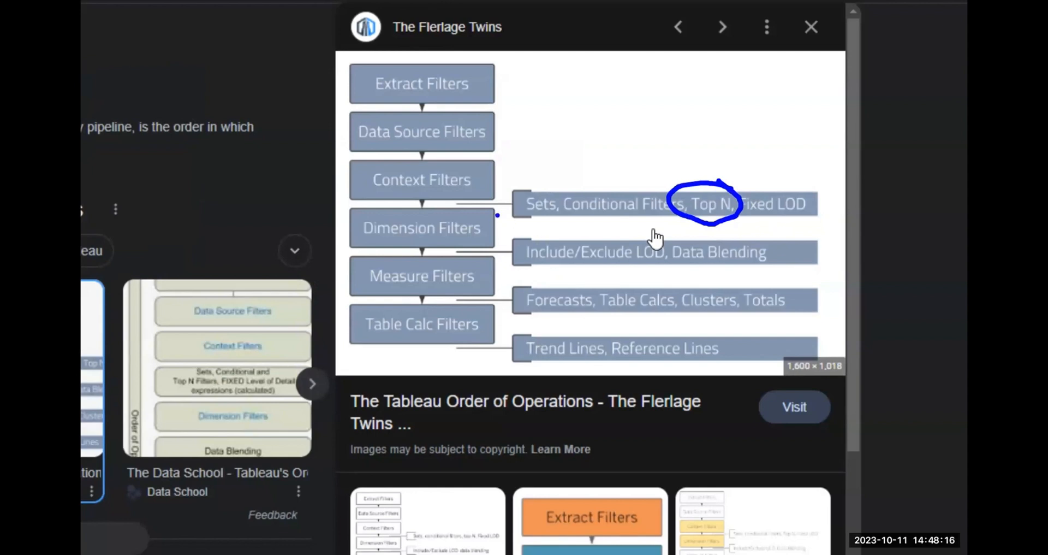
pyautogui.moveTo(494, 217)
pyautogui.mouseDown()
pyautogui.moveTo(383, 212)
pyautogui.moveTo(355, 235)
pyautogui.moveTo(489, 261)
pyautogui.moveTo(494, 221)
pyautogui.mouseUp()
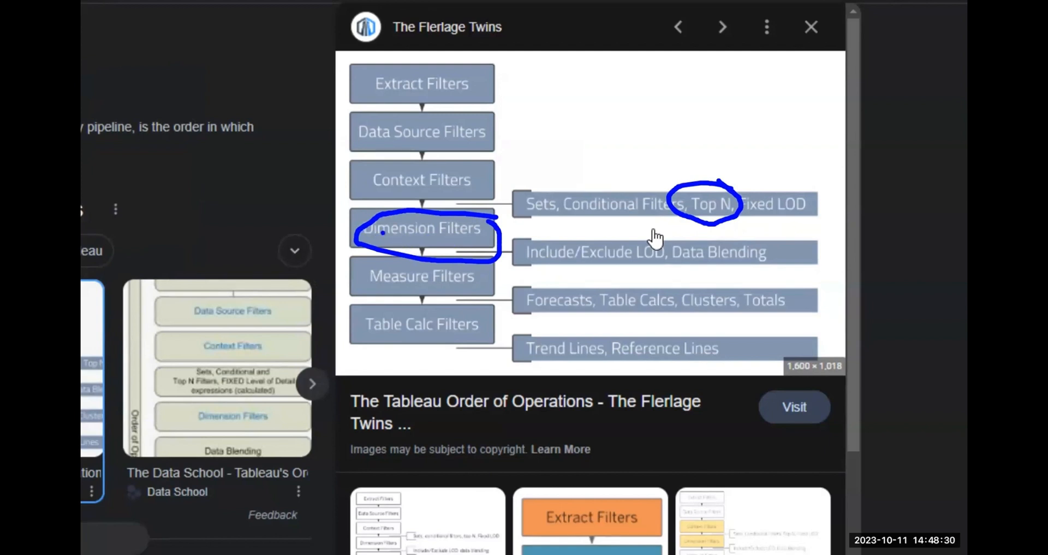
pyautogui.moveTo(383, 233)
pyautogui.mouseDown()
pyautogui.moveTo(339, 216)
pyautogui.moveTo(358, 177)
pyautogui.moveTo(355, 198)
pyautogui.mouseUp()
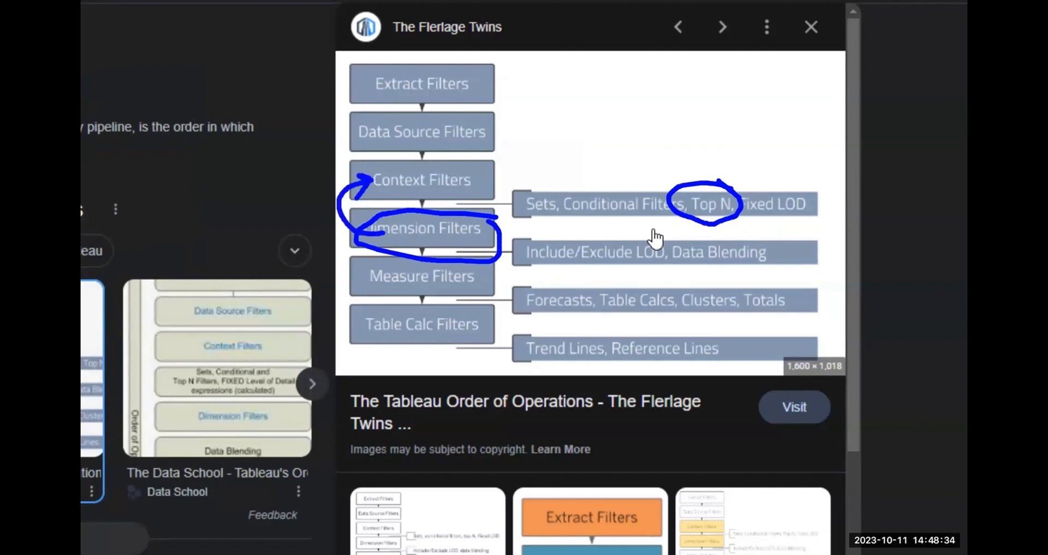
pyautogui.moveTo(476, 162); pyautogui.dragTo(478, 180)
pyautogui.click(691, 157)
pyautogui.moveTo(699, 156); pyautogui.dragTo(689, 169)
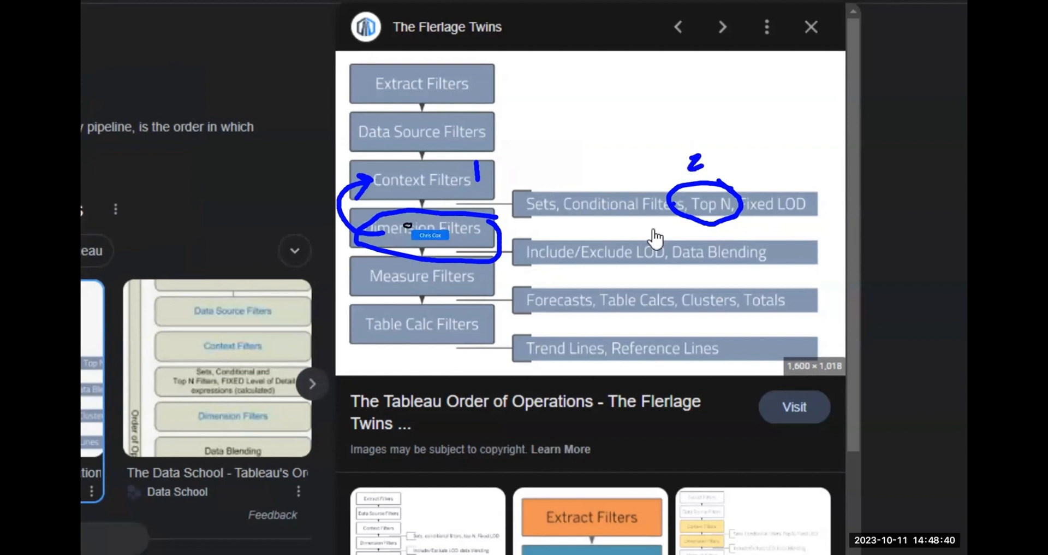
pyautogui.press('Escape')
pyautogui.press('Escape')
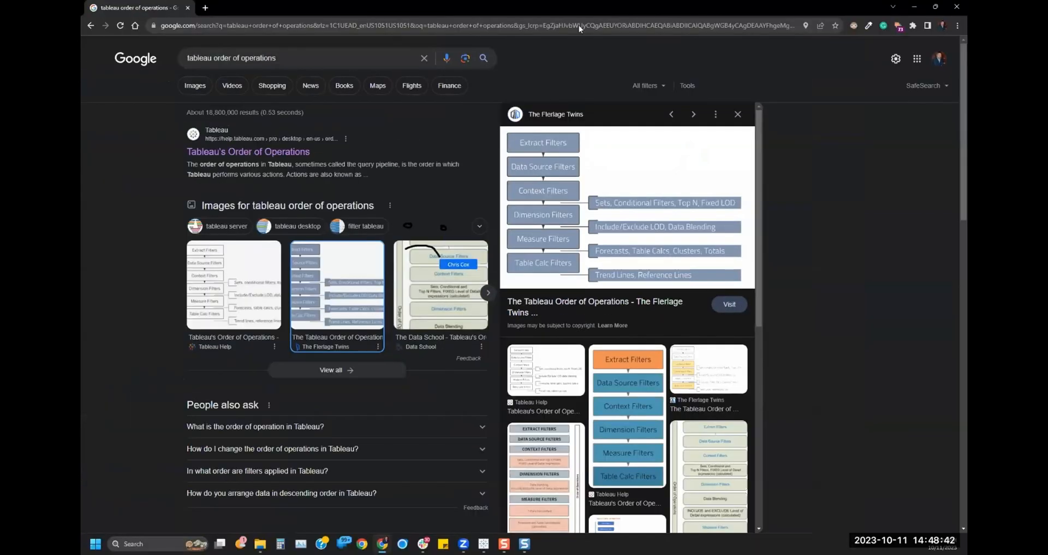
pyautogui.hotkey('alt', 'Tab')
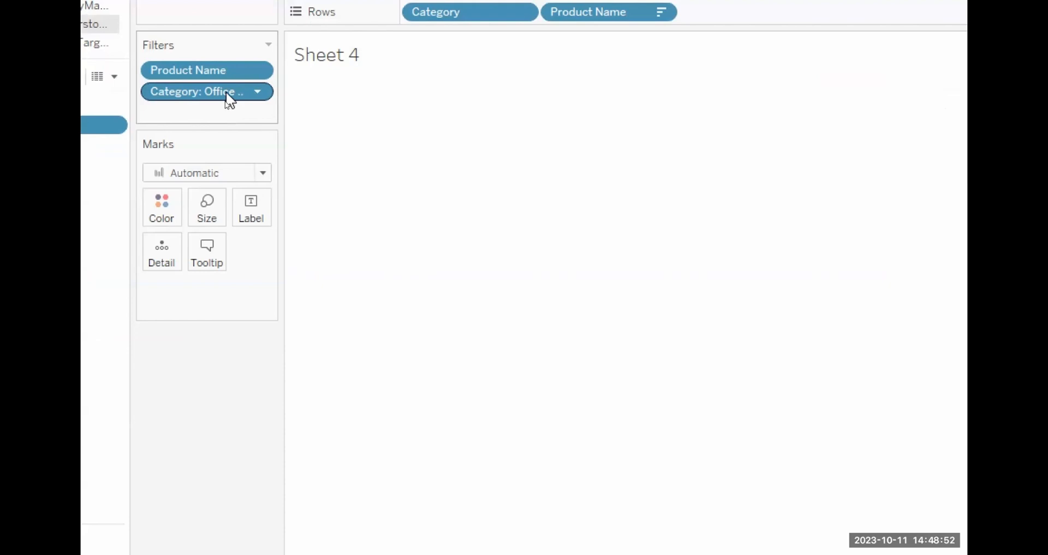
# Clear the Category filter and add Category to context
pyautogui.rightClick(227, 96)
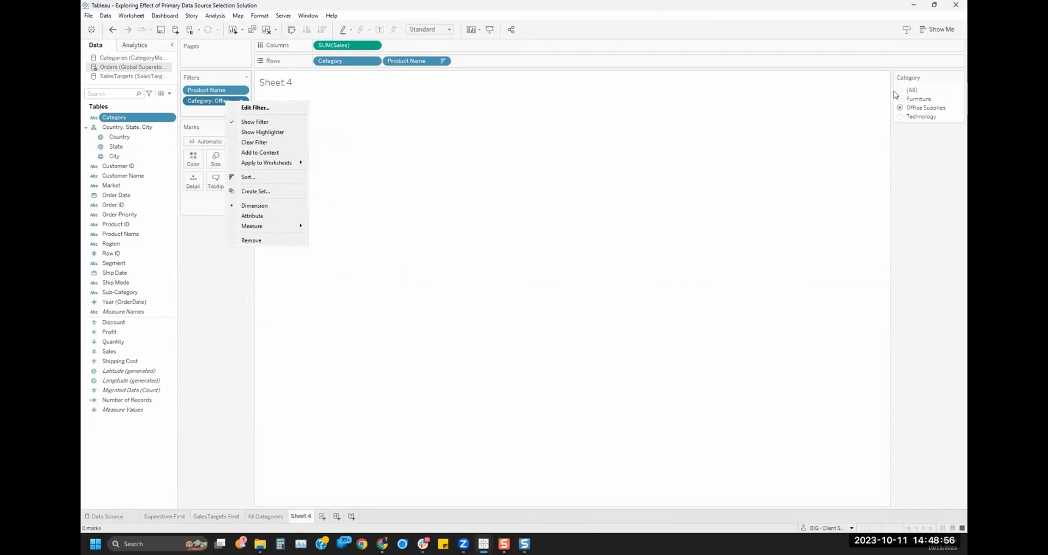
pyautogui.click(899, 90)
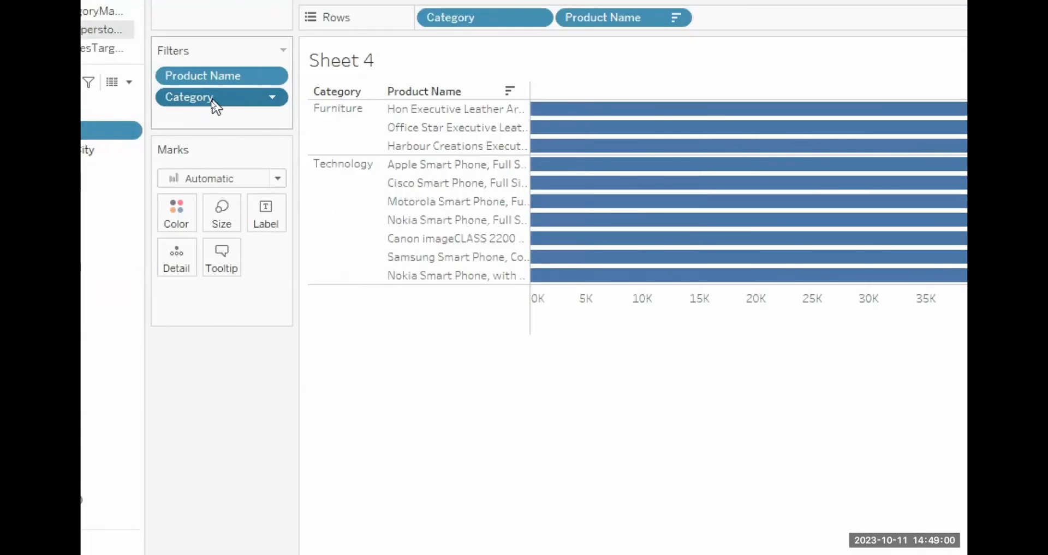
pyautogui.rightClick(210, 105)
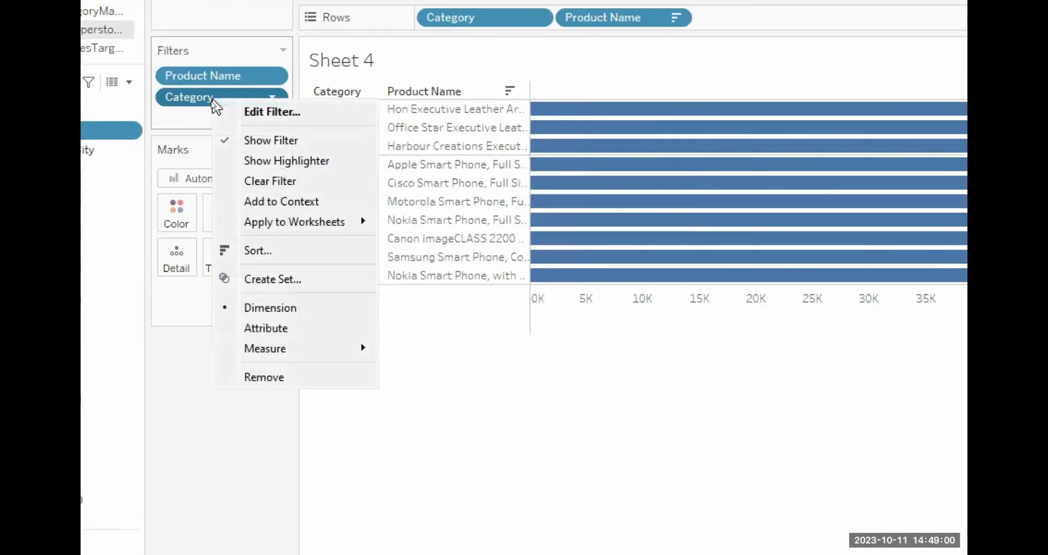
pyautogui.click(315, 202)
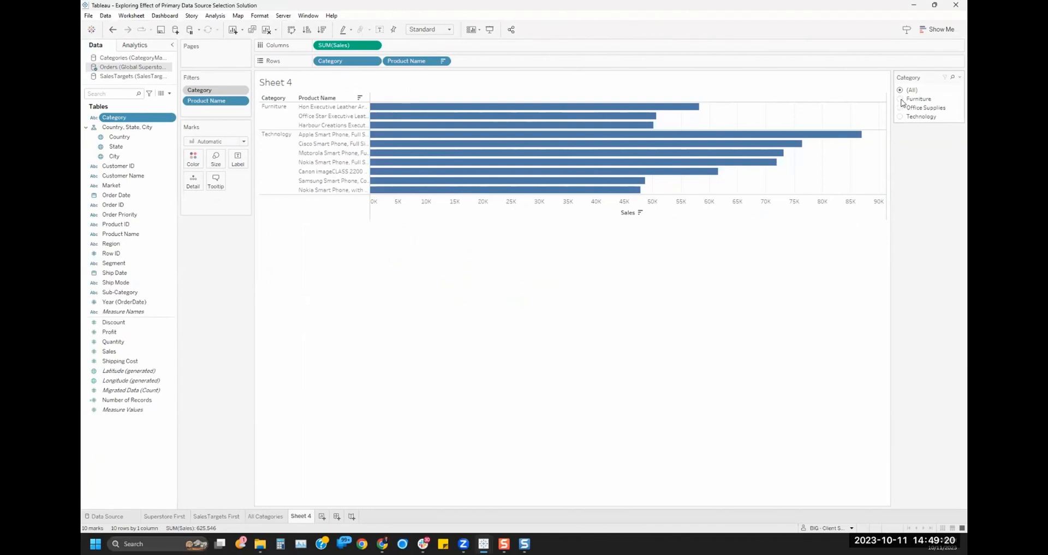
# View the top 10 products for Furniture, Technology, and Office Supplies in turn
pyautogui.click(901, 101)
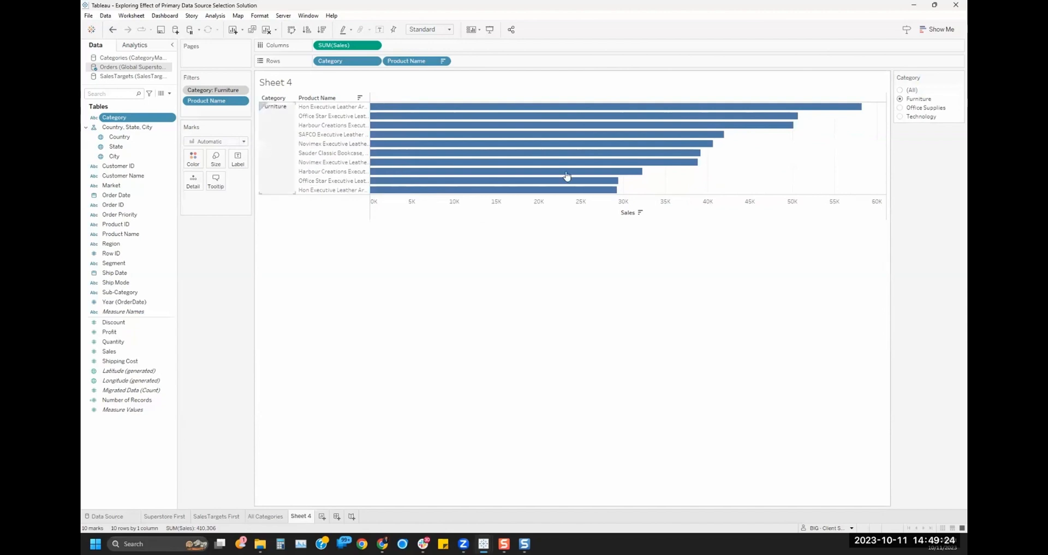
pyautogui.click(900, 117)
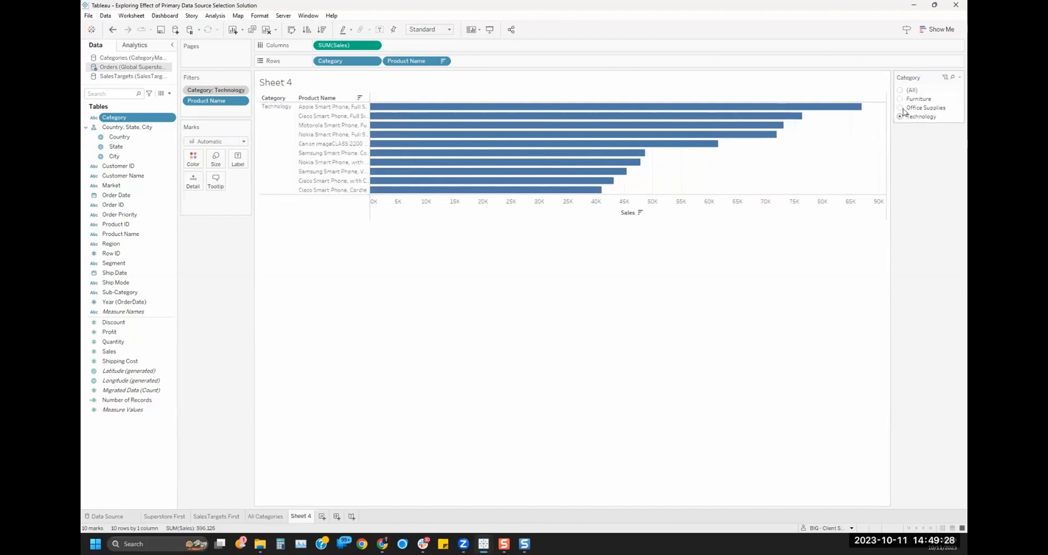
pyautogui.click(901, 108)
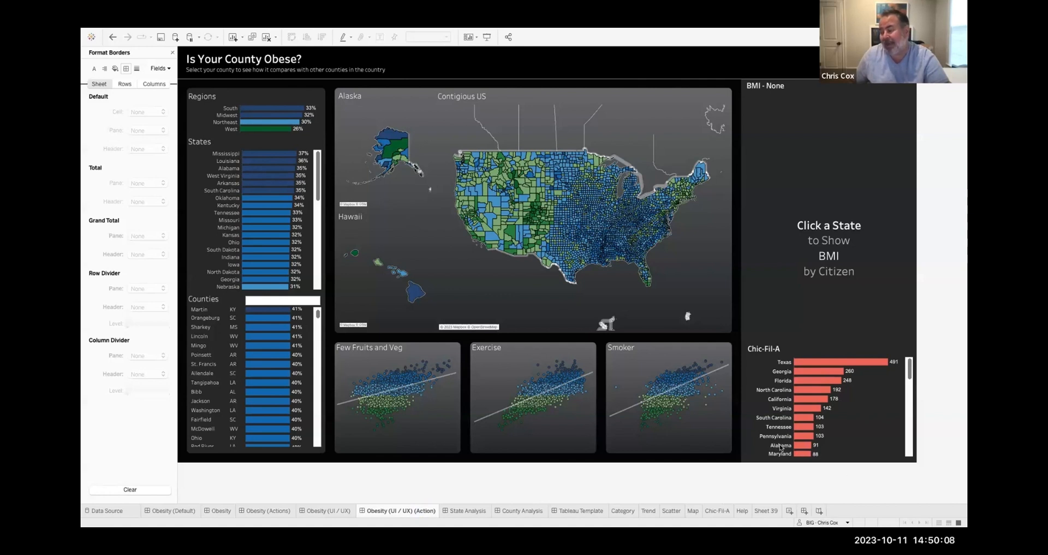
pyautogui.click(226, 169)
pyautogui.click(226, 169)
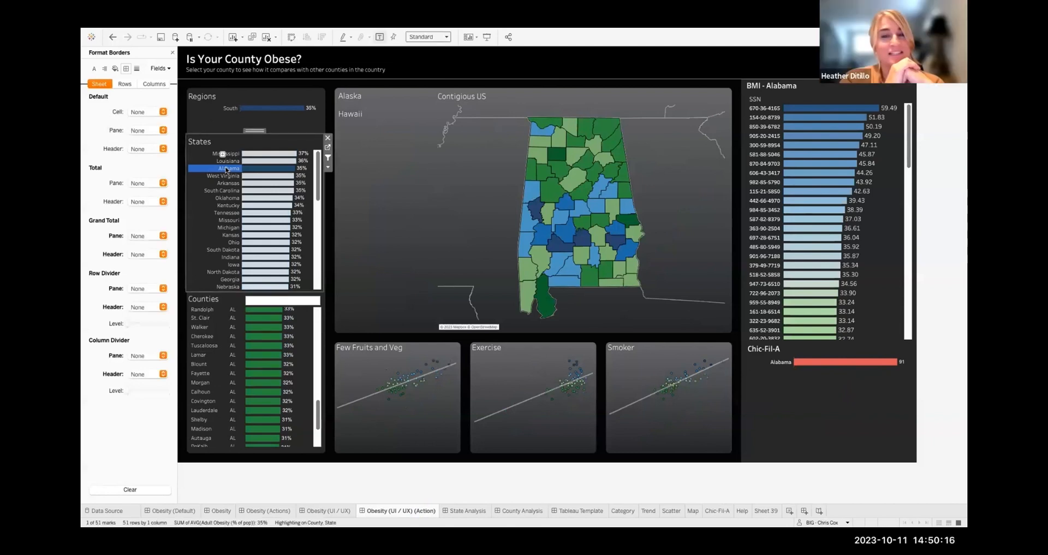
pyautogui.click(309, 479)
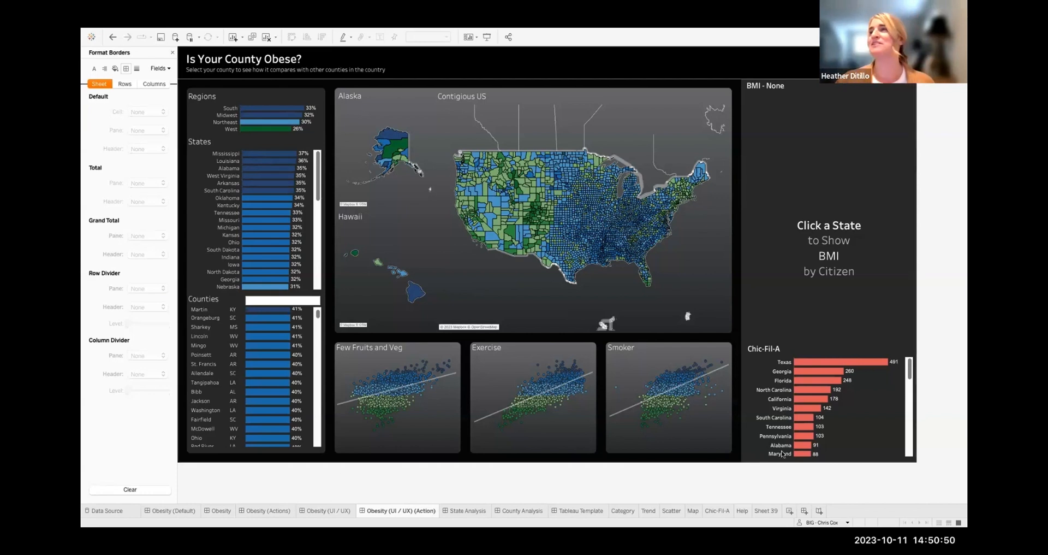
pyautogui.scroll(-3, 852, 431)
pyautogui.scroll(-5, 851, 433)
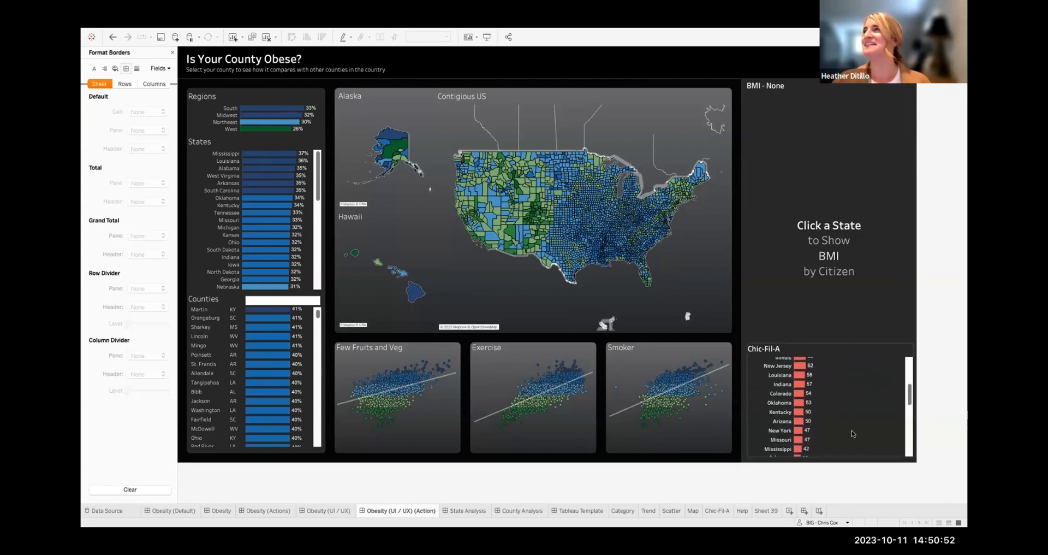
pyautogui.click(791, 419)
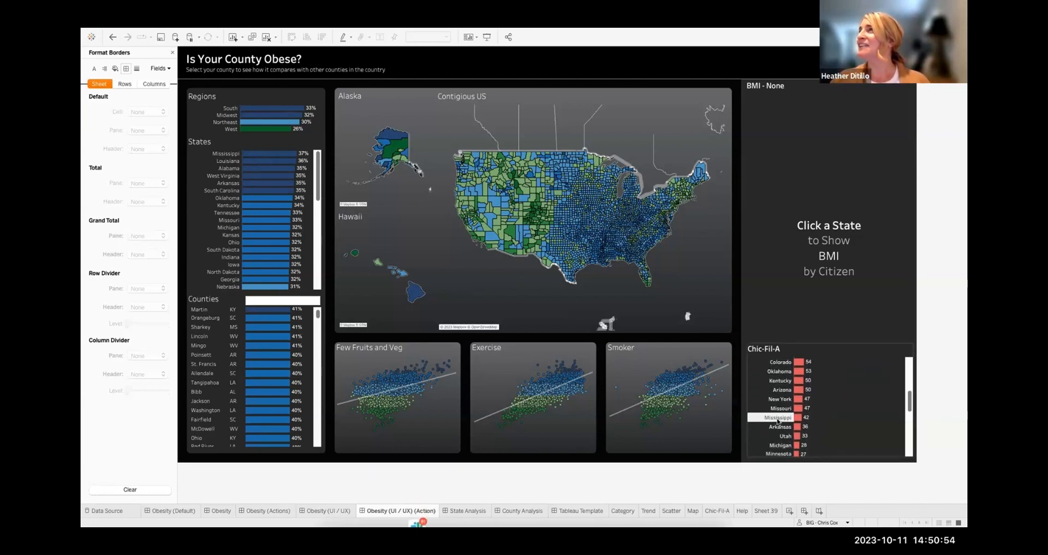
pyautogui.click(834, 420)
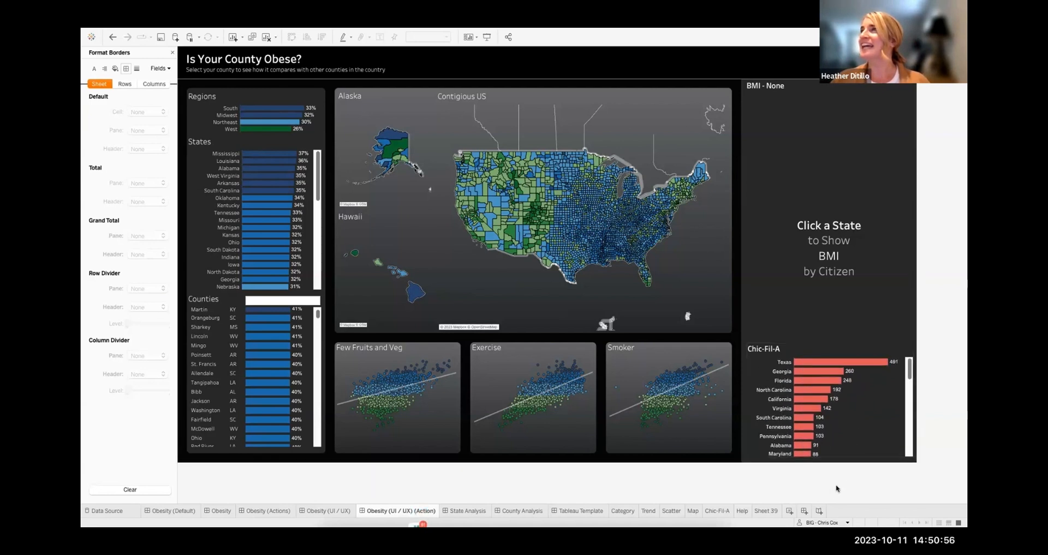